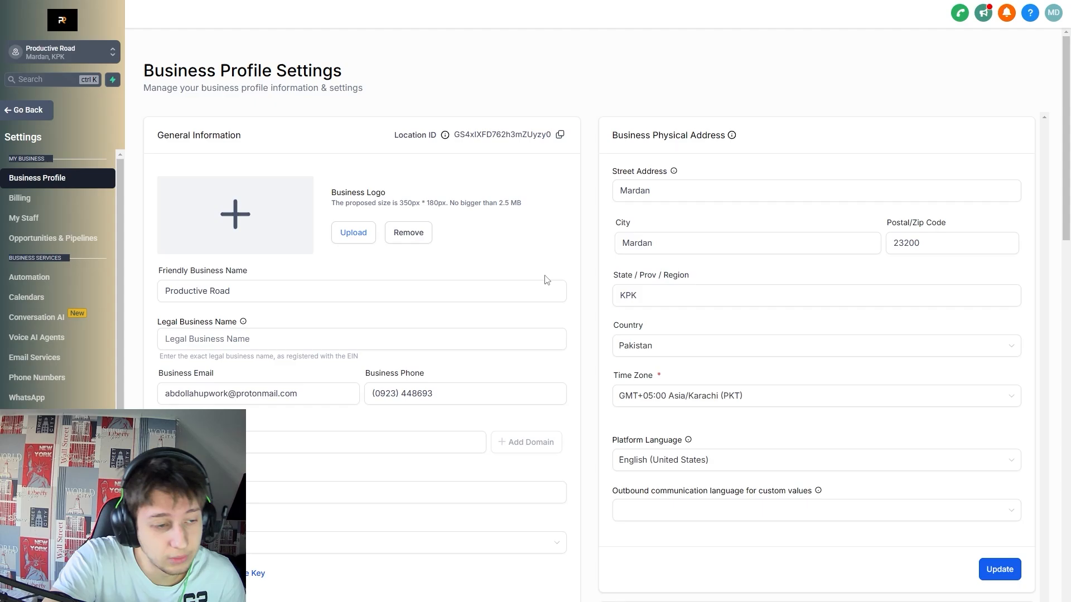
Review the business profile fields: logo dimensions, Friendly Business Name and Legal Business Name.
scroll(357, 189, down, 2)
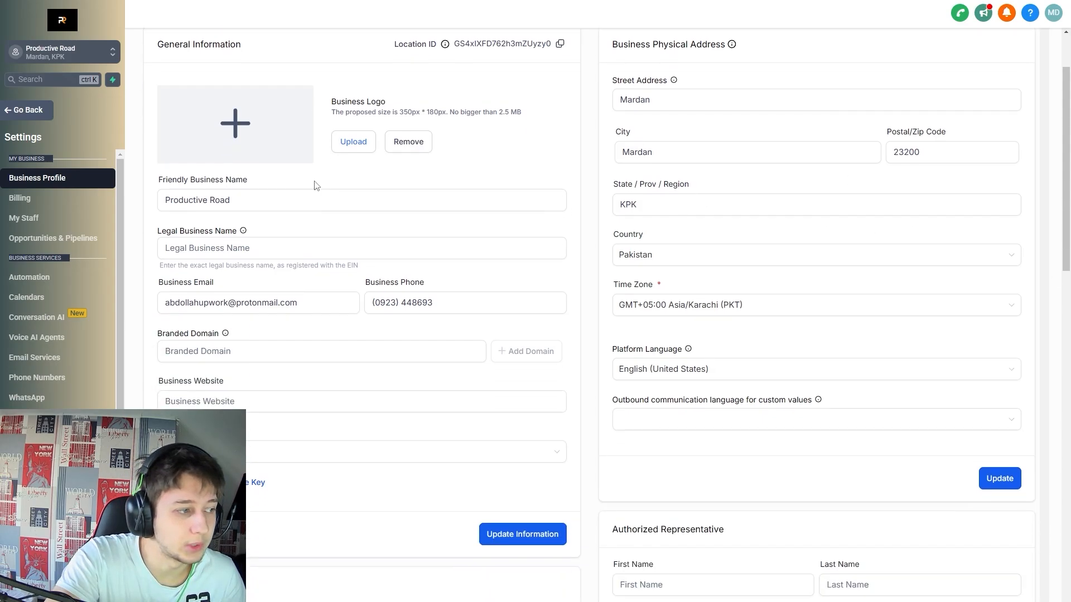
scroll(246, 104, up, 1)
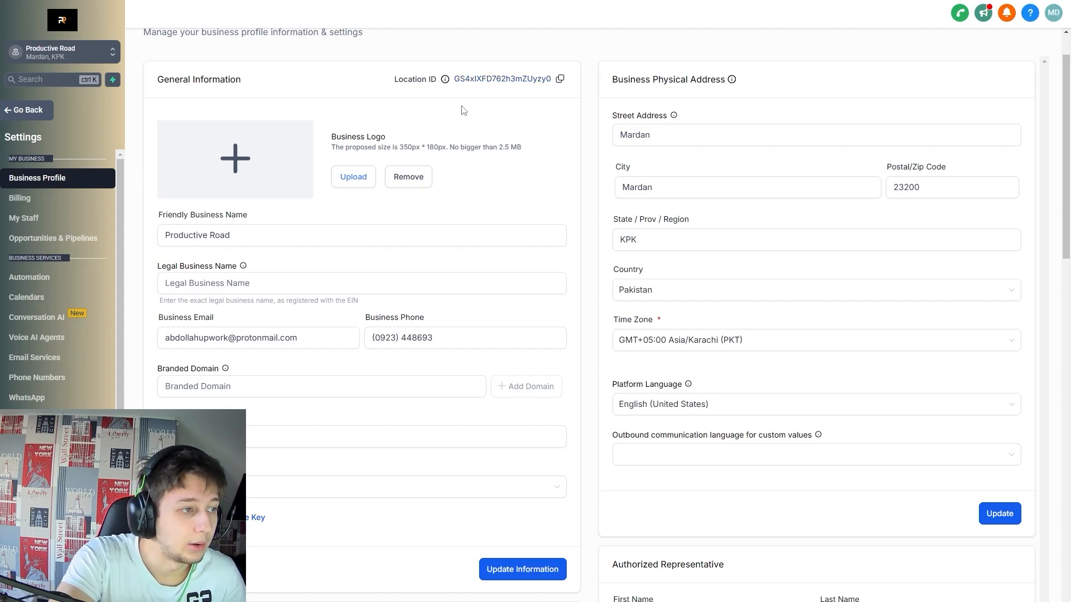
scroll(391, 217, up, 1)
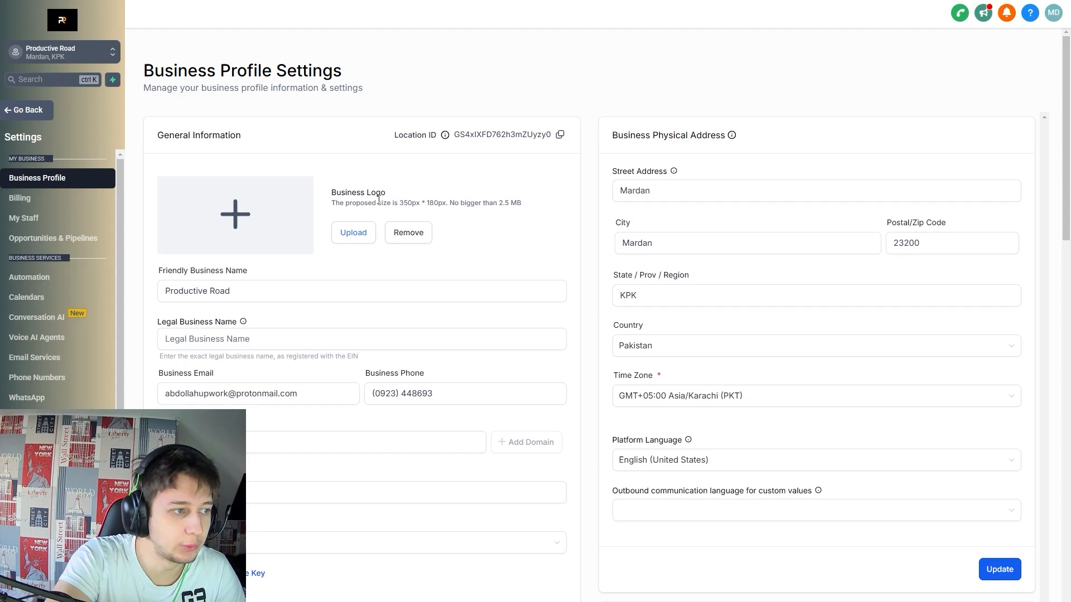
drag(400, 203, 456, 203)
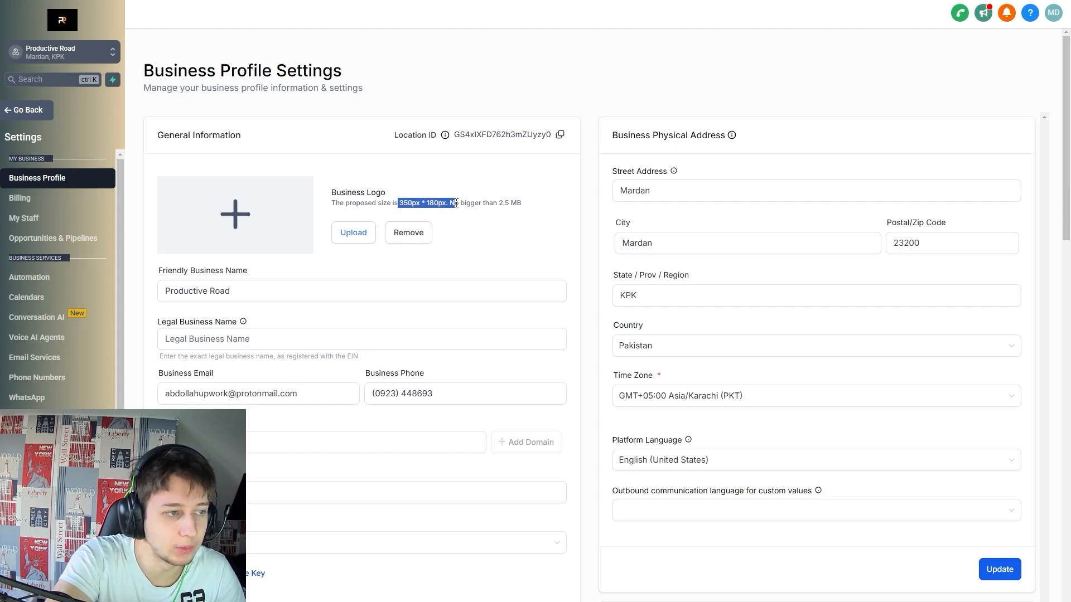
click(472, 204)
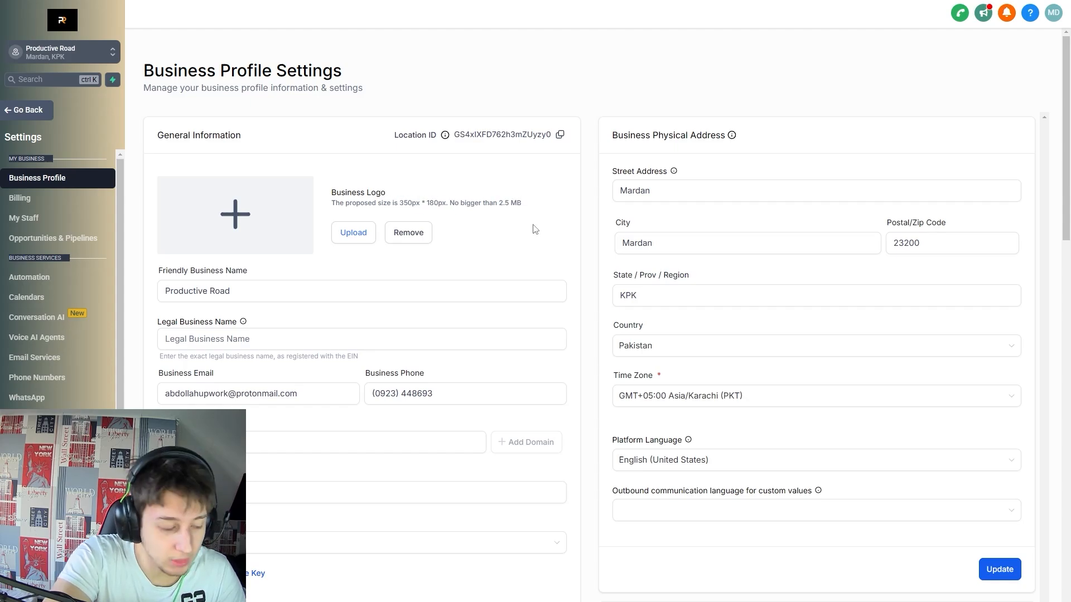
scroll(518, 211, down, 2)
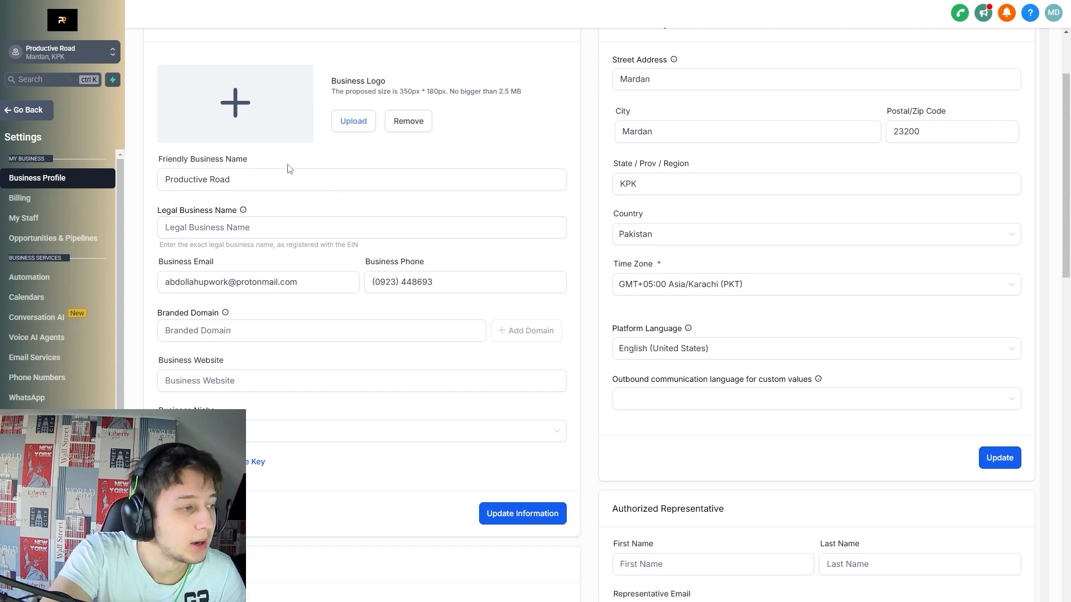
drag(215, 163, 172, 164)
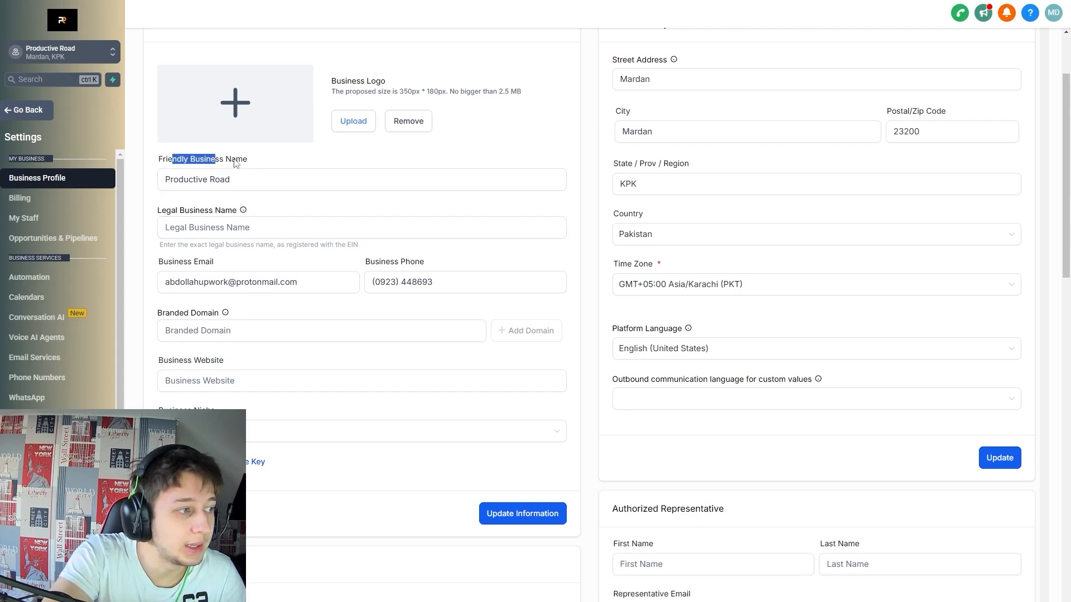
click(269, 163)
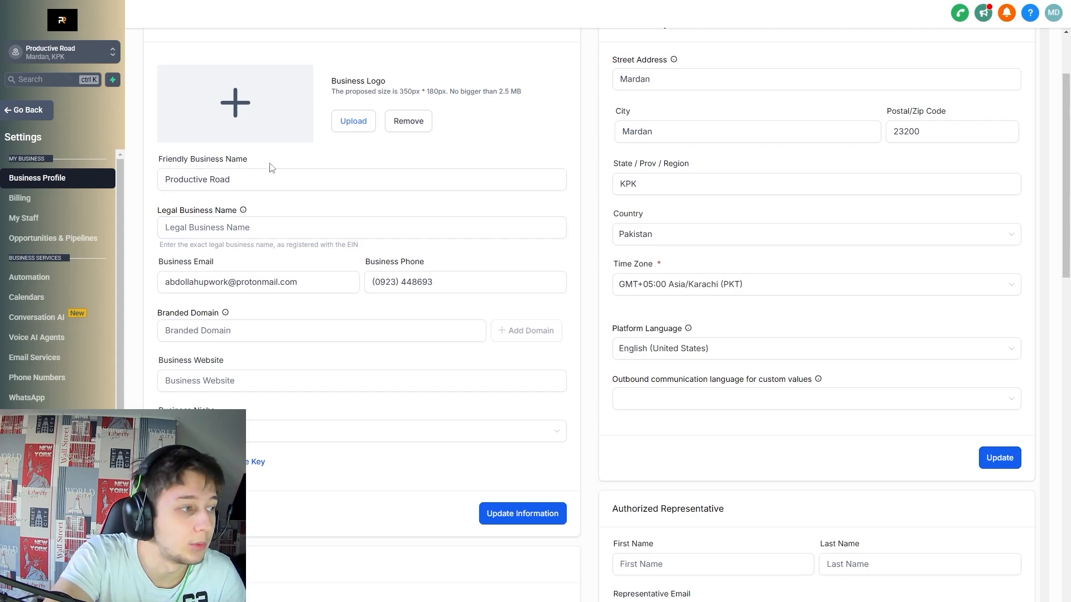
click(217, 174)
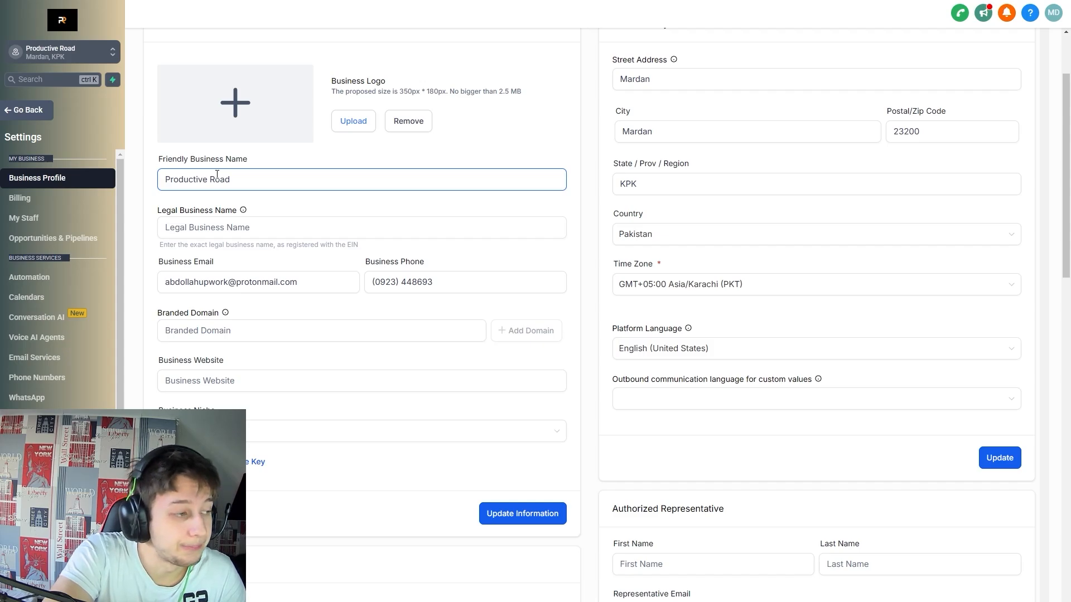
drag(196, 212, 212, 212)
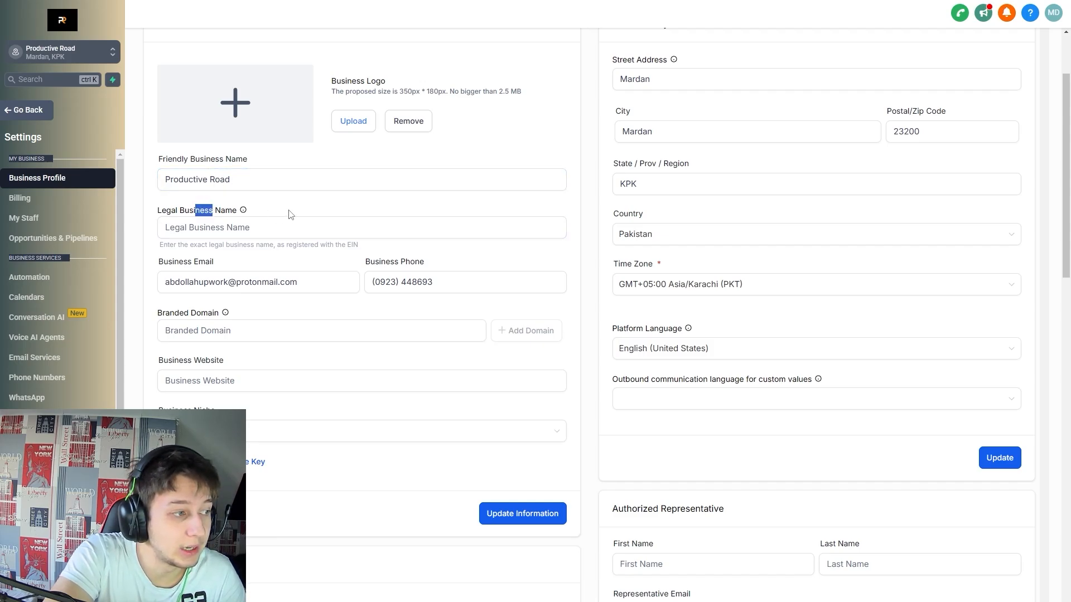
click(290, 214)
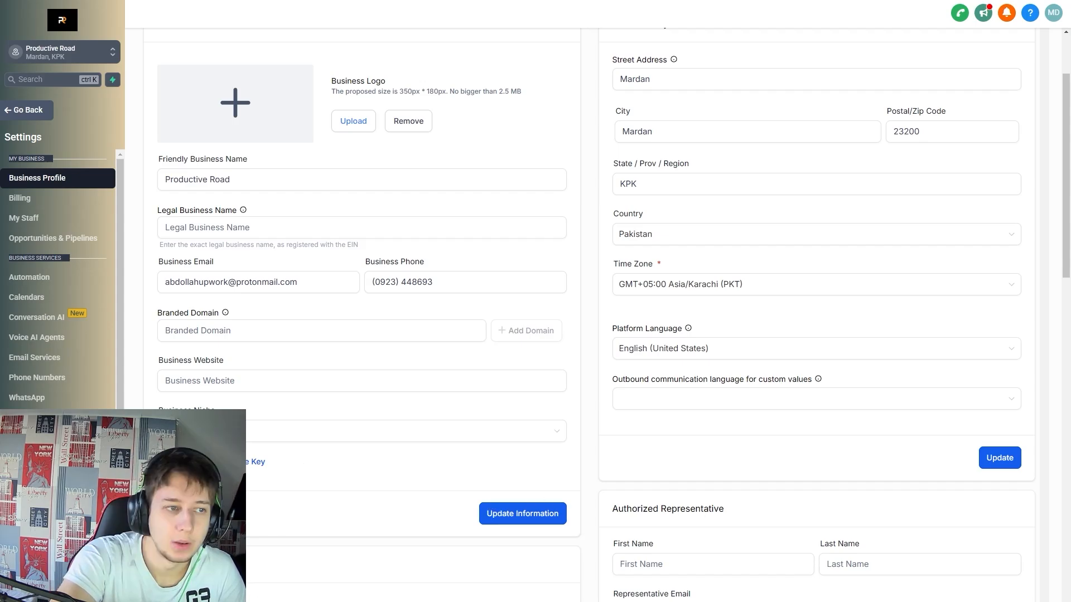
scroll(761, 179, up, 1)
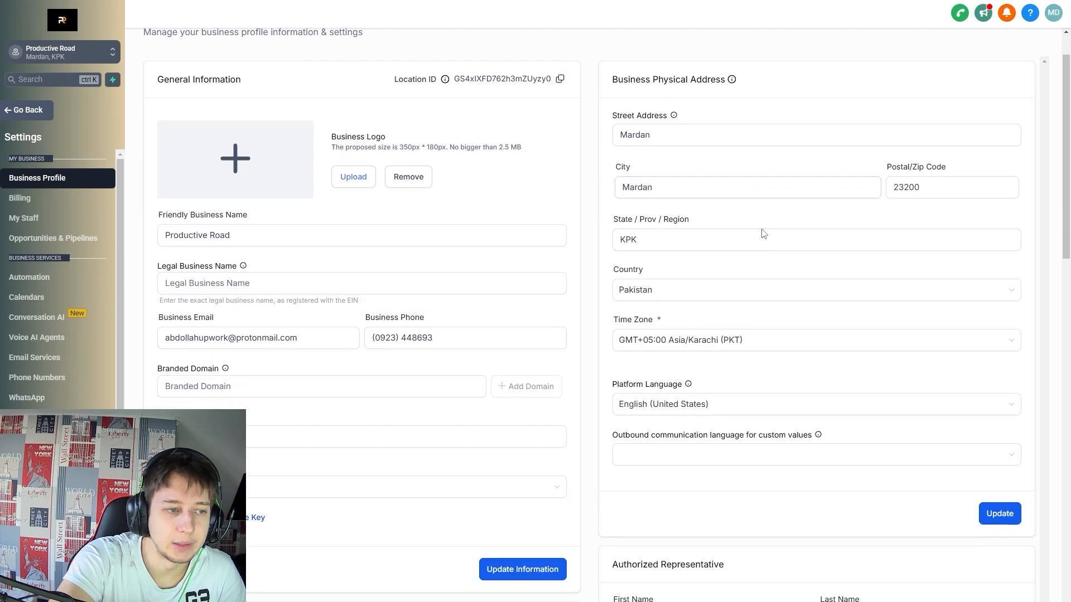
scroll(683, 402, down, 2)
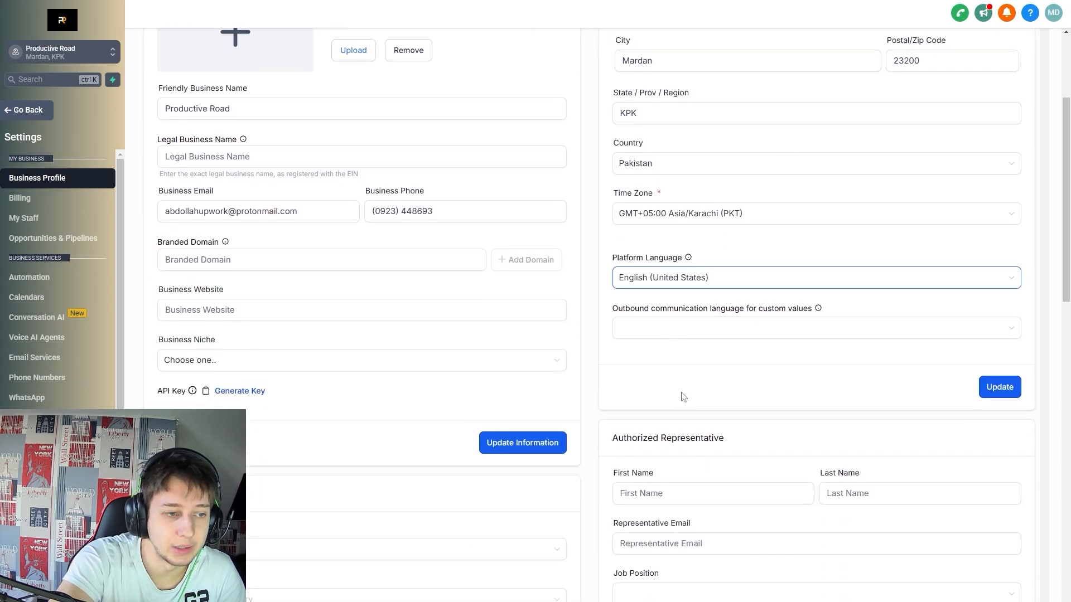
scroll(653, 279, up, 1)
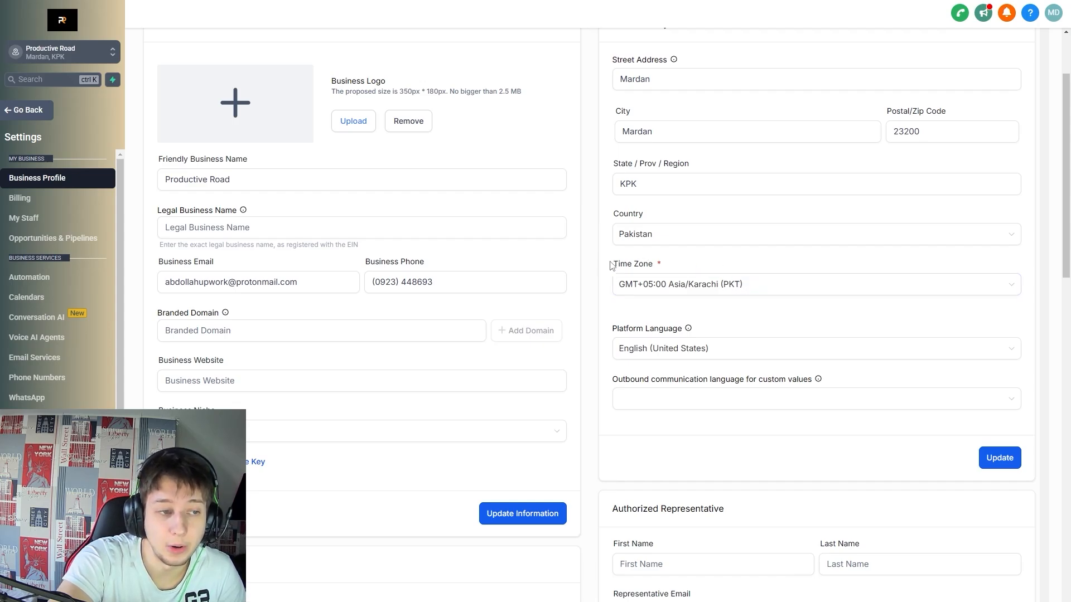
Check the Time Zone dropdown and close it, leaving Karachi selected.
drag(611, 266, 682, 267)
click(686, 268)
double_click(624, 266)
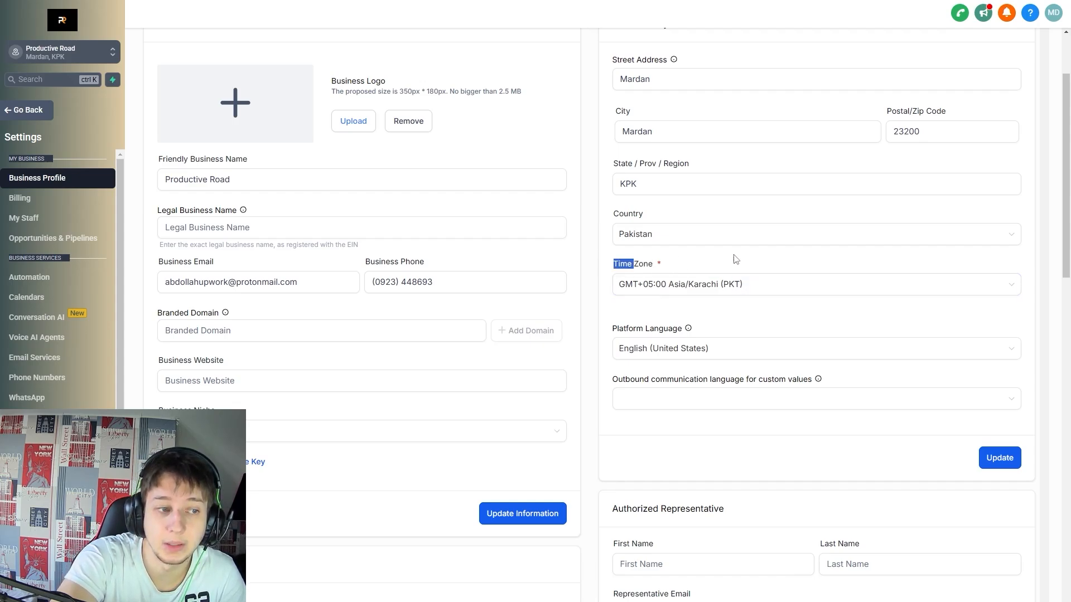
click(792, 264)
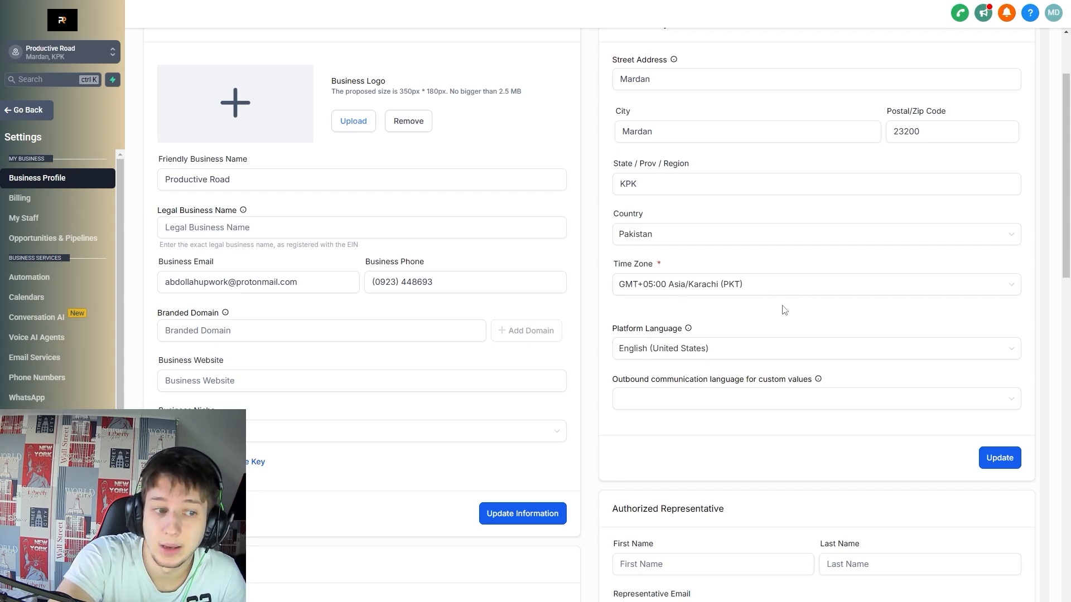
click(814, 286)
scroll(822, 351, up, 5)
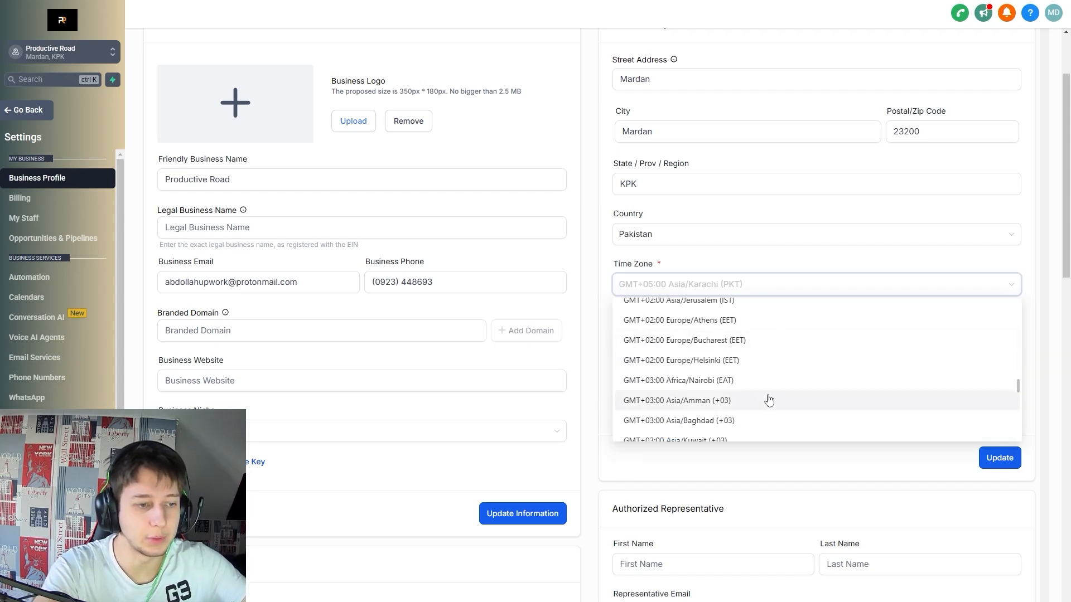
scroll(751, 399, up, 5)
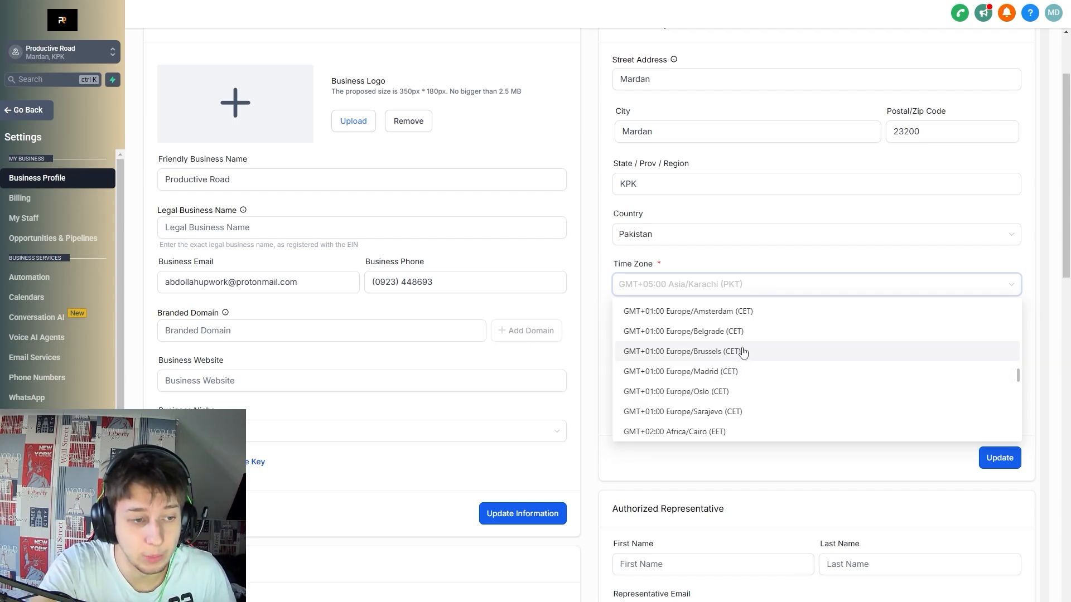
click(780, 255)
Set Platform Language to French (France) and save with Update.
scroll(784, 262, down, 1)
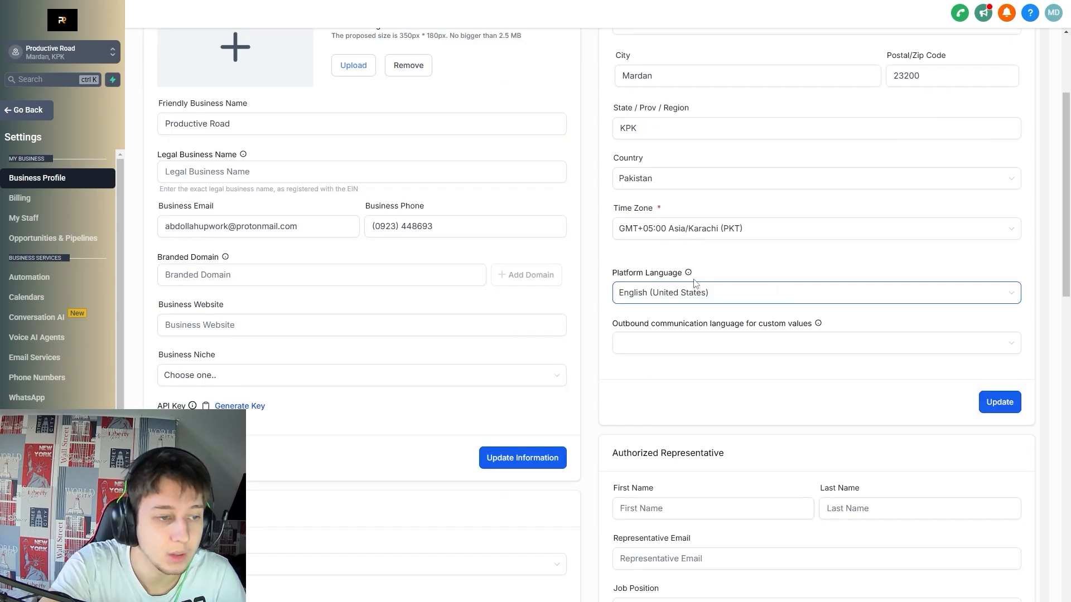
click(792, 296)
click(722, 379)
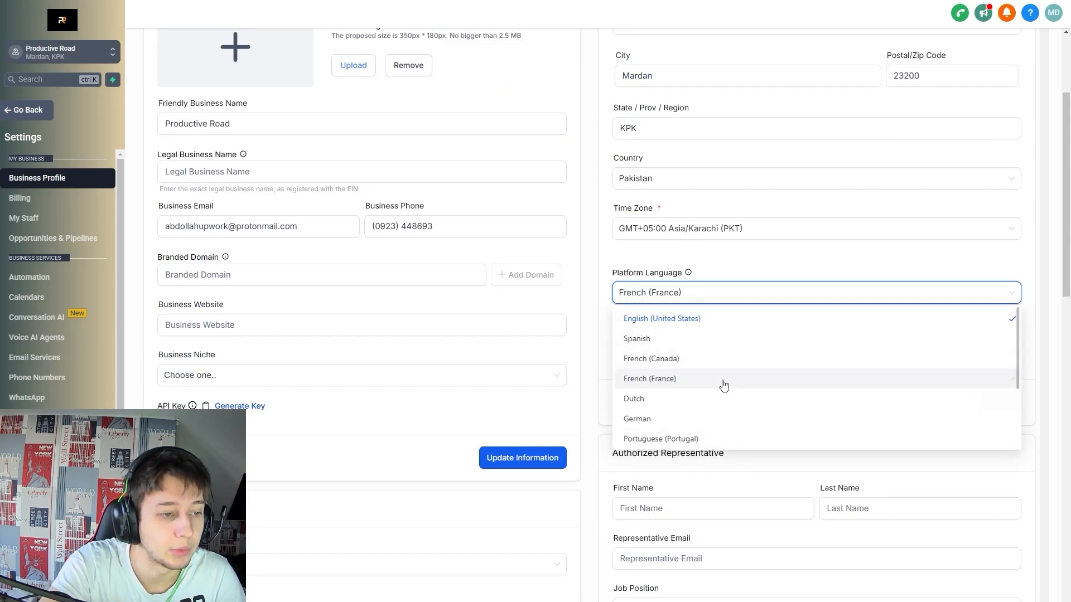
click(808, 283)
click(795, 269)
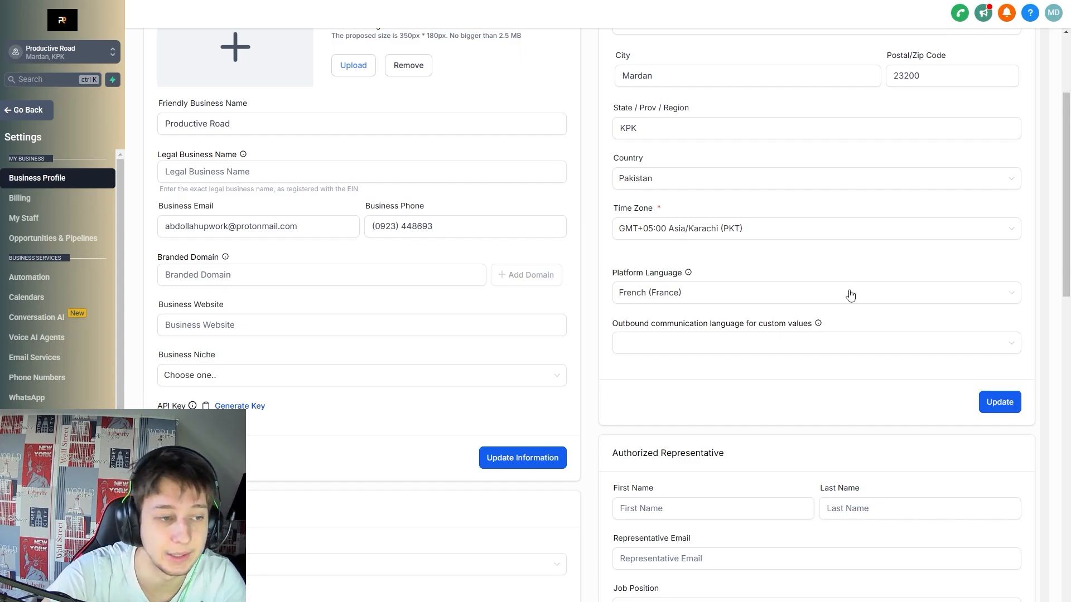
click(998, 404)
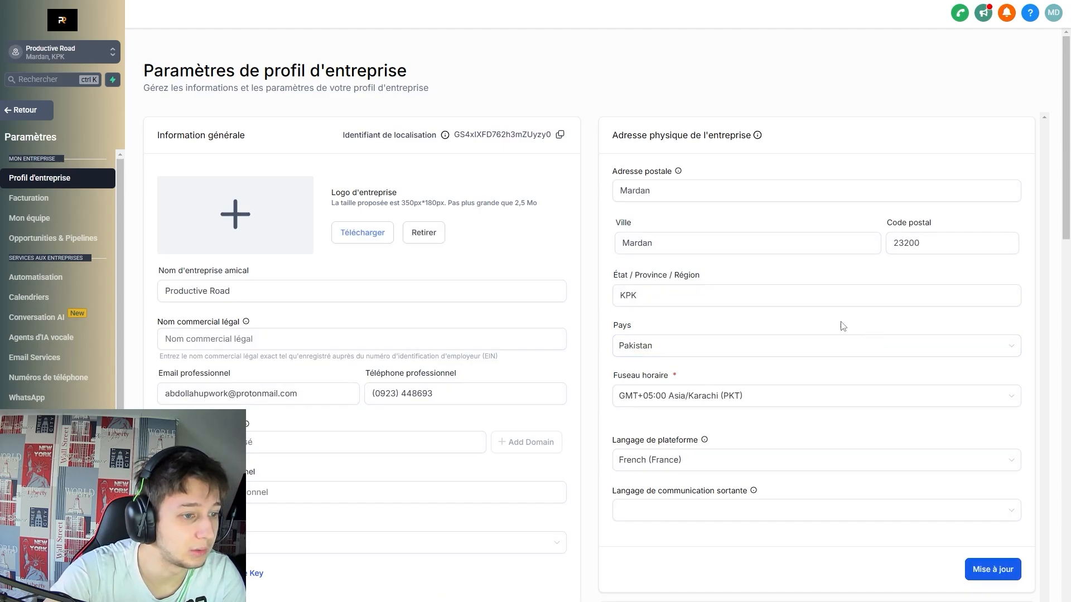
scroll(593, 412, down, 9)
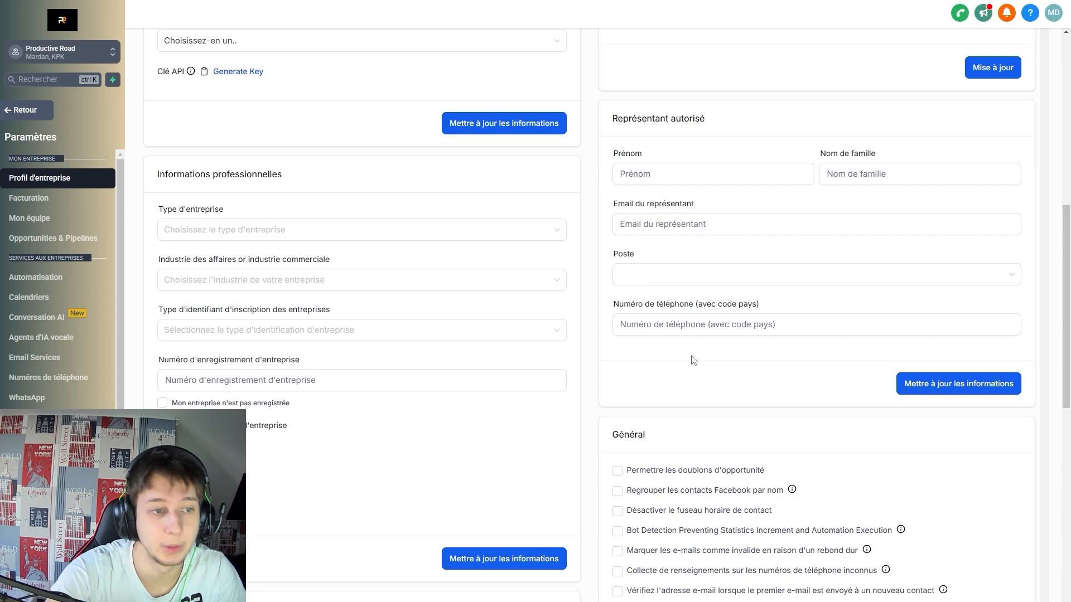
scroll(693, 360, up, 2)
scroll(725, 290, up, 3)
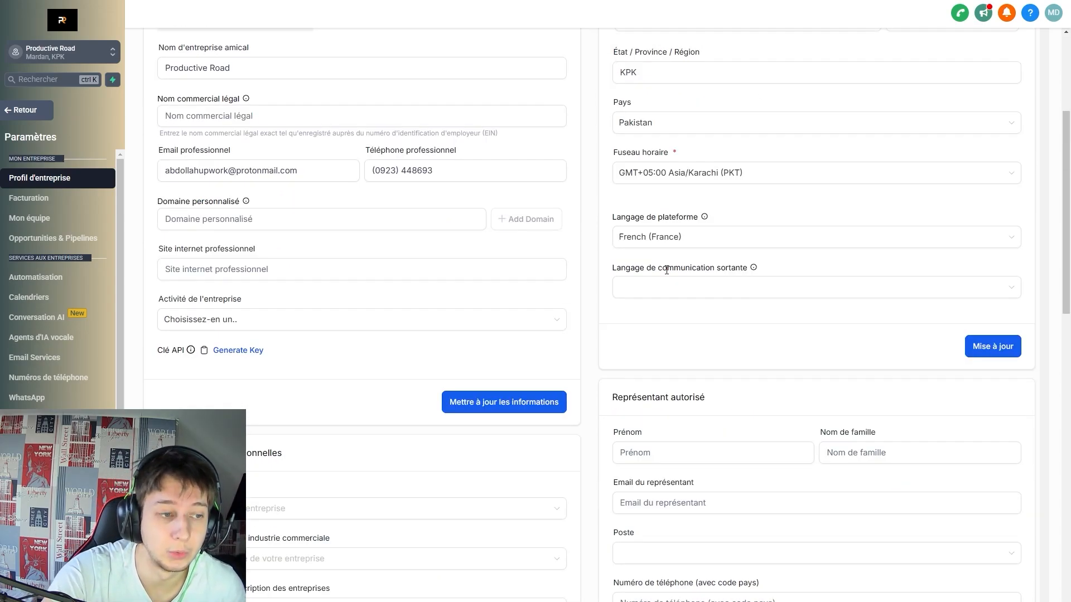
click(724, 293)
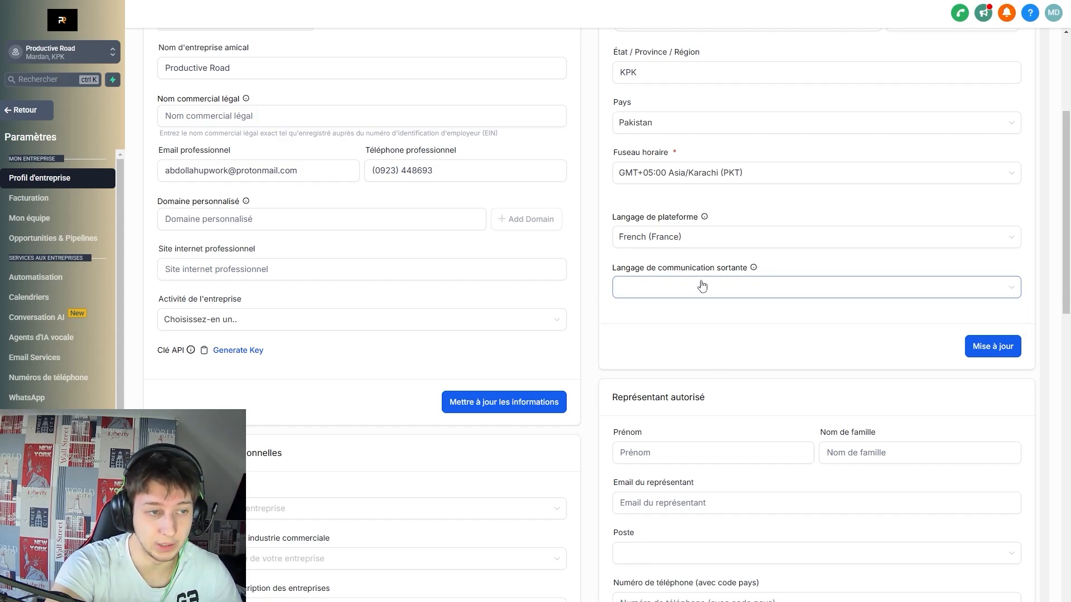
click(672, 286)
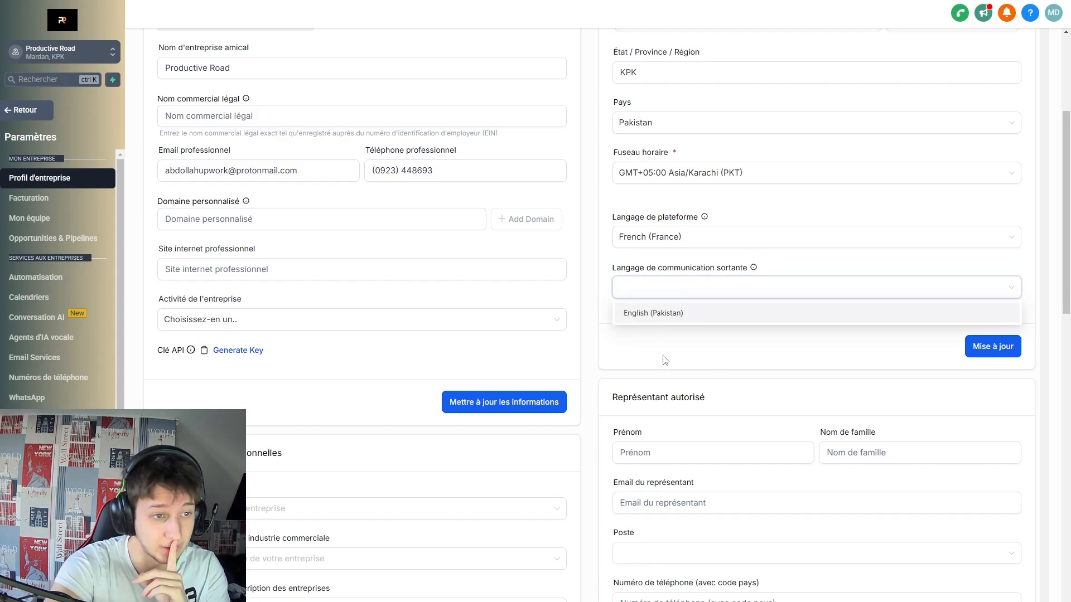
click(658, 124)
click(696, 314)
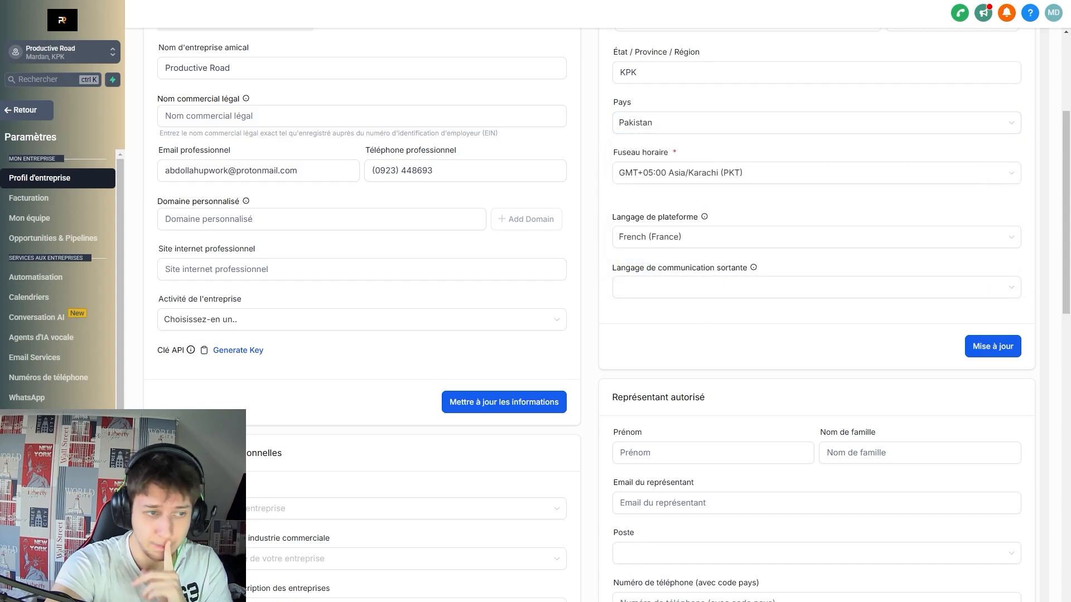
mouse_move(754, 269)
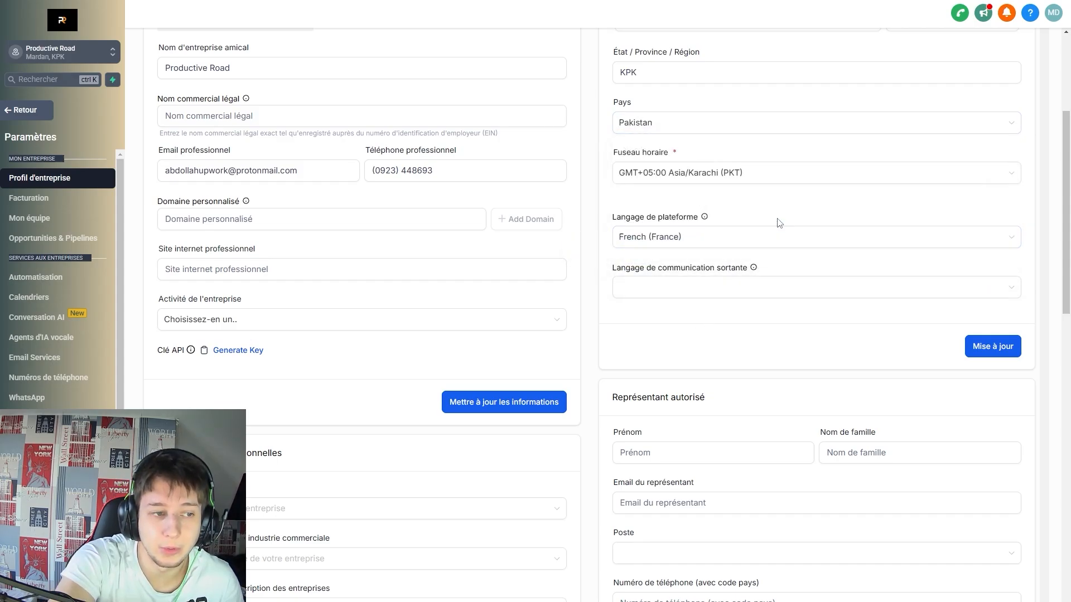
scroll(782, 215, up, 2)
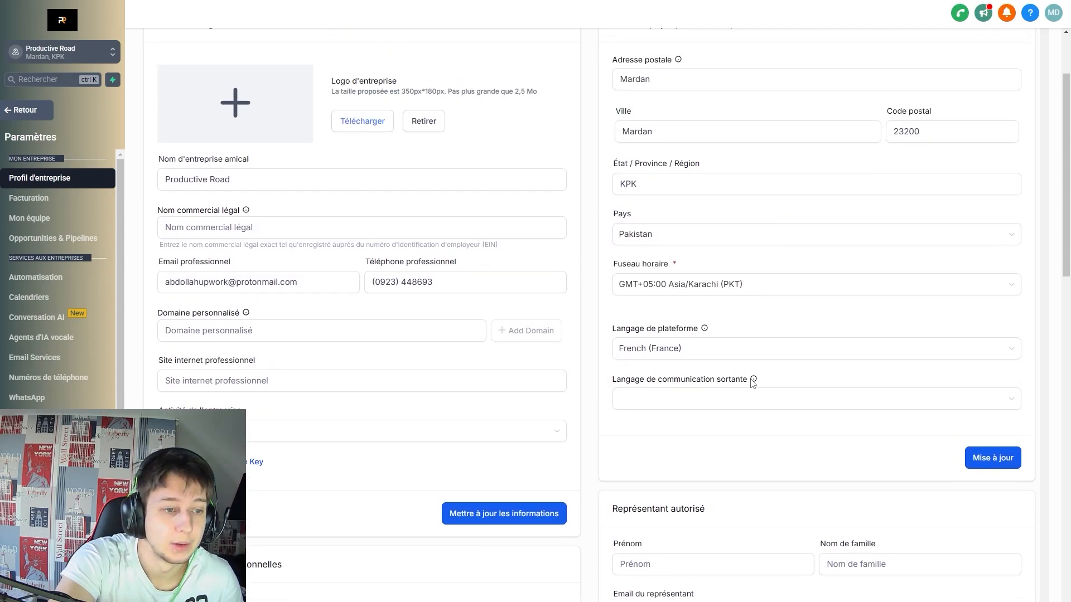
mouse_move(754, 381)
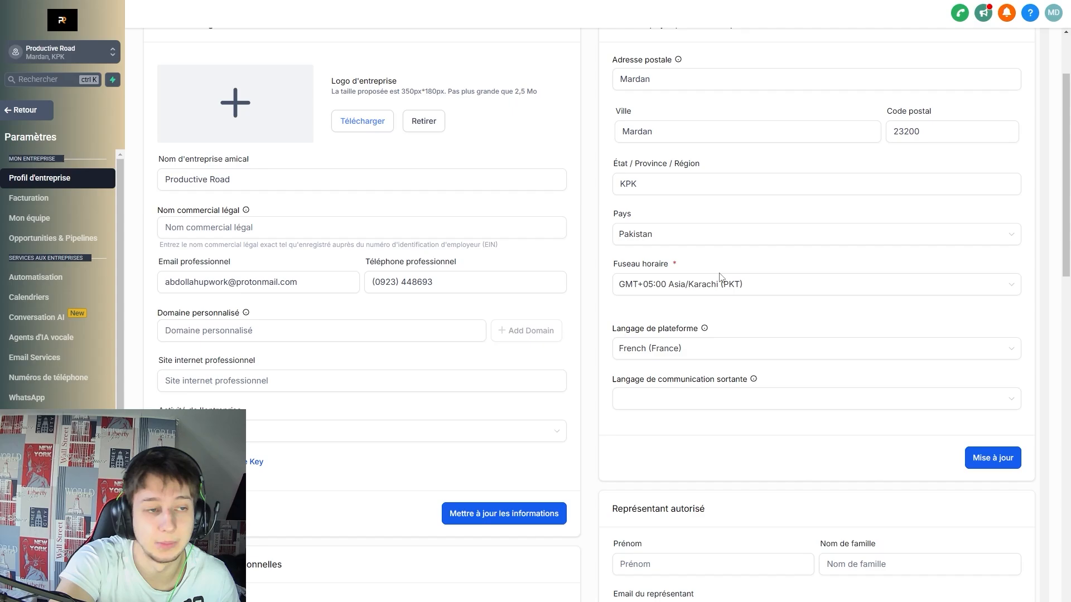
scroll(720, 277, up, 1)
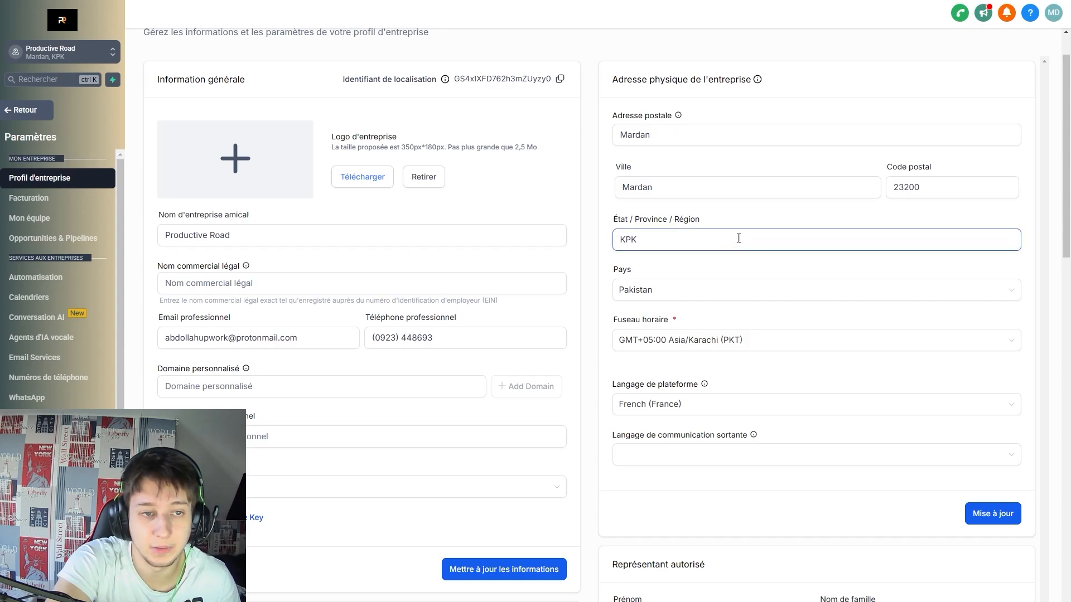
Open the business type list twice and close it without choosing.
scroll(777, 162, down, 3)
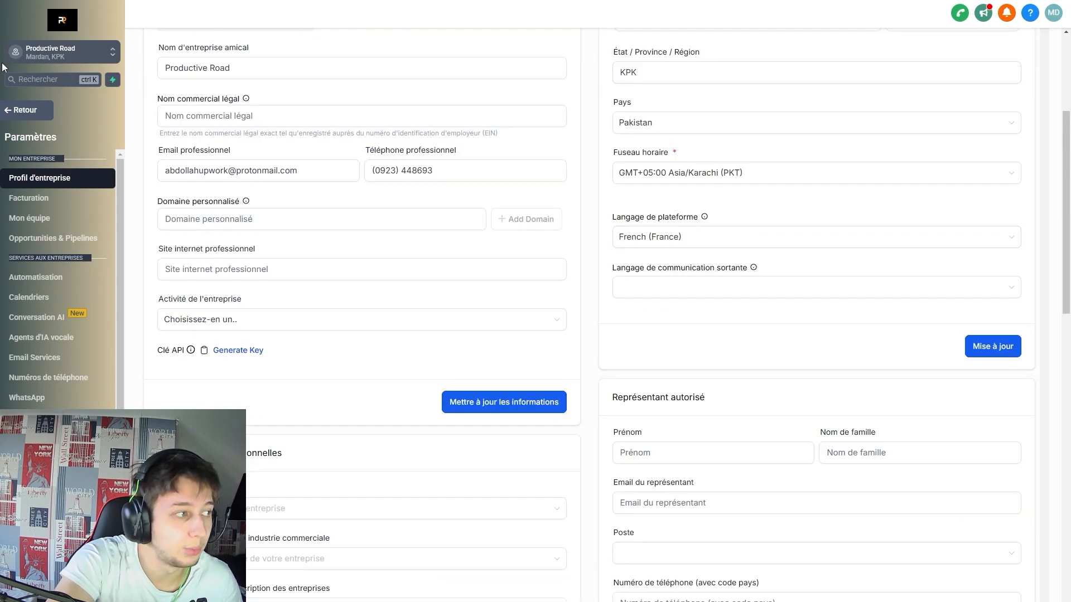
scroll(521, 303, down, 3)
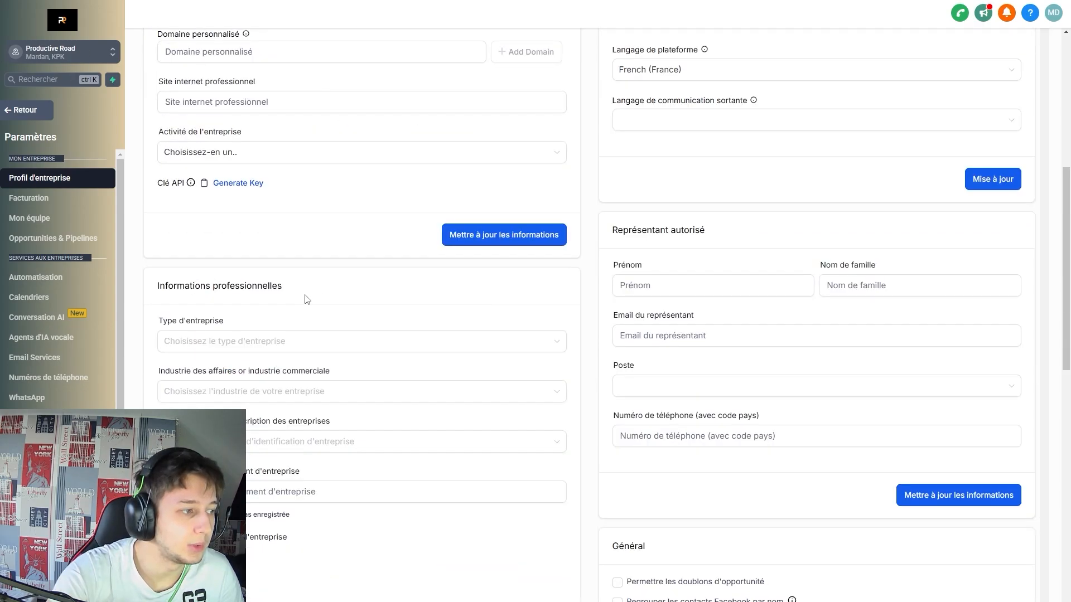
scroll(224, 287, down, 1)
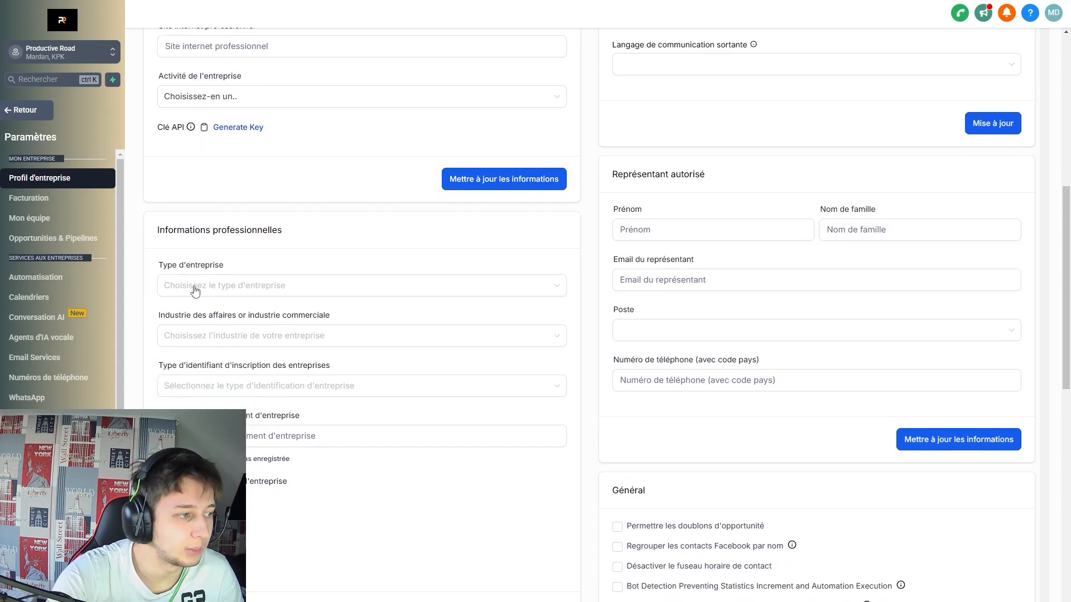
click(313, 292)
click(310, 286)
click(297, 282)
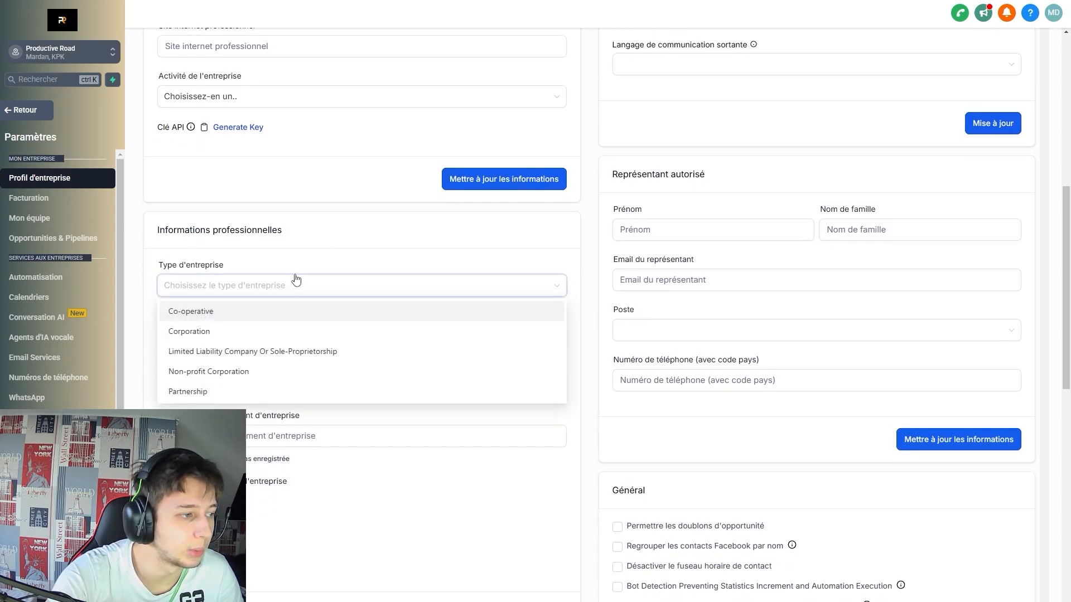
click(325, 262)
scroll(300, 276, down, 2)
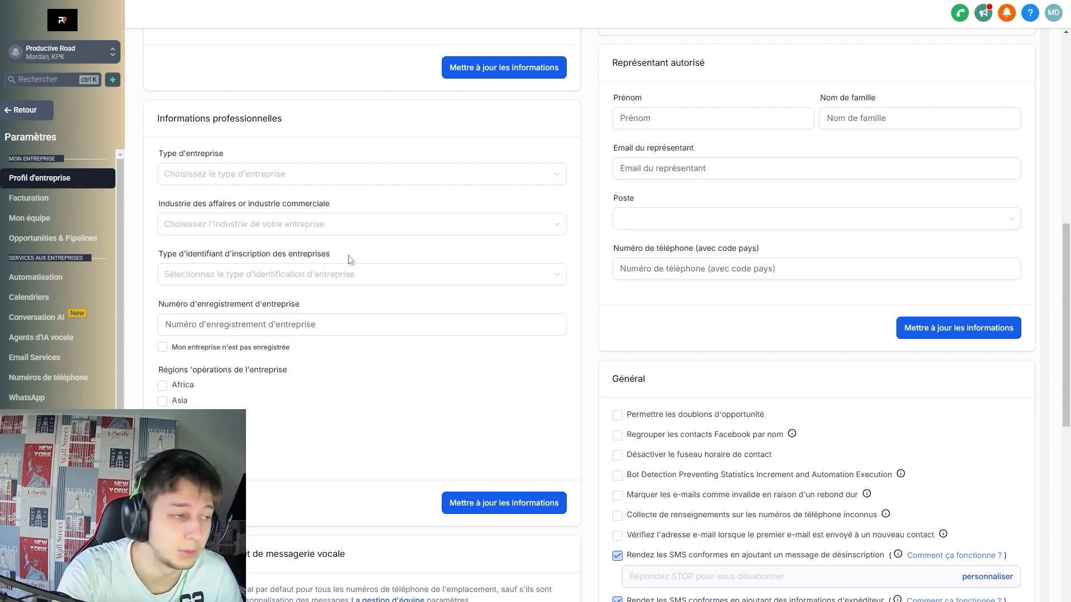
Try the identifier type list, the not-registered checkbox and the Europe region, reverting each.
click(344, 273)
scroll(329, 319, down, 3)
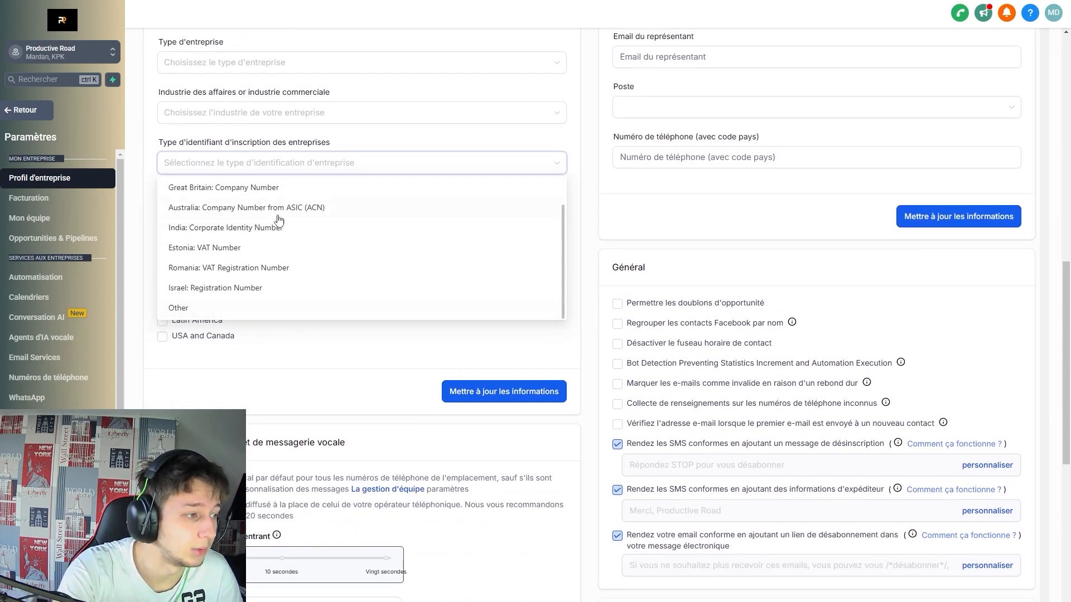
scroll(279, 221, up, 1)
click(365, 340)
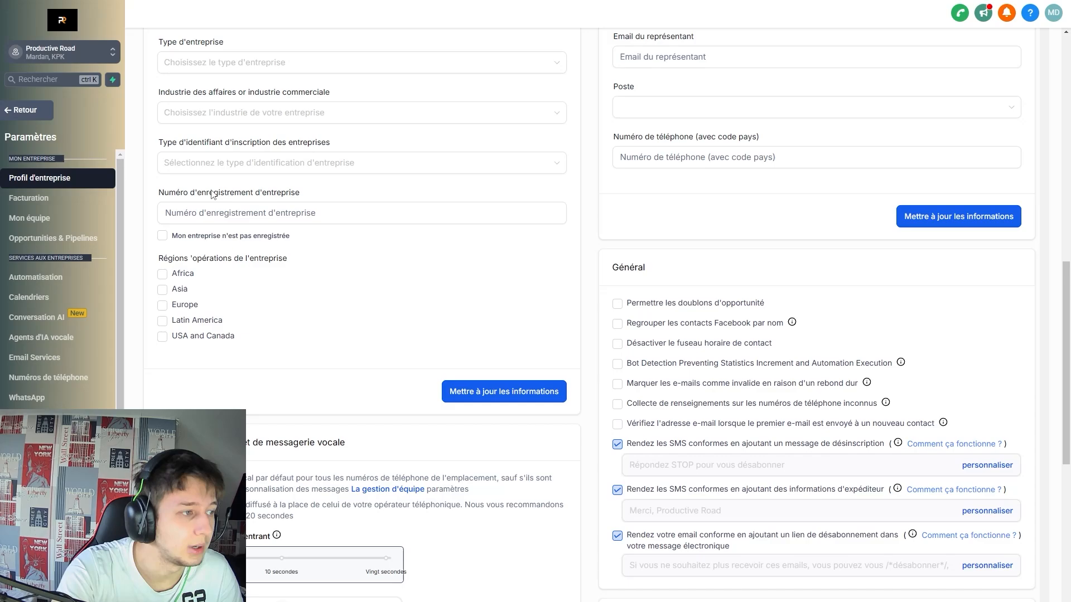
click(162, 236)
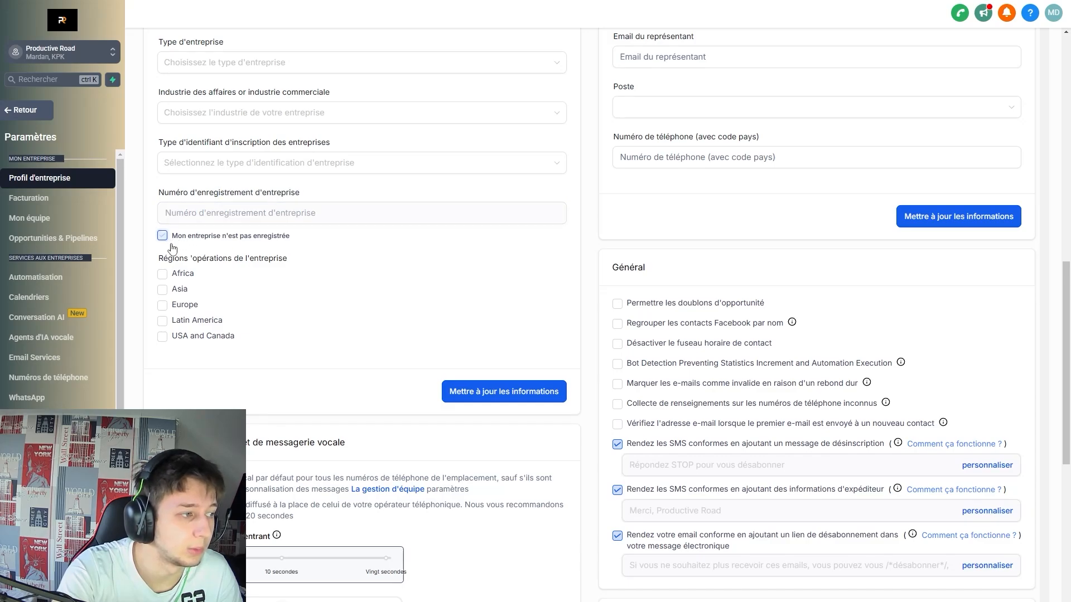
click(163, 239)
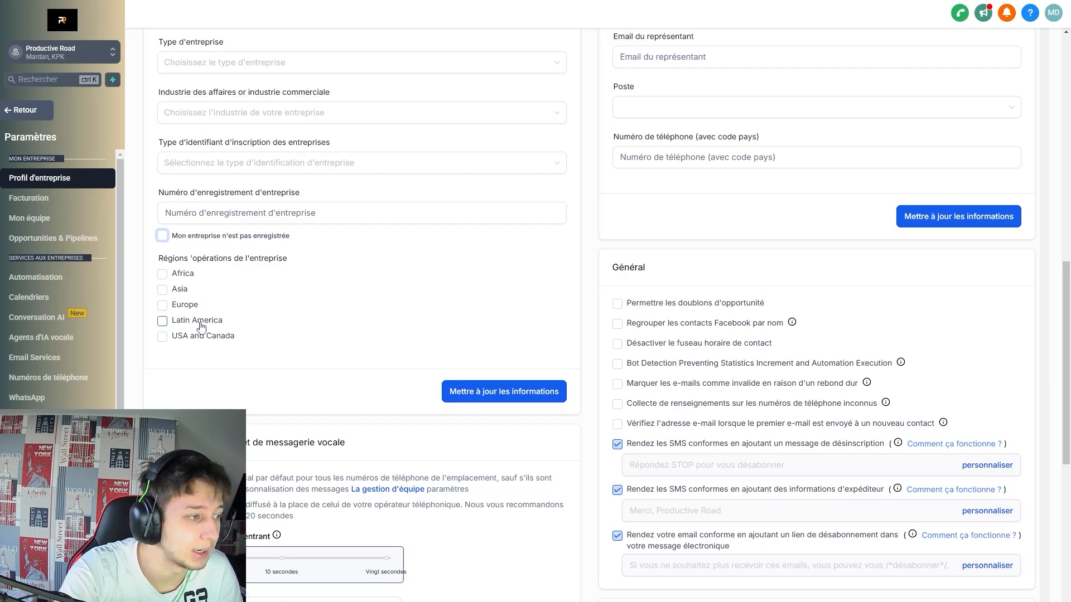
click(186, 309)
click(188, 308)
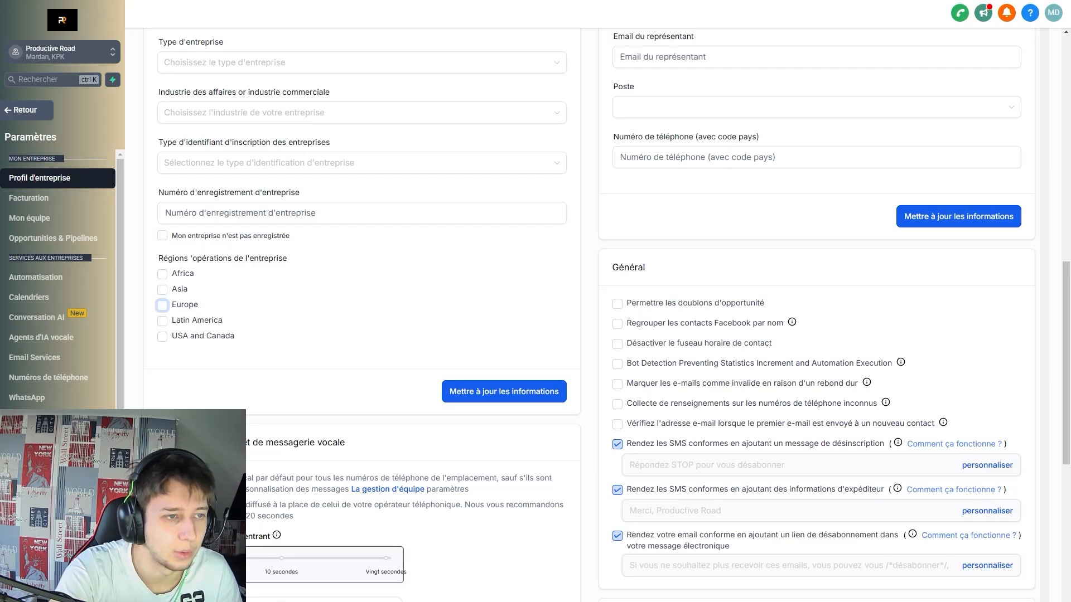
Choose Other for Type d'identifiant d'inscription des entreprises.
click(225, 162)
scroll(234, 268, down, 4)
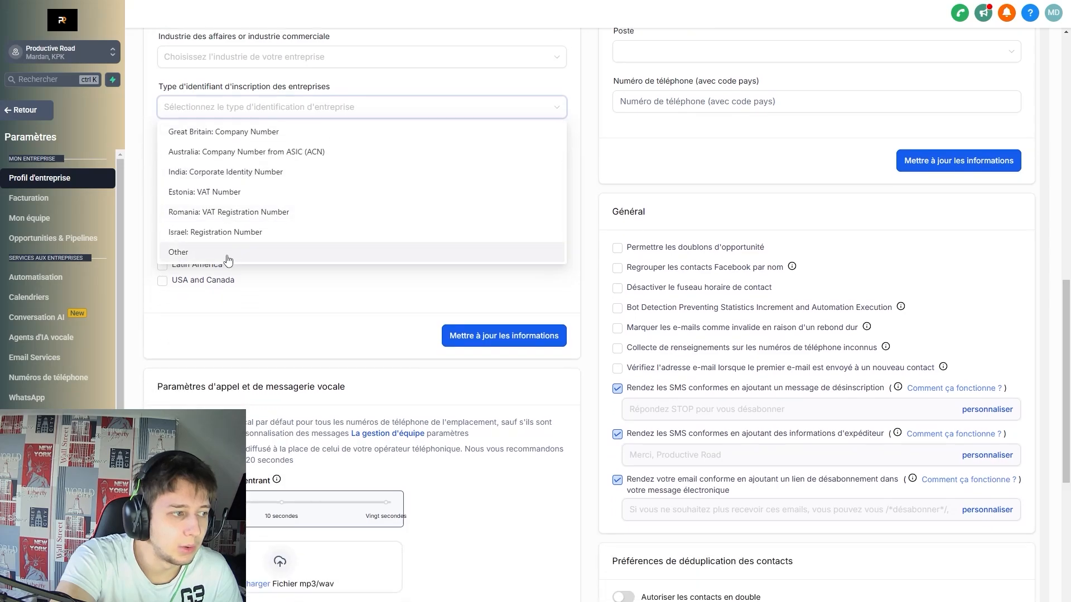
scroll(240, 246, up, 5)
scroll(268, 301, down, 2)
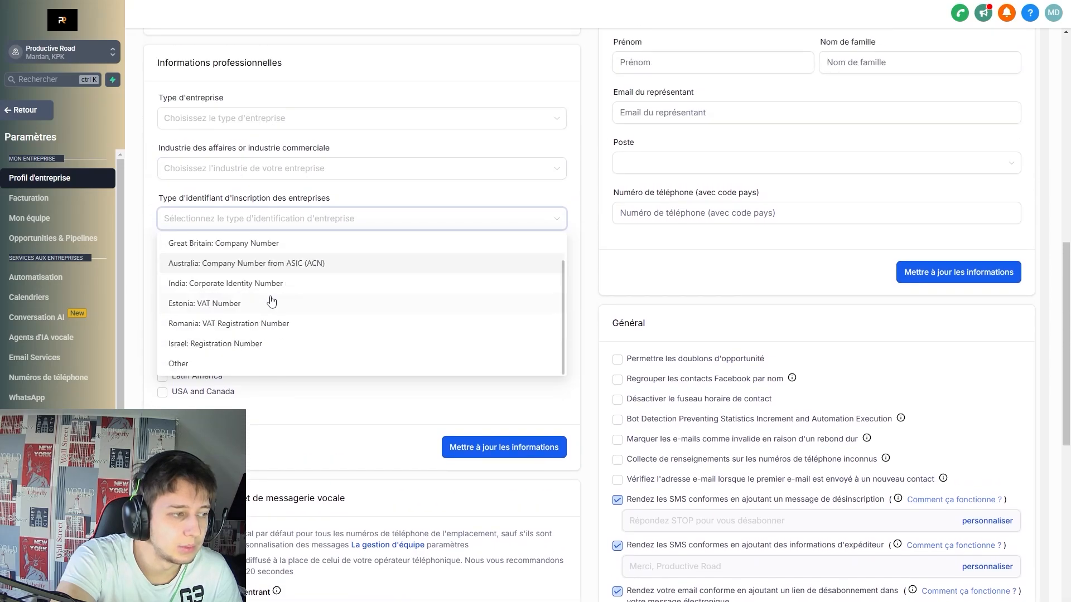
scroll(272, 301, down, 1)
click(265, 314)
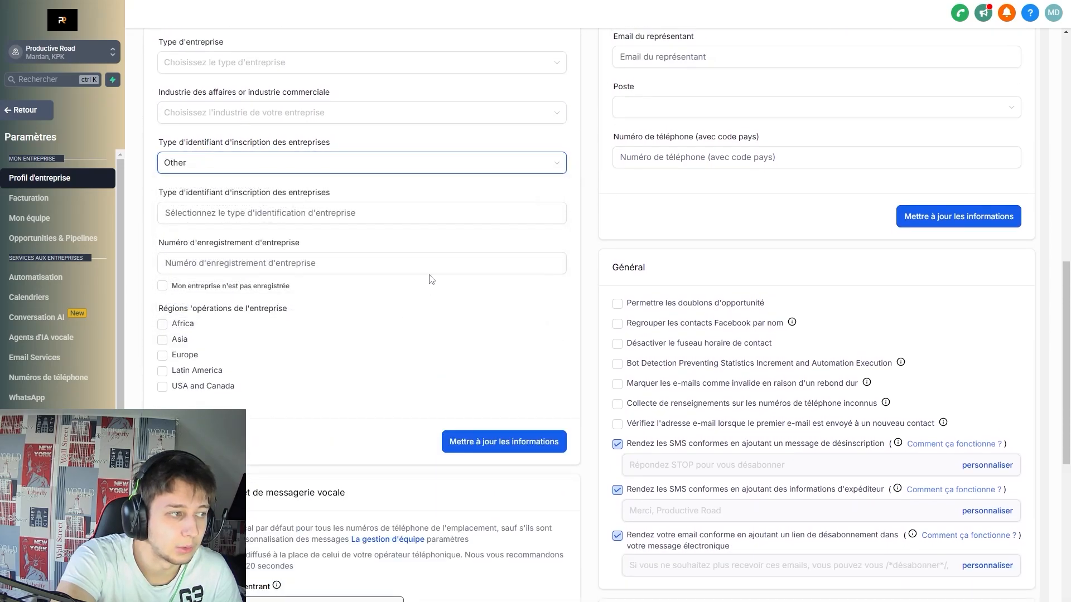
click(805, 238)
Look over the representative section and scroll down to the compliance options.
scroll(798, 167, up, 3)
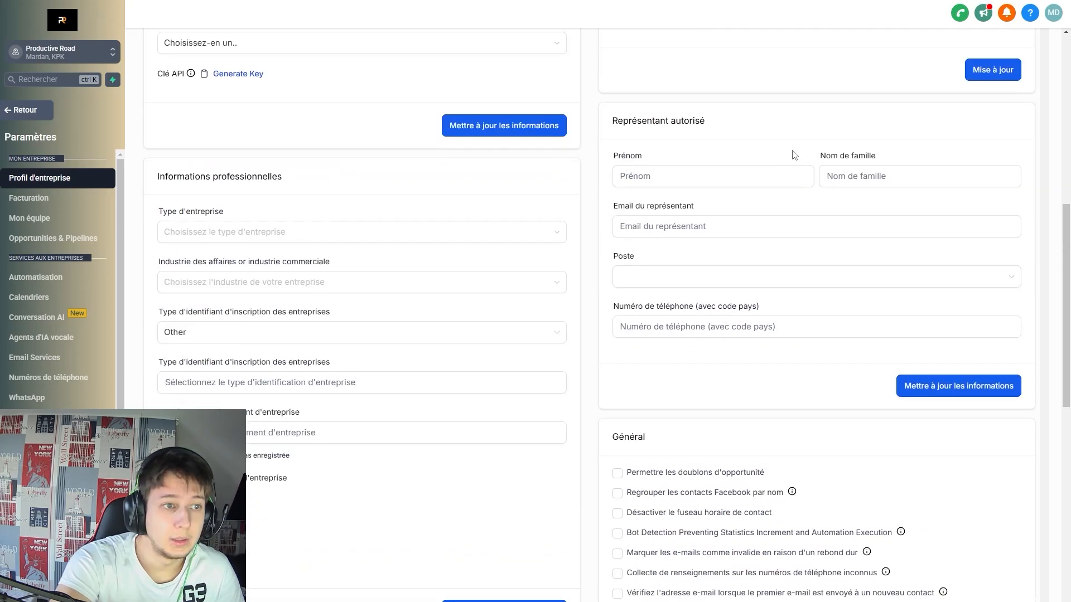
scroll(753, 151, up, 1)
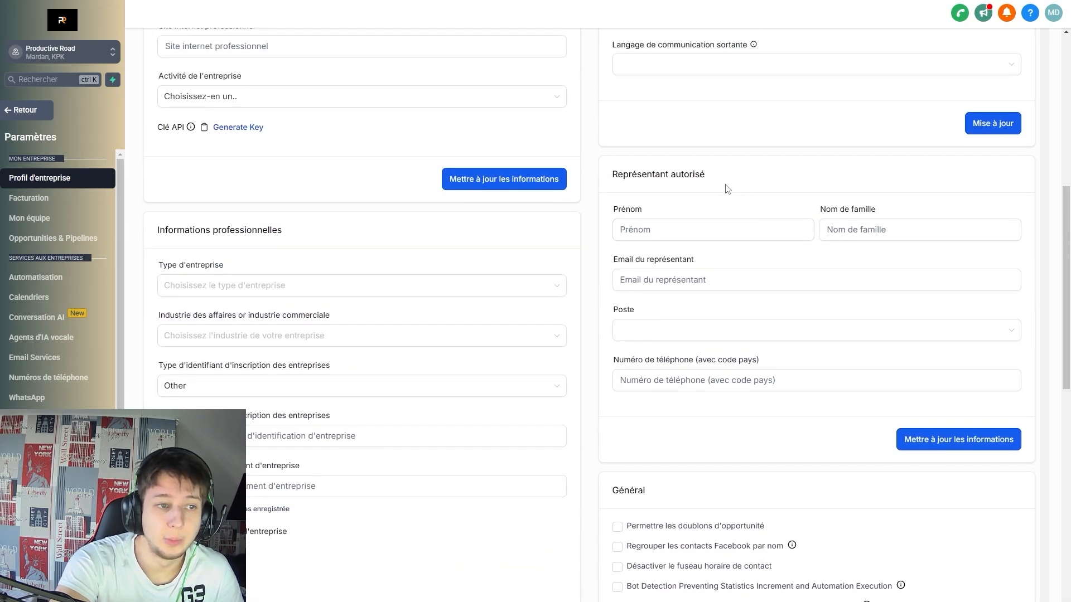
drag(731, 178, 668, 175)
click(717, 256)
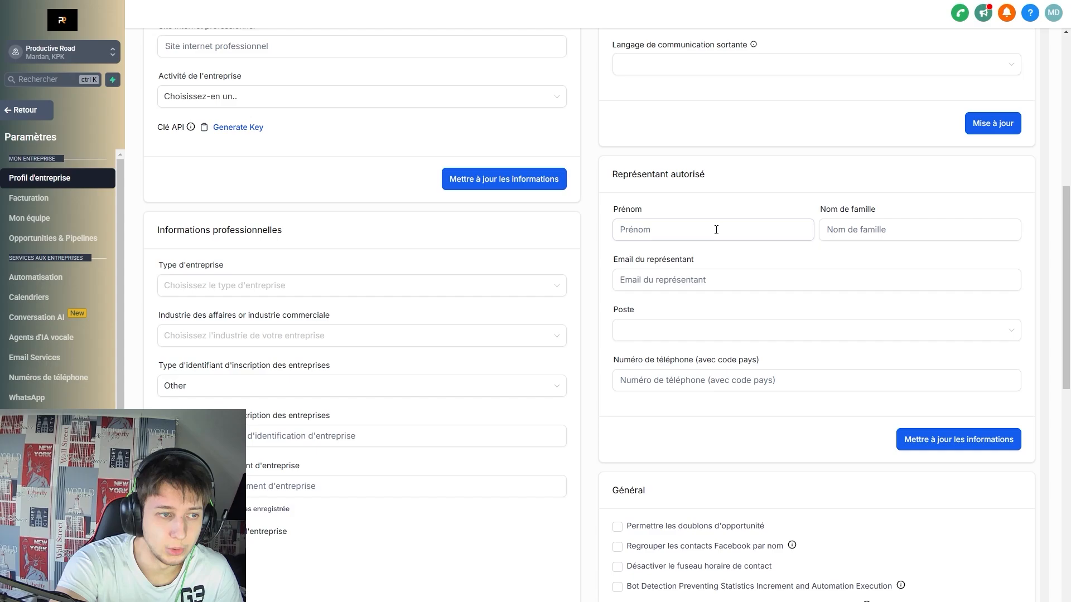
scroll(692, 407, down, 1)
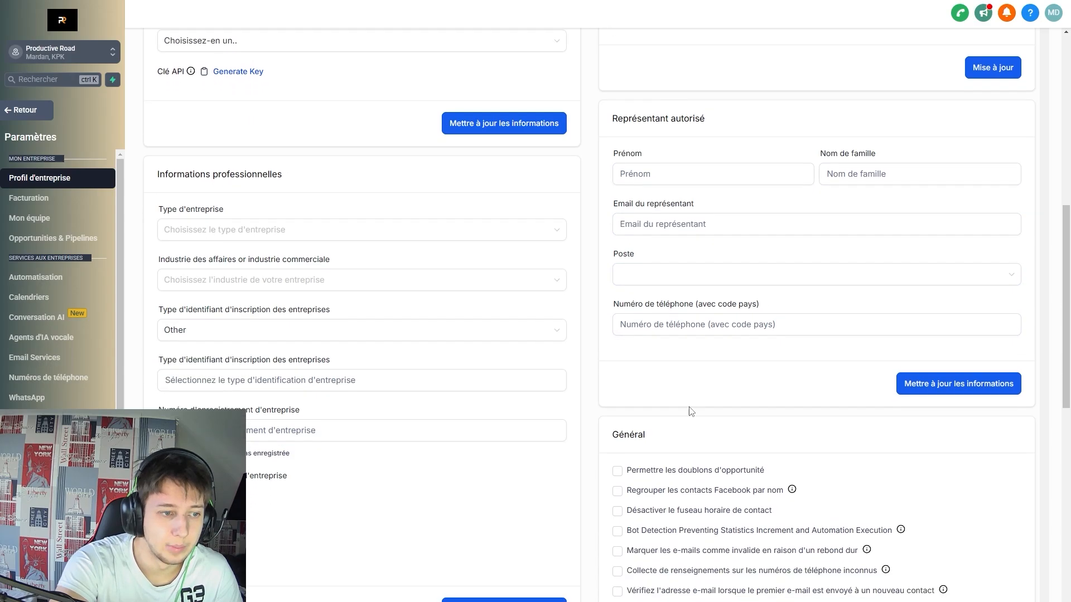
scroll(723, 395, down, 4)
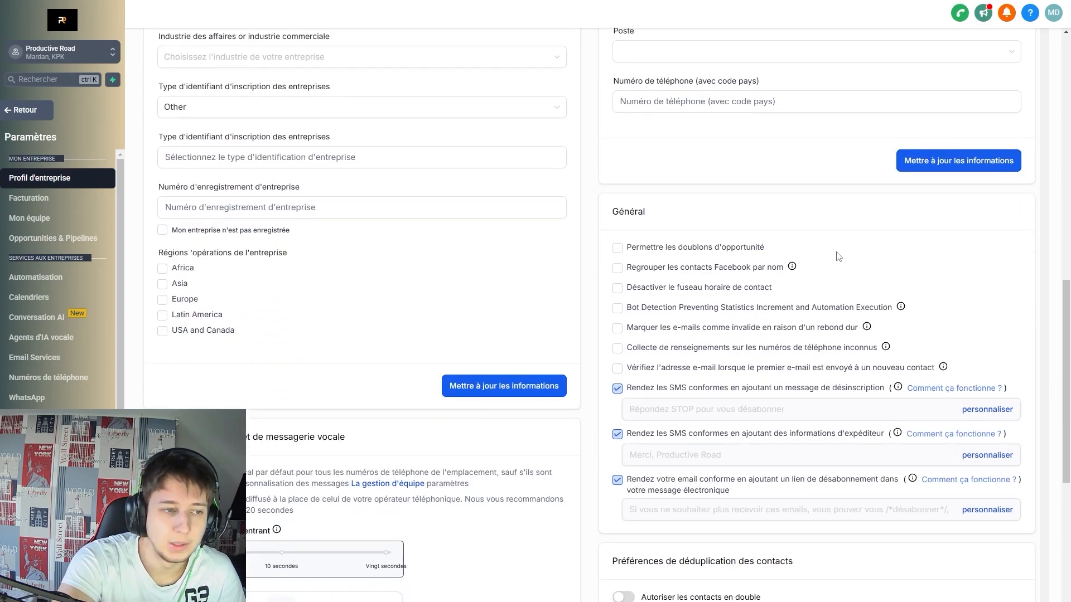
scroll(691, 312, down, 1)
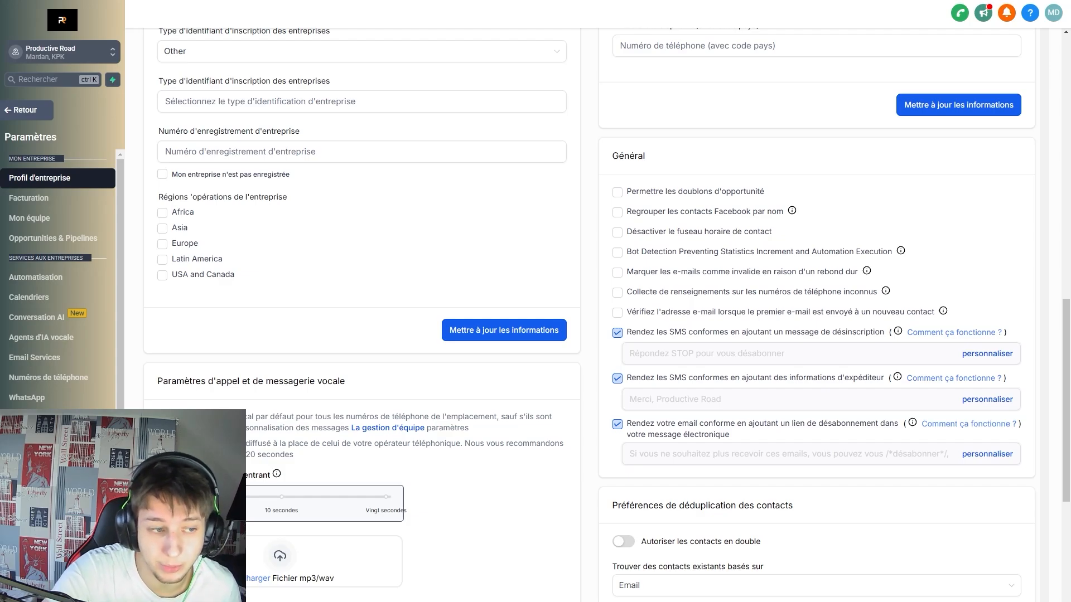
Check 'Marquer les e-mails comme invalide en raison d'un rebond dur', then open and close unsubscribe customisation unchanged.
click(617, 273)
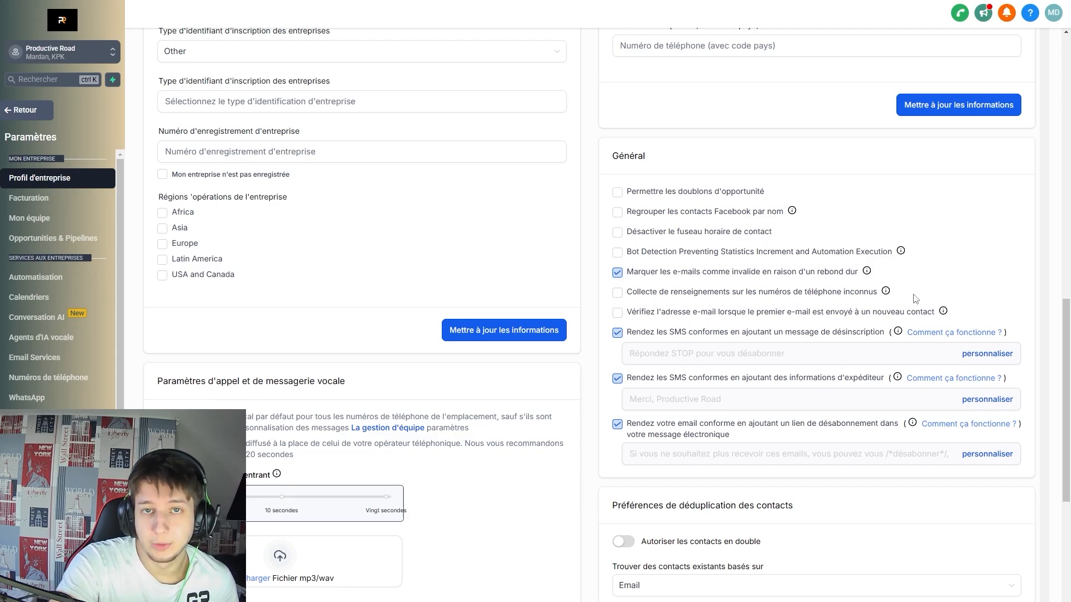
mouse_move(888, 295)
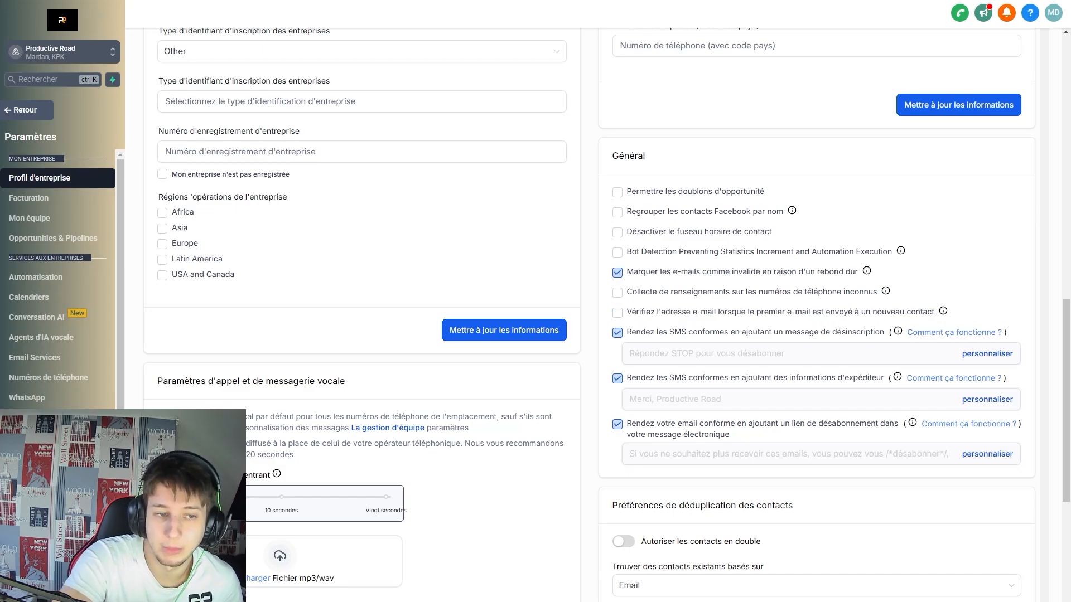
mouse_move(944, 312)
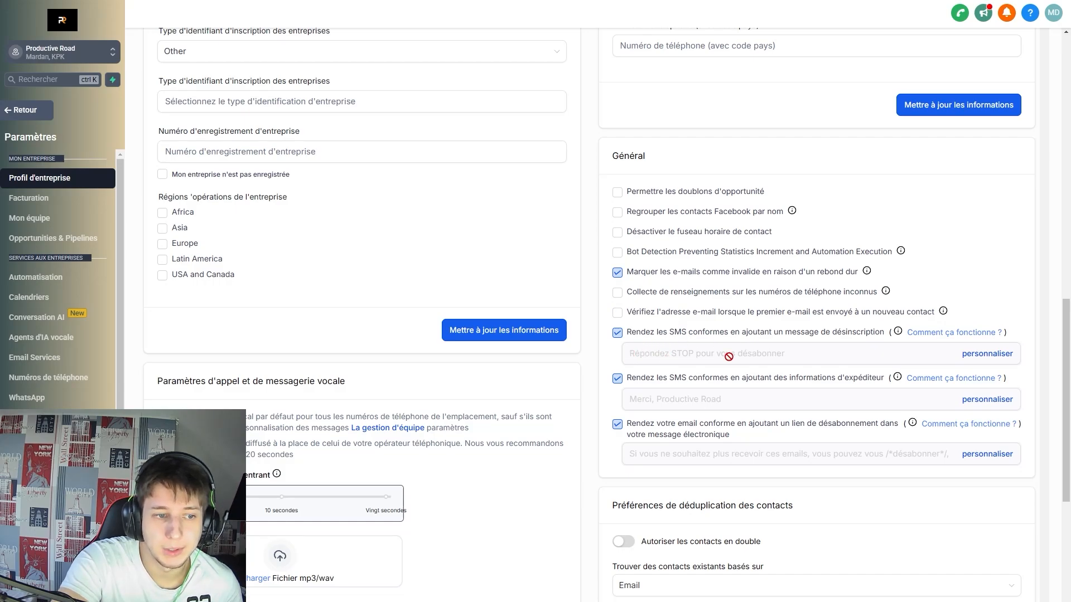
click(970, 358)
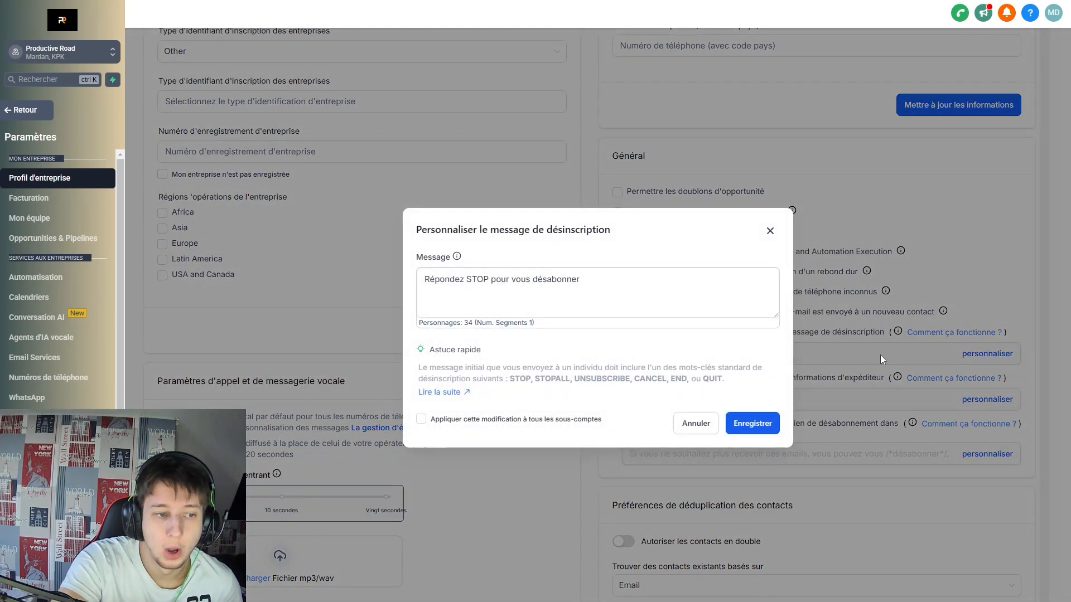
click(767, 232)
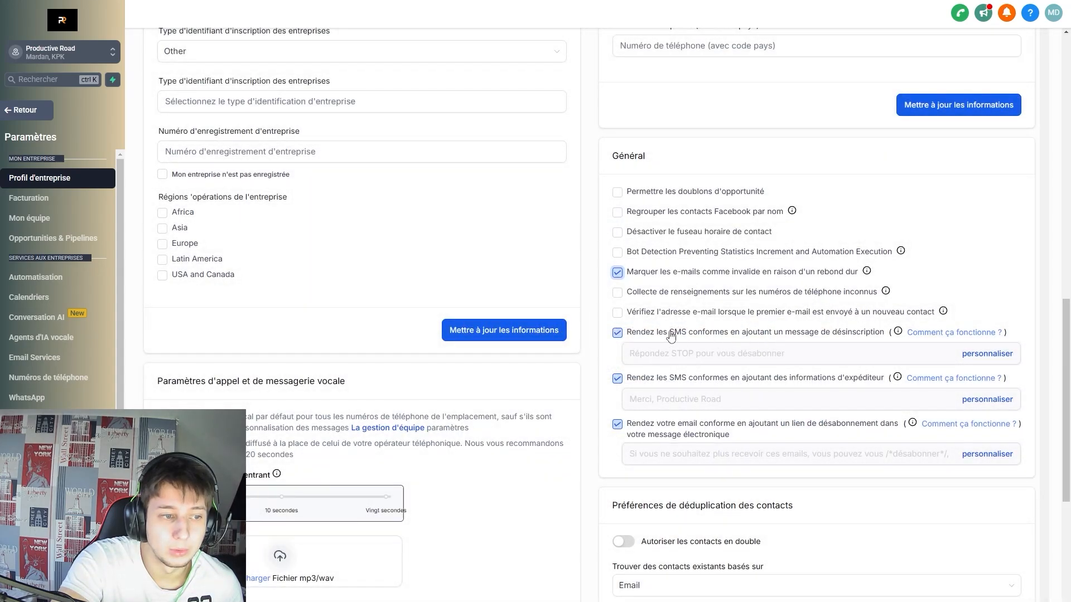
scroll(701, 400, down, 2)
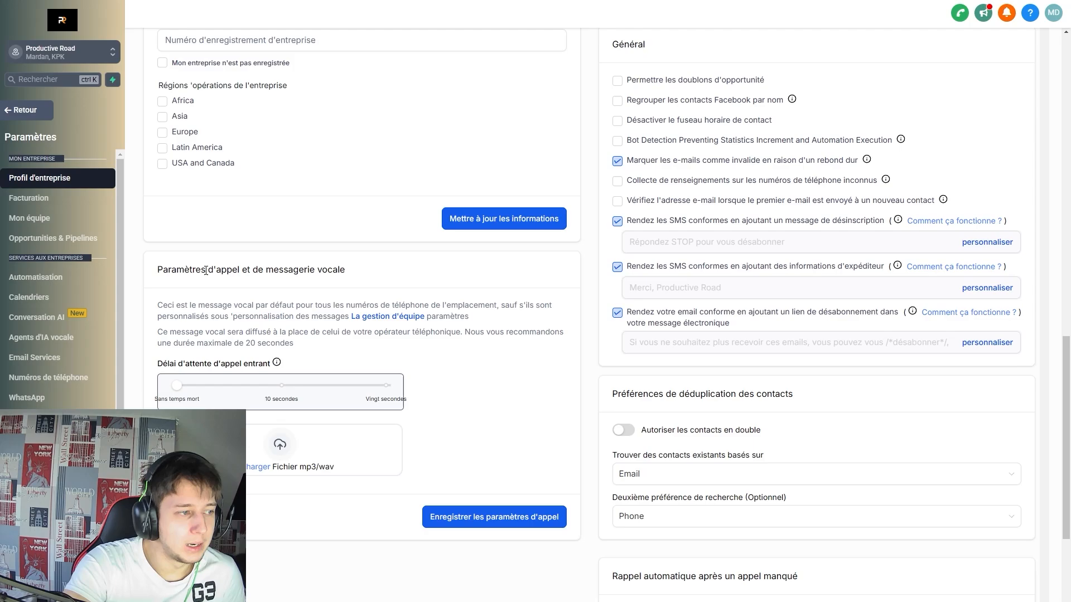
Move the Délai d'attente d'appel entrant slider to its end, Vingt secondes.
scroll(302, 270, down, 1)
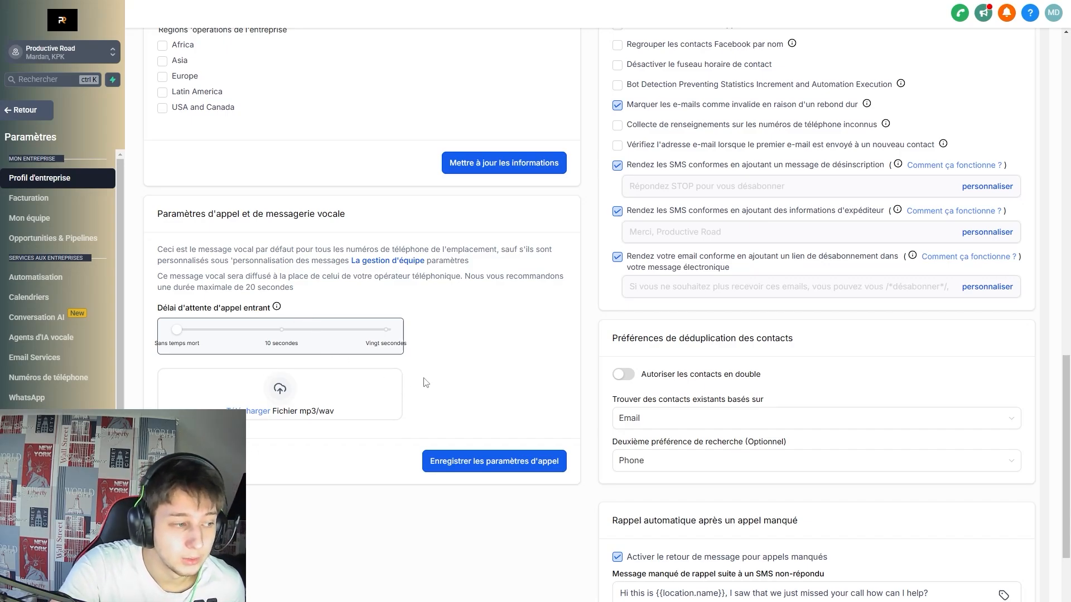
click(393, 332)
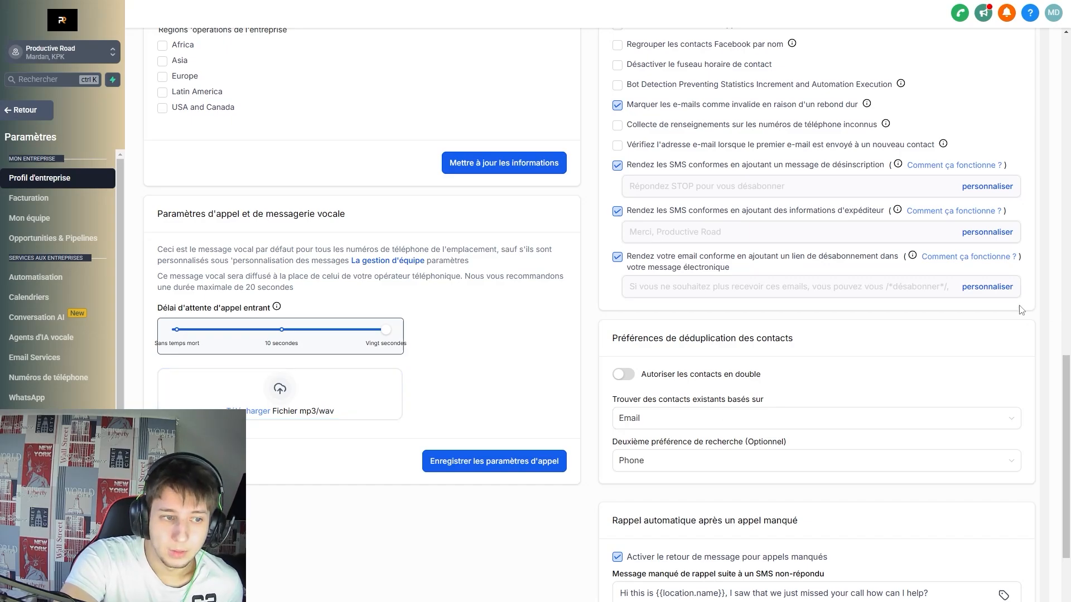
scroll(639, 267, down, 2)
drag(639, 267, 820, 272)
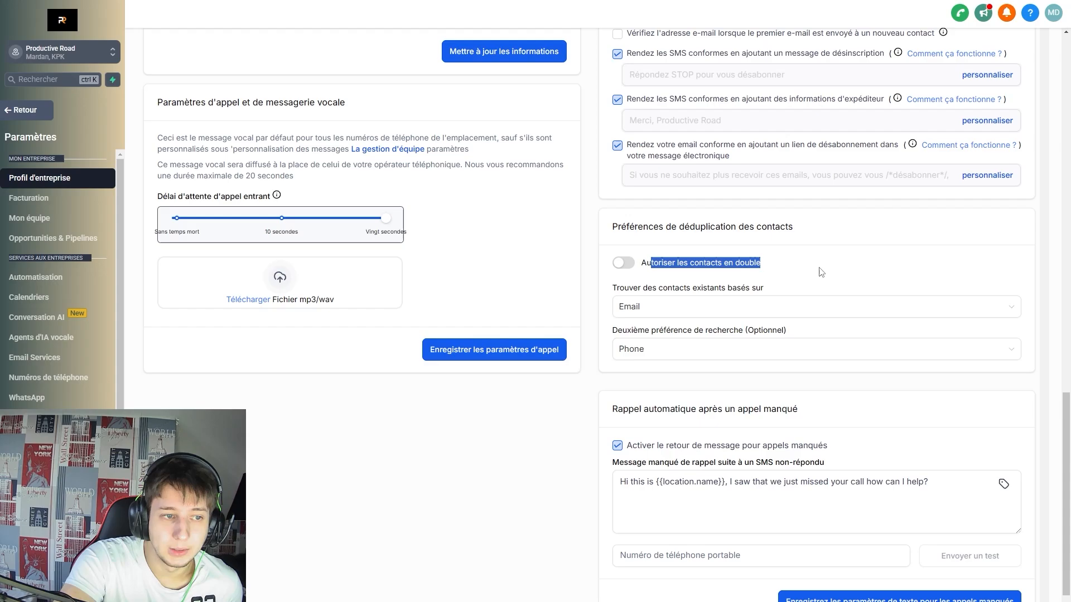
click(823, 272)
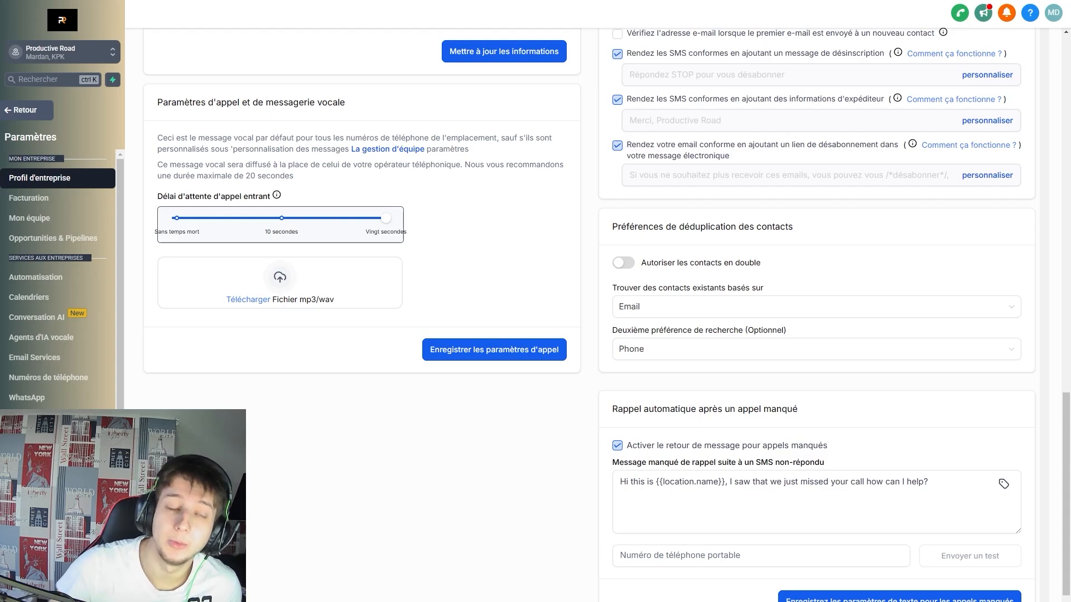
click(623, 262)
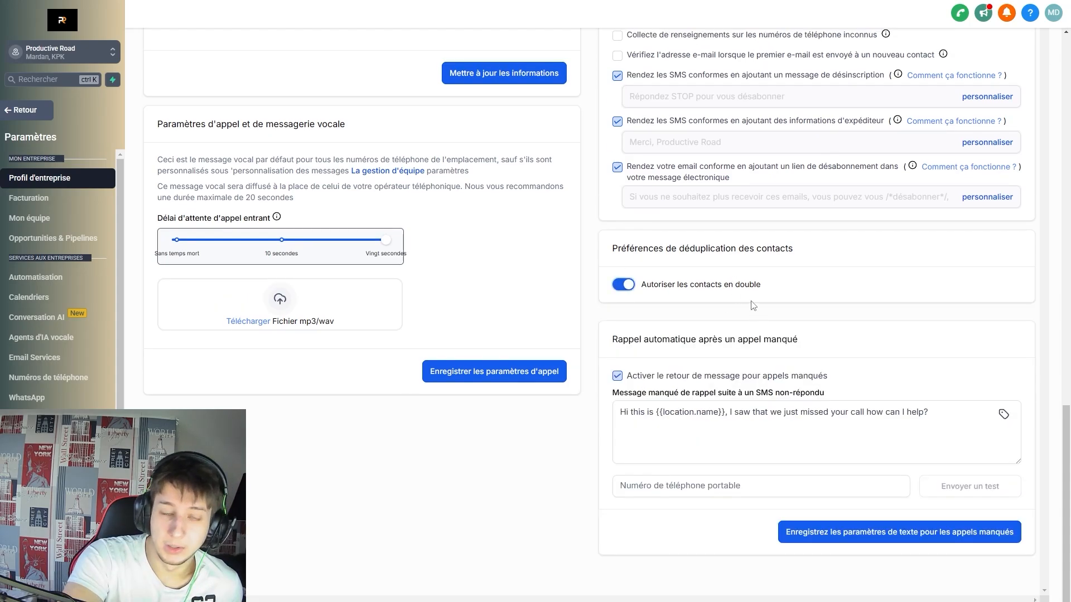
click(627, 285)
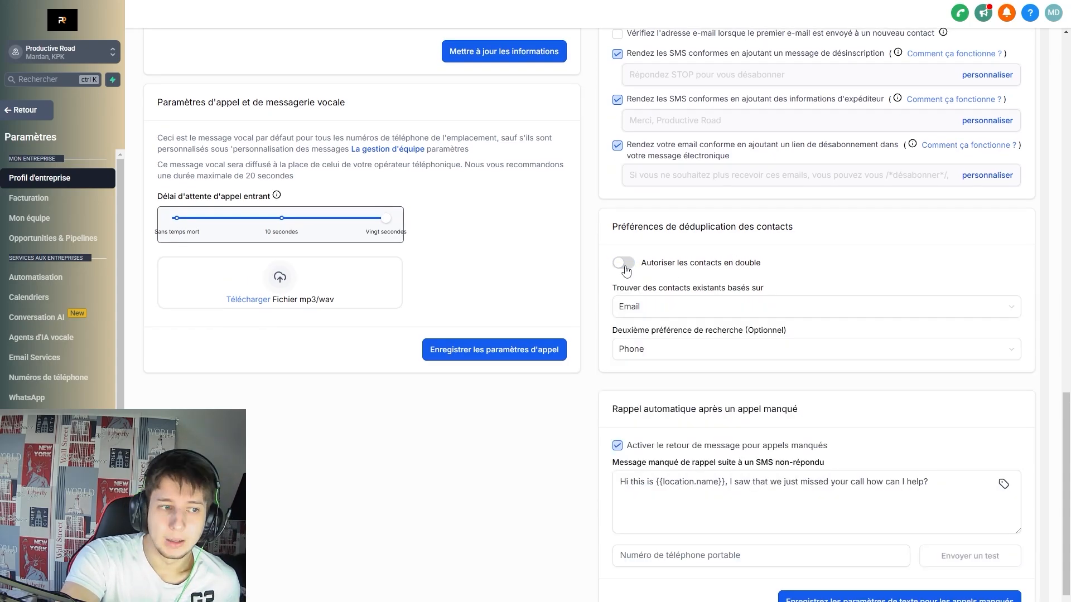
click(676, 307)
click(641, 311)
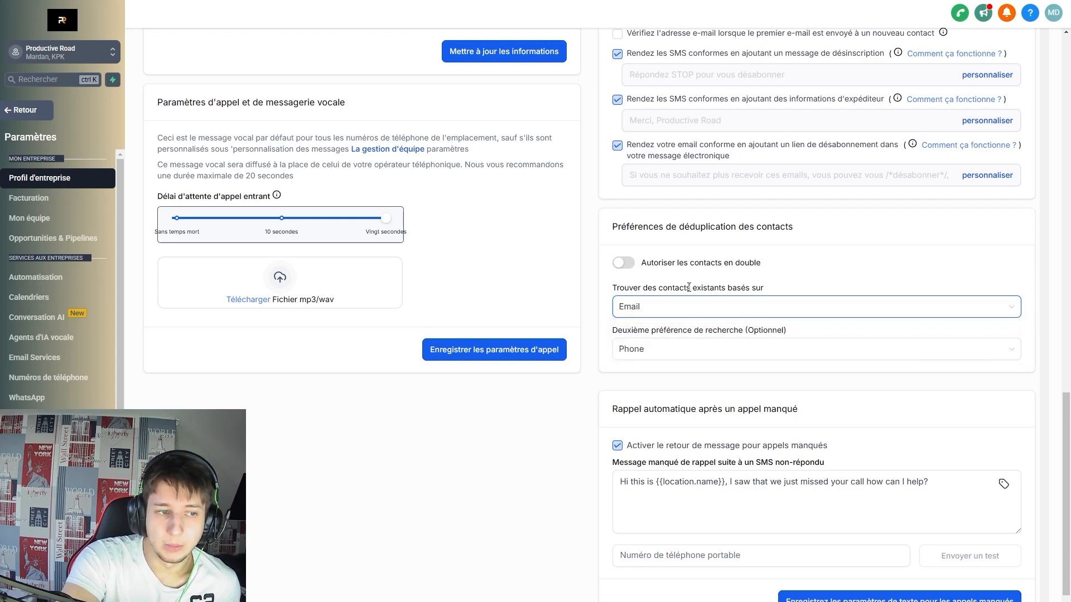
click(692, 307)
click(692, 307)
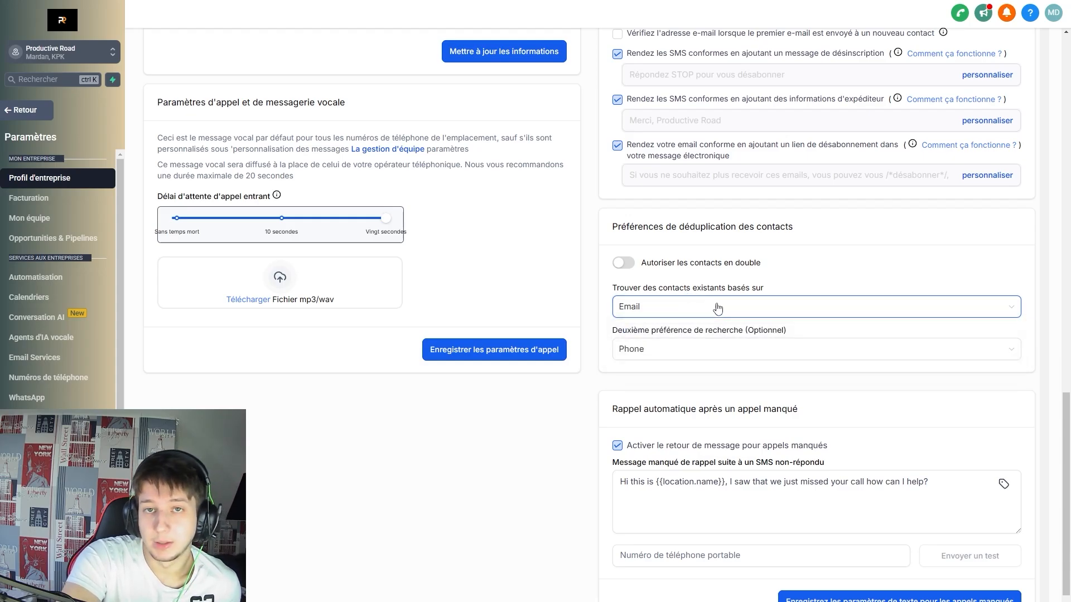
click(716, 307)
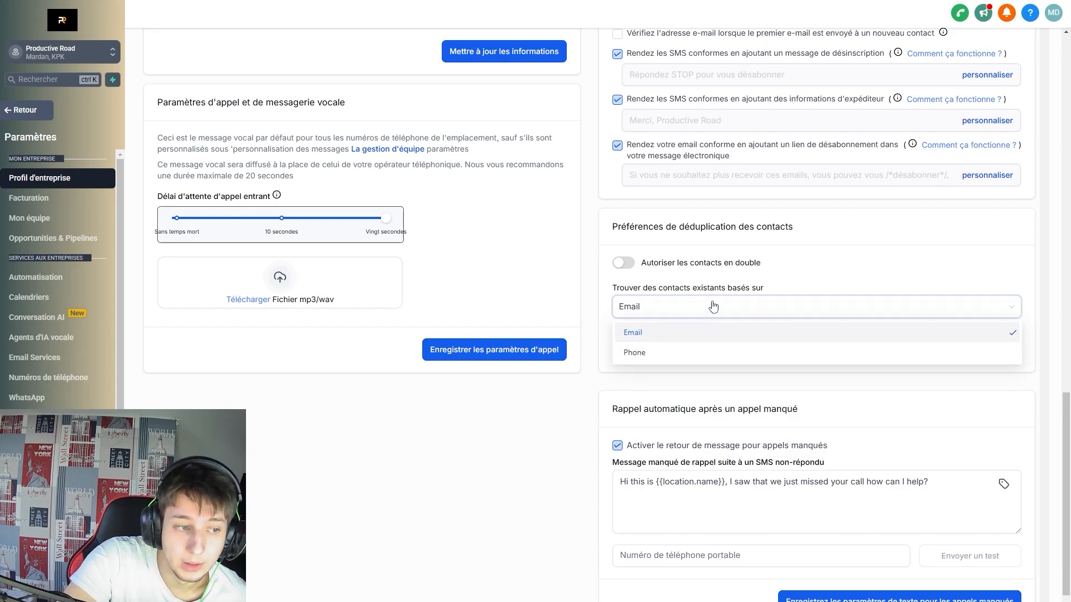
click(706, 303)
click(691, 313)
click(687, 350)
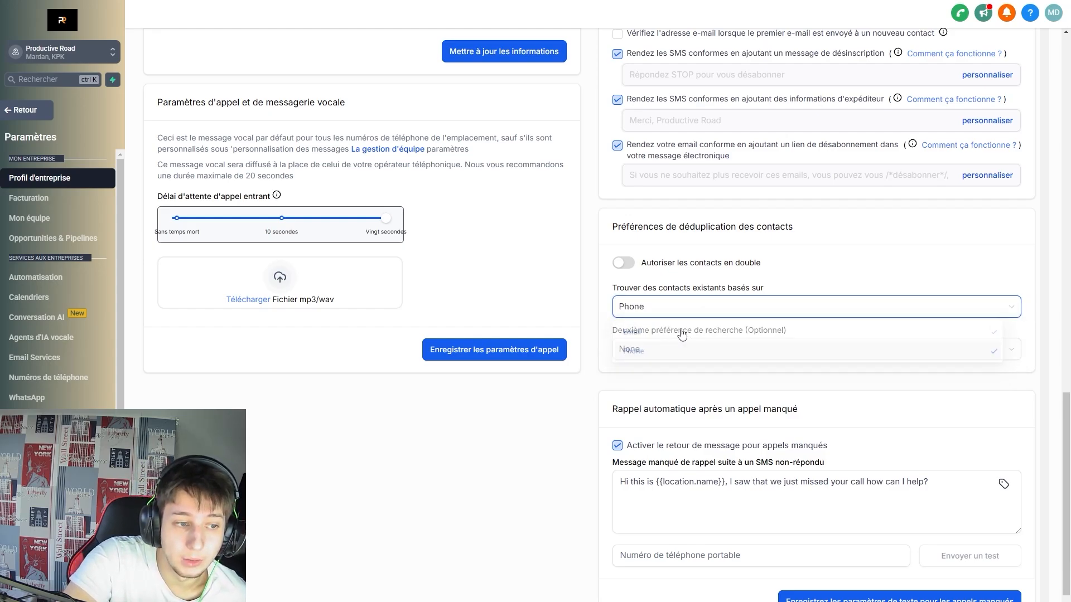
click(685, 310)
click(686, 331)
click(681, 350)
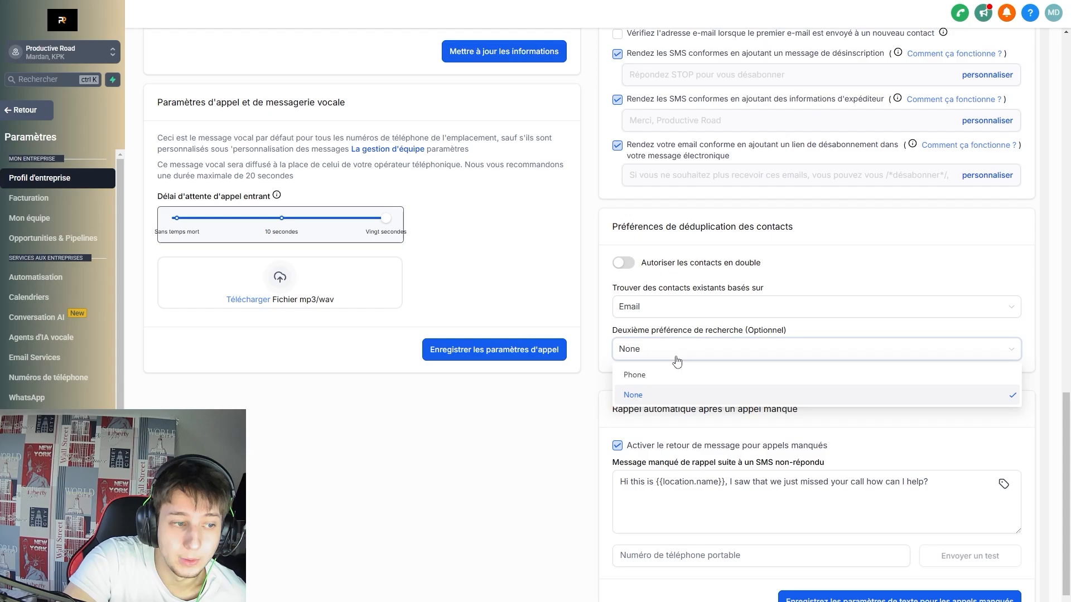
click(694, 381)
drag(634, 330, 771, 333)
click(772, 333)
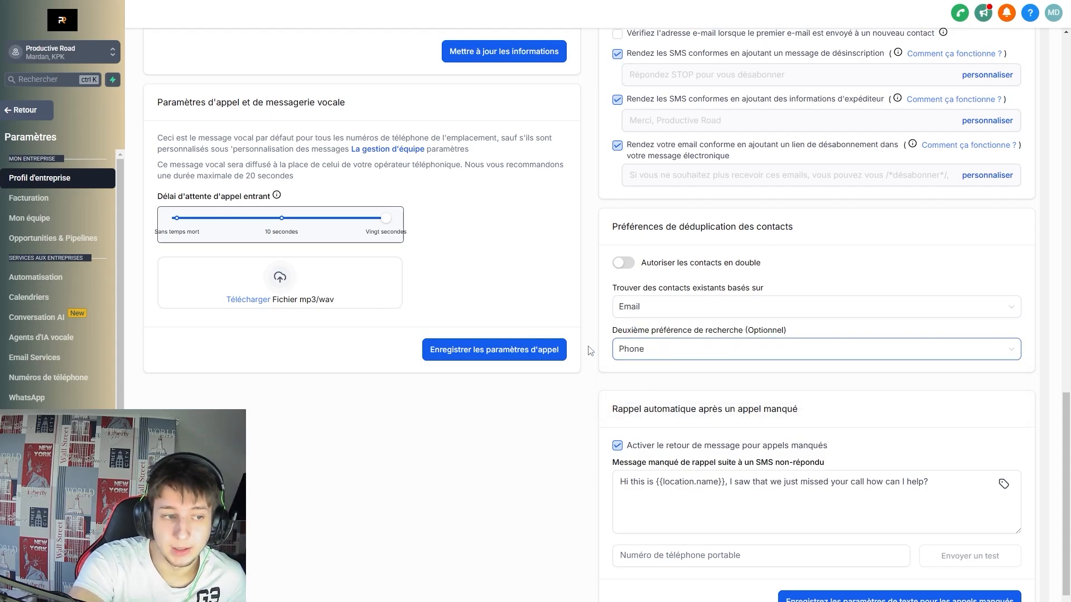
click(684, 316)
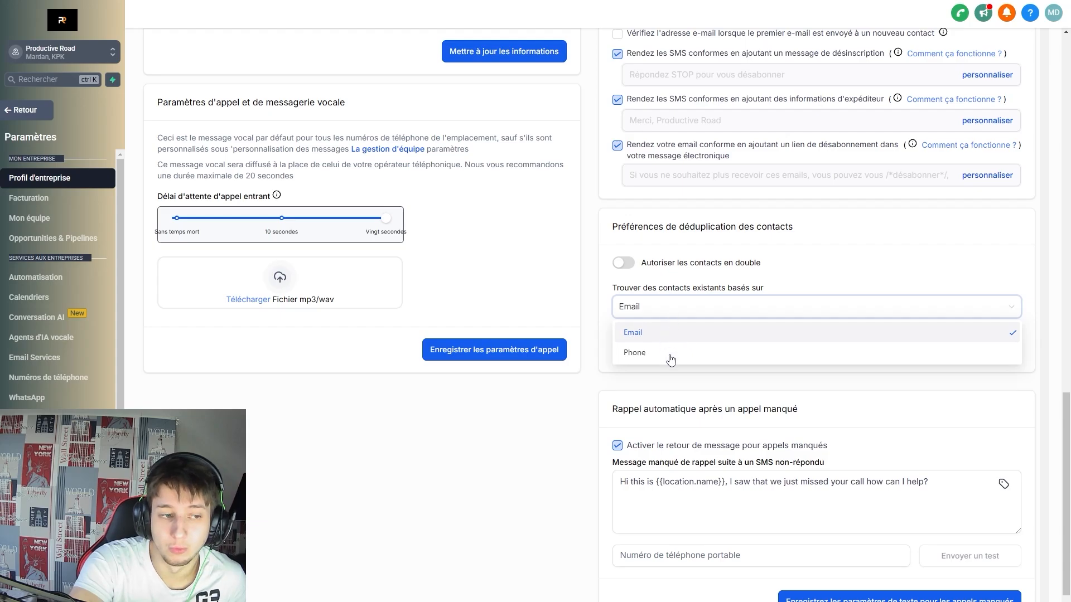
click(692, 350)
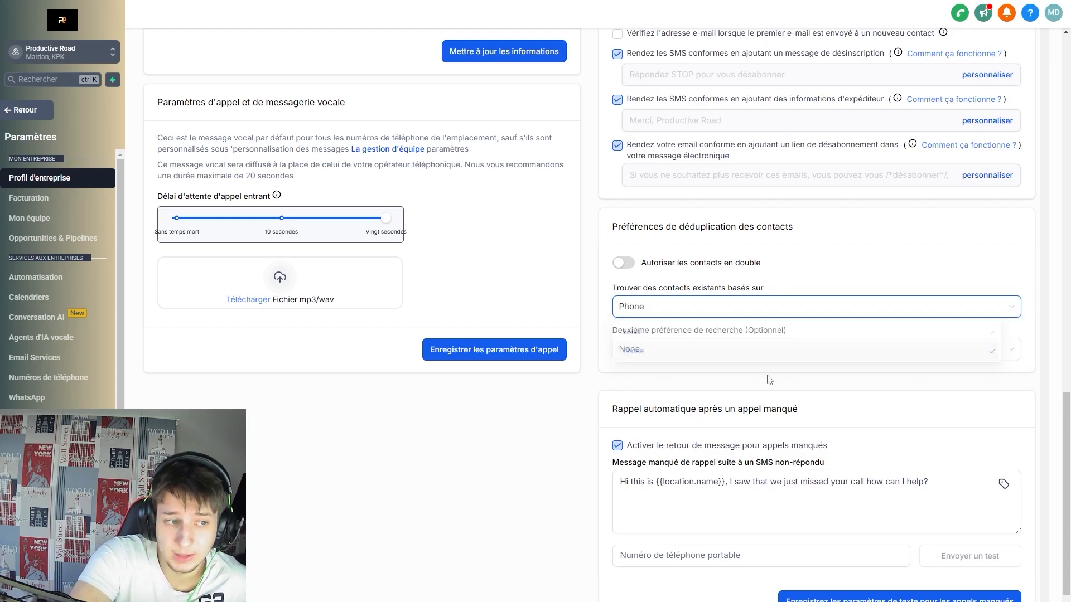
click(672, 313)
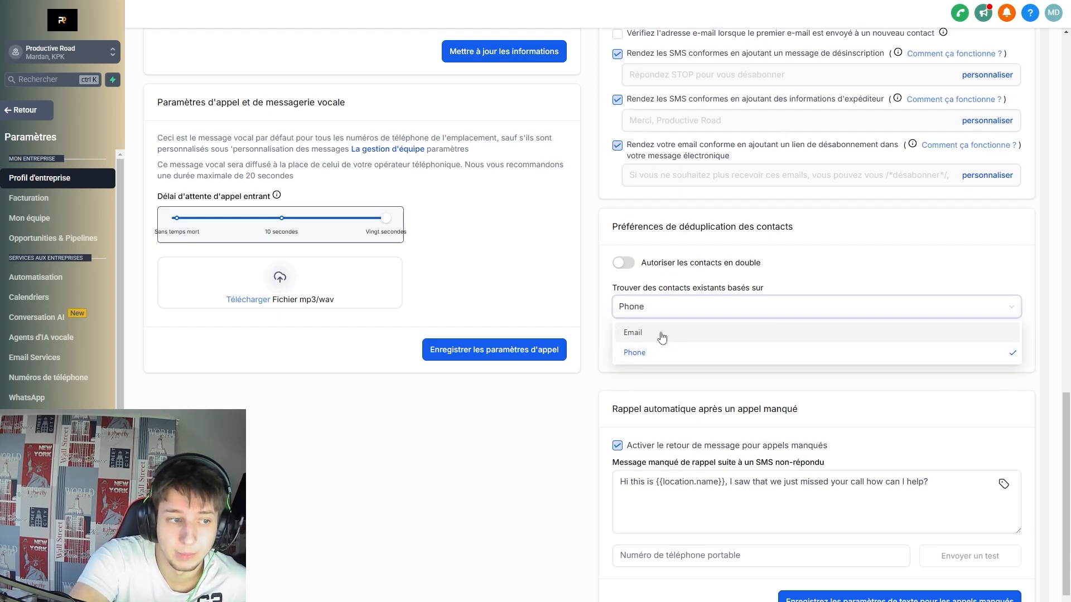
click(664, 336)
click(670, 349)
click(670, 378)
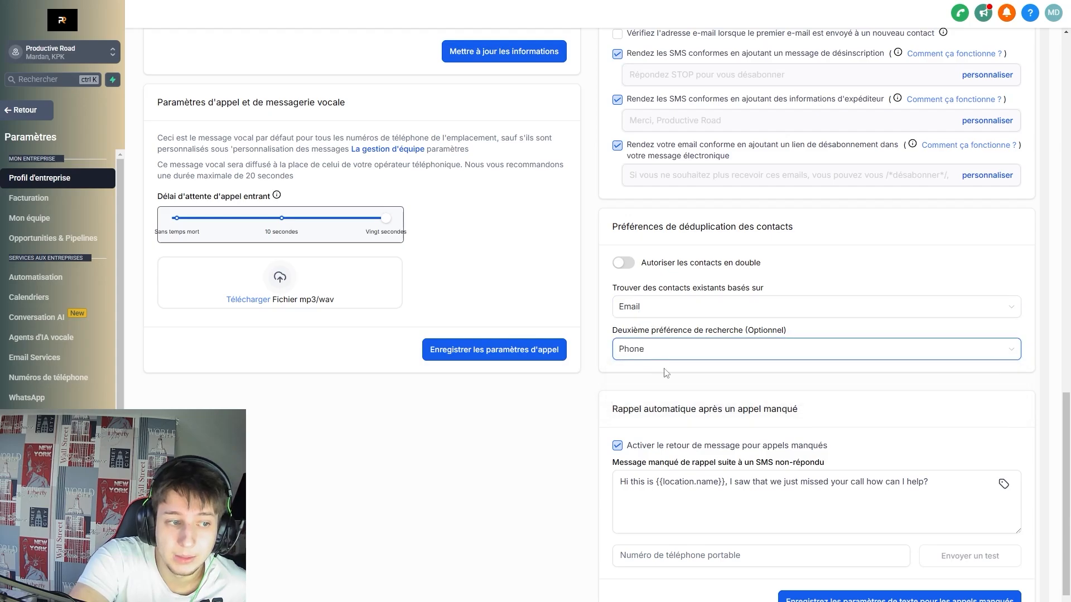
scroll(677, 389, down, 1)
drag(615, 340, 807, 347)
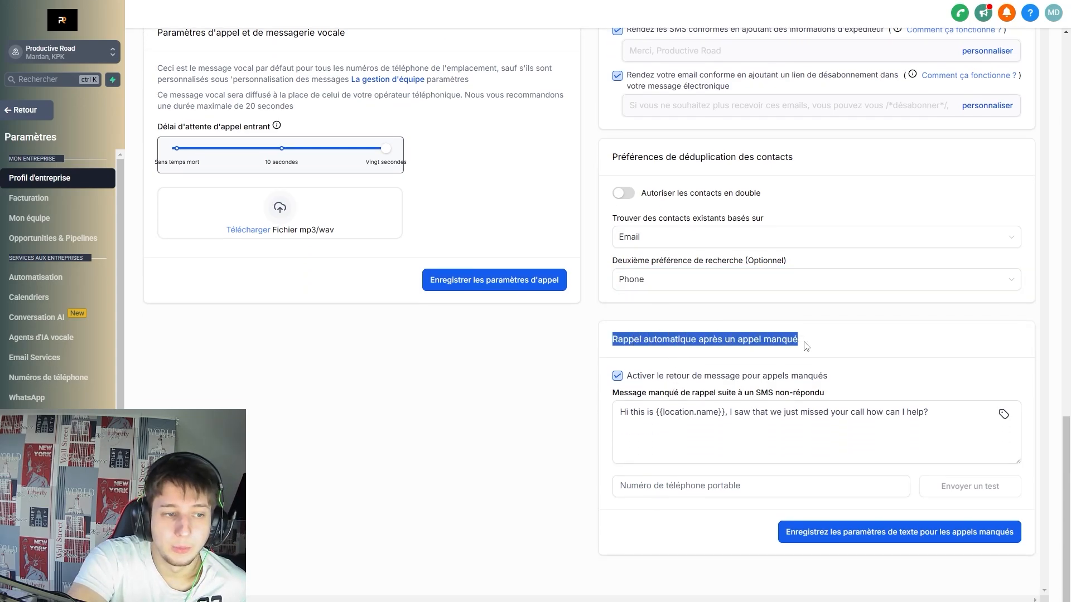
click(843, 346)
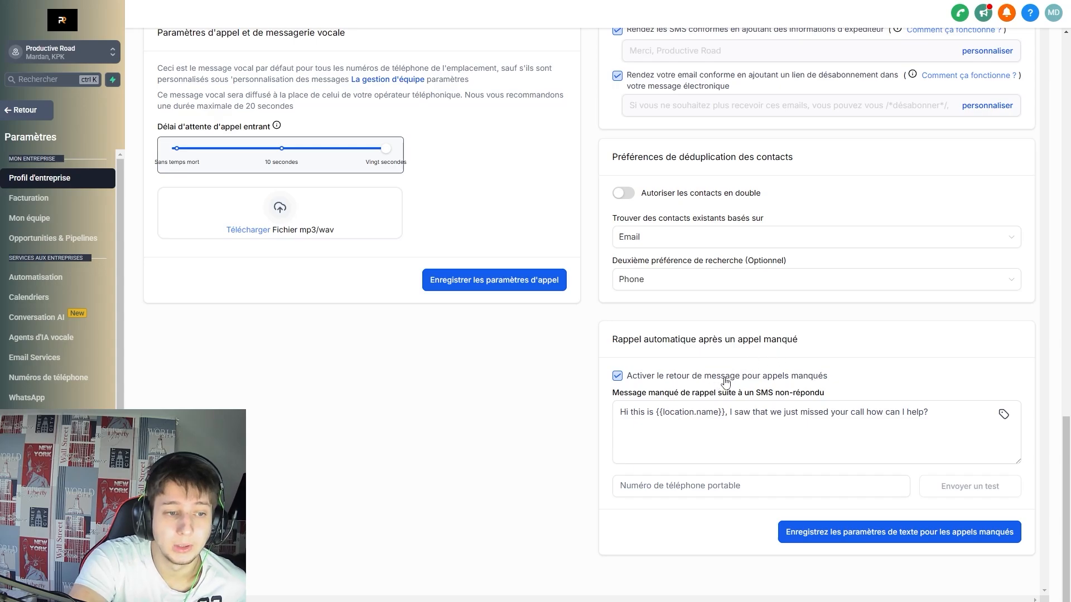
click(624, 416)
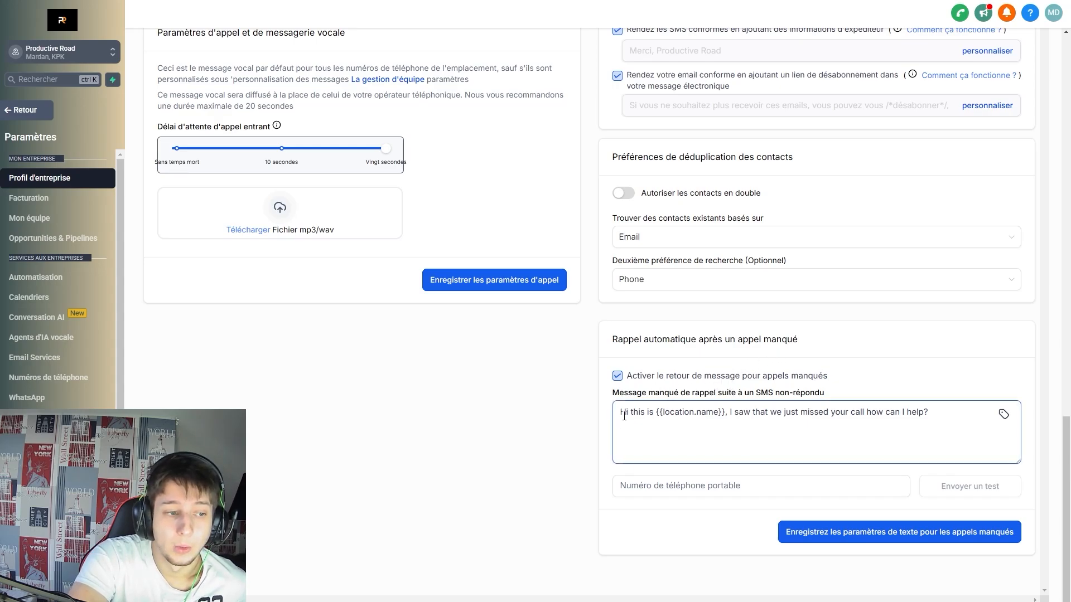
drag(621, 411, 943, 423)
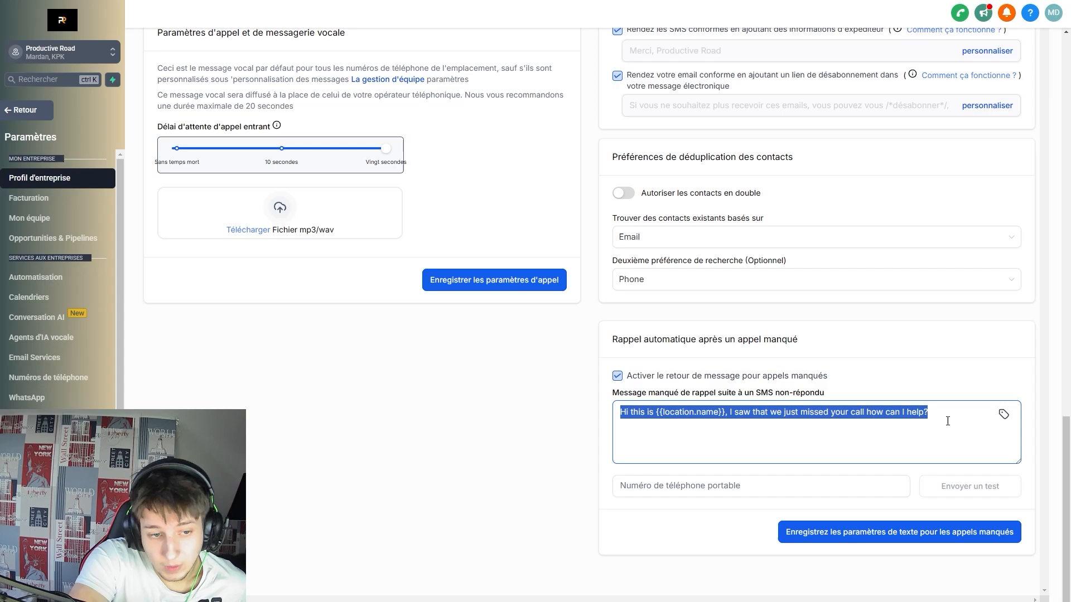
click(948, 421)
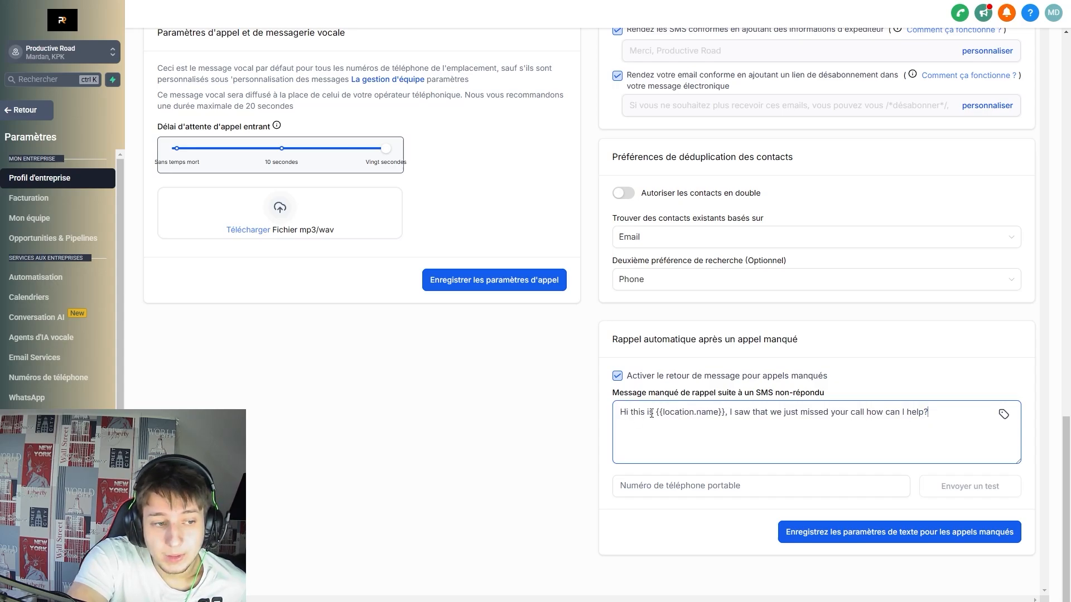
double_click(669, 414)
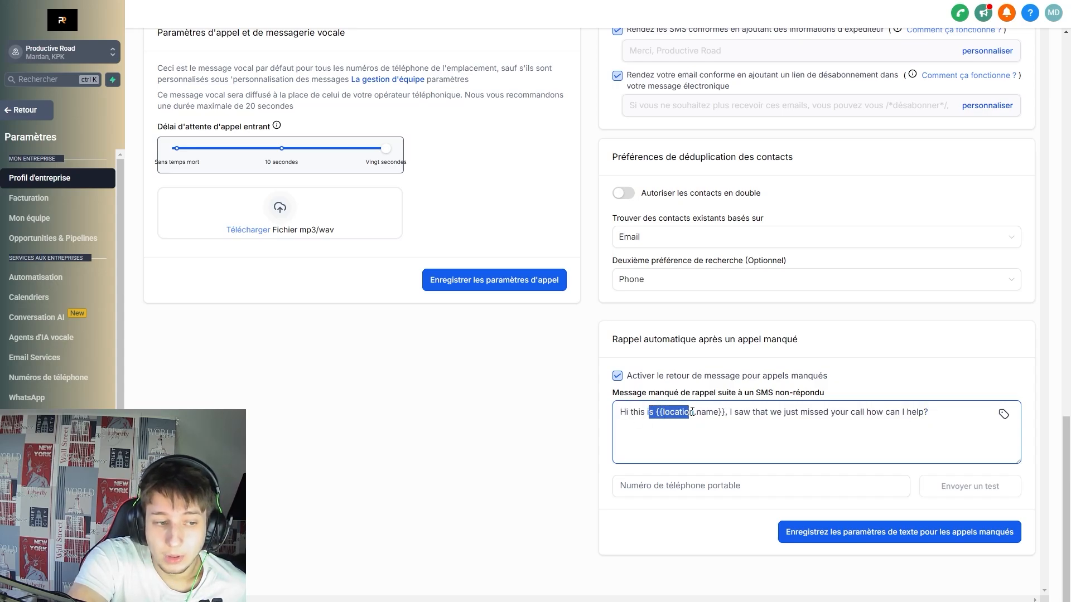
click(719, 415)
drag(726, 411, 822, 410)
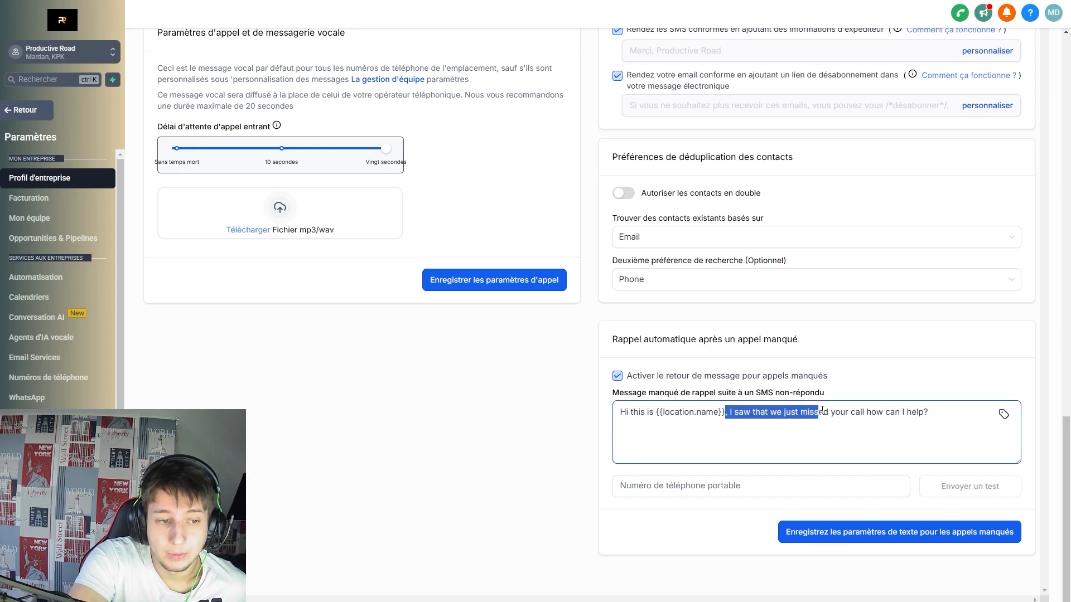
click(859, 429)
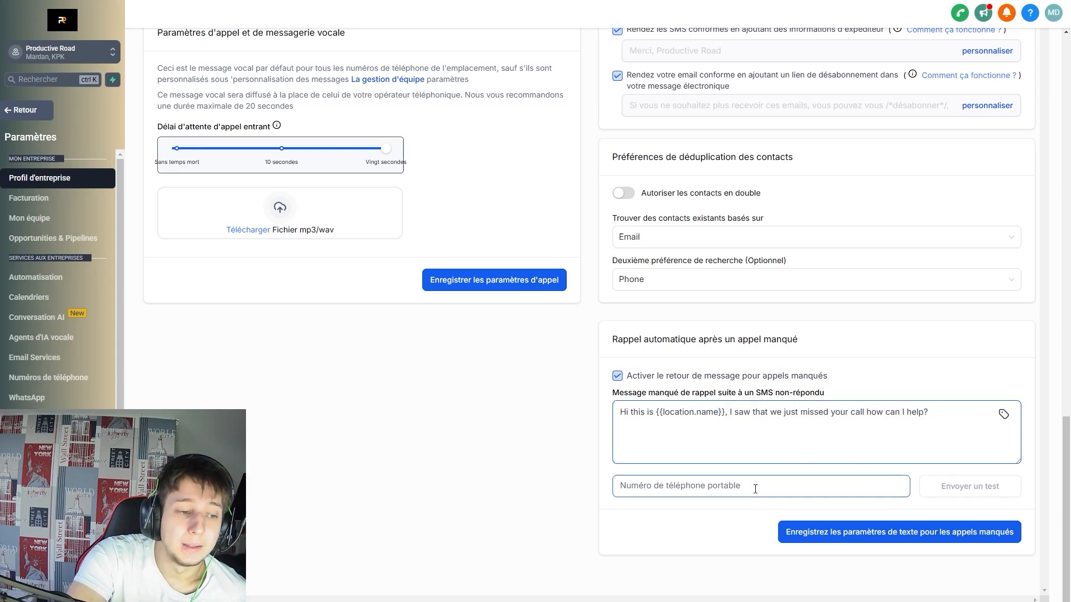
click(645, 473)
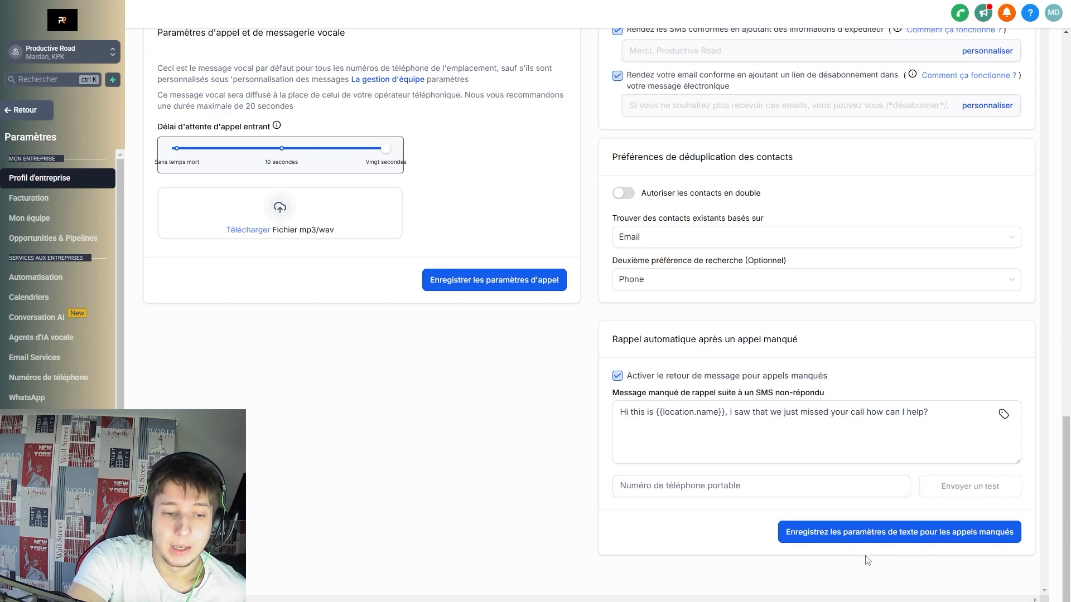
click(617, 377)
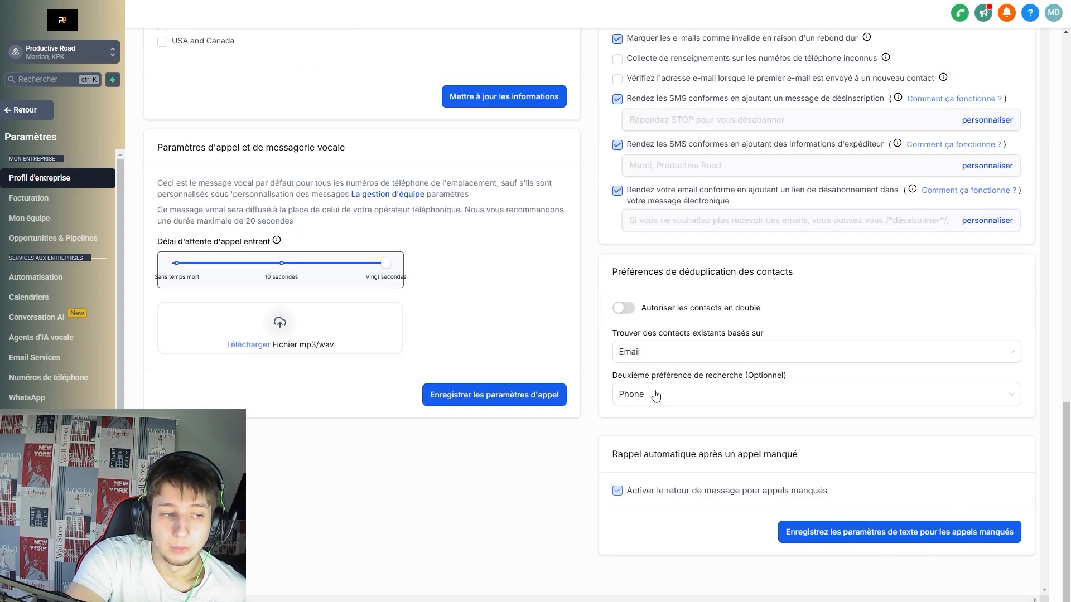
click(628, 492)
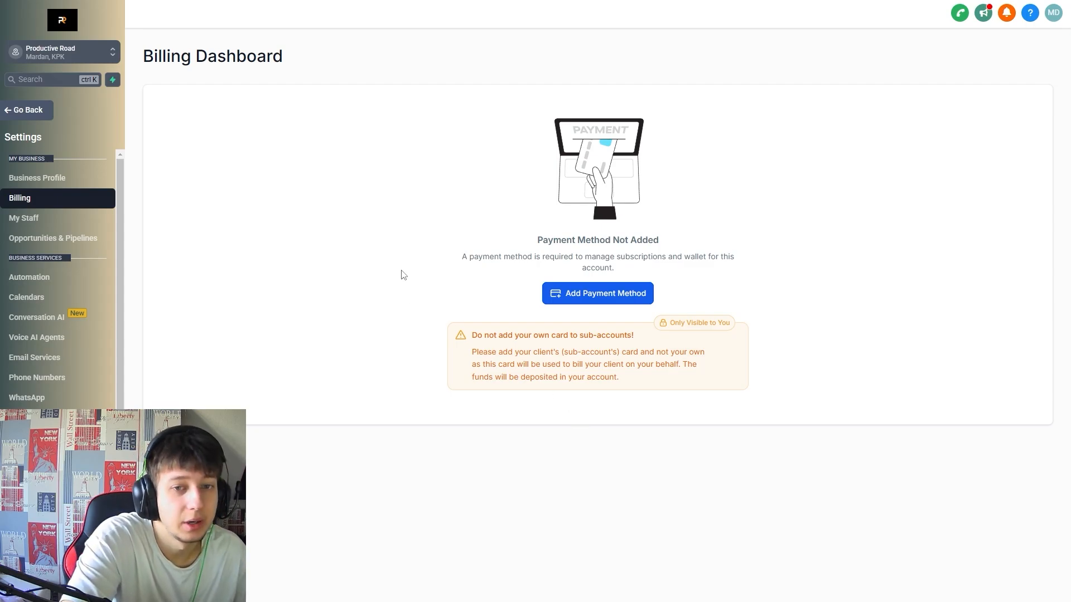
Open My Staff from the Settings sidebar.
click(45, 220)
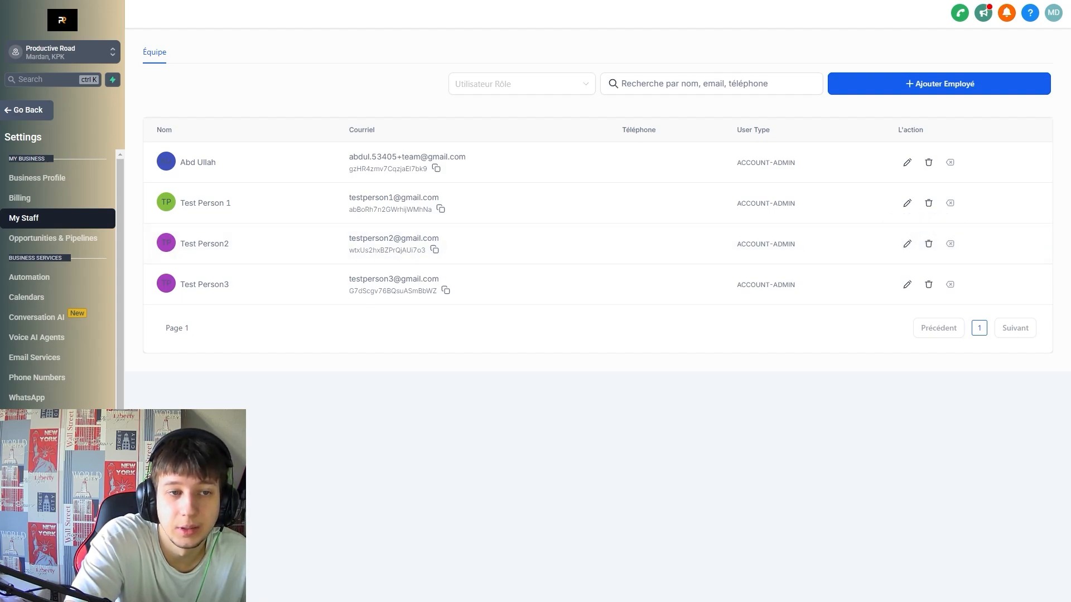
Open the second test member's profile and view its roles and permissions.
click(907, 243)
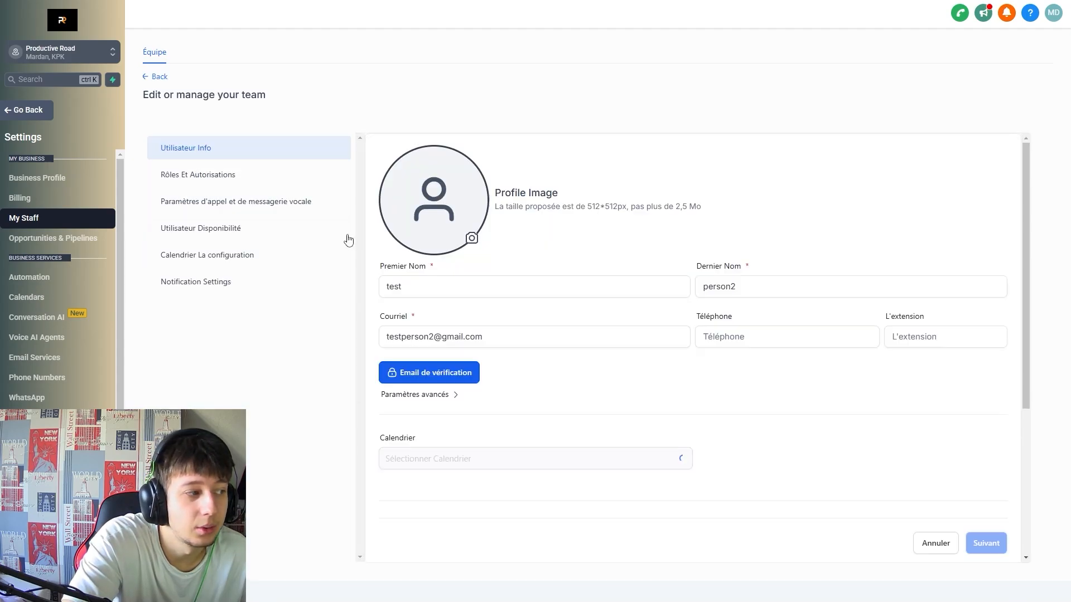
scroll(548, 340, down, 4)
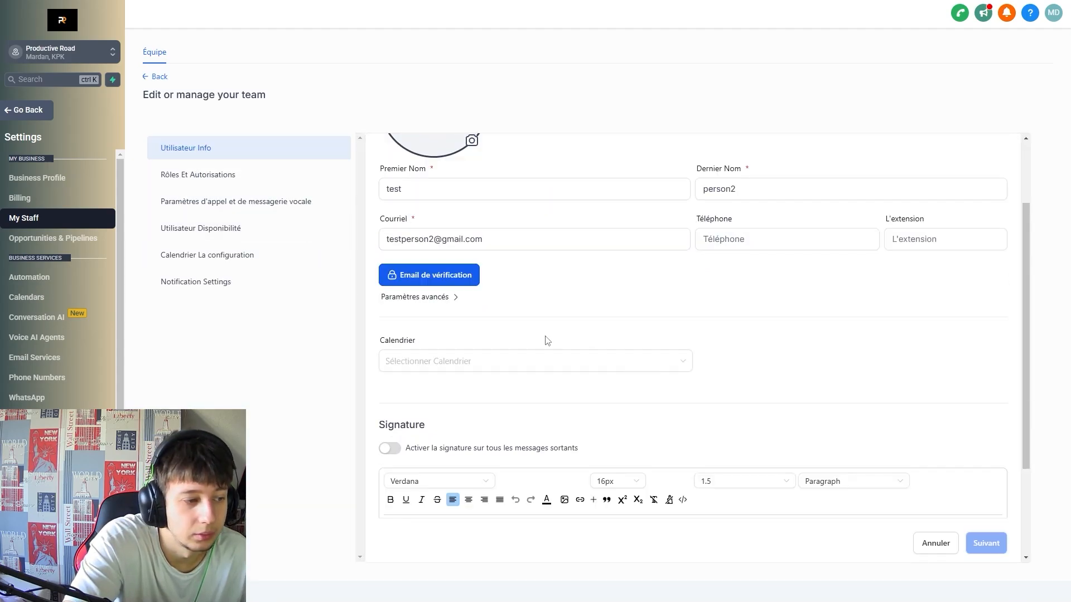
click(282, 177)
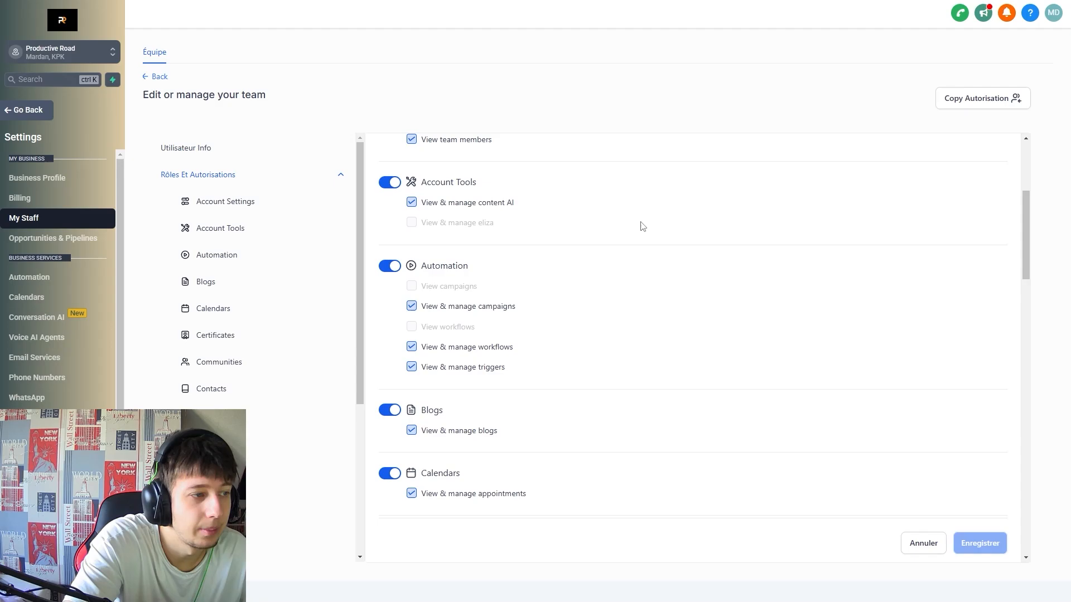
scroll(679, 292, down, 6)
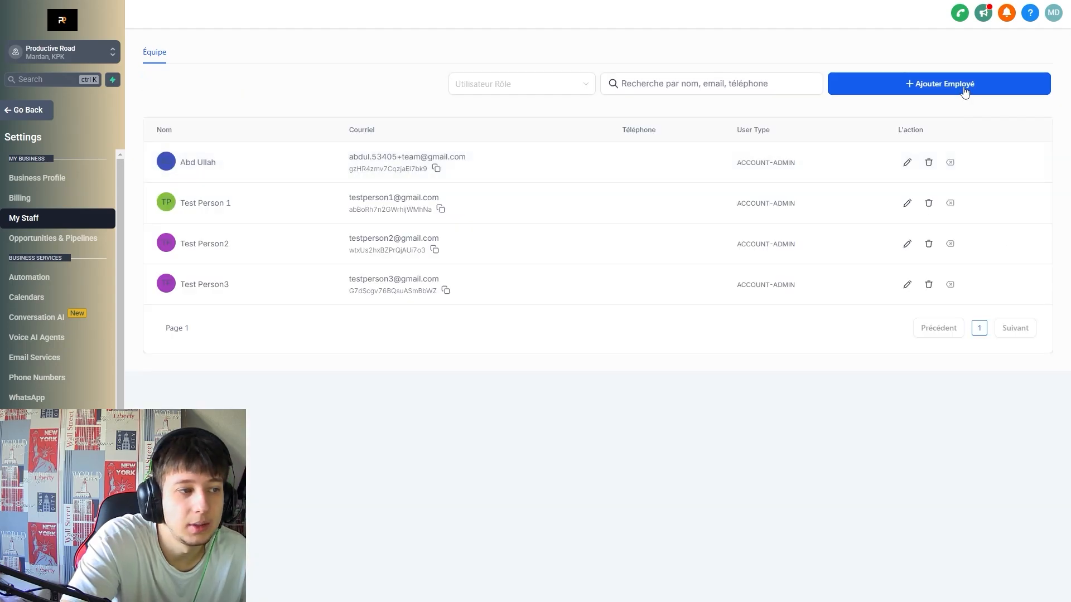
Start a new employee and keep role Admin with visibility on Tous les enregistrements.
click(965, 90)
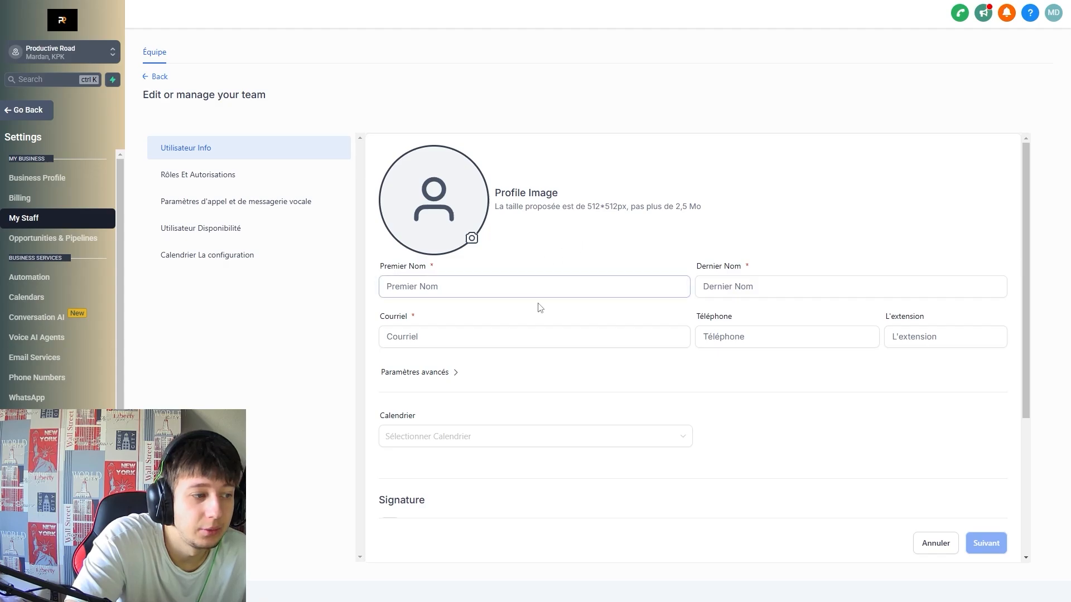
scroll(538, 312, down, 2)
scroll(551, 366, down, 2)
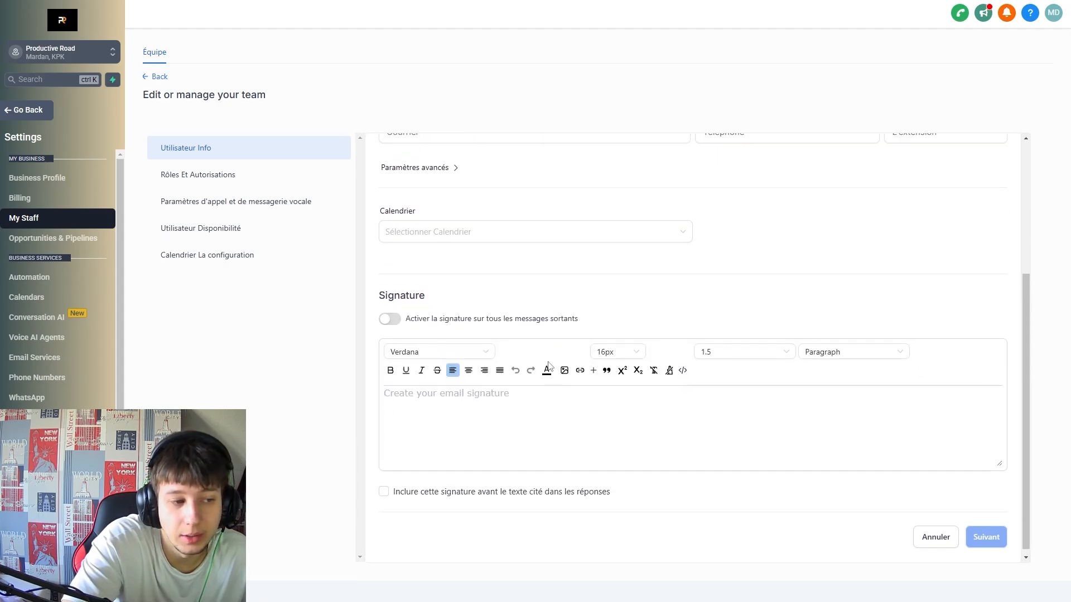
scroll(647, 346, up, 4)
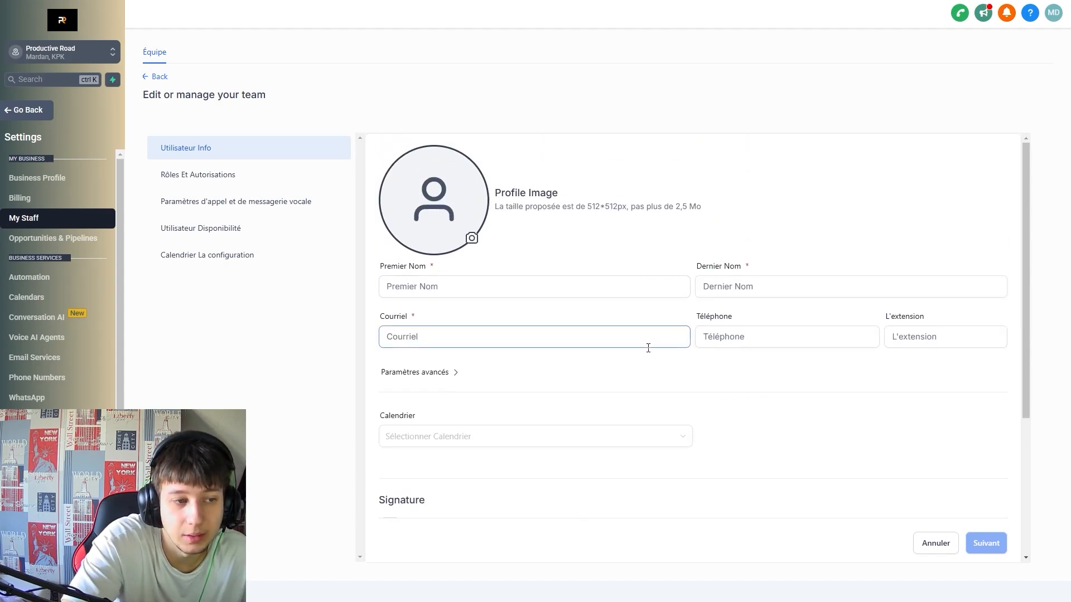
click(195, 177)
click(592, 196)
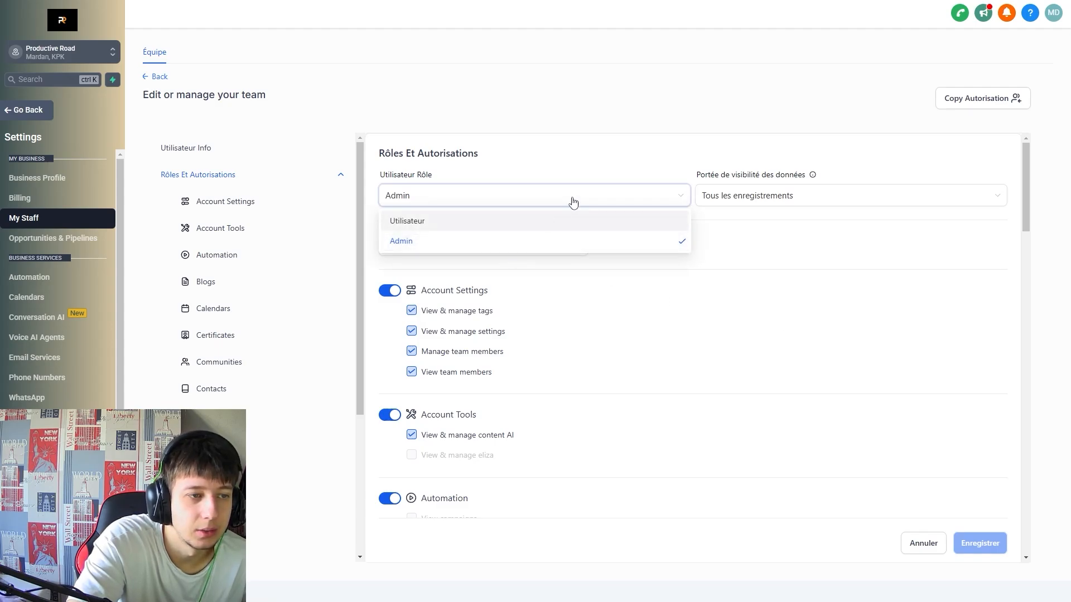
click(801, 205)
click(810, 205)
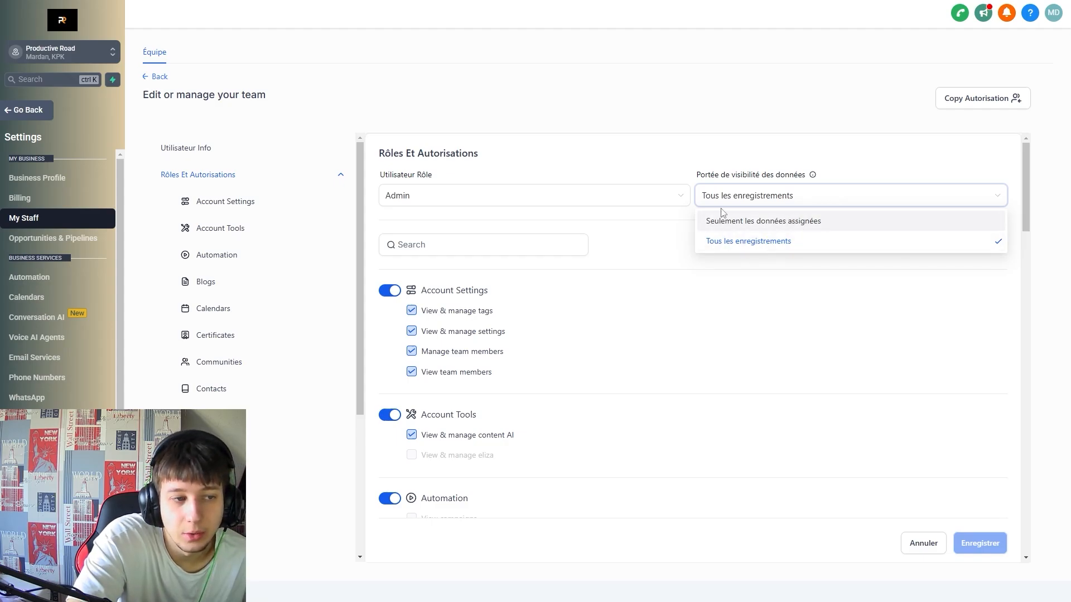
click(772, 197)
Scroll the permission toggles and switch off Automation permissions.
scroll(400, 192, down, 2)
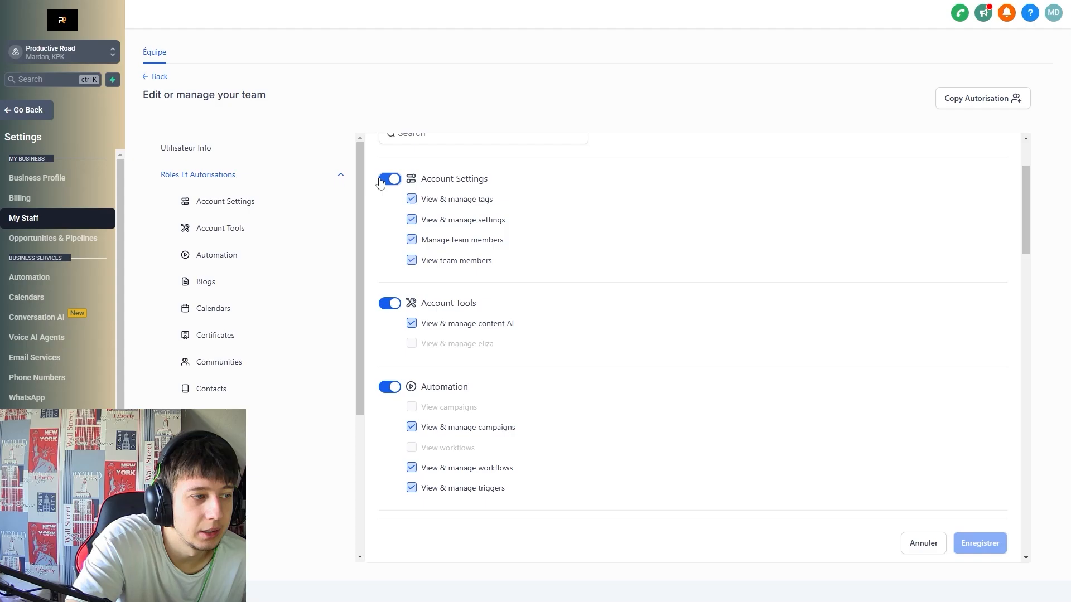
scroll(467, 313, down, 12)
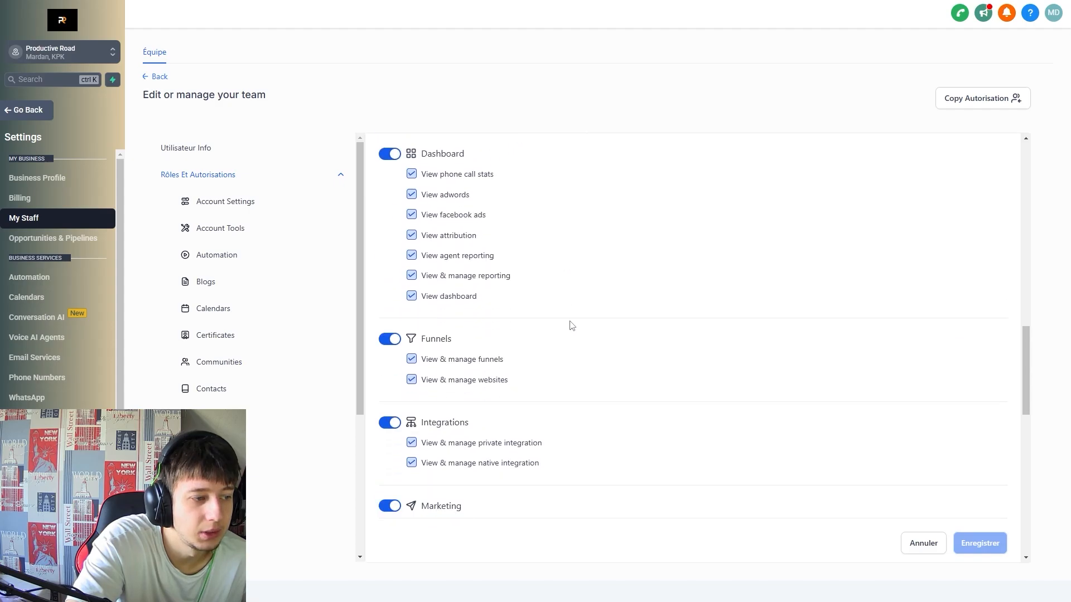
scroll(593, 308, down, 15)
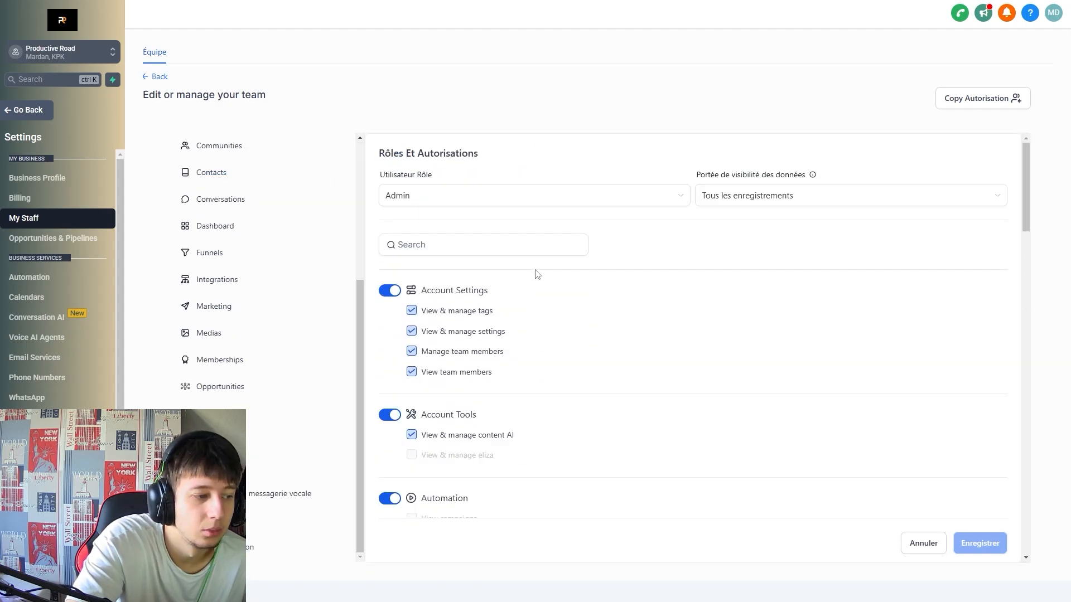
scroll(537, 273, down, 4)
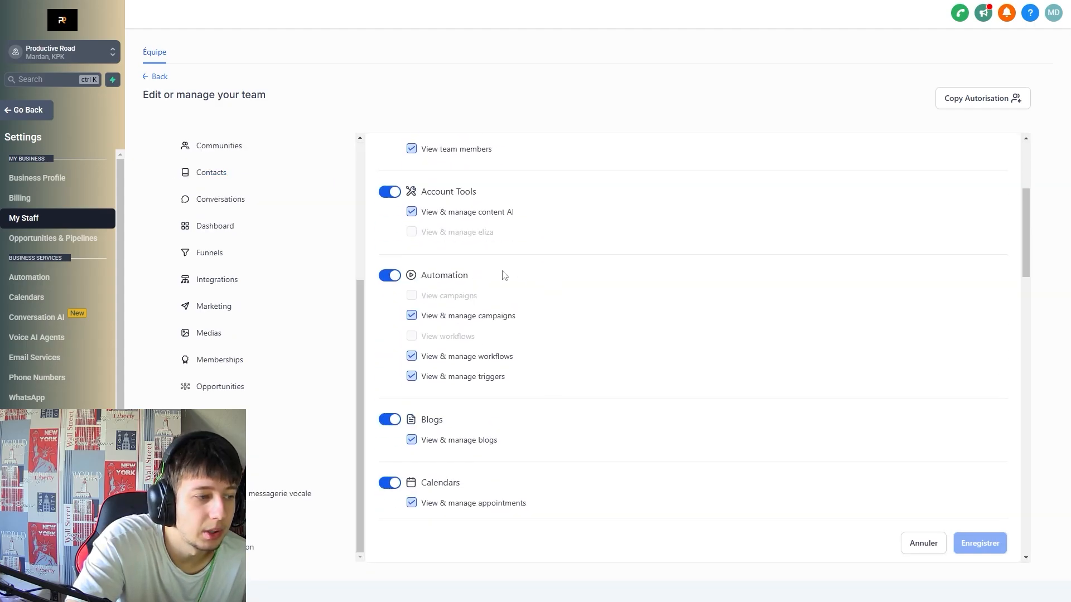
click(392, 275)
Turn Automation back on and, under Utilisateur Disponibilité, keep Douane as meeting location.
click(393, 275)
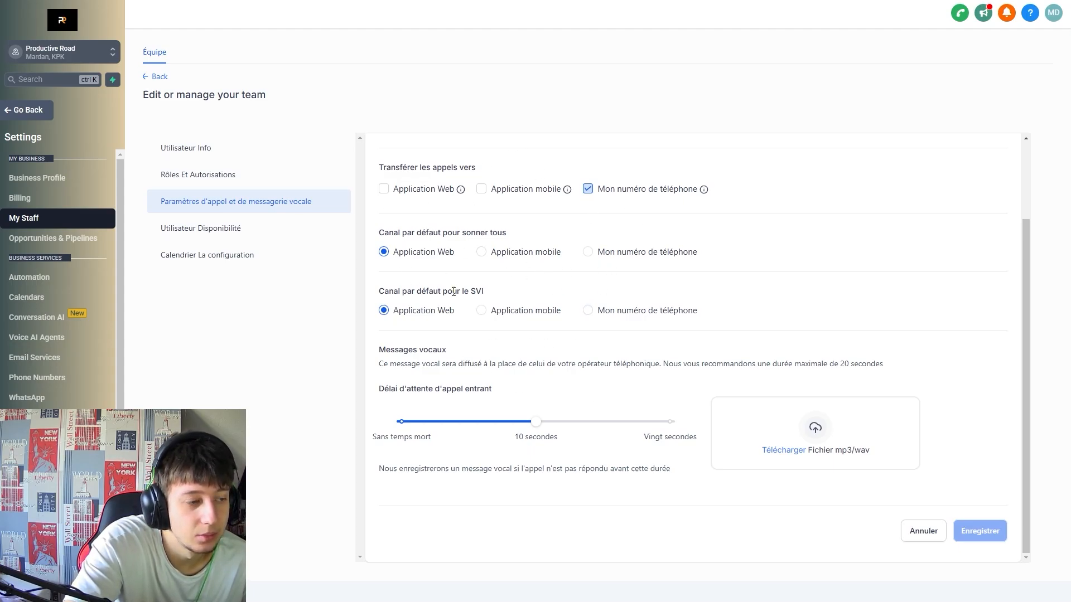
click(253, 235)
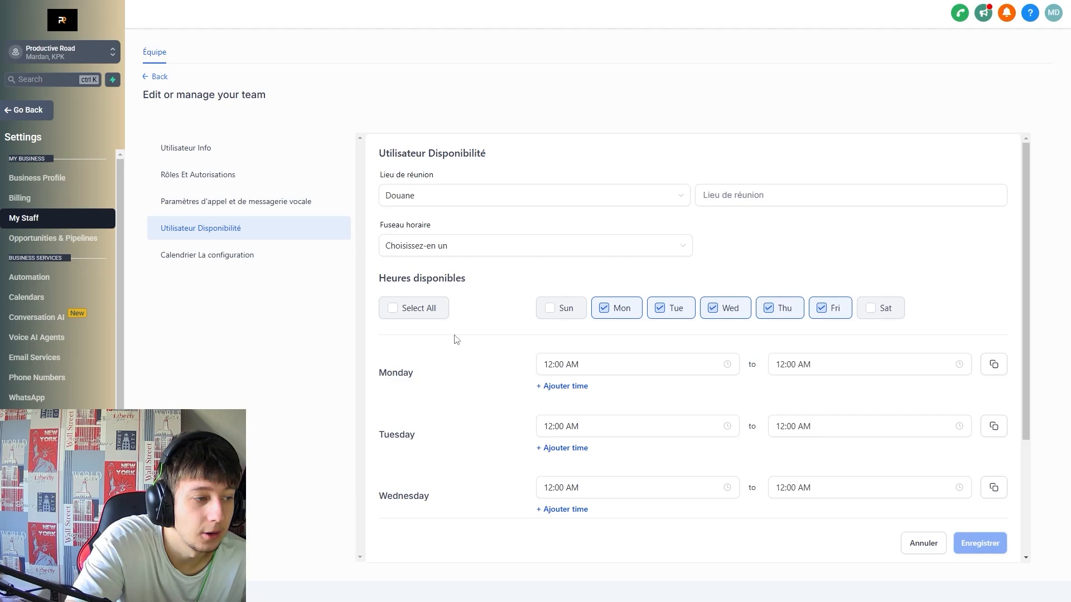
click(602, 203)
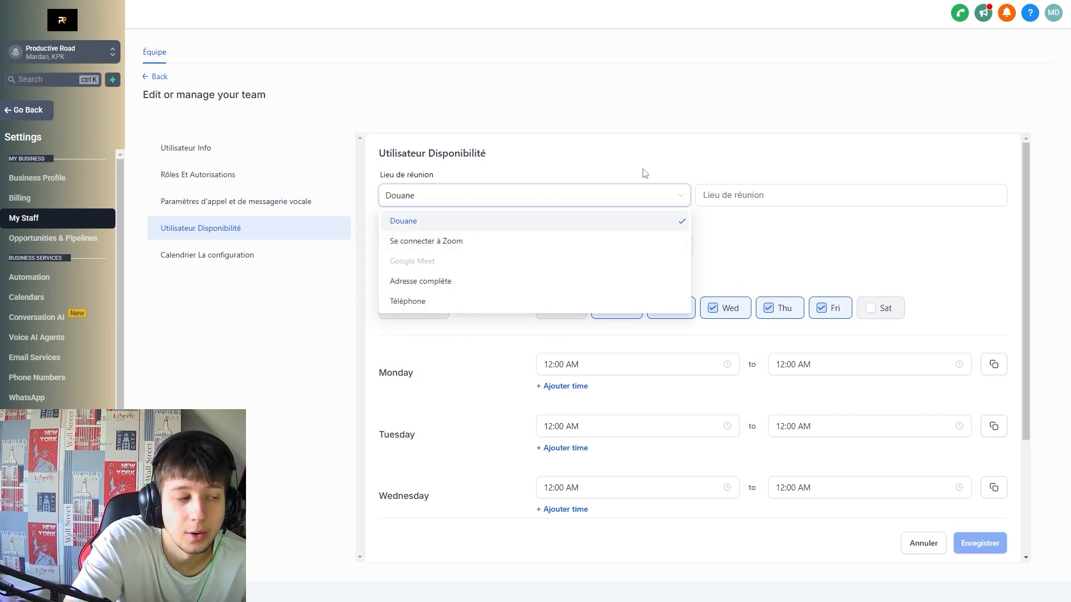
click(637, 196)
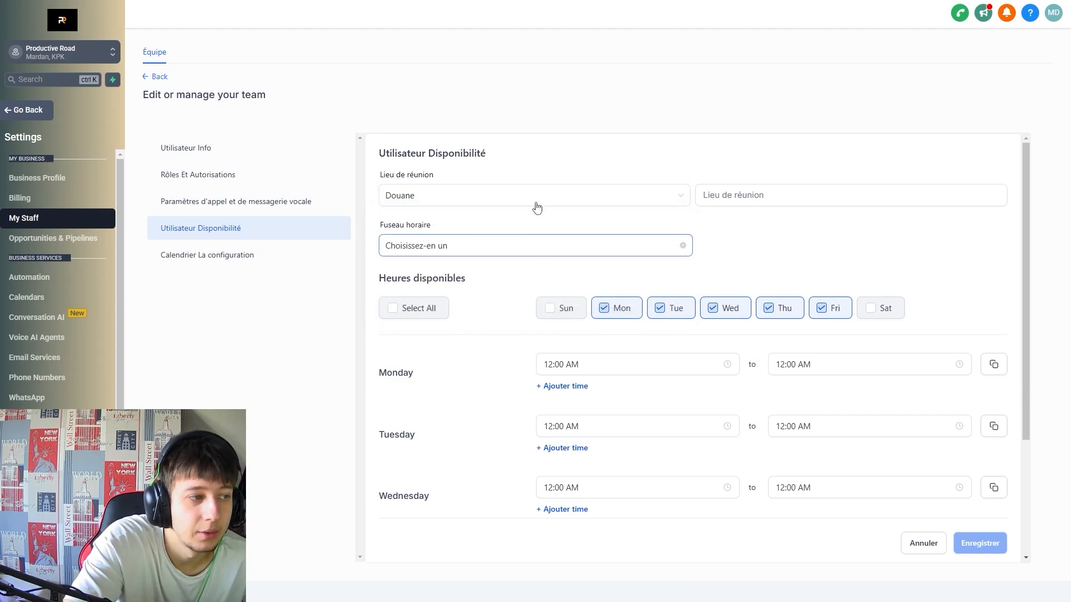
click(652, 206)
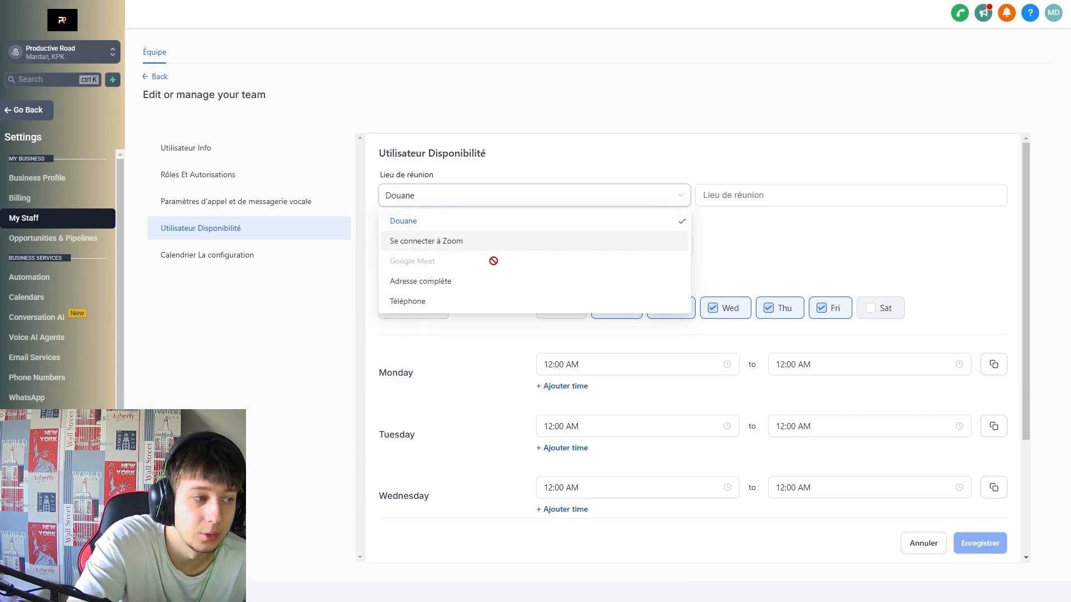
click(616, 223)
Reopen the Lieu de réunion choices and dismiss them with Douane unchanged.
click(611, 202)
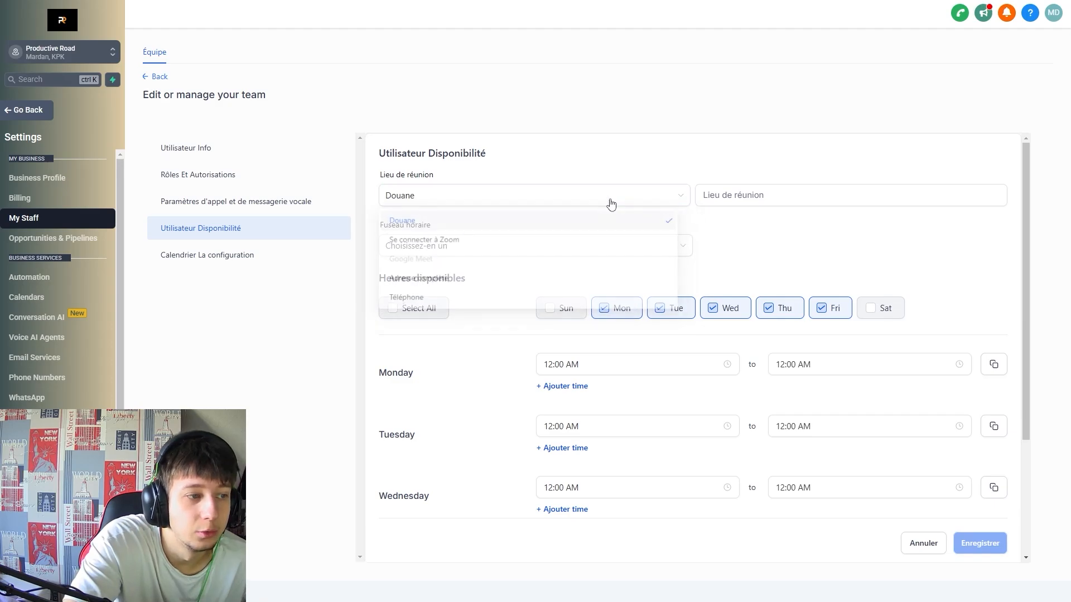
drag(611, 203, 907, 249)
click(862, 231)
click(780, 194)
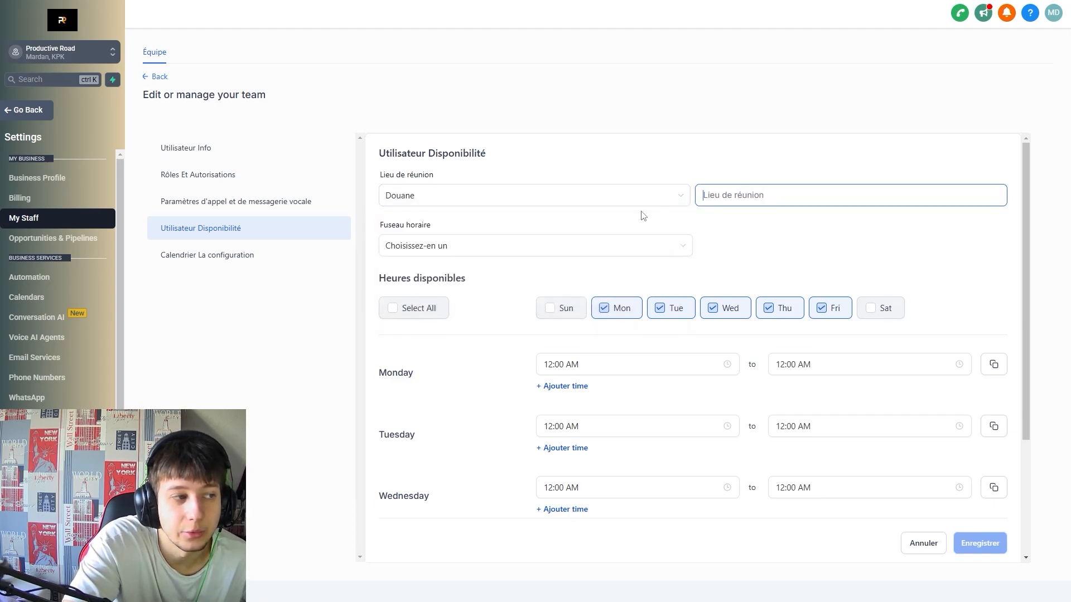
click(569, 201)
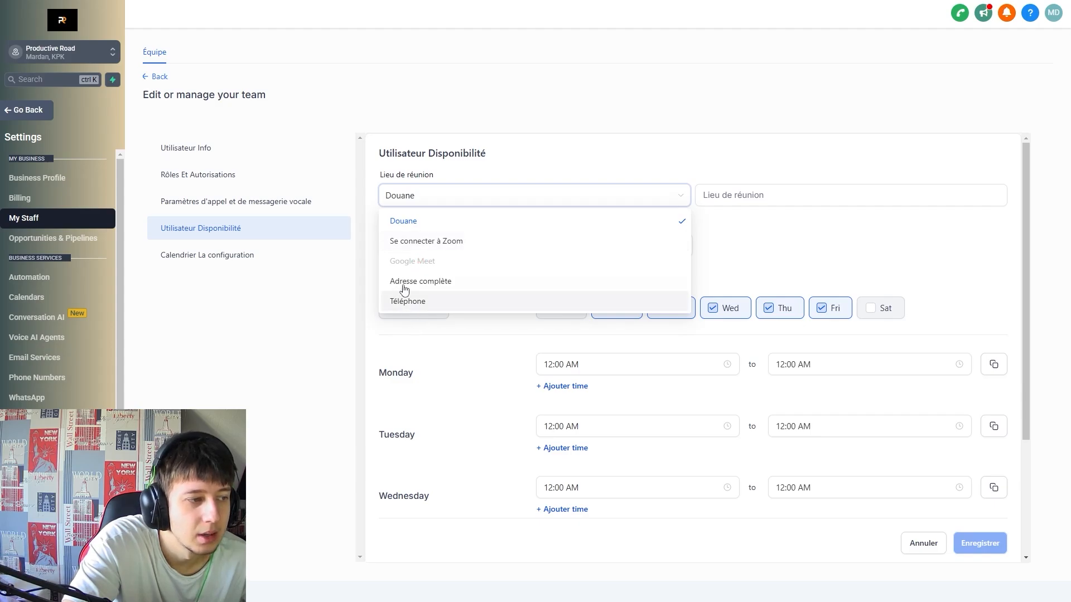
click(941, 232)
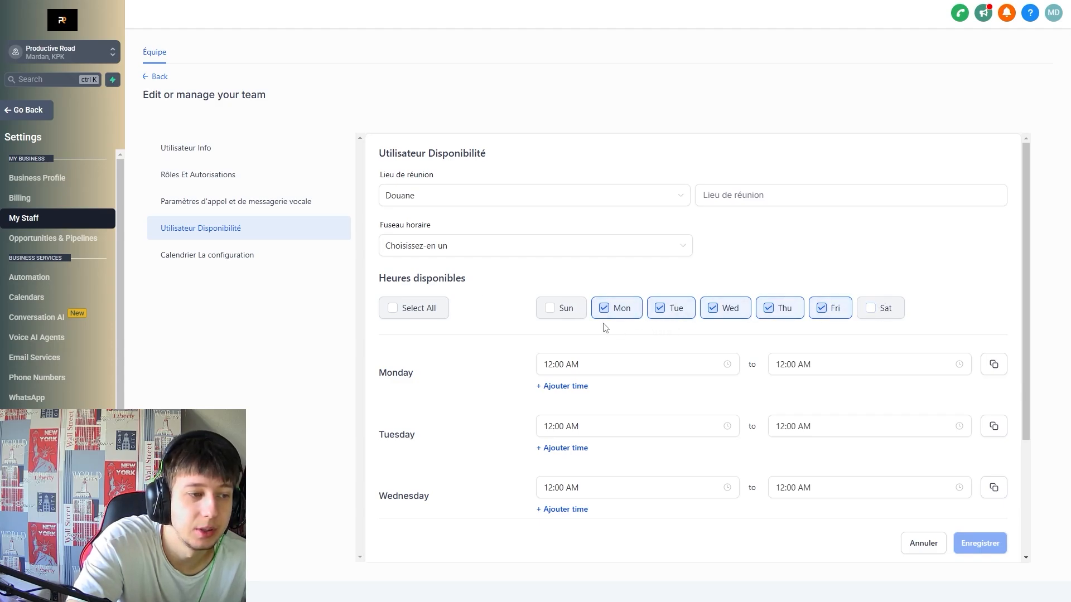
Scroll through the weekday hours and open Calendrier La configuration.
scroll(669, 363, down, 2)
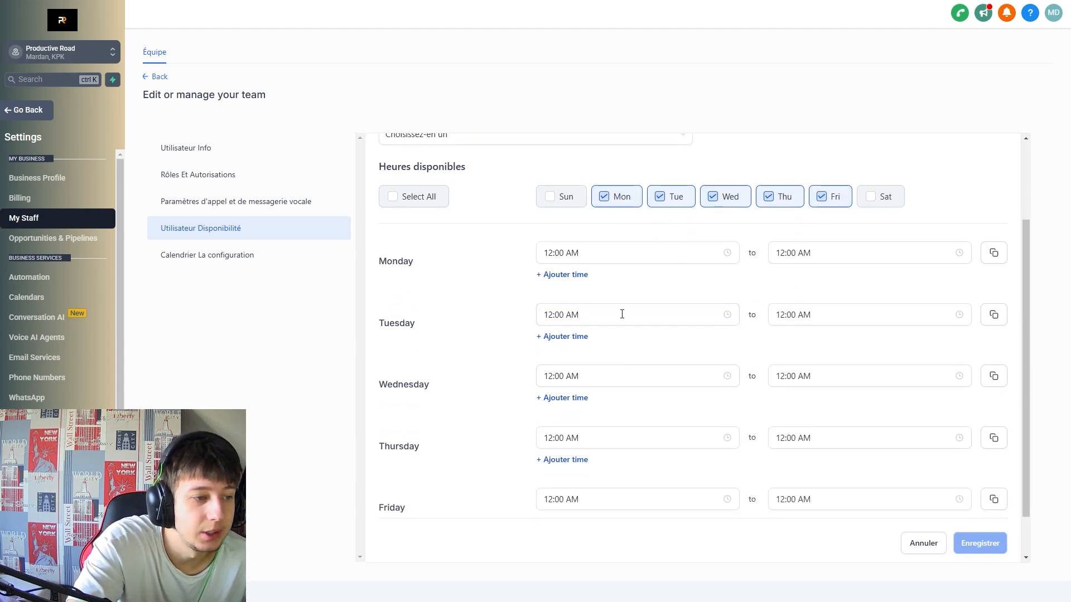
scroll(669, 251, down, 1)
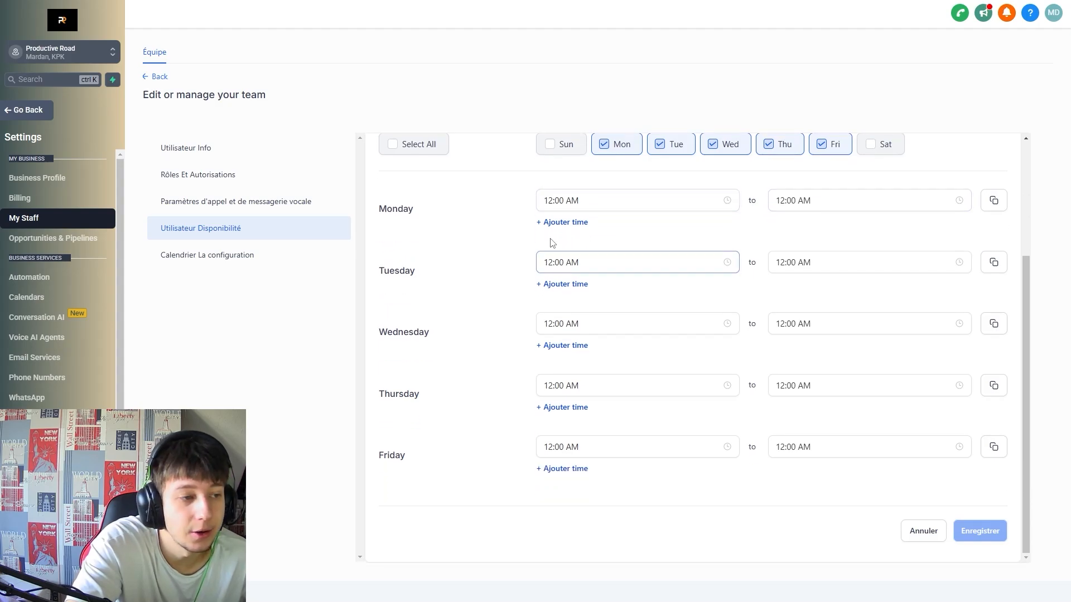
scroll(586, 407, up, 3)
click(223, 255)
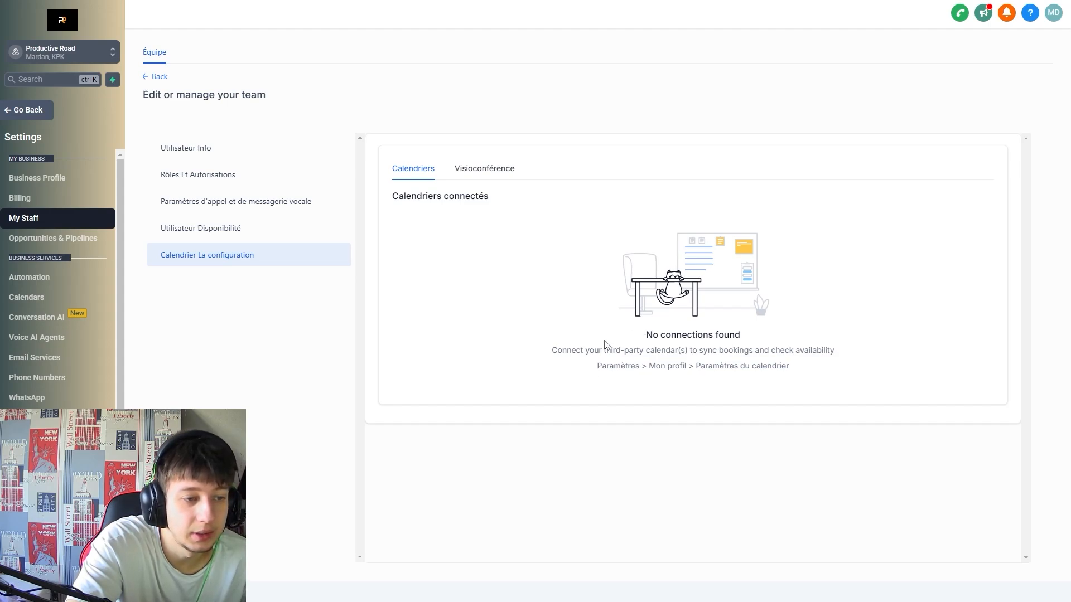
View the Visioconférence connections, then go to Opportunities & Pipelines settings.
drag(585, 350, 777, 366)
click(484, 168)
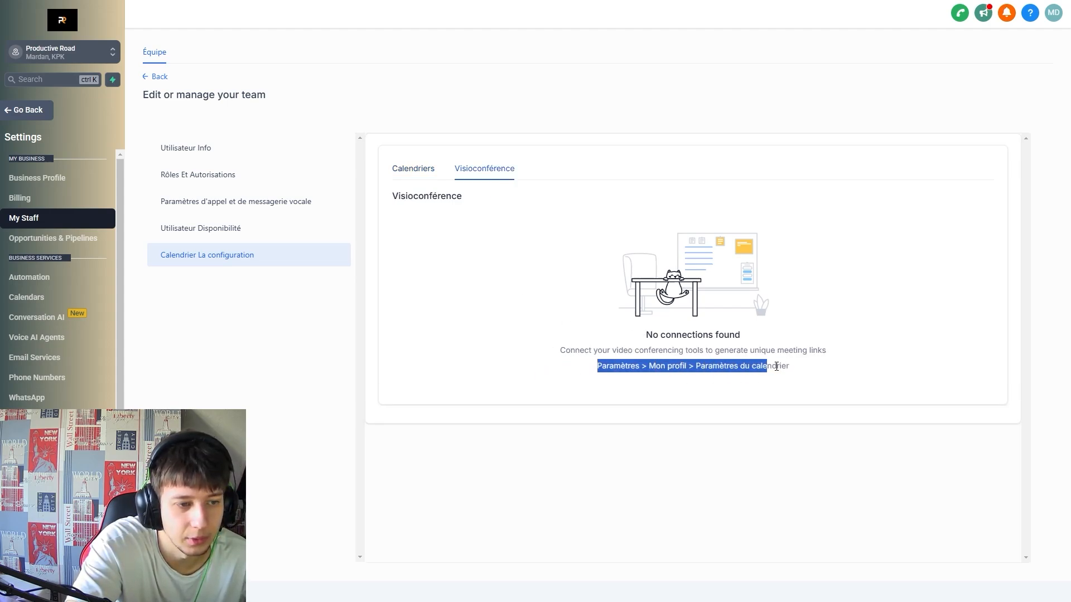
click(809, 366)
click(90, 240)
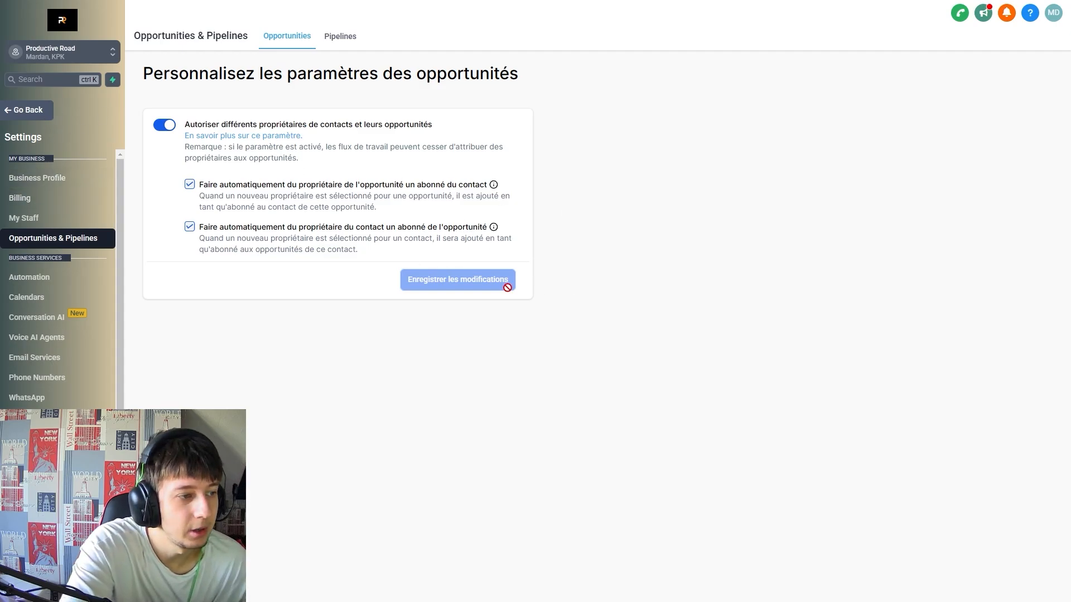
View the list of pipelines and return to the pipeline settings.
click(340, 33)
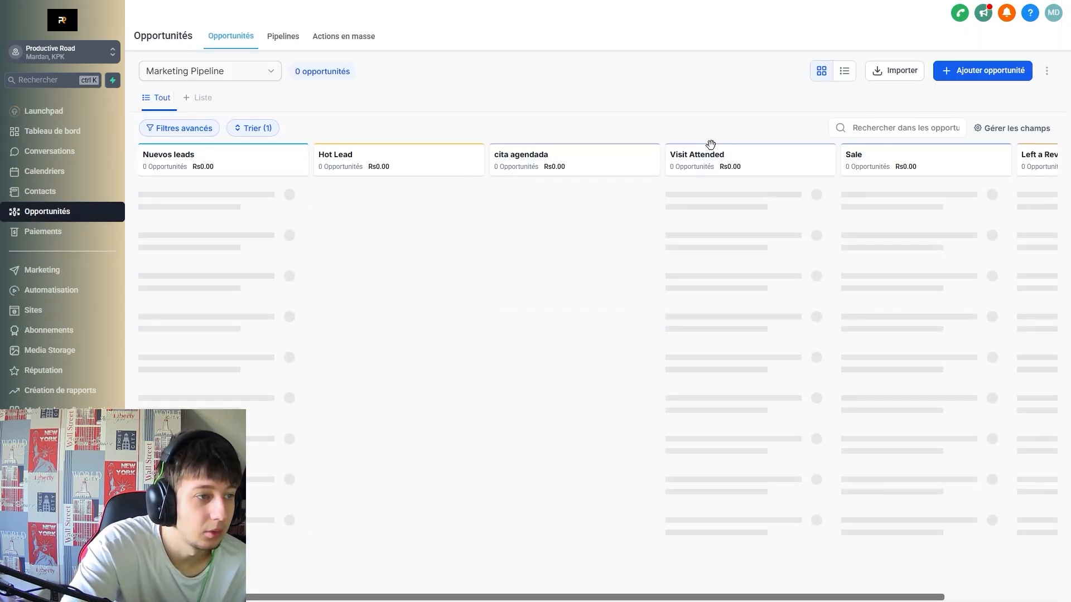
click(45, 585)
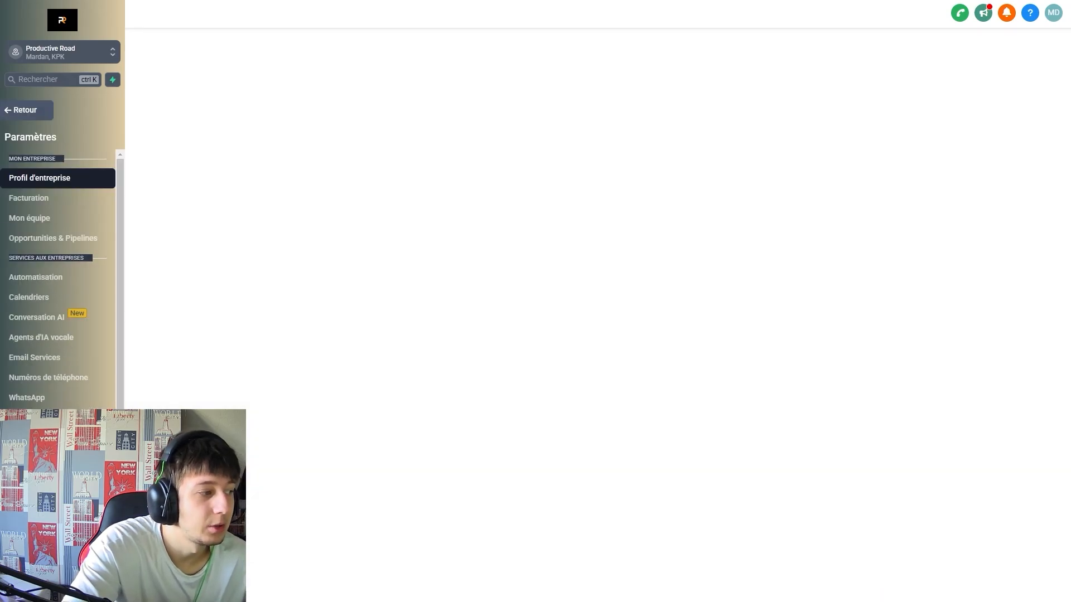
click(53, 240)
Start a new pipeline named 'test', then close the form without saving.
click(973, 72)
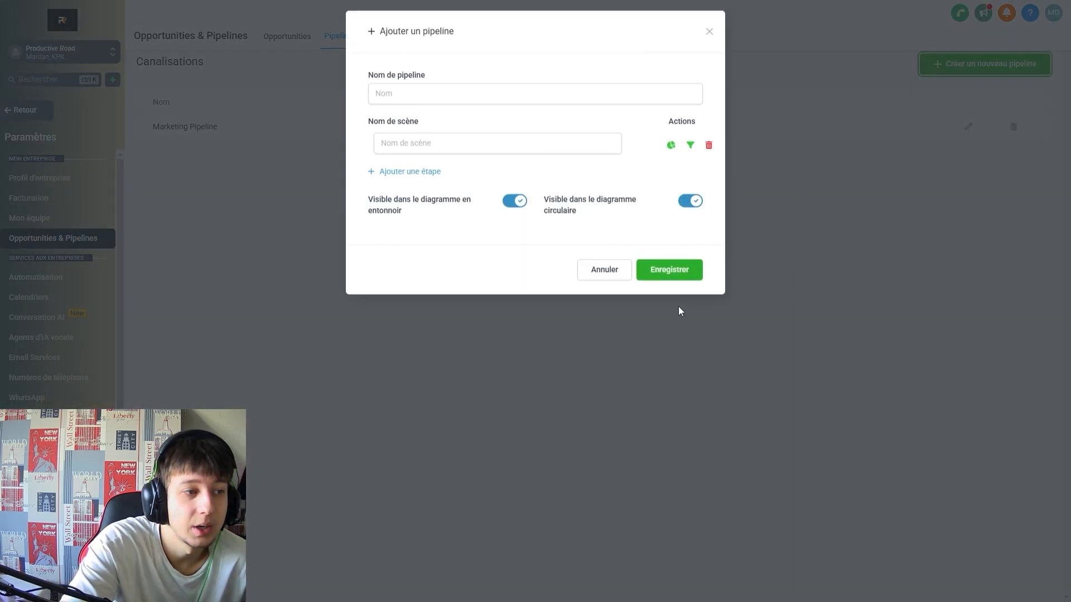
click(456, 100)
text(test)
click(471, 136)
click(470, 157)
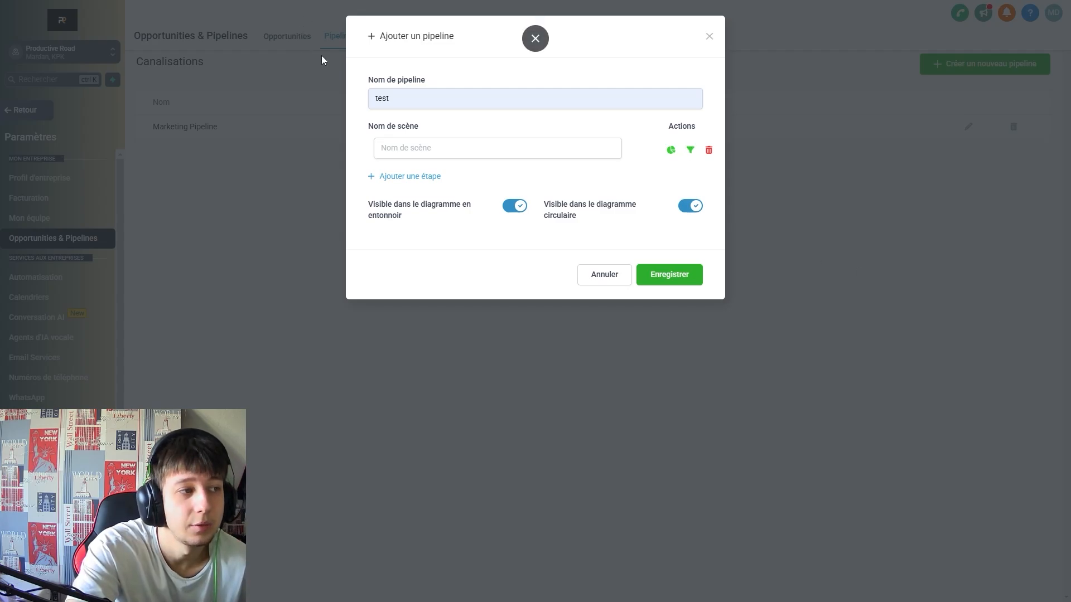
click(710, 37)
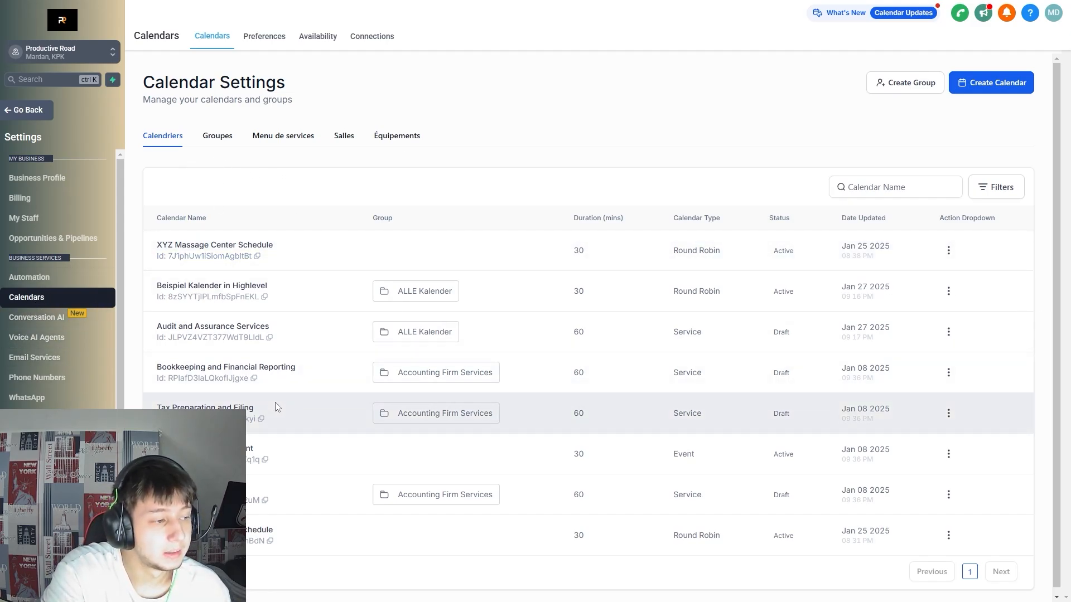
View calendar groups, return to calendars, and show actions for XYZ Massage Center Schedule.
scroll(276, 403, down, 1)
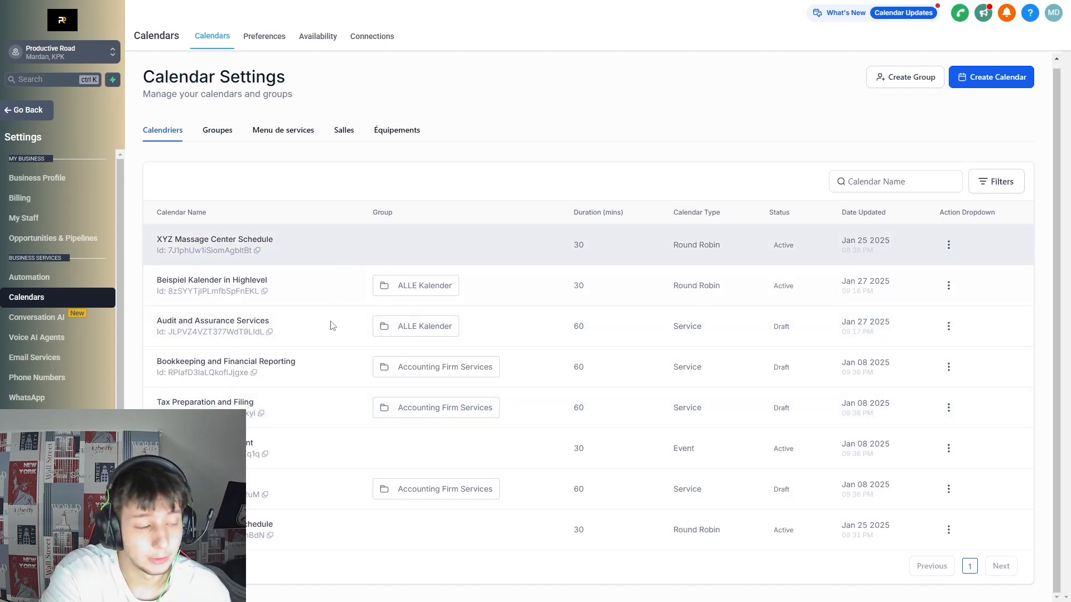
click(229, 132)
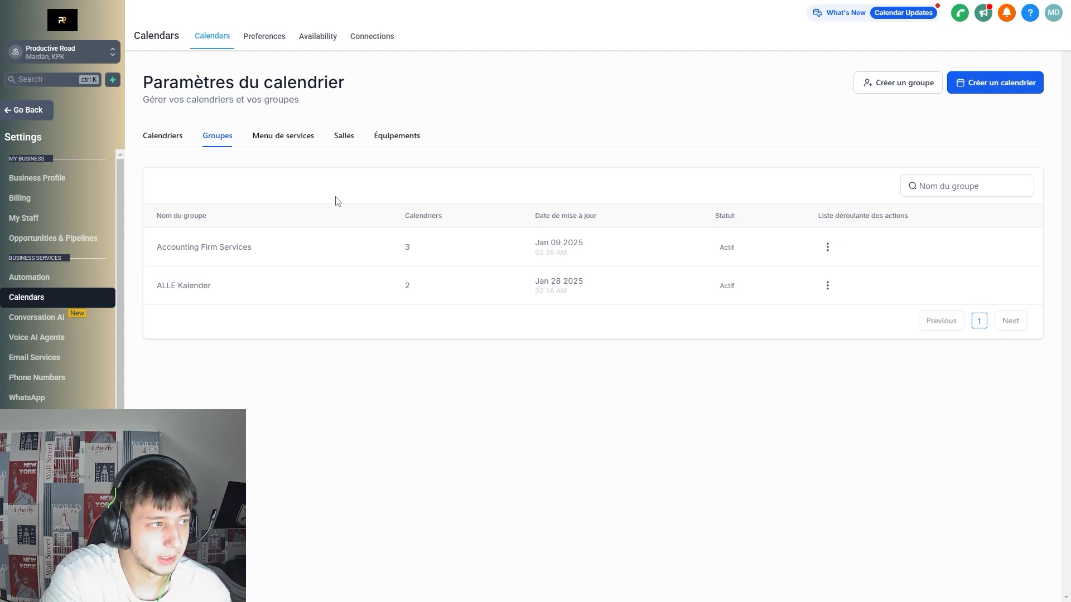
click(163, 136)
scroll(418, 363, down, 1)
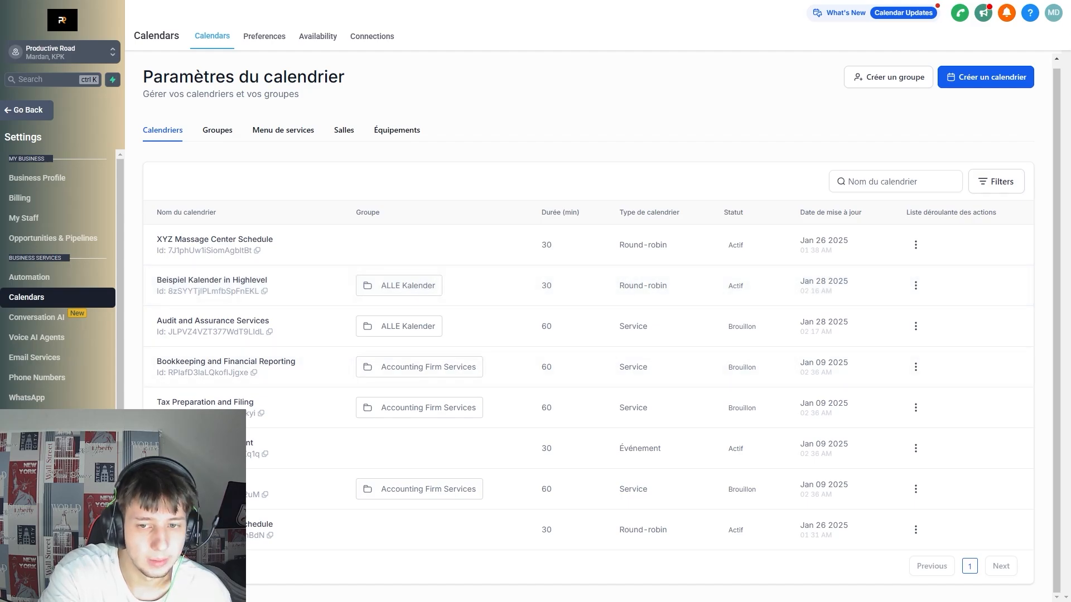
click(916, 246)
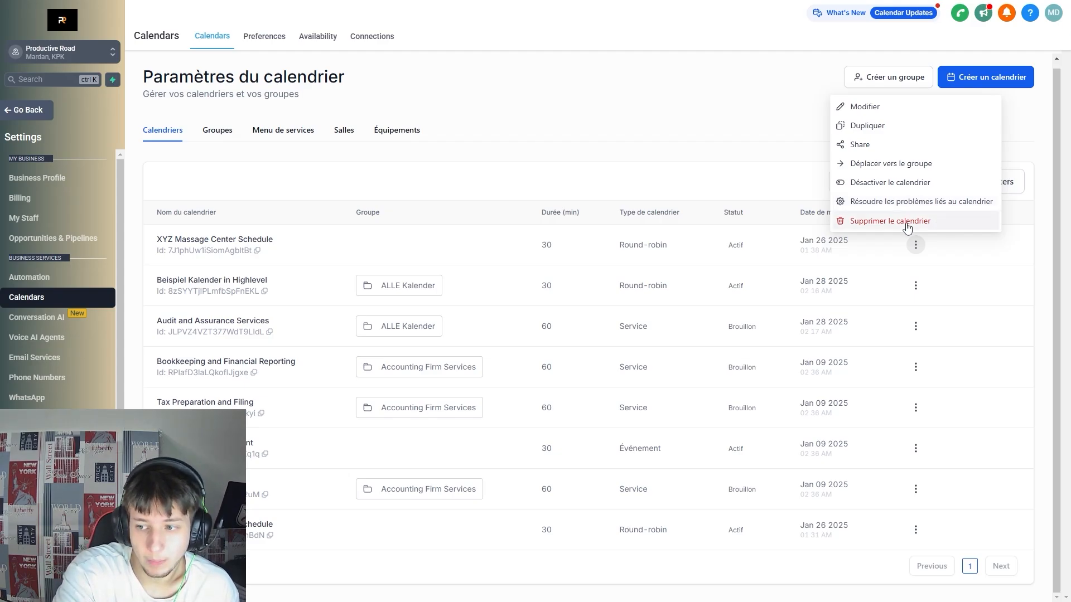
Look over the empty Salles and Équipements lists and go to Preferences.
click(296, 129)
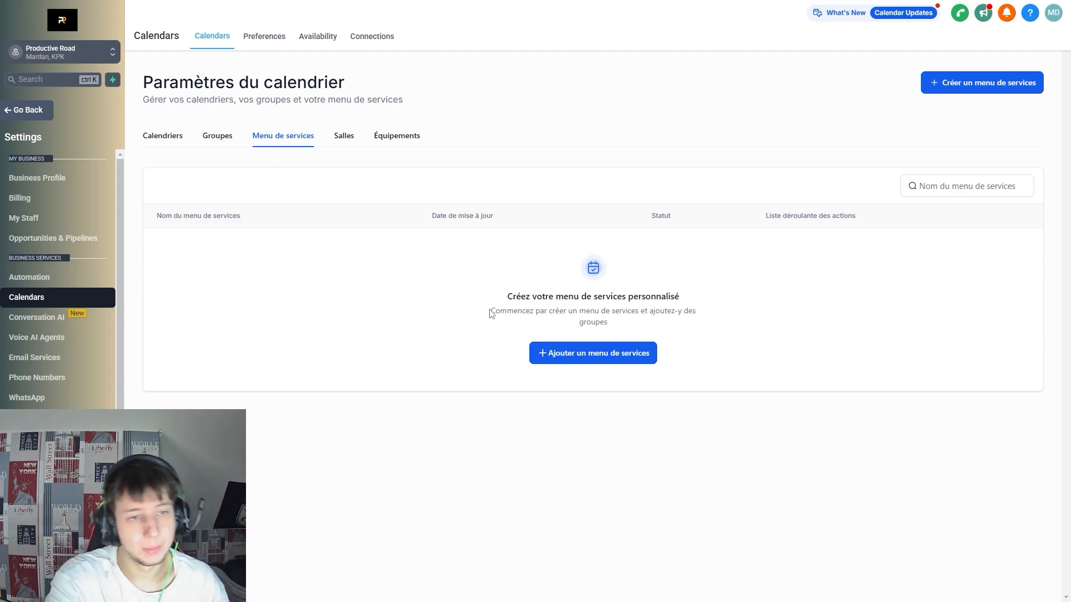
click(344, 138)
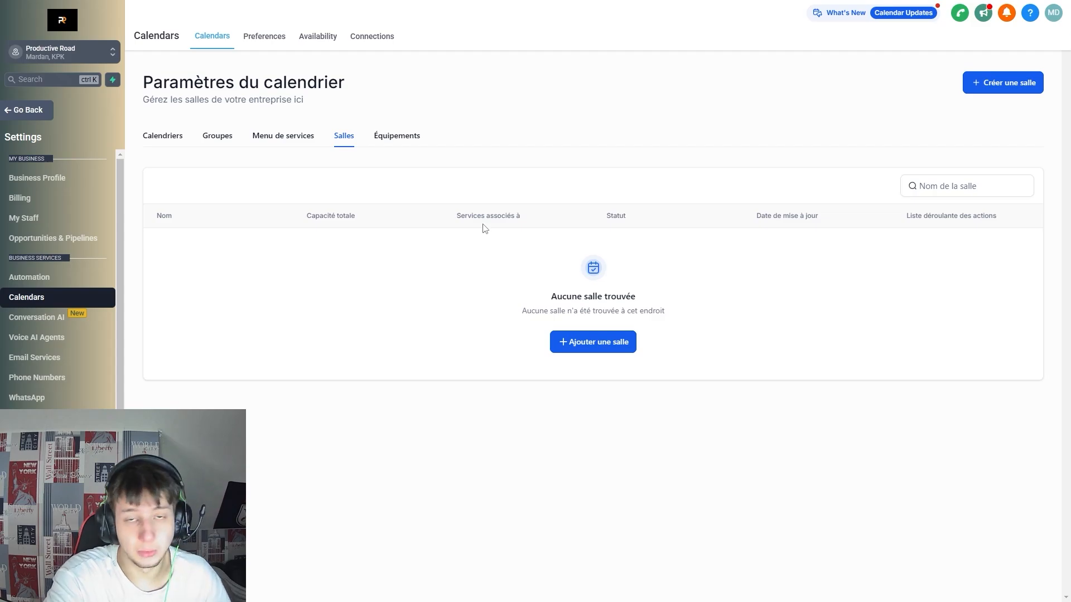
click(385, 138)
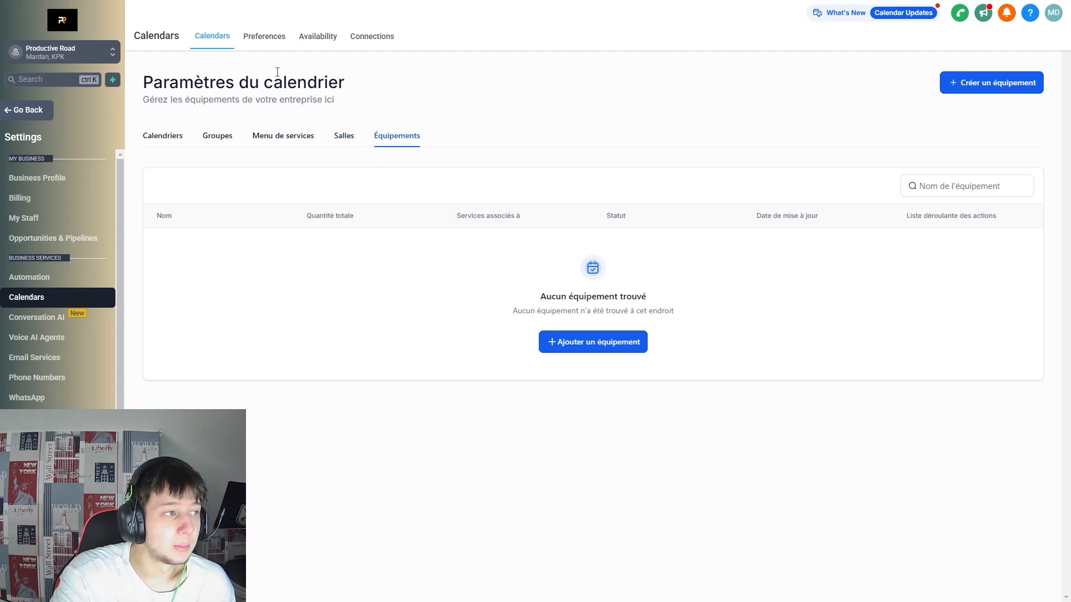
click(271, 47)
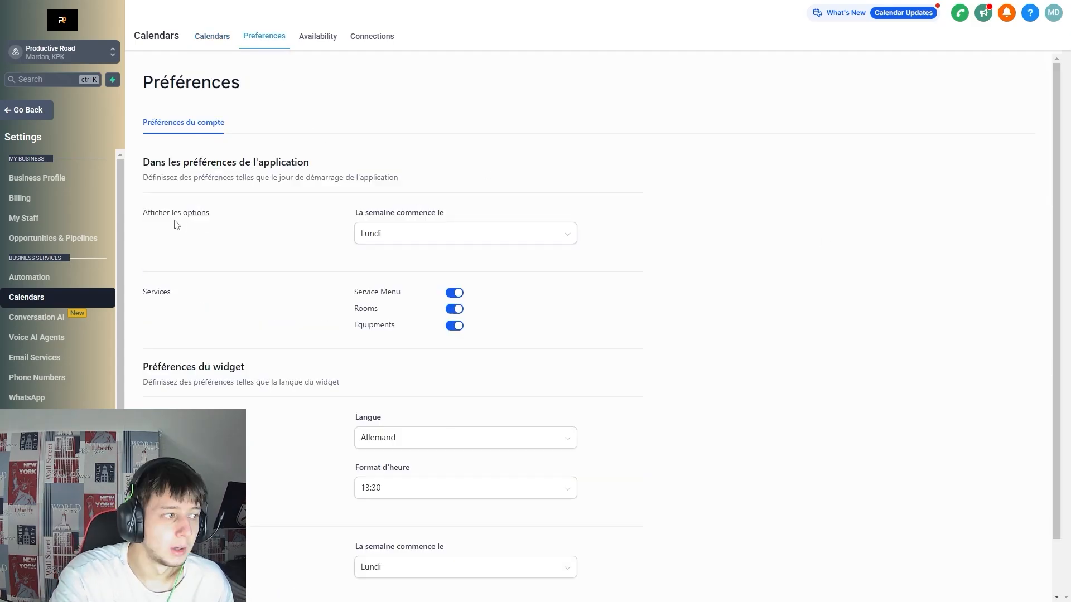
Check the week start day setting, keeping Lundi.
drag(180, 213, 143, 213)
click(226, 214)
drag(445, 215, 382, 219)
double_click(382, 220)
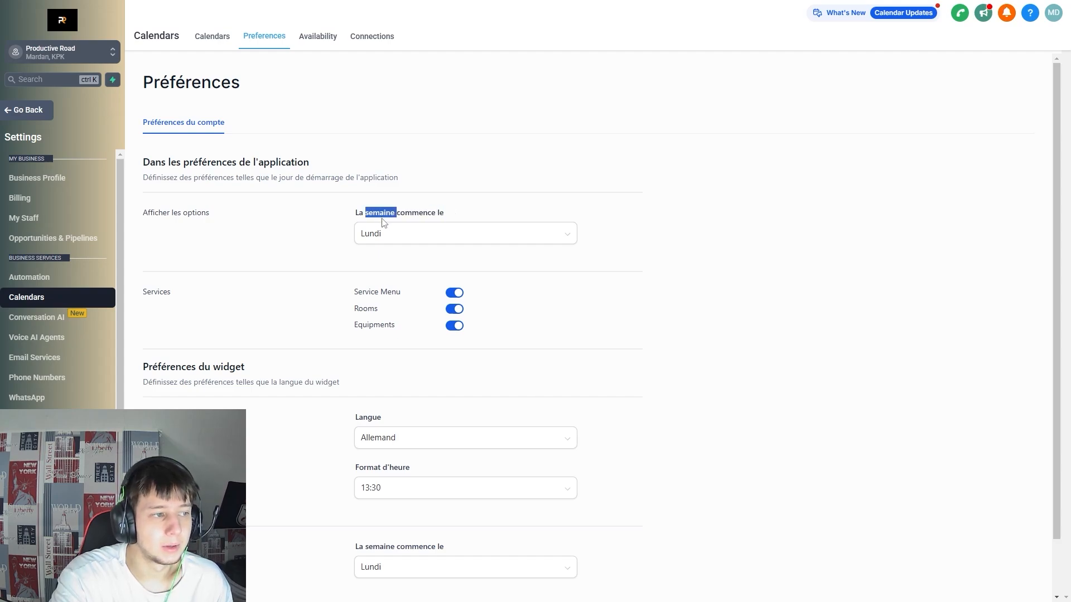
click(385, 238)
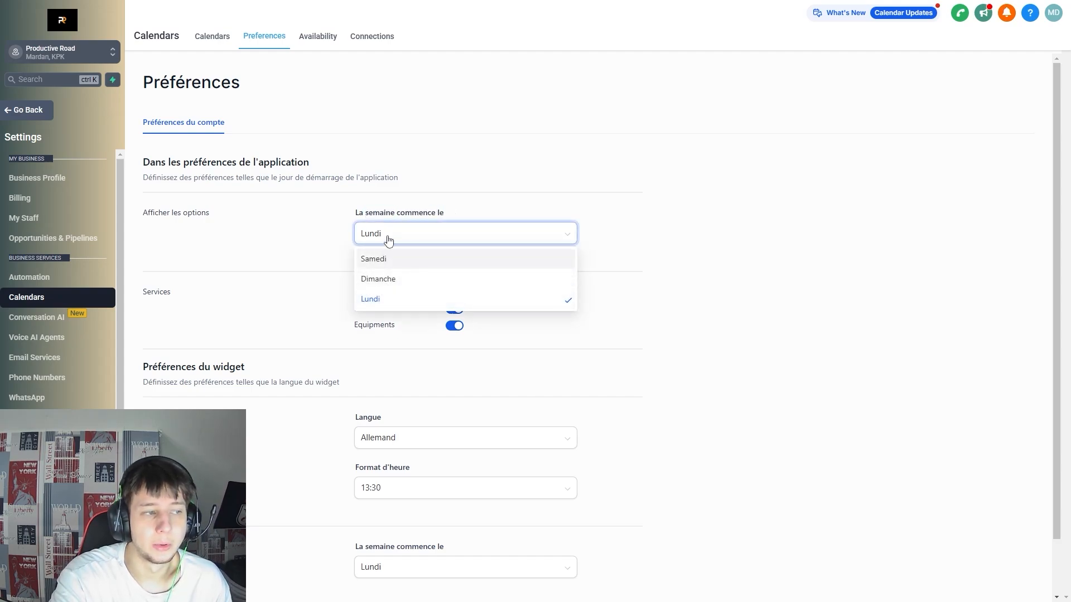
click(303, 238)
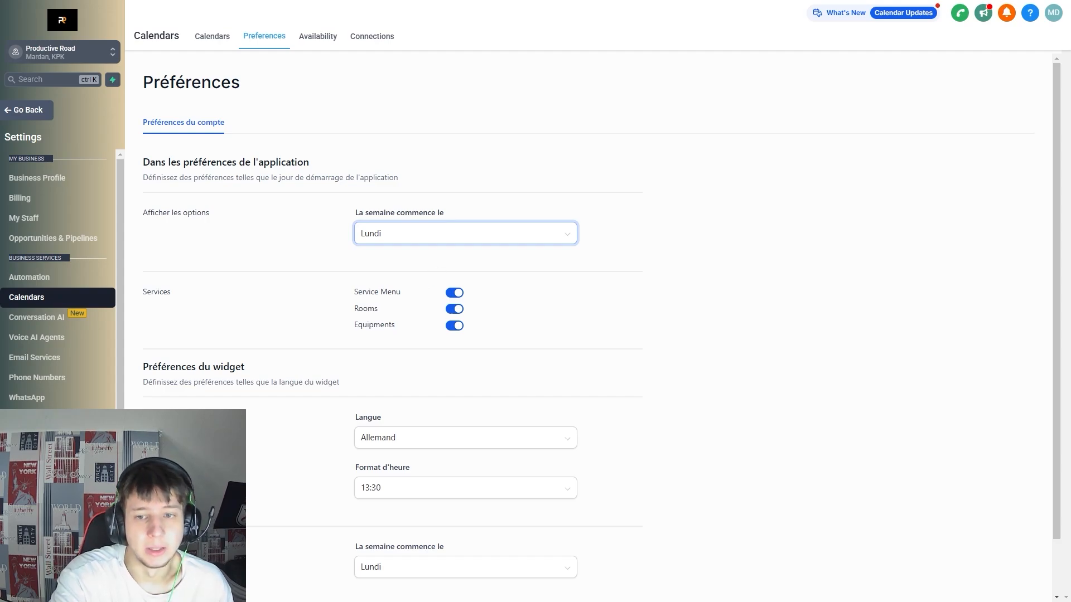
Go through the remaining preference fields before the widget settings.
click(358, 300)
drag(348, 300, 410, 352)
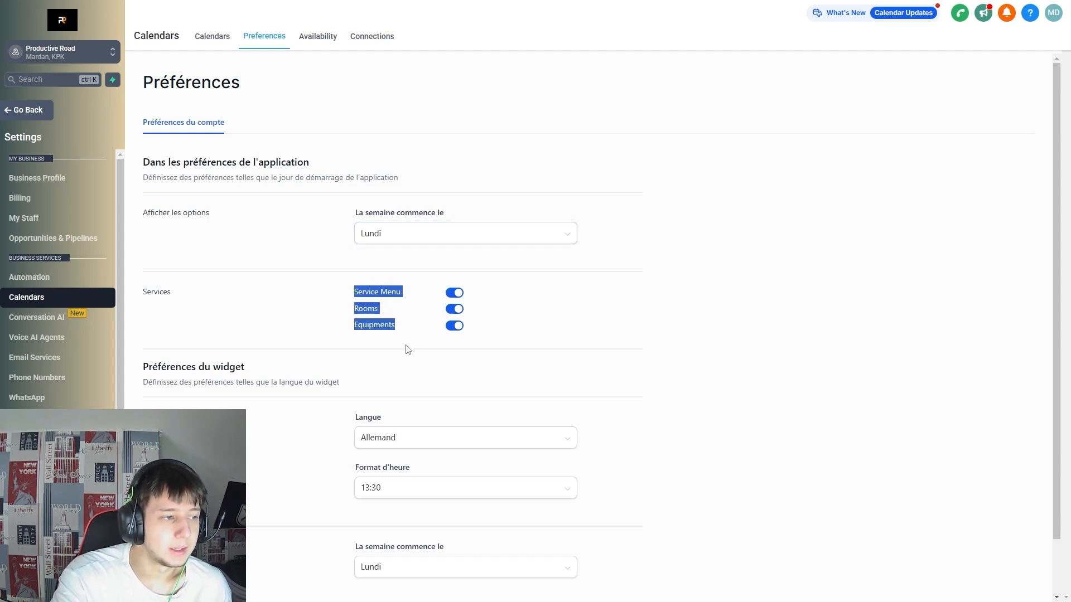
click(392, 333)
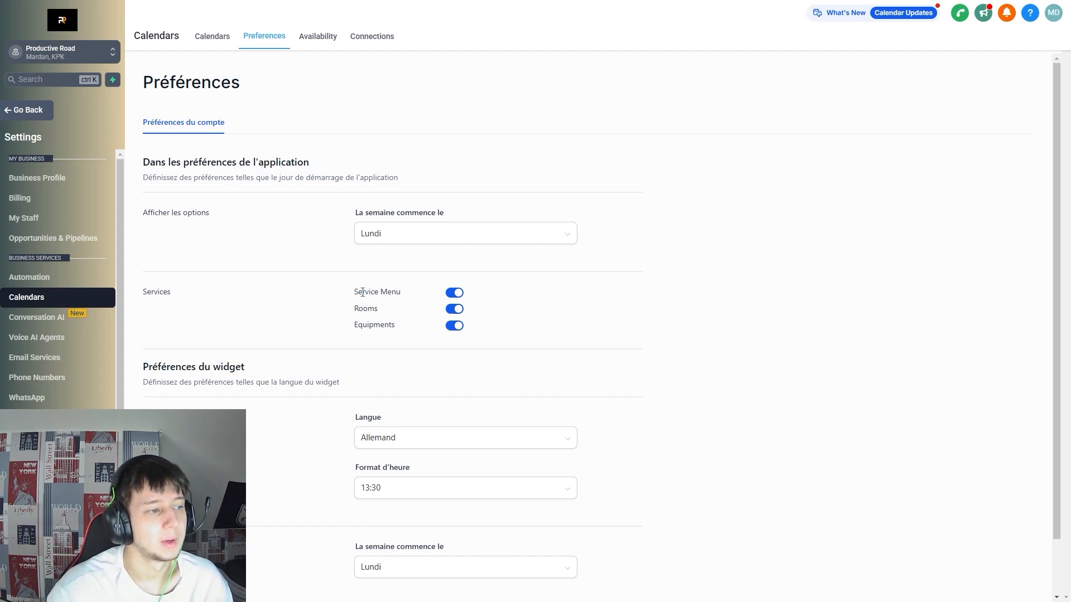
drag(363, 292, 406, 351)
drag(357, 292, 402, 296)
click(407, 296)
drag(342, 313, 390, 312)
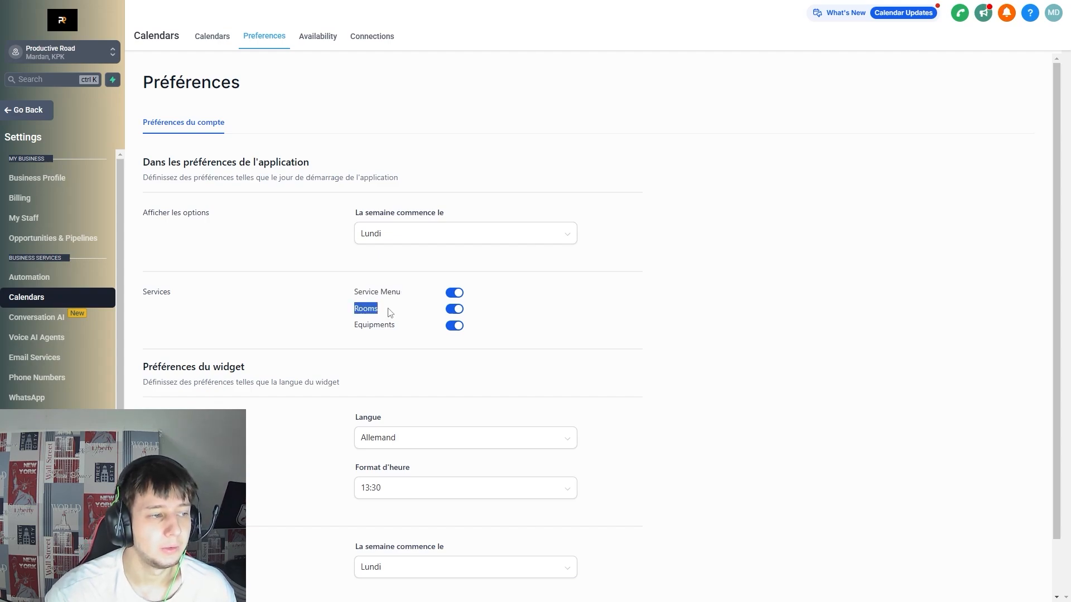
click(389, 312)
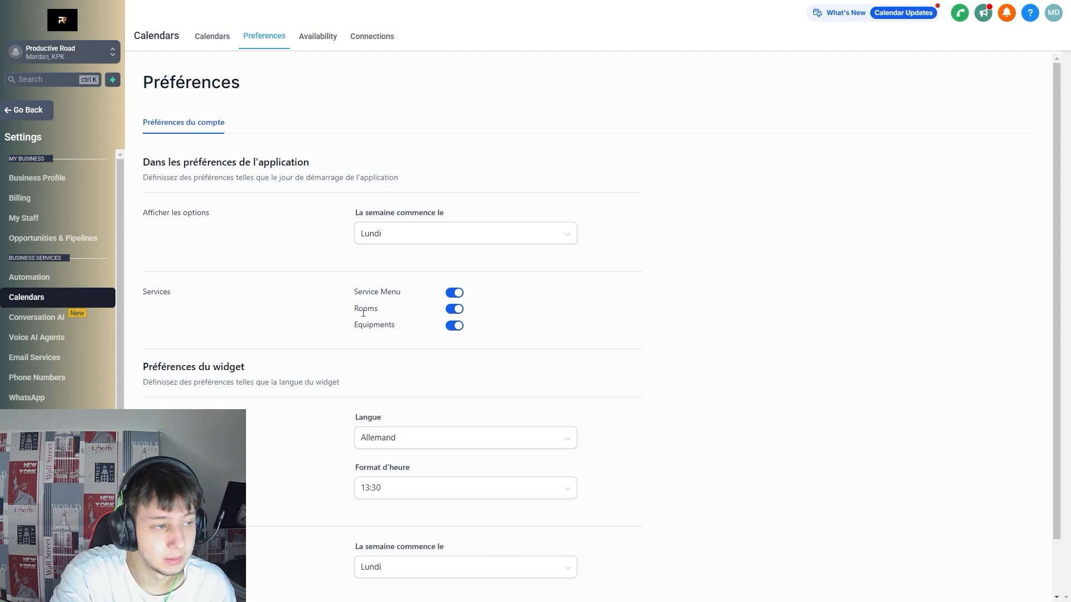
drag(354, 310, 350, 334)
click(347, 370)
click(393, 363)
click(386, 322)
click(370, 326)
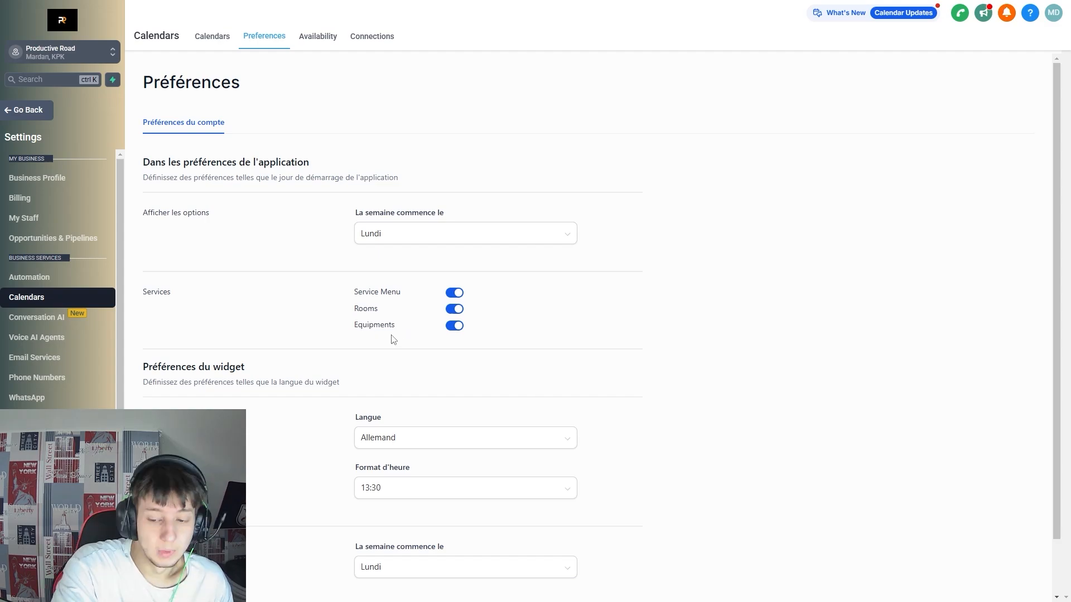
mouse_move(371, 323)
mouse_down()
mouse_move(385, 325)
mouse_move(358, 327)
mouse_up()
click(402, 344)
click(384, 337)
click(597, 359)
Set the widget language to Français, keeping the 13:30 time format and week start.
scroll(397, 377, down, 2)
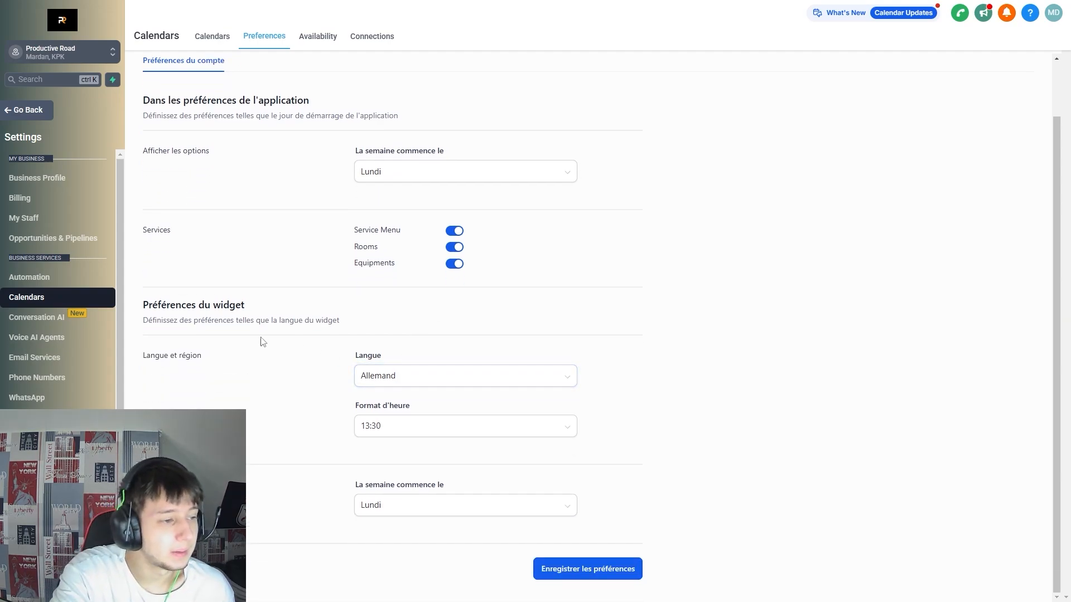
click(435, 386)
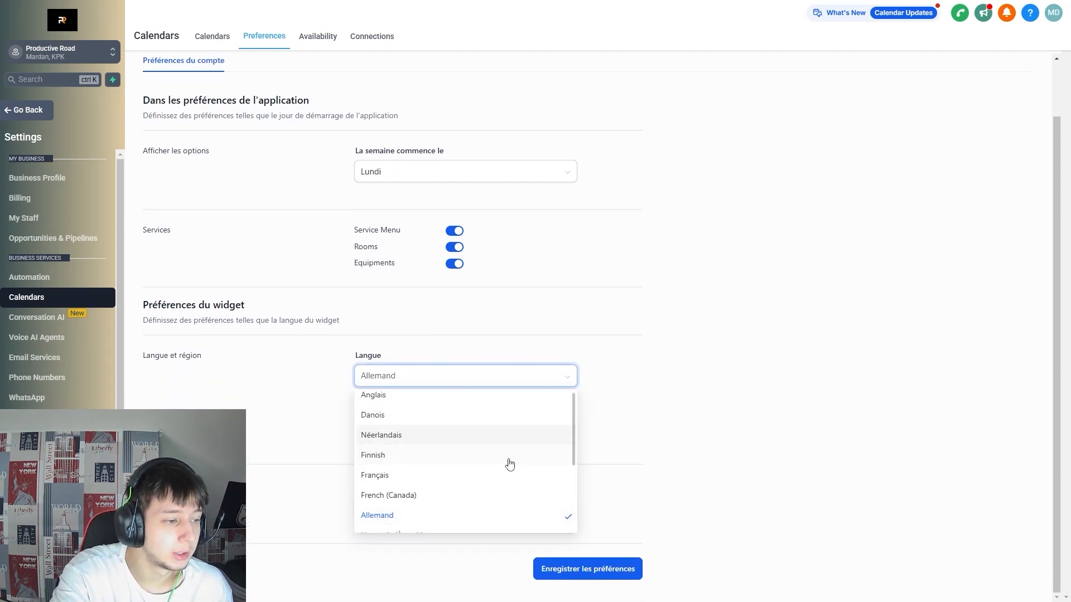
click(467, 476)
click(502, 424)
click(658, 395)
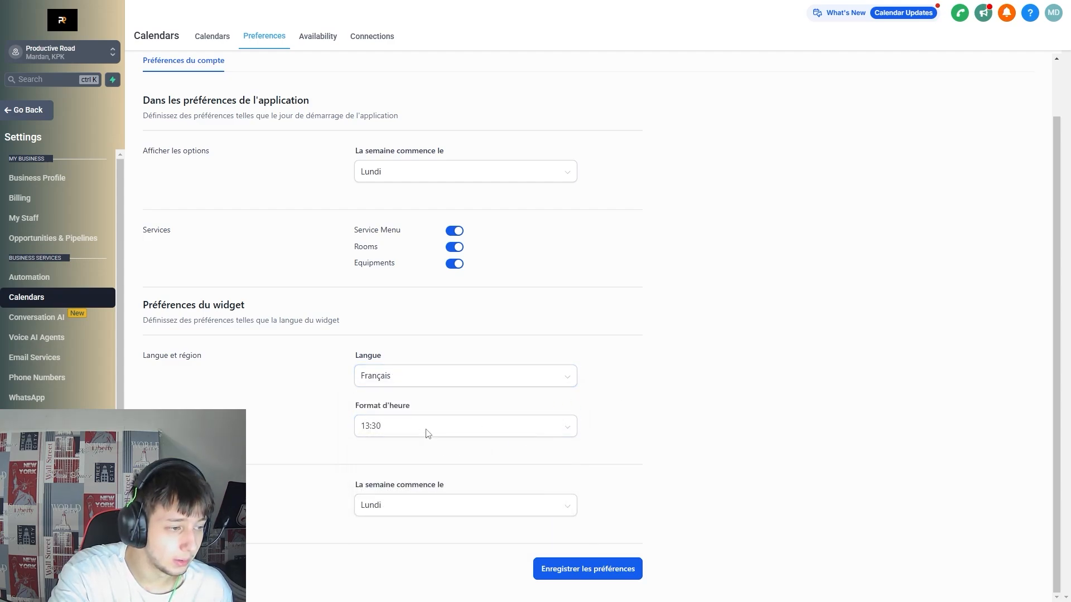
click(428, 434)
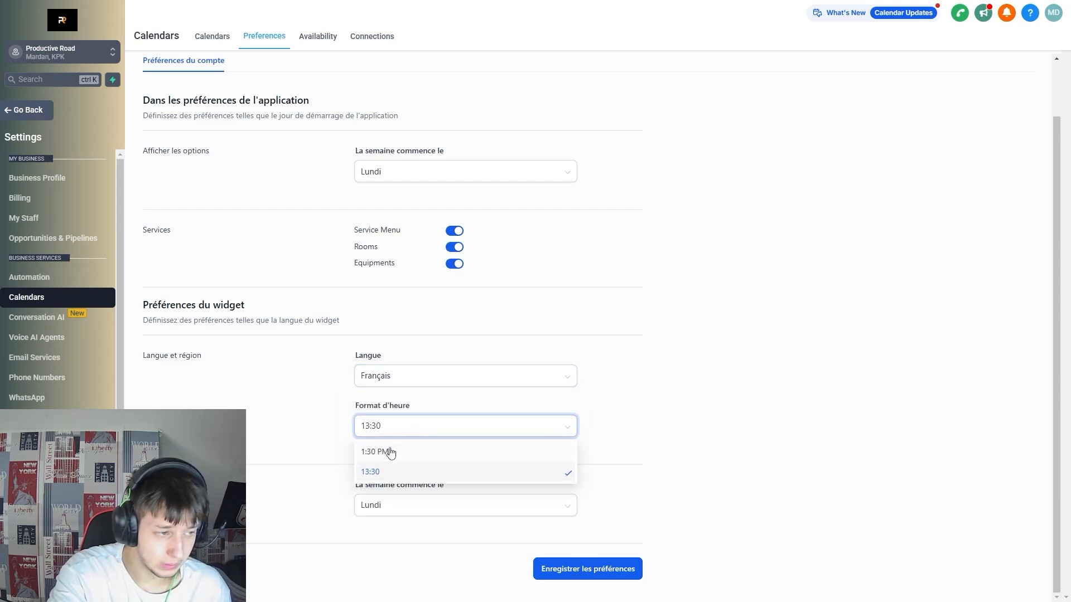
click(675, 403)
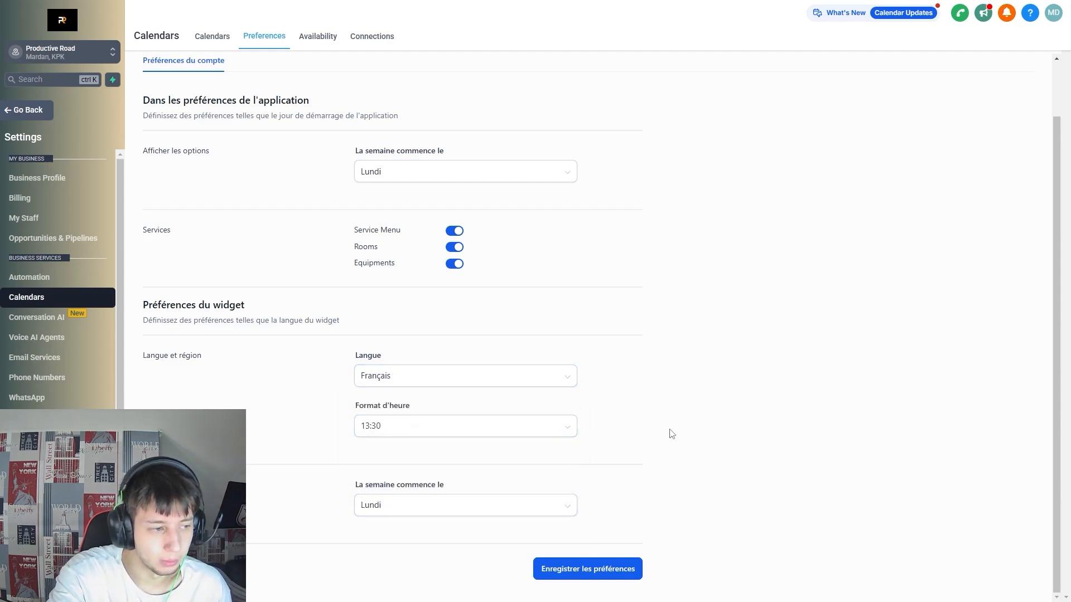
click(446, 510)
click(755, 516)
Go to the calendar Availability page.
scroll(475, 280, up, 2)
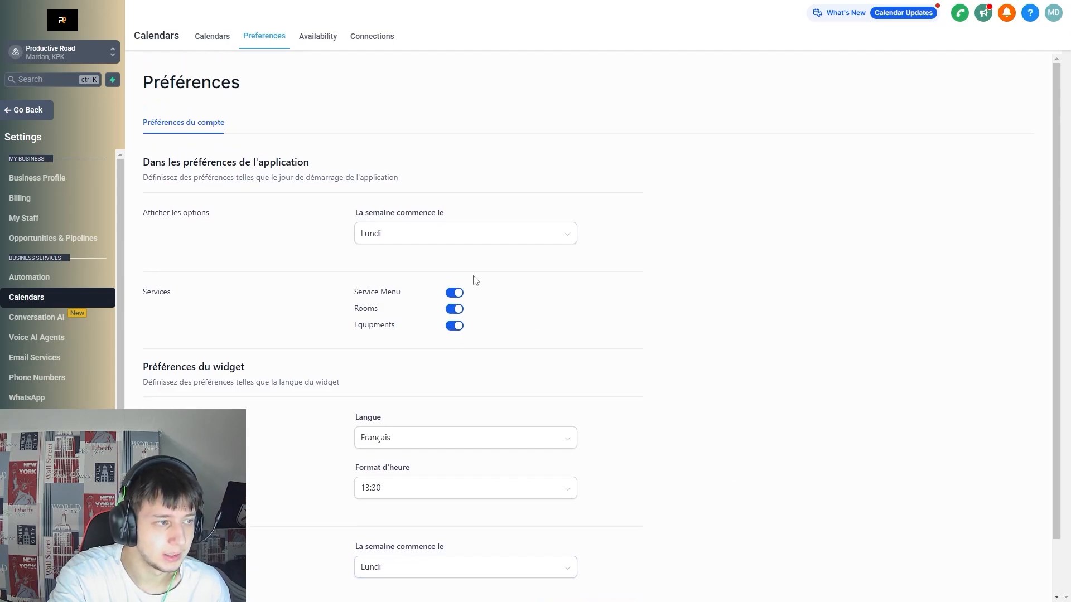
drag(307, 216, 729, 256)
click(763, 349)
scroll(779, 399, down, 2)
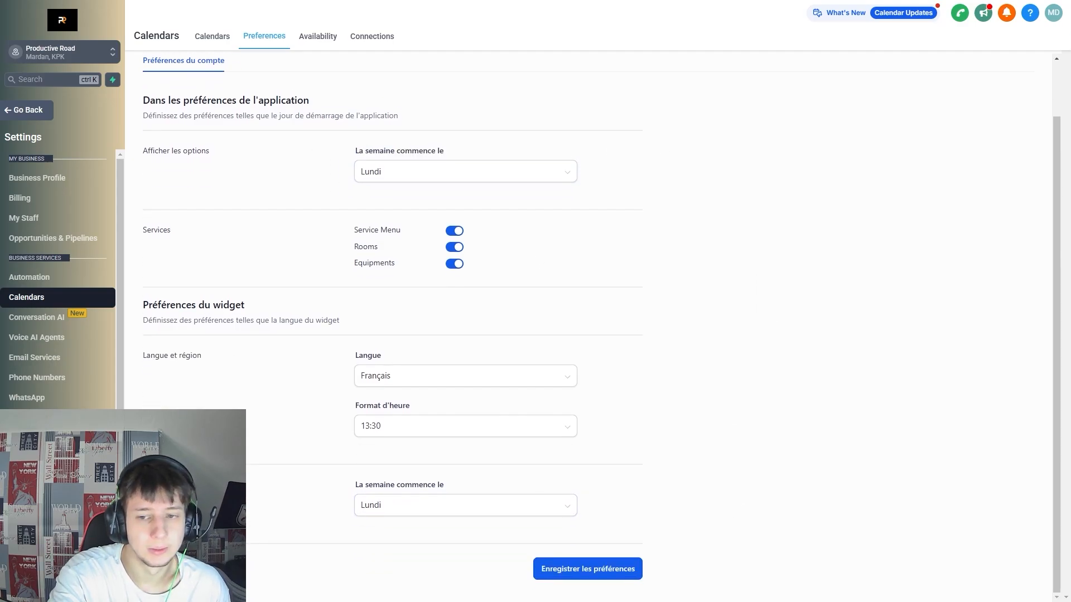
click(317, 36)
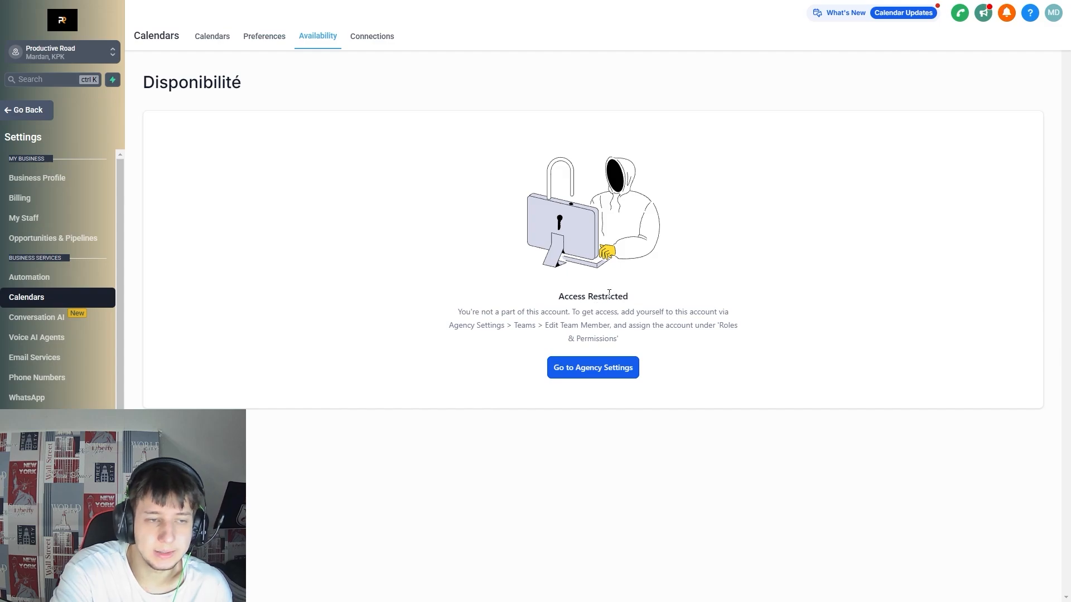
Read the Access Restricted notice on the Availability page.
drag(457, 312, 629, 327)
drag(555, 326, 779, 333)
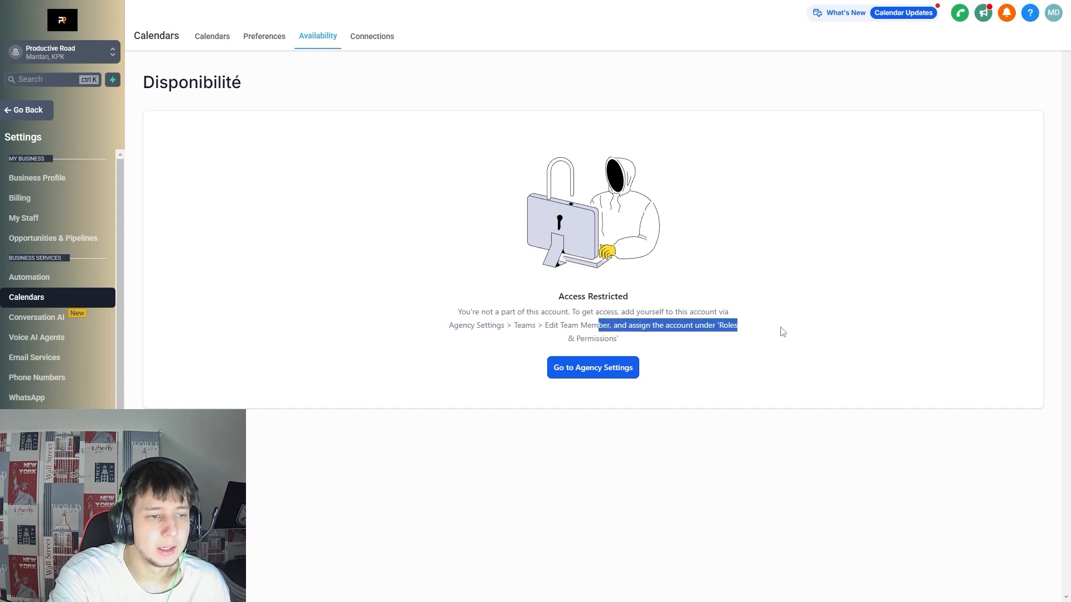
click(616, 331)
drag(564, 335, 729, 330)
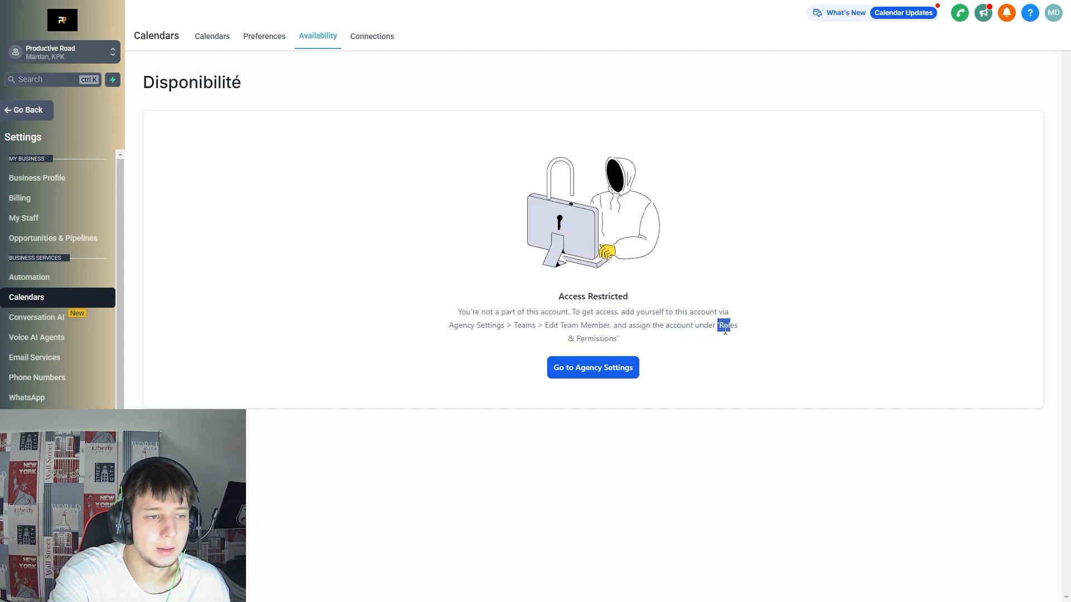
click(733, 341)
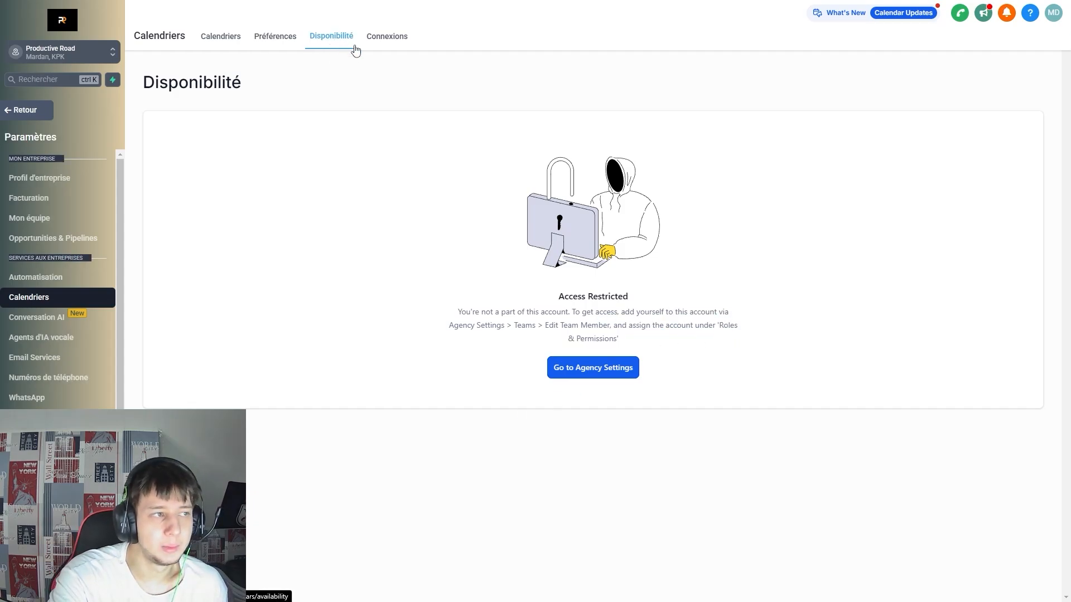
Check the Connexions page's Access Restricted notice, then return to the Calendriers list.
click(395, 42)
drag(555, 304, 681, 319)
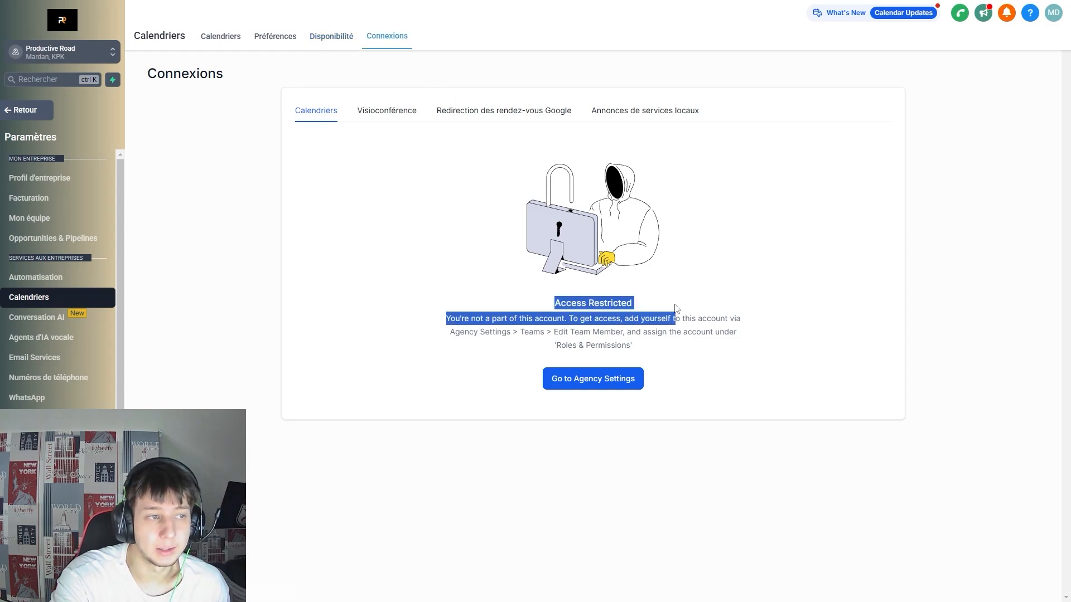
click(681, 320)
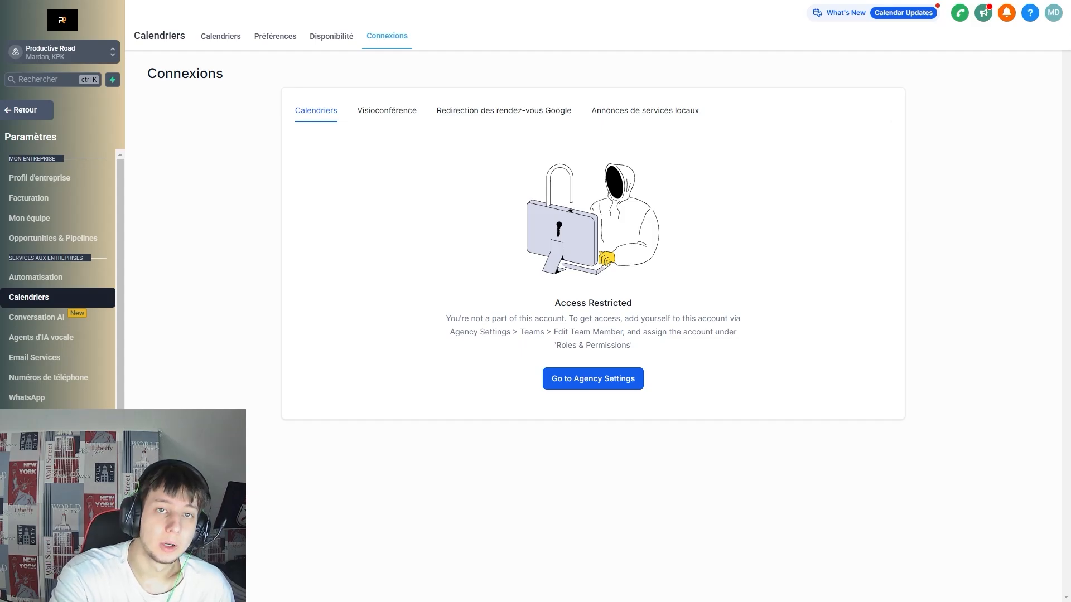
click(212, 37)
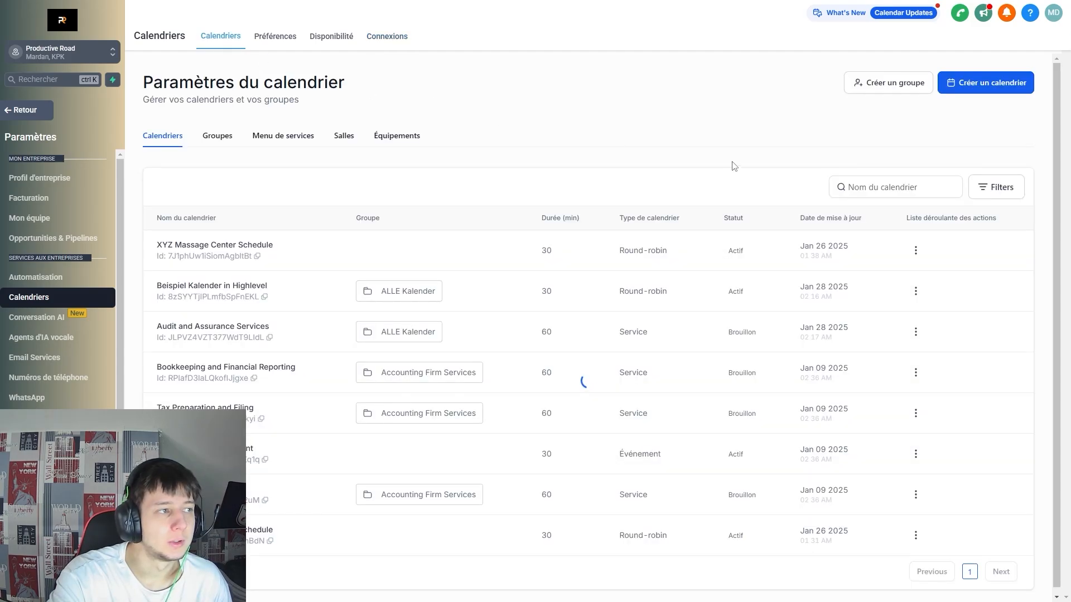
Start a new calendar with 'Créer un calendrier' to see the scheduling types.
click(956, 83)
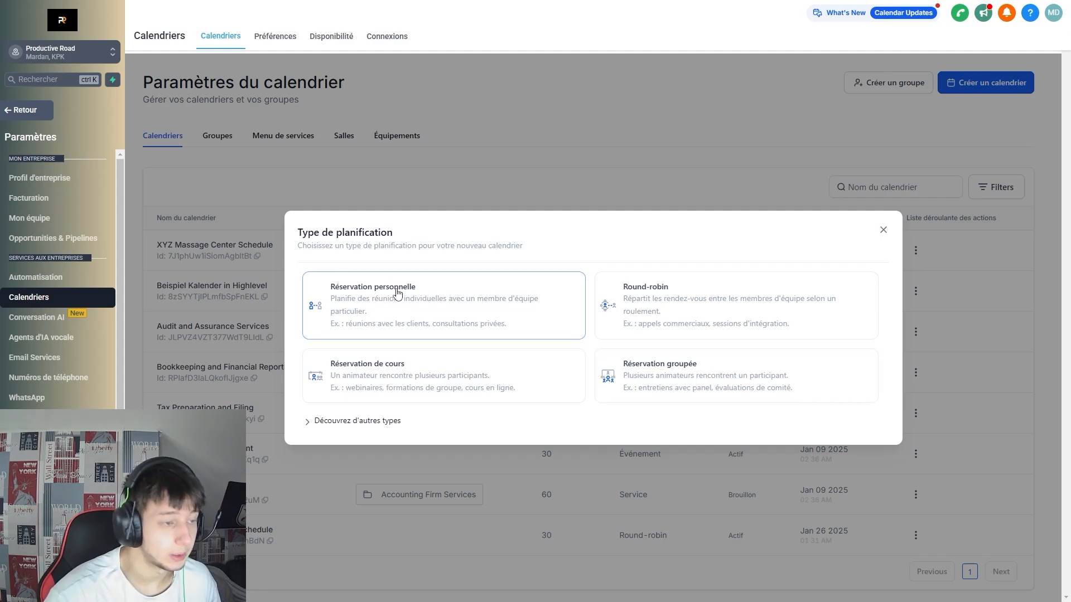
Choose the personal booking type, name the calendar 'Test' and add Test Person 1.
click(393, 316)
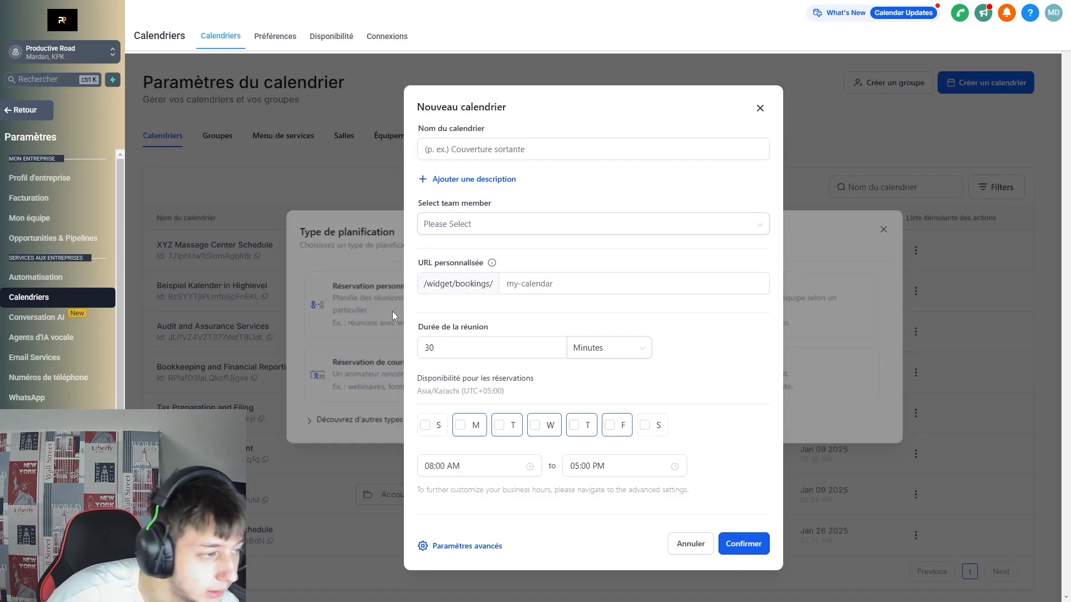
click(479, 142)
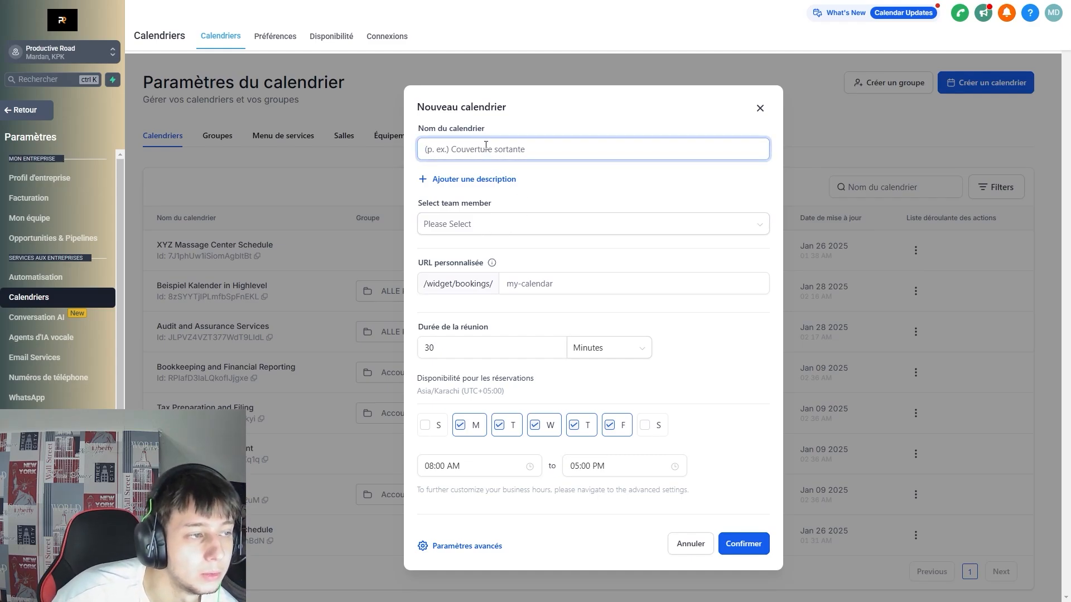
text(Test)
click(626, 189)
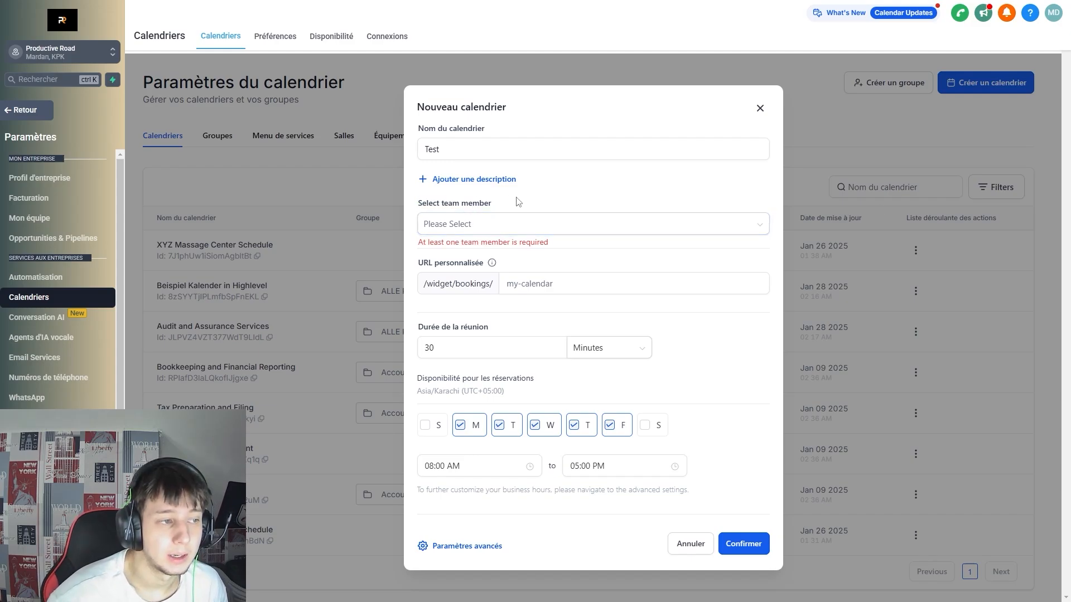
click(497, 226)
click(497, 270)
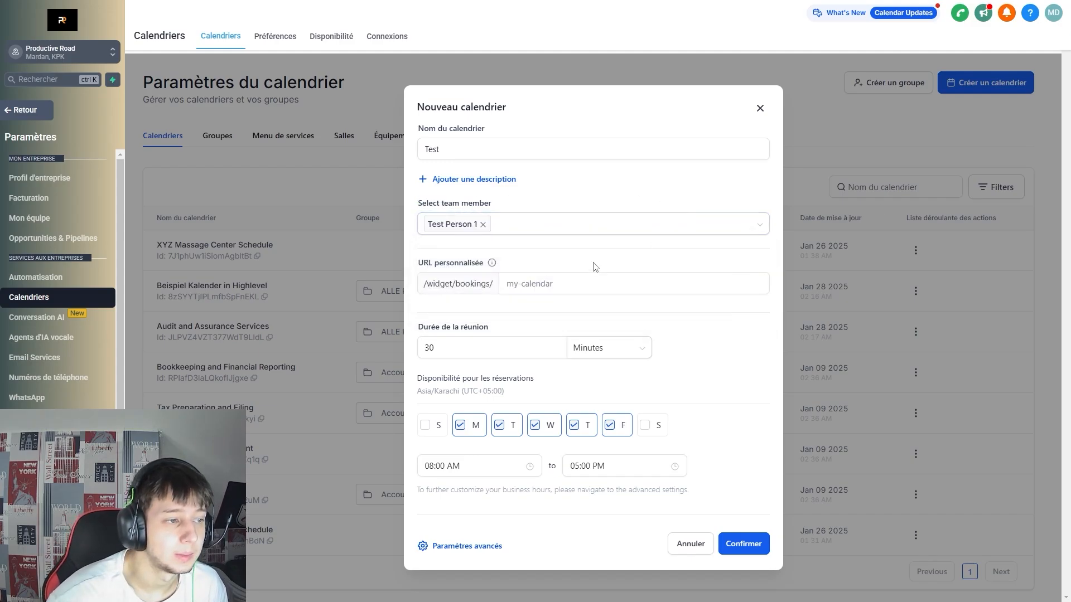
click(553, 283)
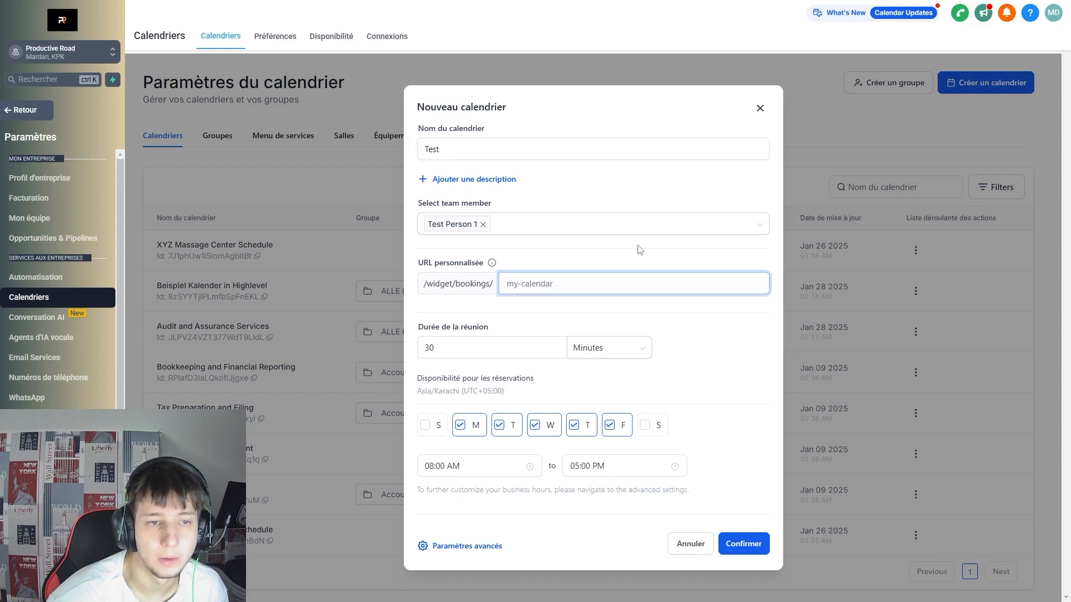
Keep the duration at 30 Minutes after trying Hours, and confirm the new calendar.
click(633, 318)
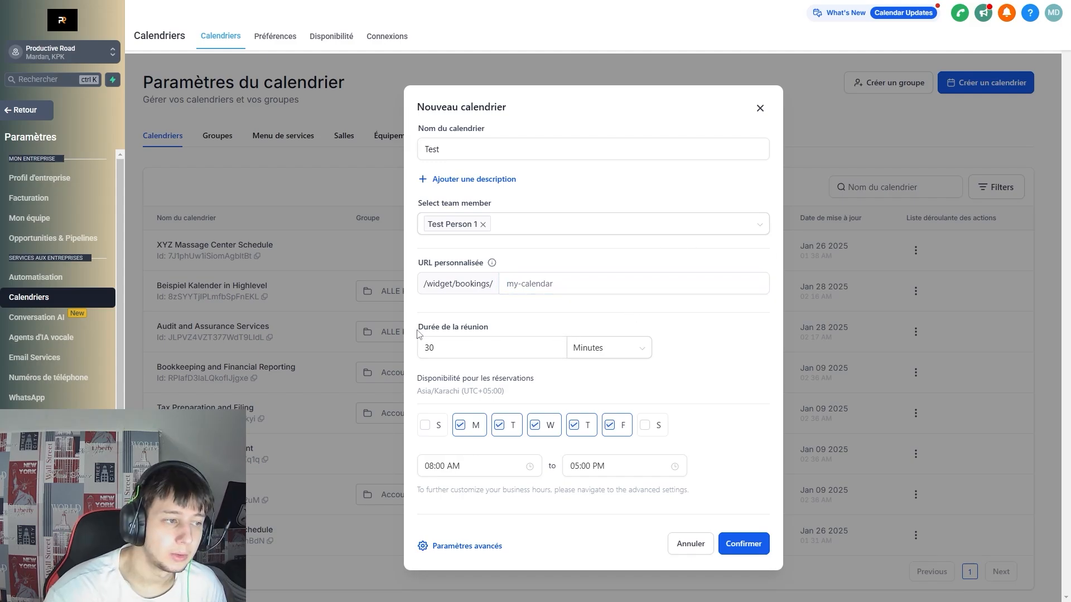
drag(419, 330, 552, 333)
click(556, 347)
click(594, 330)
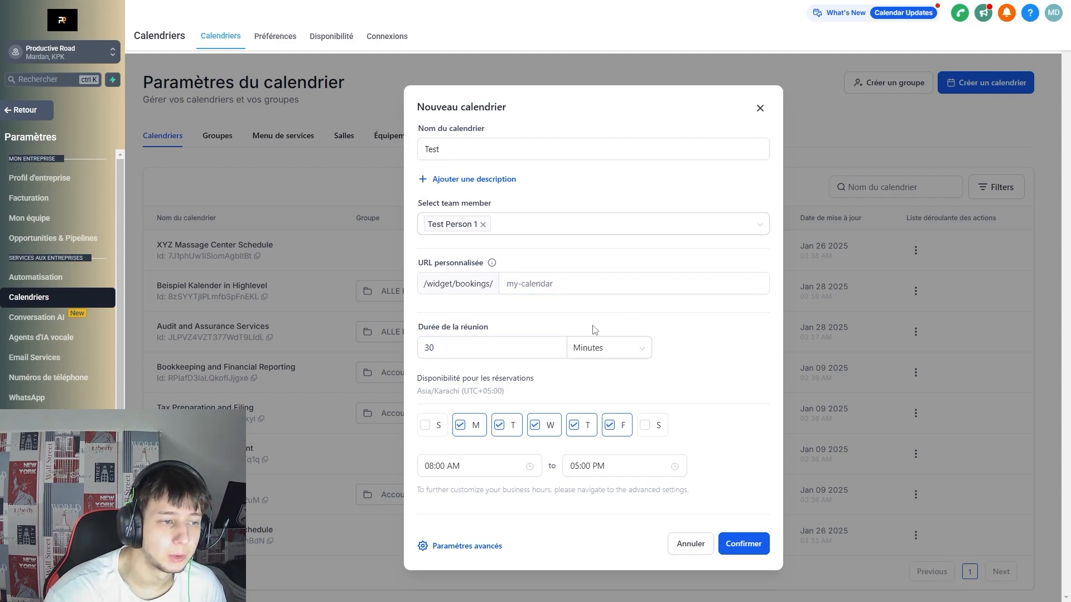
click(602, 345)
click(590, 394)
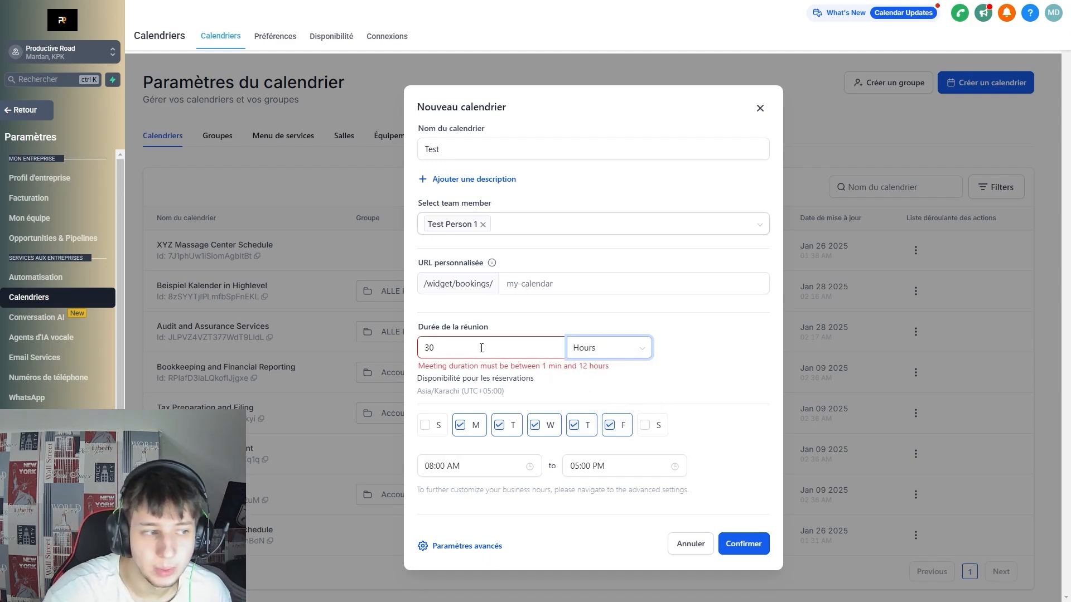
drag(536, 365, 634, 370)
click(622, 366)
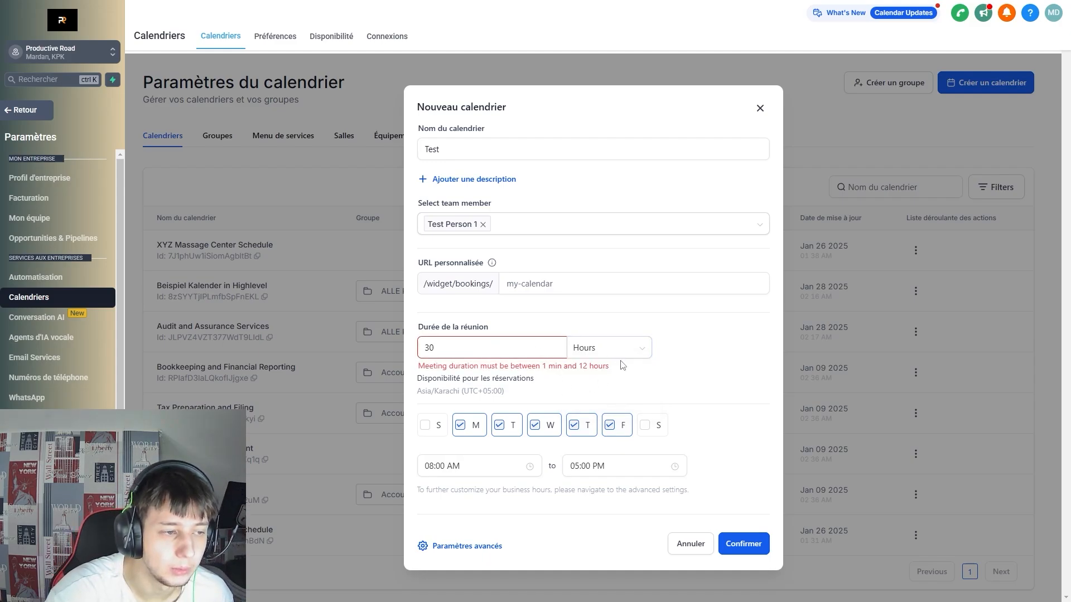
click(605, 350)
click(605, 373)
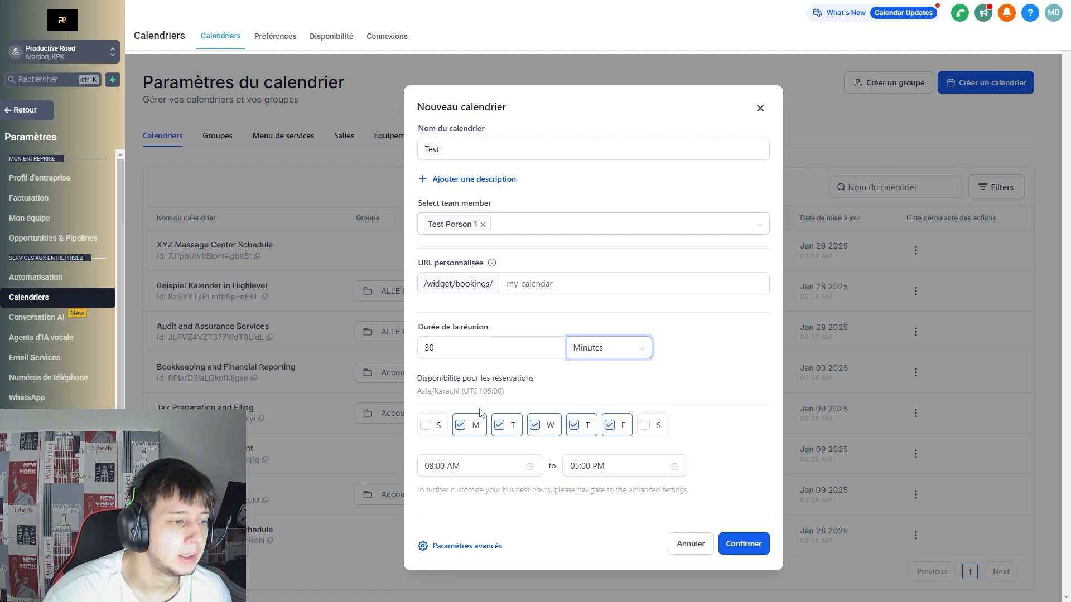
drag(517, 395, 444, 400)
click(532, 403)
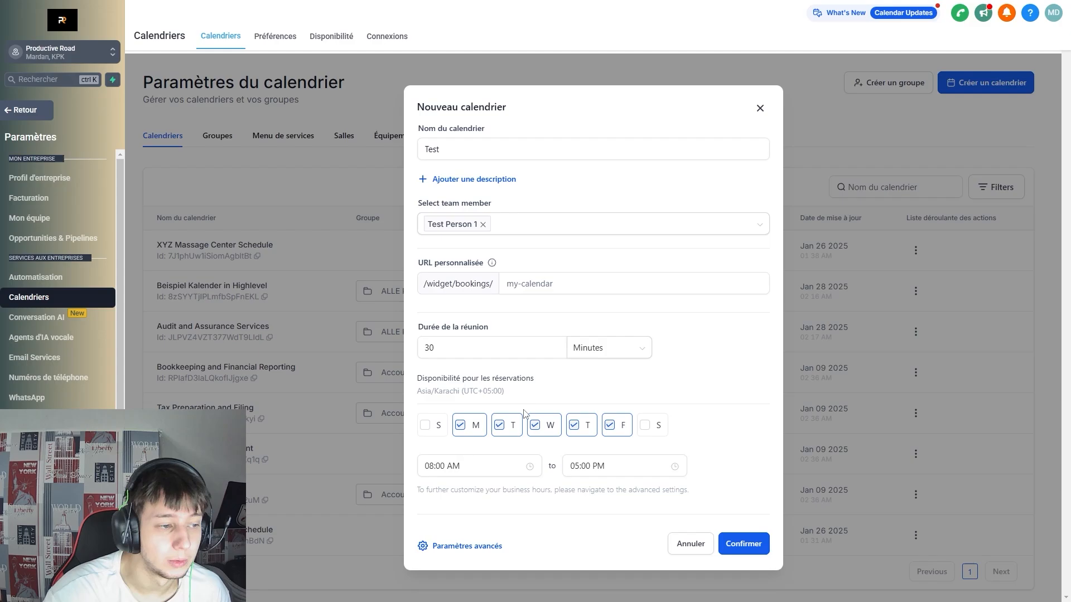
click(739, 549)
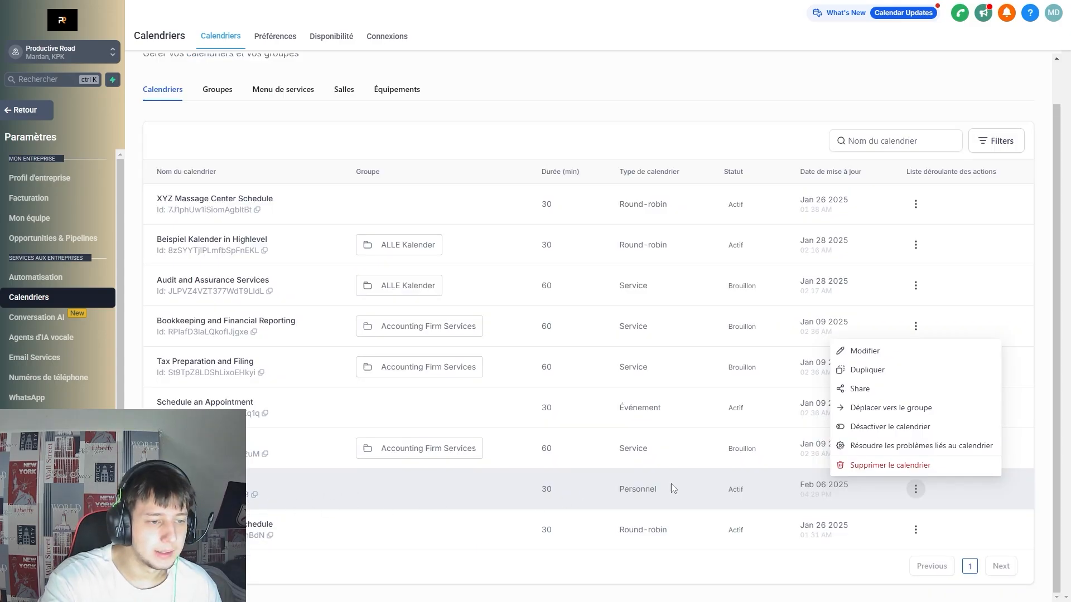
Edit the Test calendar and set its Groupe to Accounting Firm Services.
click(905, 352)
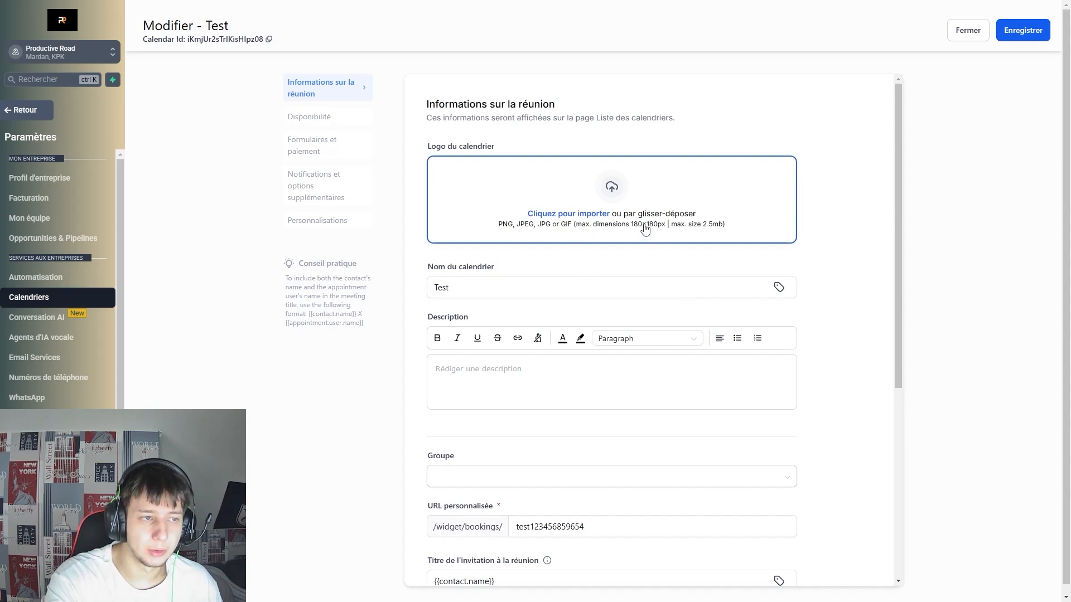
scroll(612, 268, down, 2)
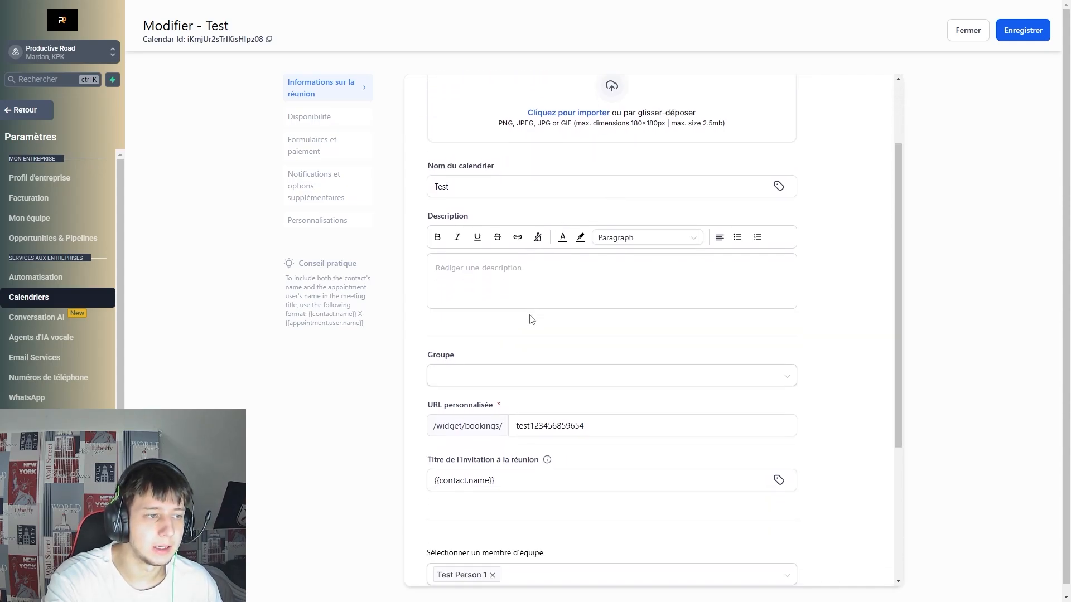
scroll(514, 273, down, 1)
click(514, 311)
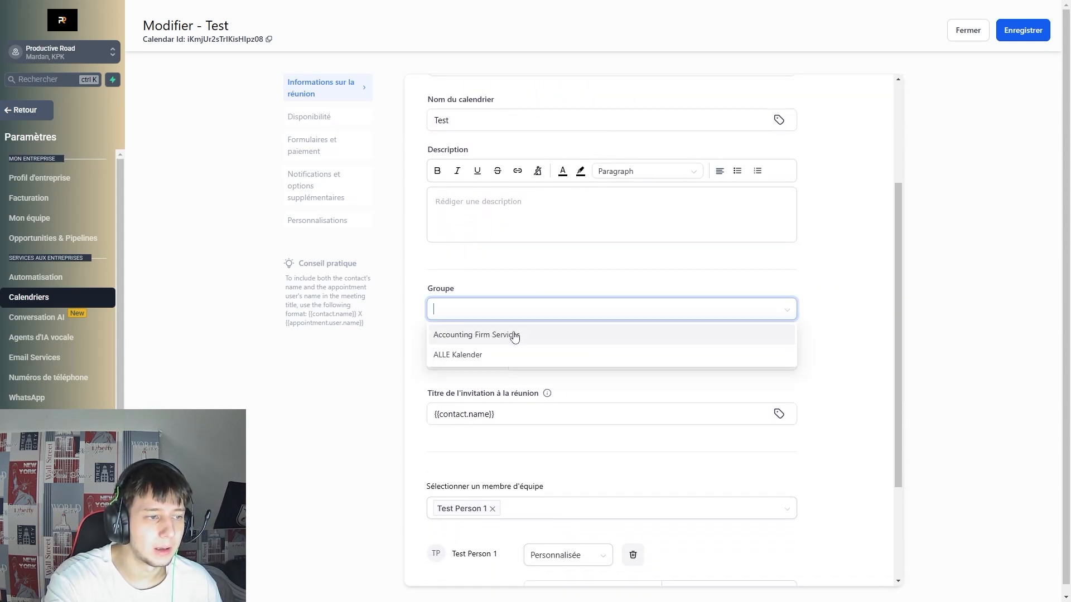
click(513, 336)
scroll(517, 299, down, 2)
scroll(514, 270, down, 1)
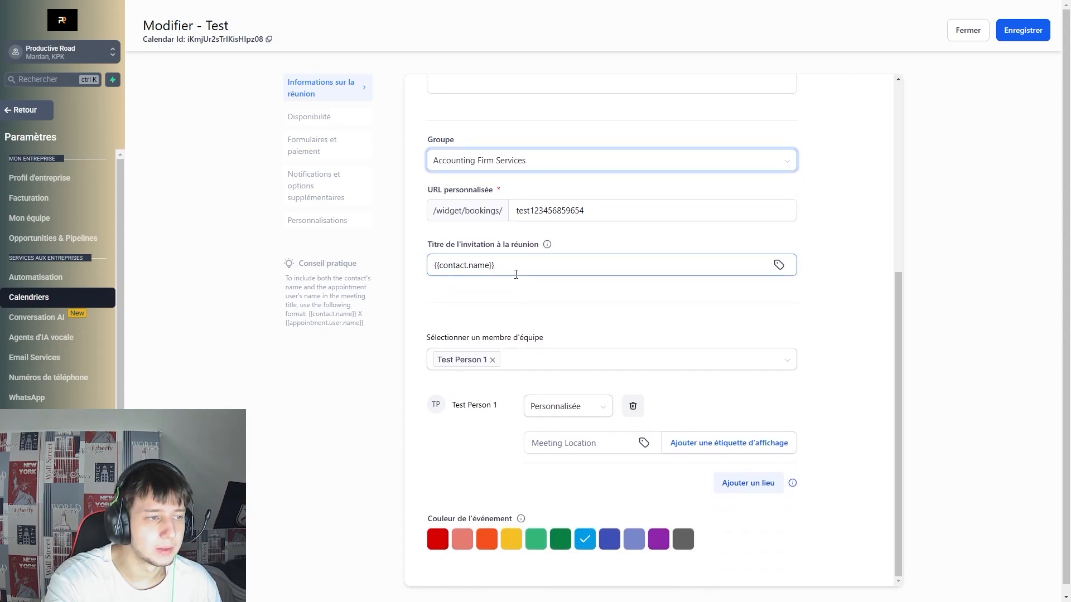
click(416, 260)
Review the {{contact.name}} invitation title and the team member's meeting location fields.
drag(495, 267, 425, 272)
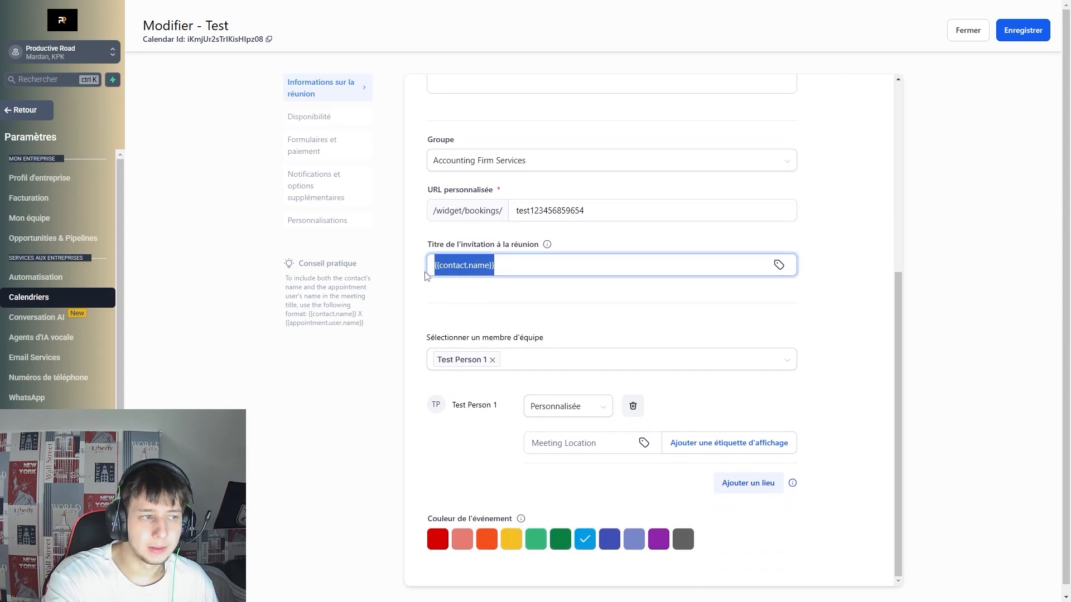
click(503, 302)
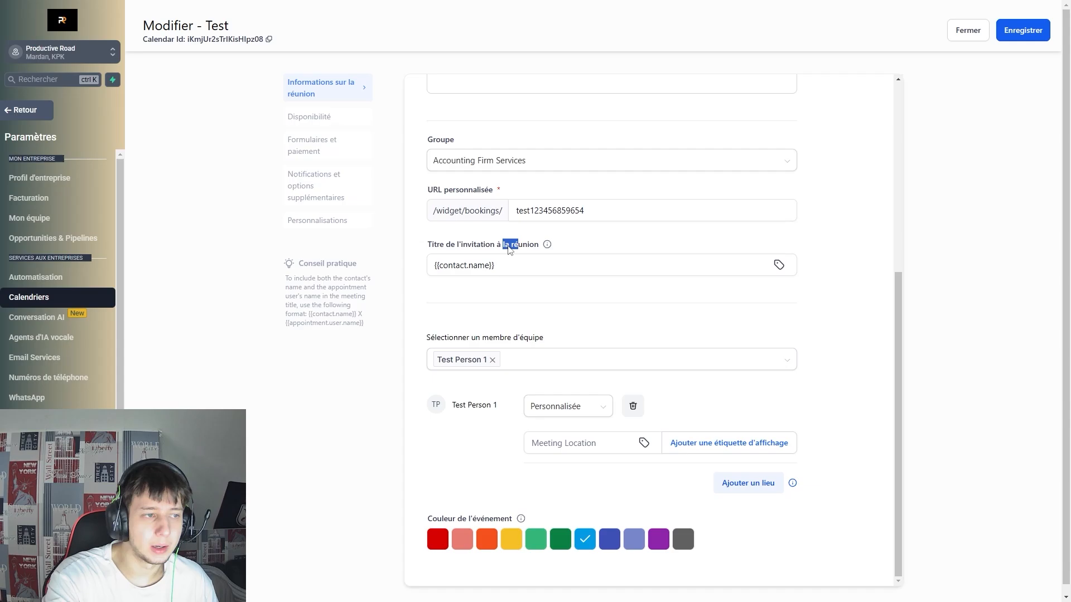
click(542, 272)
click(941, 295)
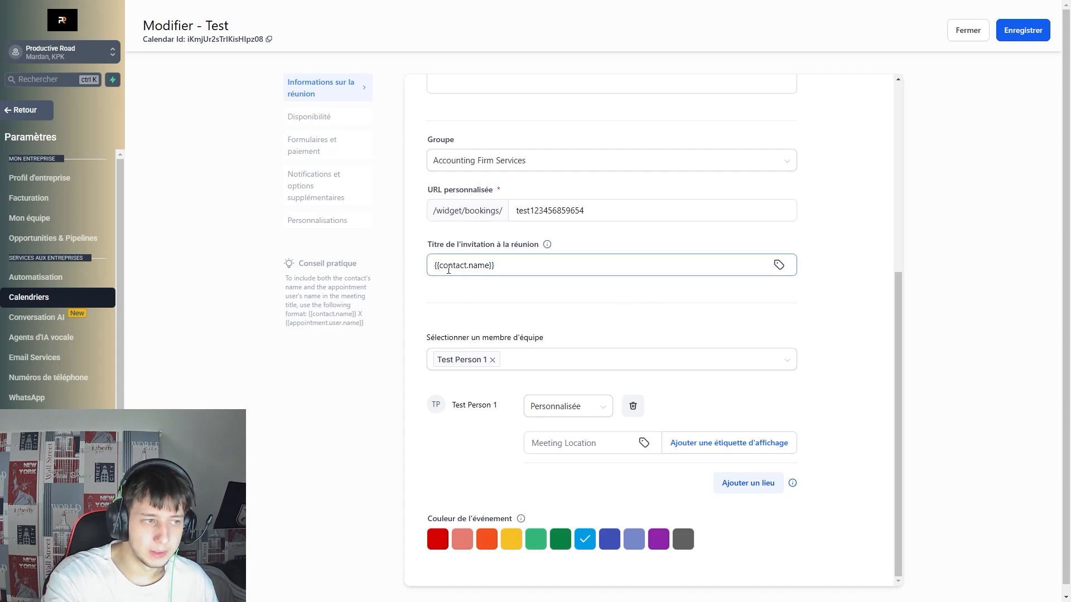
drag(448, 266, 479, 271)
click(508, 287)
click(552, 412)
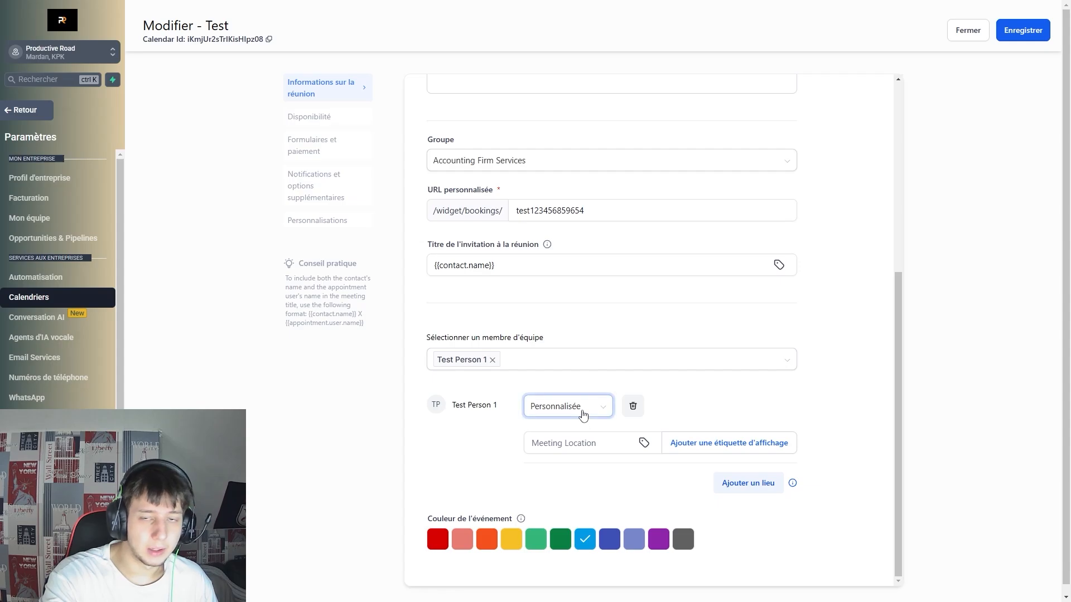
scroll(583, 410, down, 1)
click(585, 434)
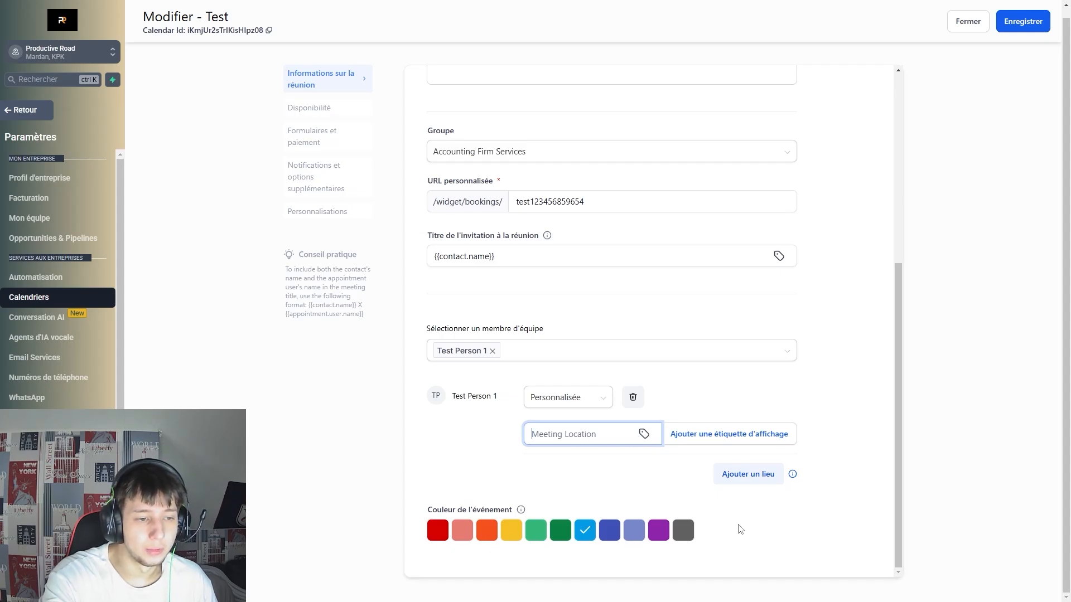
scroll(616, 467, up, 3)
scroll(617, 454, down, 3)
scroll(710, 445, up, 5)
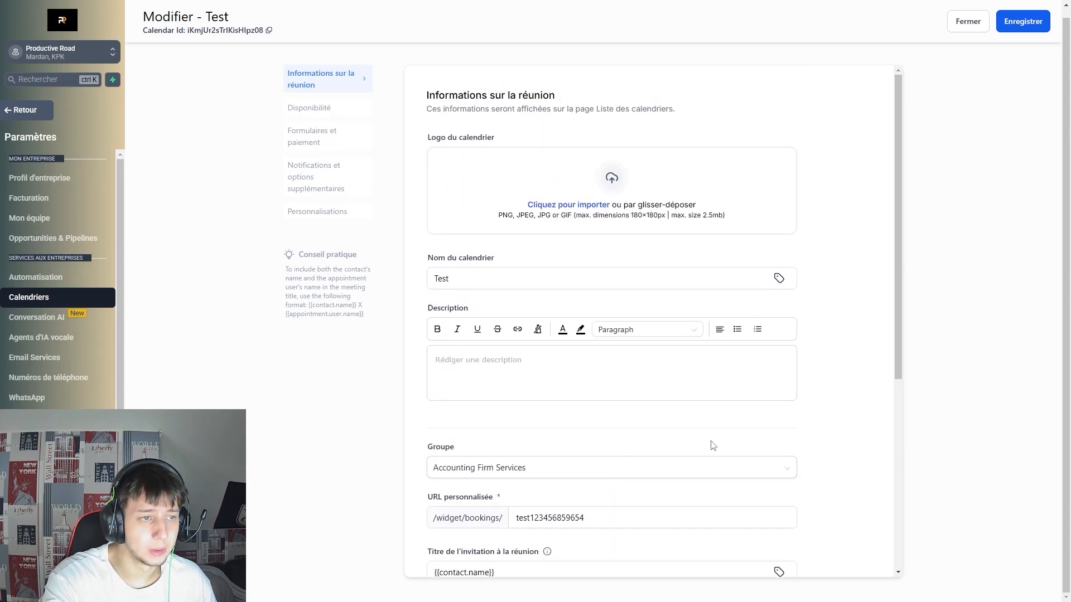
Open the Disponibilité settings and look over Monday's start time.
click(309, 107)
scroll(489, 280, down, 3)
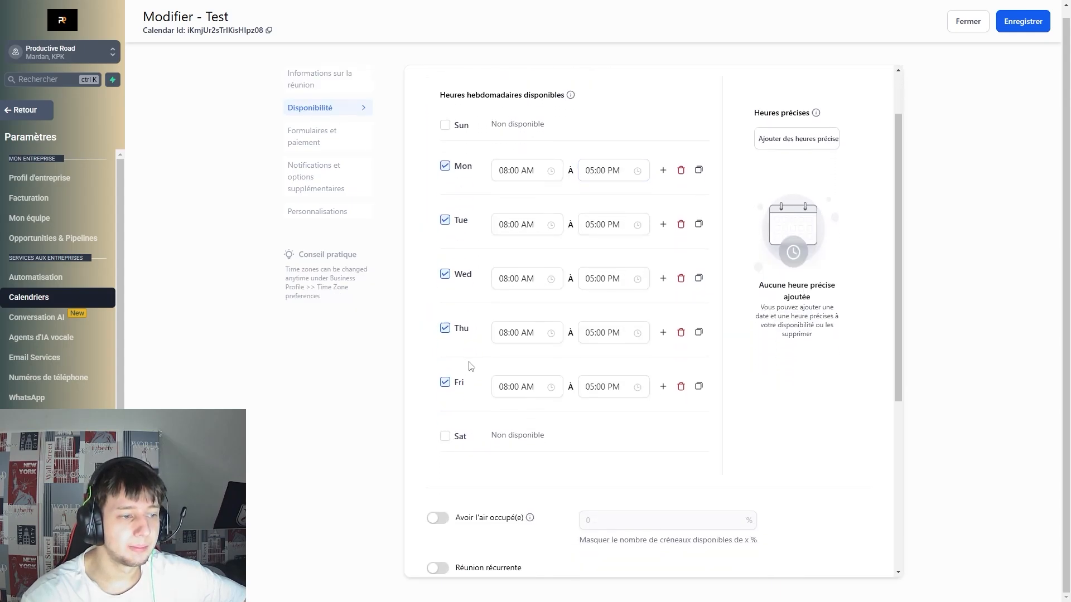
scroll(507, 402, up, 3)
click(519, 240)
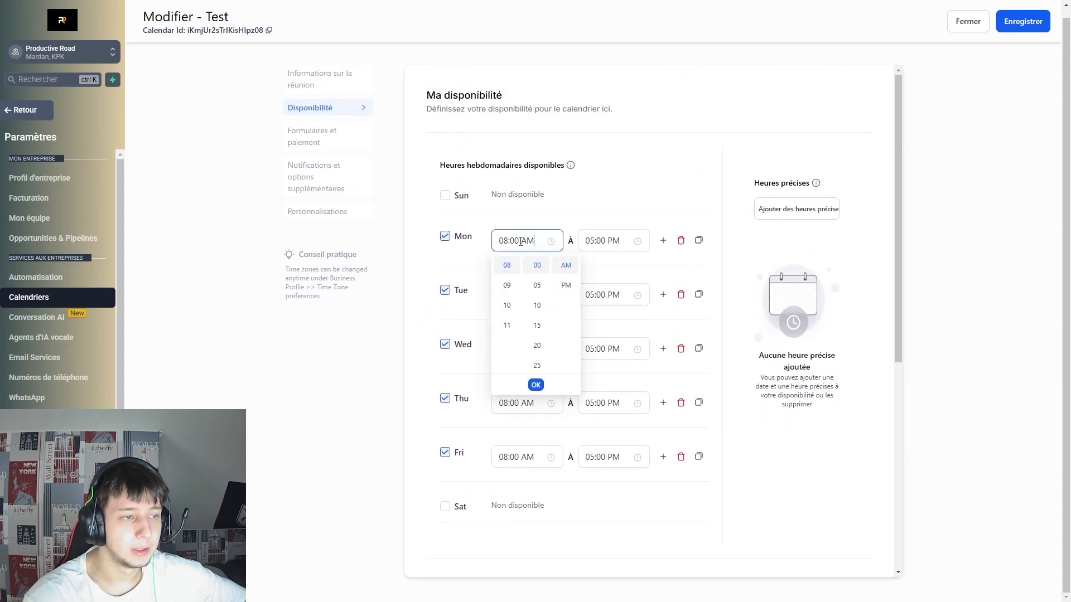
scroll(537, 339, down, 4)
scroll(537, 340, up, 4)
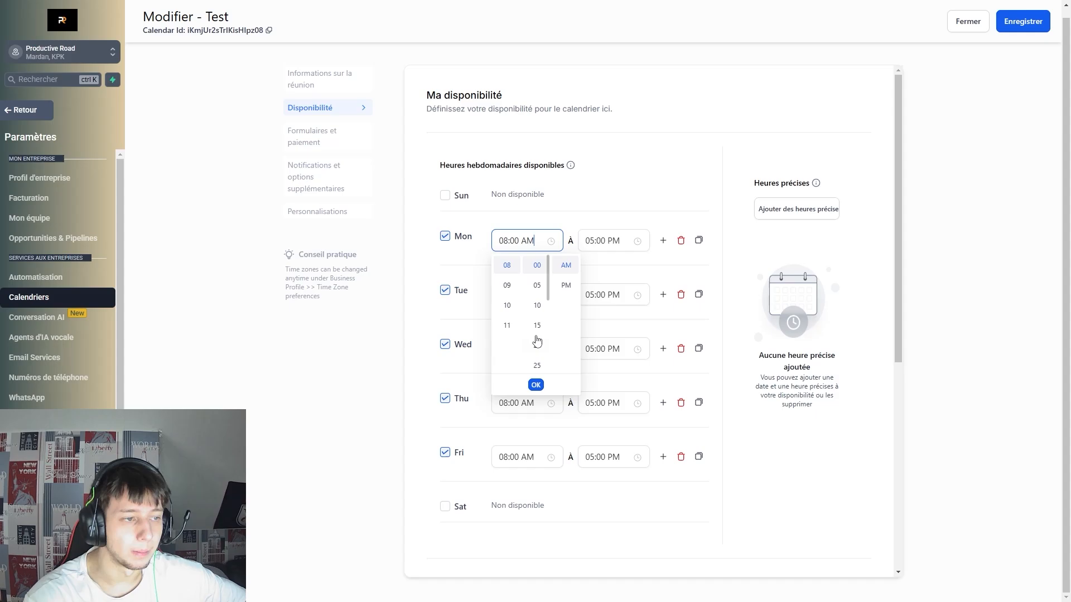
scroll(511, 337, up, 2)
scroll(504, 328, up, 1)
click(1001, 378)
scroll(552, 279, down, 5)
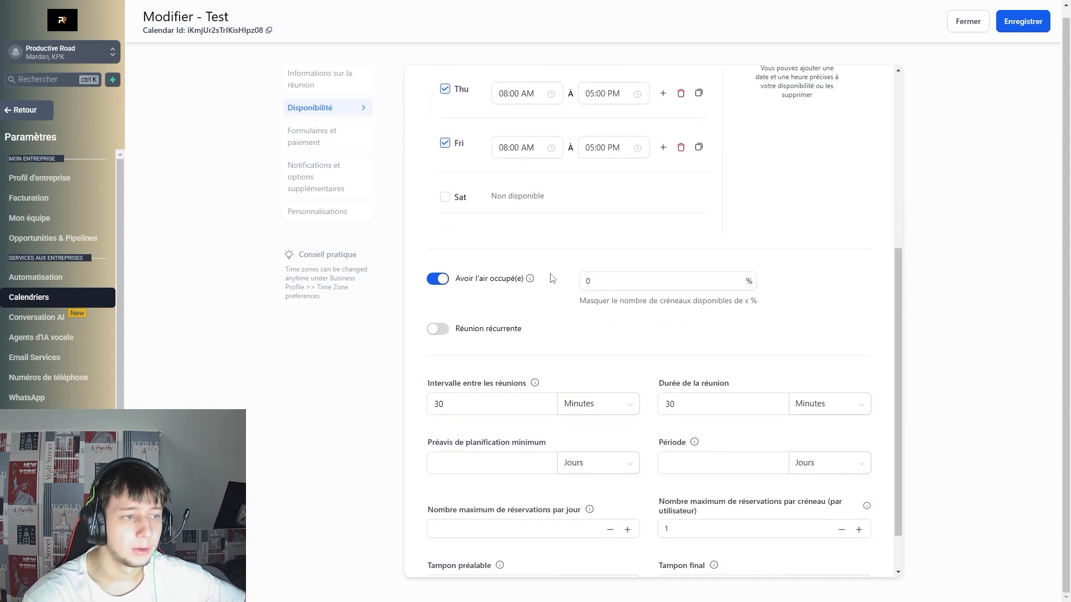
scroll(663, 302, up, 2)
scroll(663, 302, down, 2)
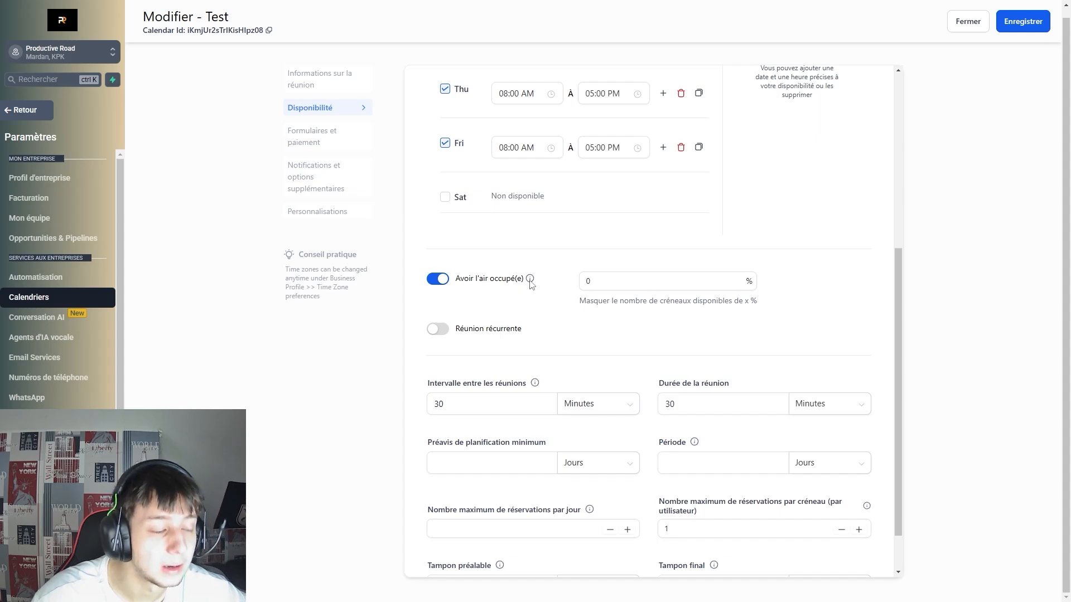
Enable Avoir l'air occupé(e) with a 50% busy percentage.
mouse_move(530, 282)
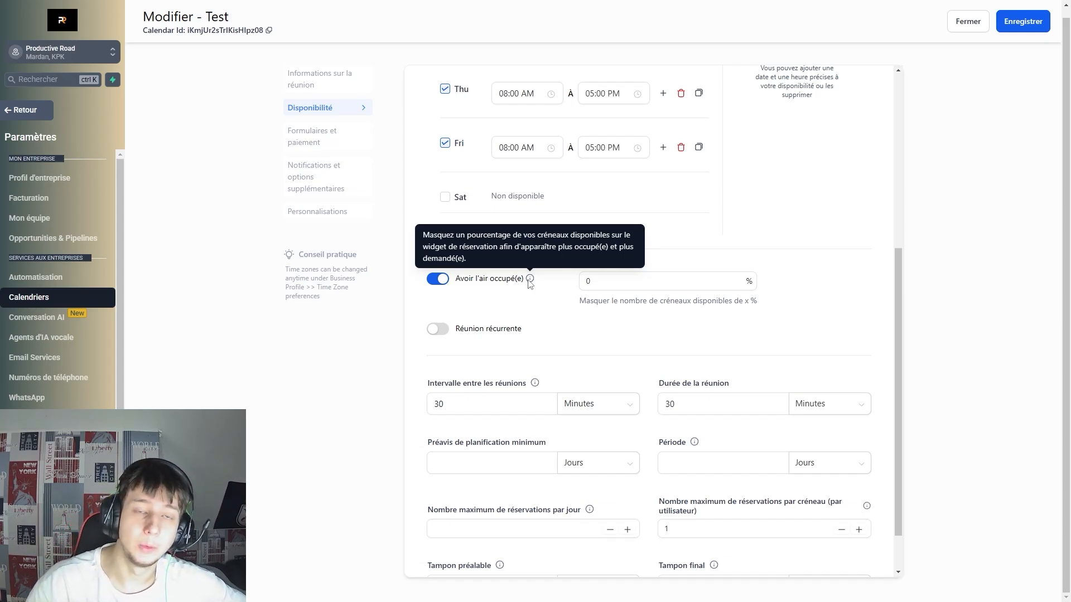
click(663, 281)
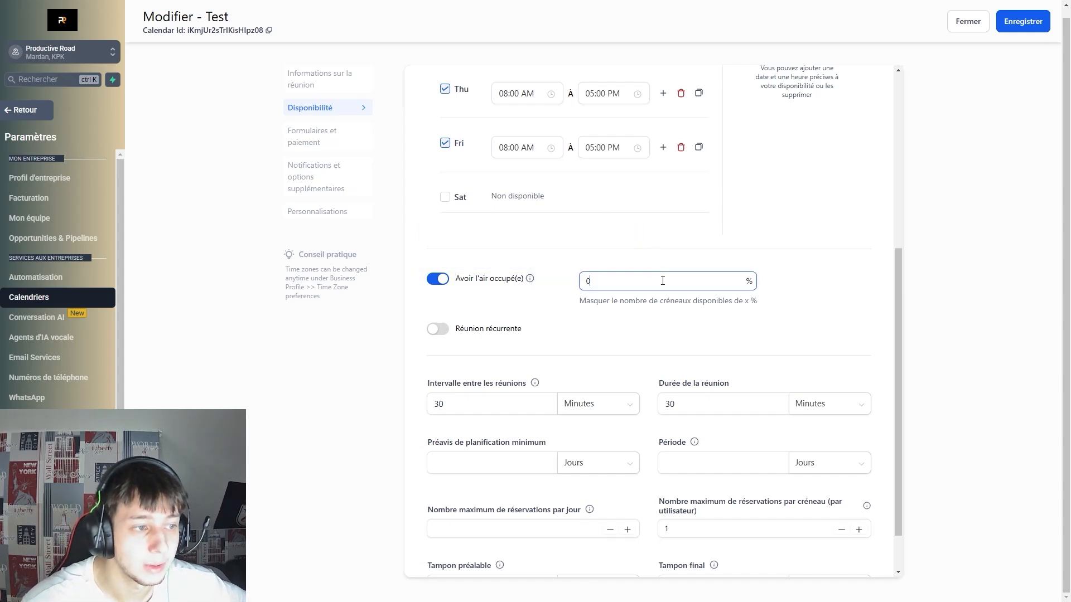
drag(685, 273, 550, 290)
text(520)
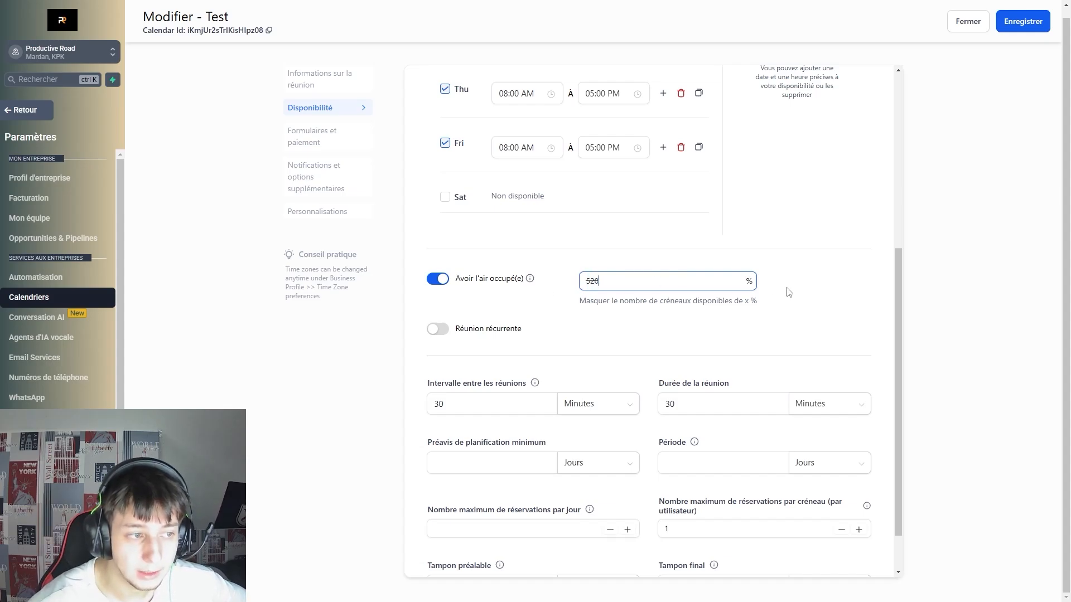
click(789, 292)
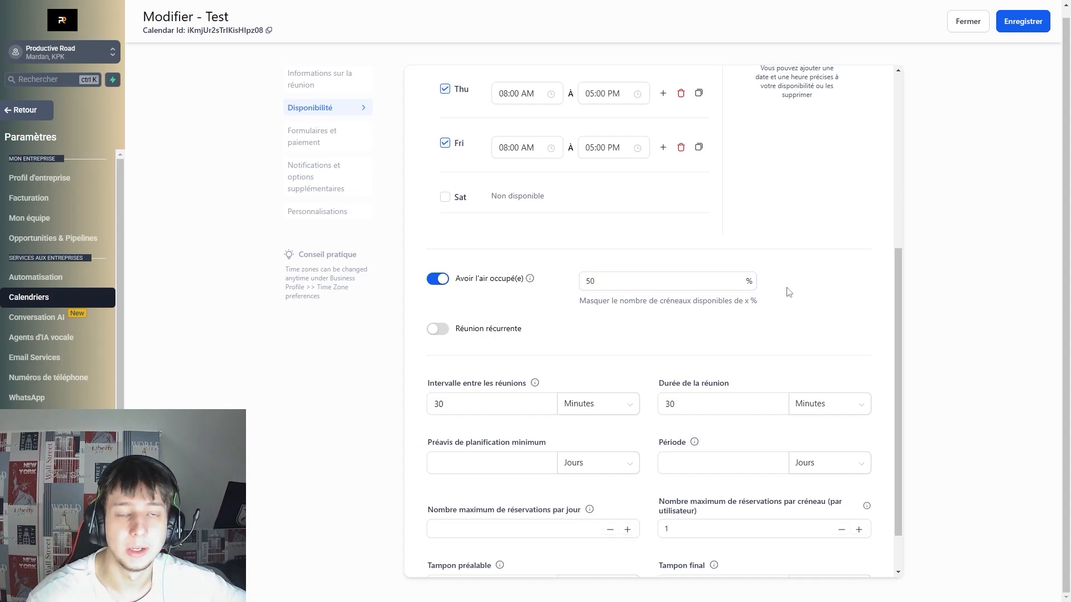
drag(604, 281, 570, 285)
click(647, 310)
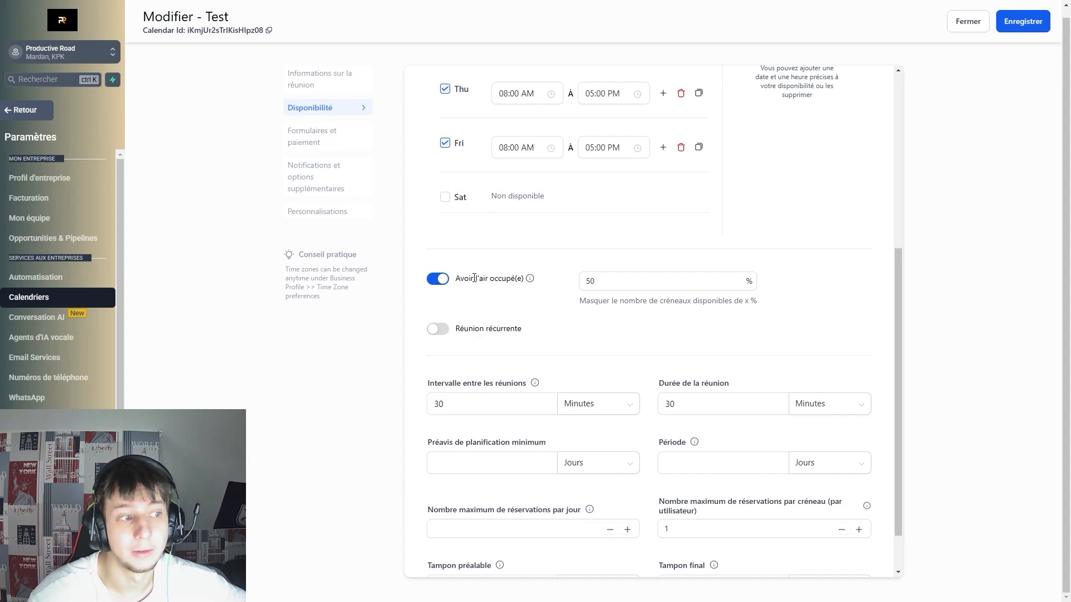
Turn on Réunion récurrente, keeping the Quotidiennement frequency.
click(438, 330)
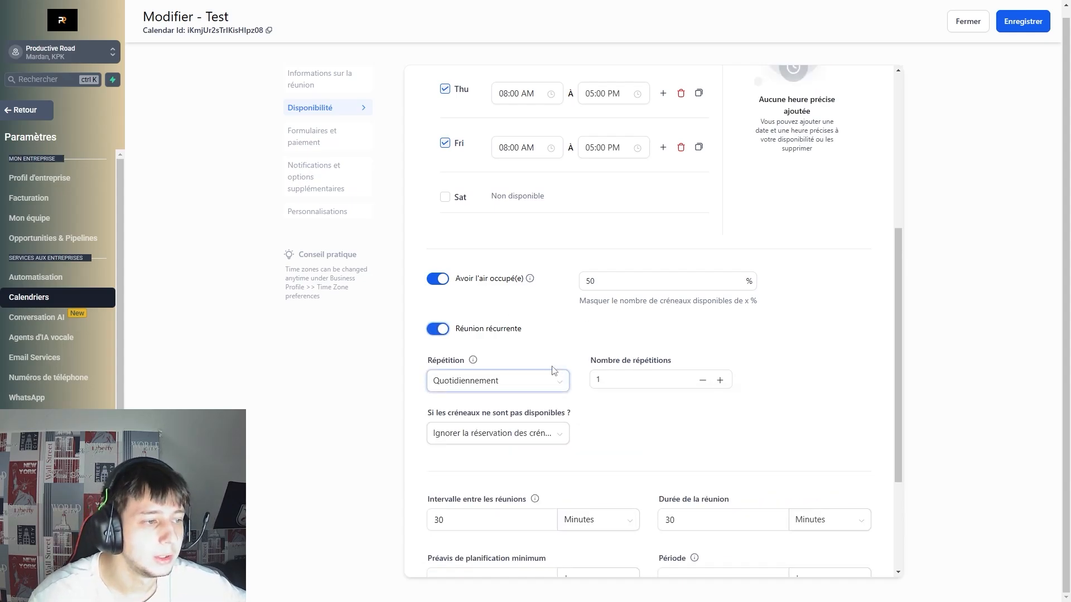
scroll(475, 339, down, 1)
click(481, 335)
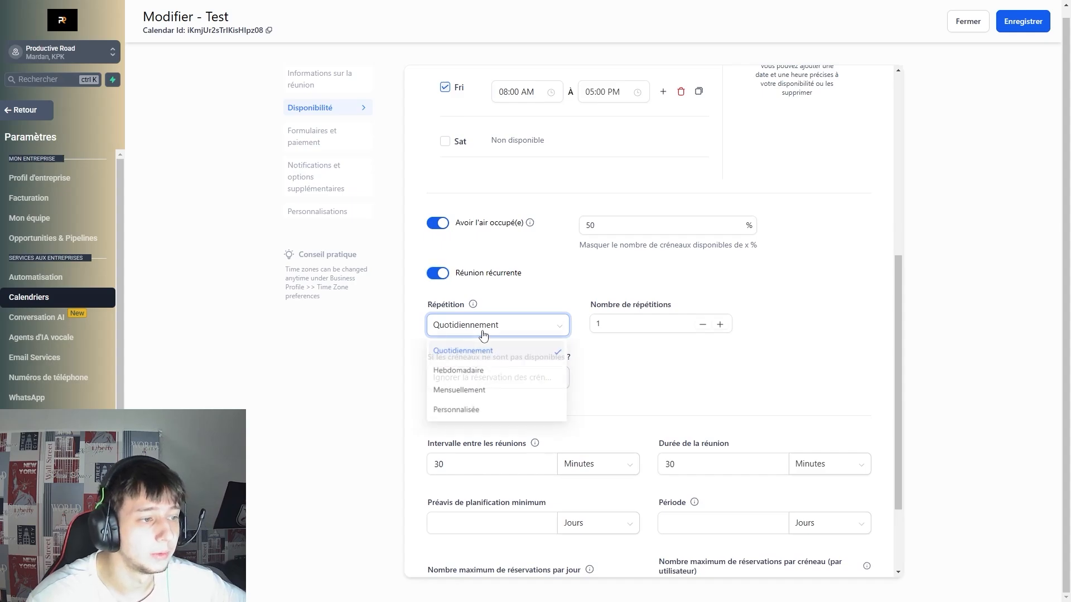
click(486, 336)
click(487, 334)
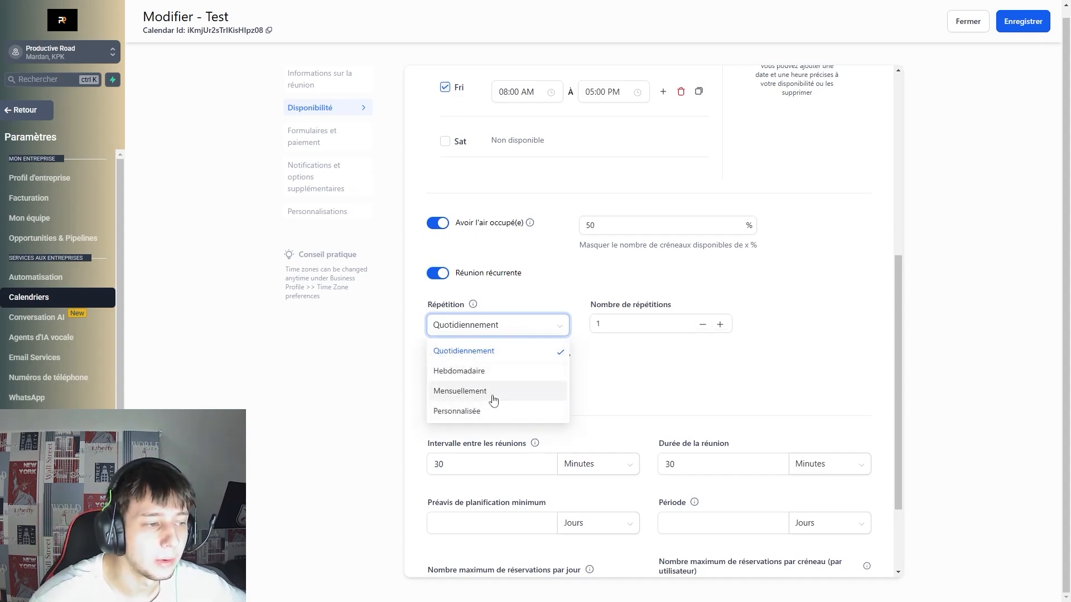
click(661, 359)
click(469, 327)
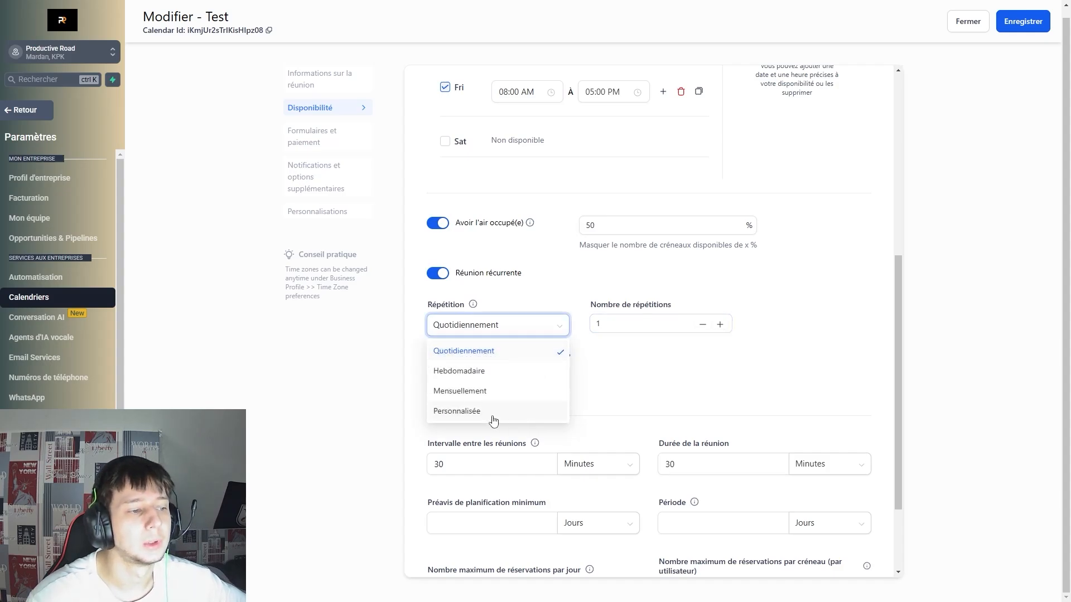
click(472, 408)
click(722, 252)
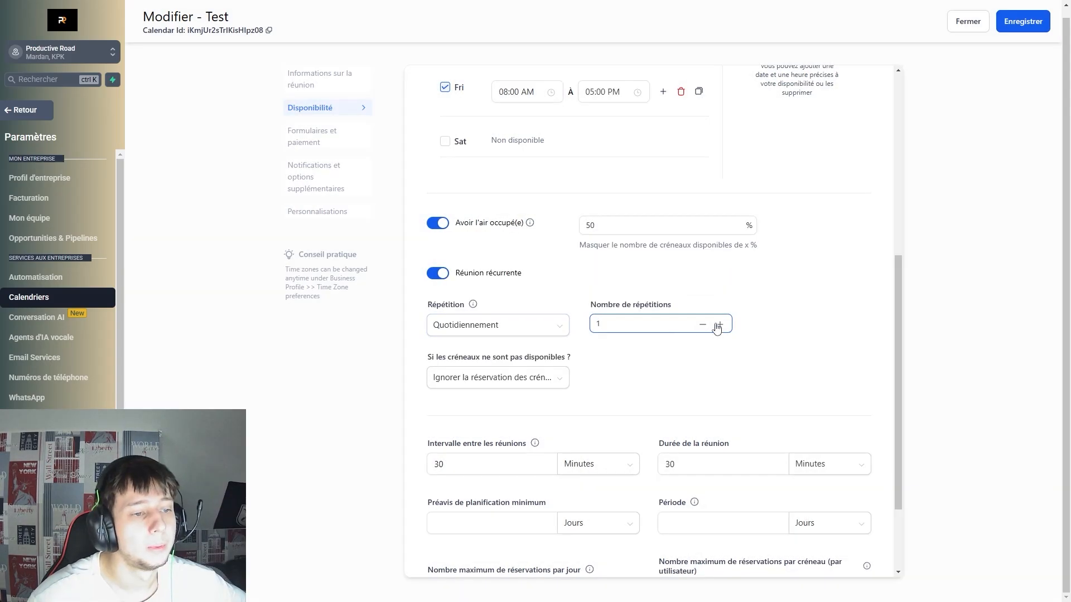
Set Nombre de répétitions to 1 and keep 'Ignorer la réservation' for unavailable slots.
click(720, 324)
click(703, 325)
scroll(669, 357, down, 2)
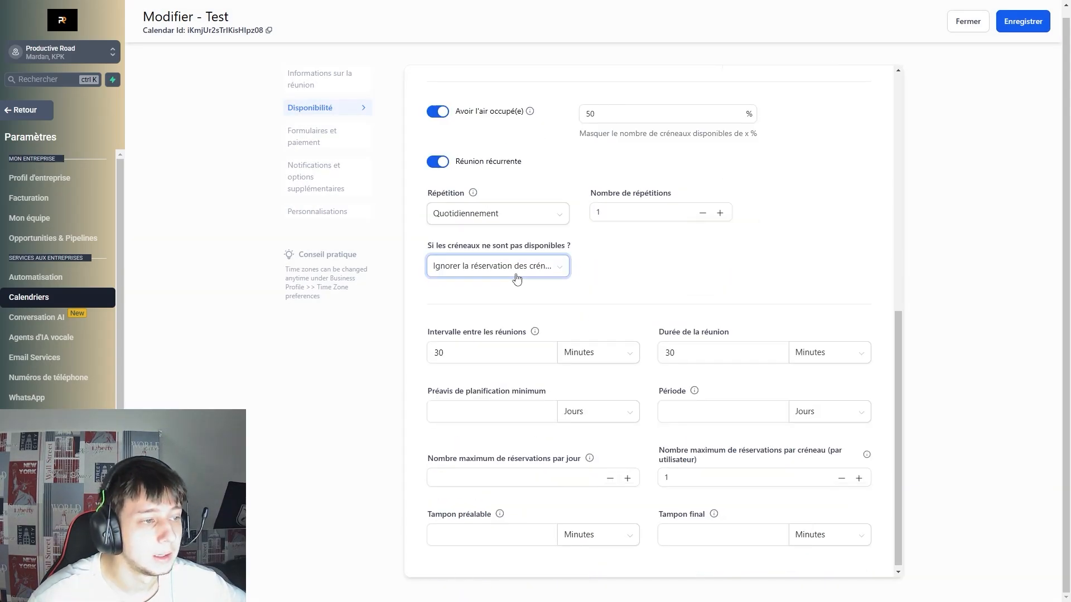
click(516, 269)
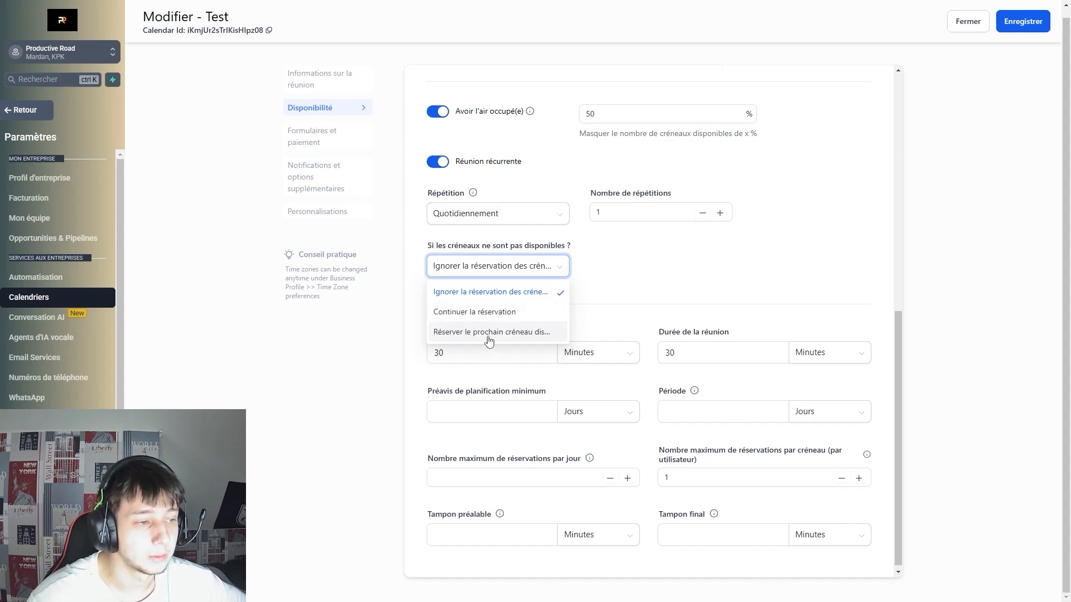
click(712, 268)
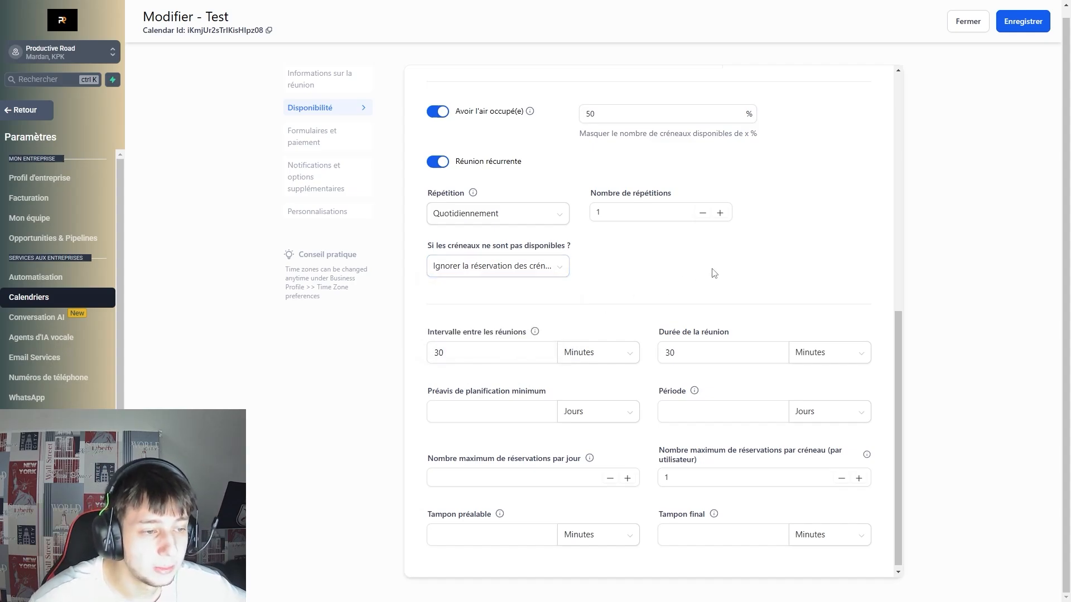
scroll(455, 329, down, 1)
Set Nombre maximum de réservations par jour to 5, leaving interval and buffers unchanged.
drag(475, 354, 416, 358)
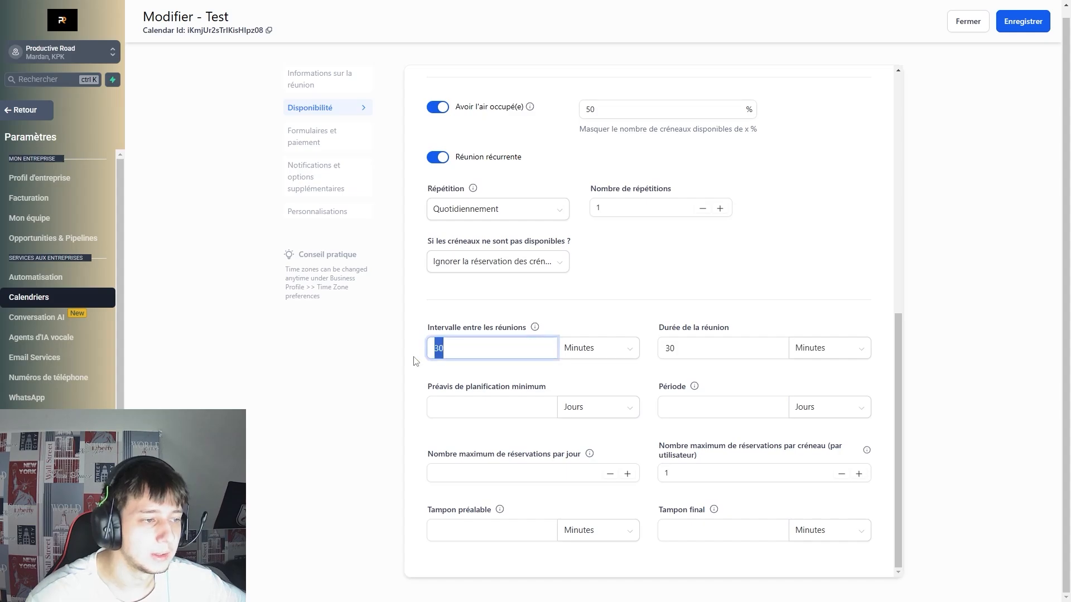
click(519, 385)
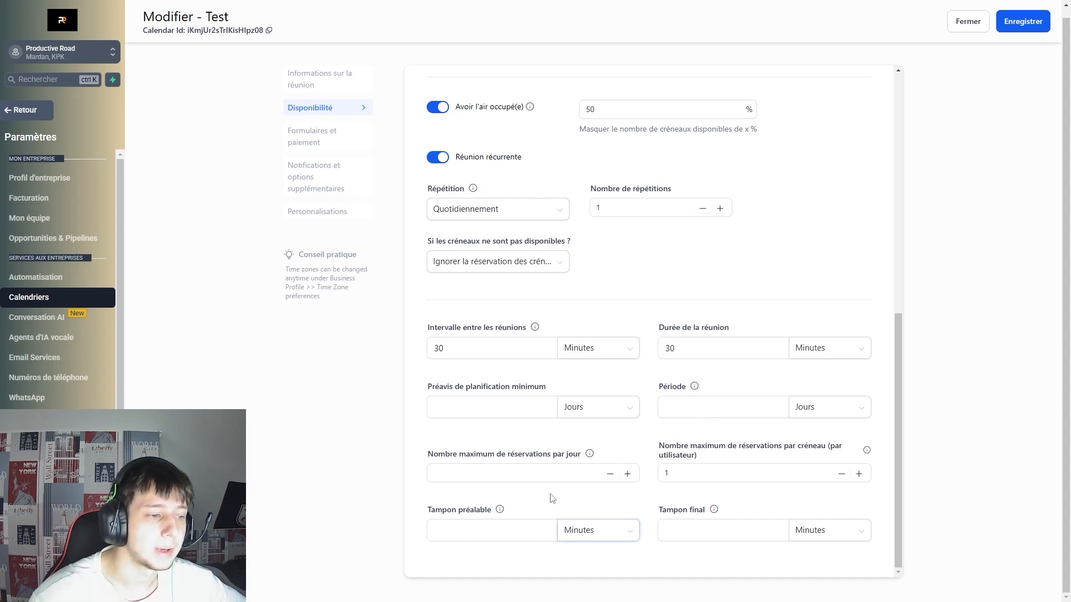
click(493, 468)
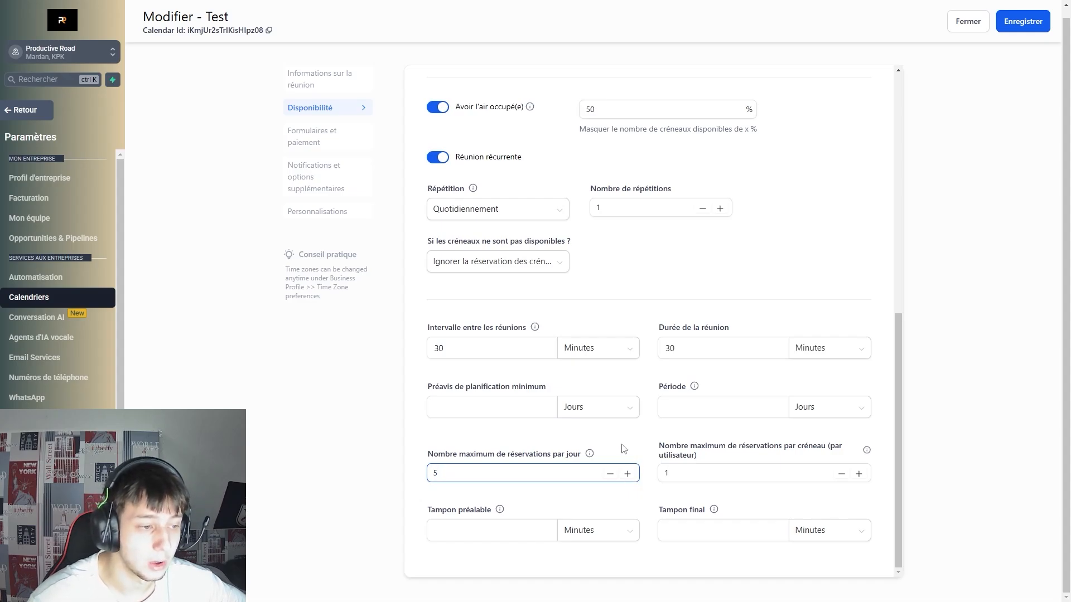
click(753, 503)
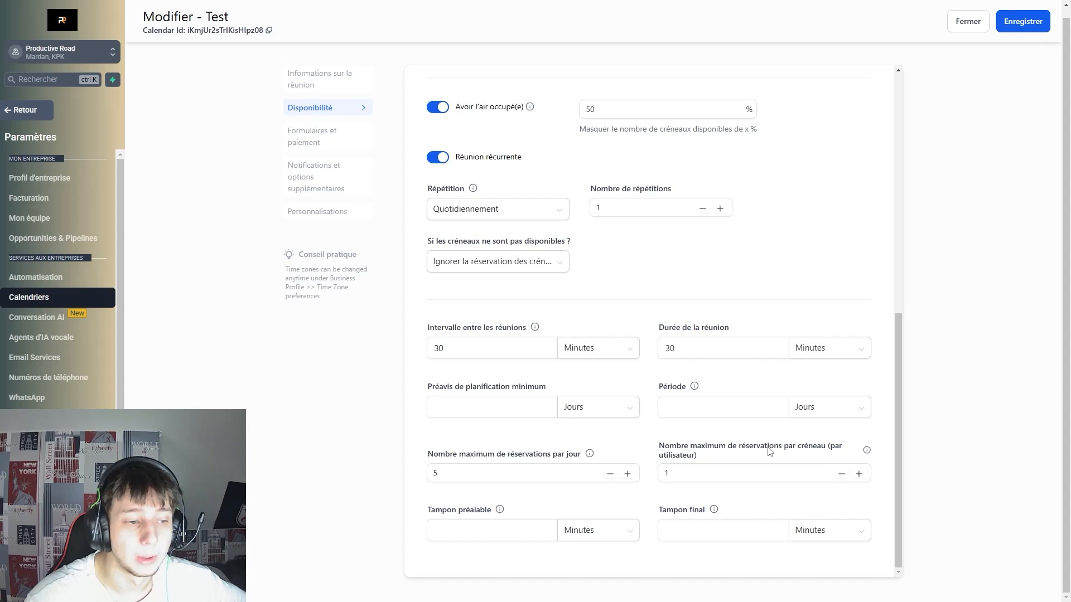
drag(469, 511, 427, 510)
click(613, 510)
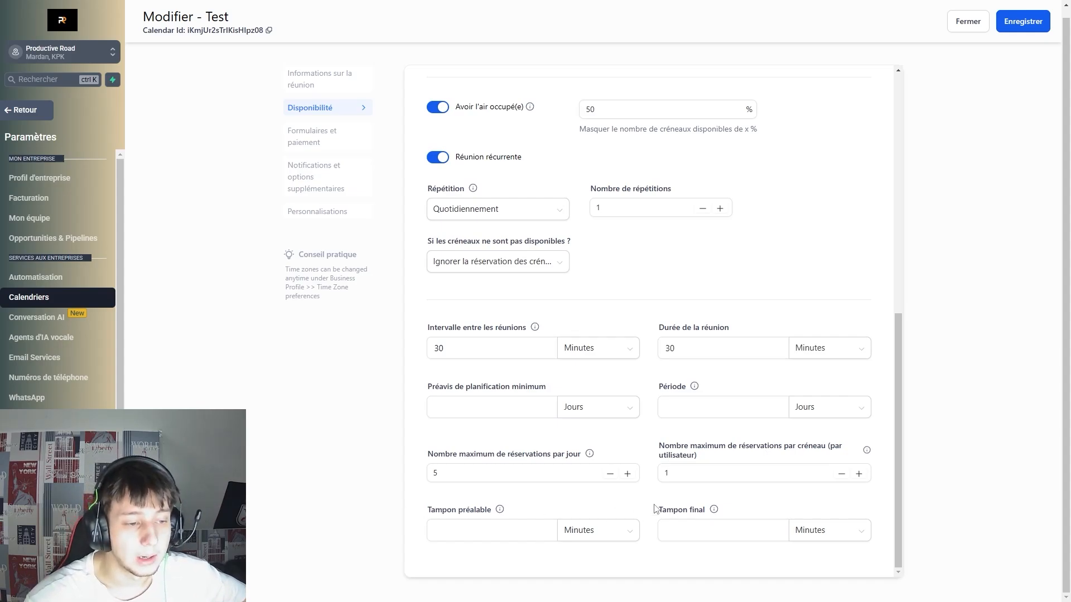
drag(654, 507, 751, 520)
click(829, 502)
scroll(846, 502, up, 7)
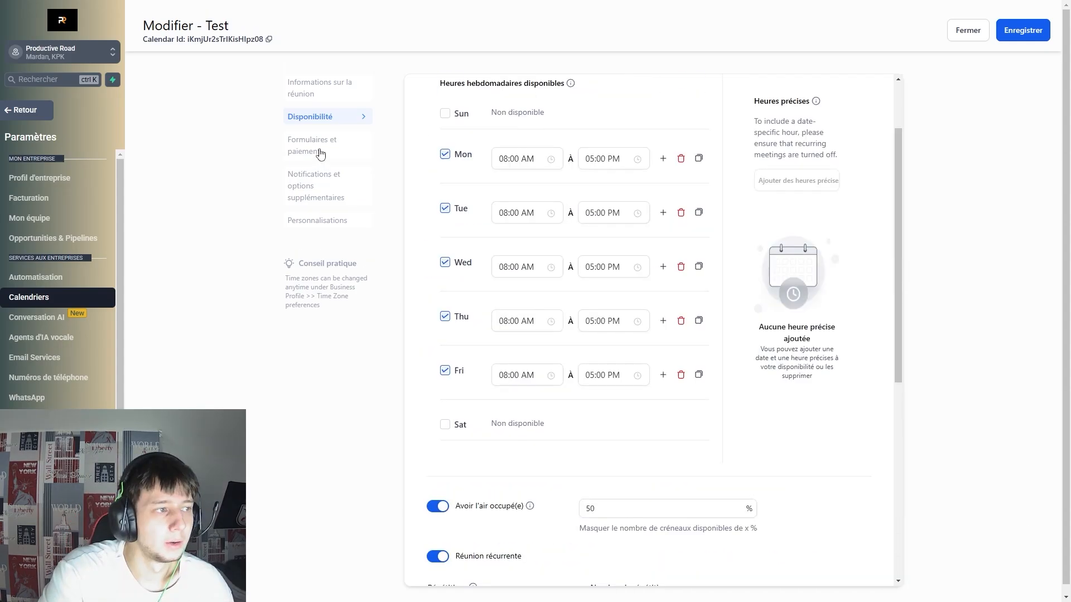
In Formulaires et paiement, try Form 1, then settle on the Par défaut booking form.
click(318, 151)
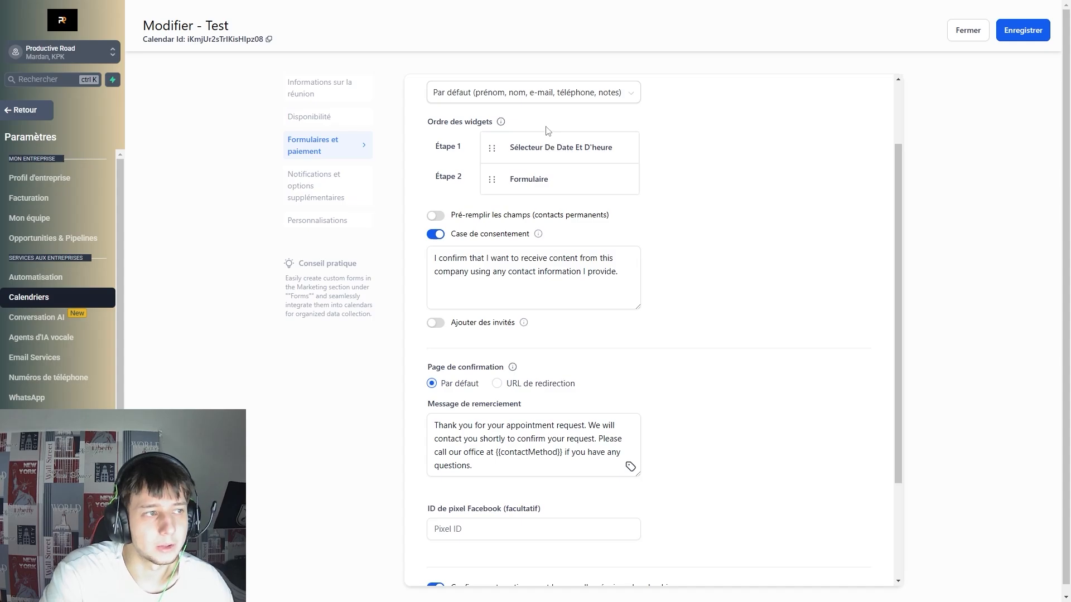
click(580, 99)
click(528, 198)
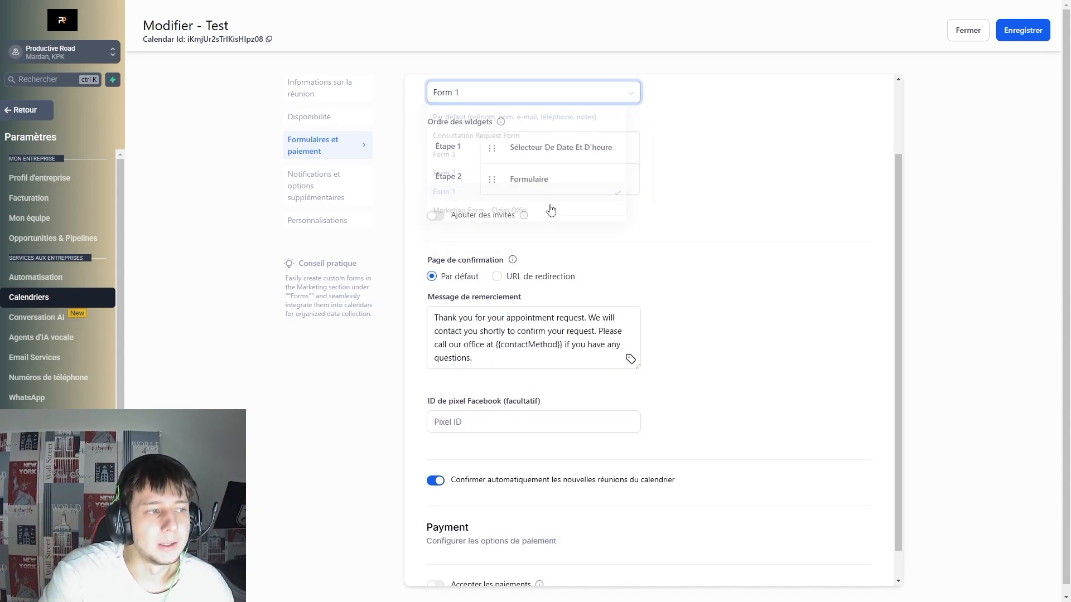
click(597, 92)
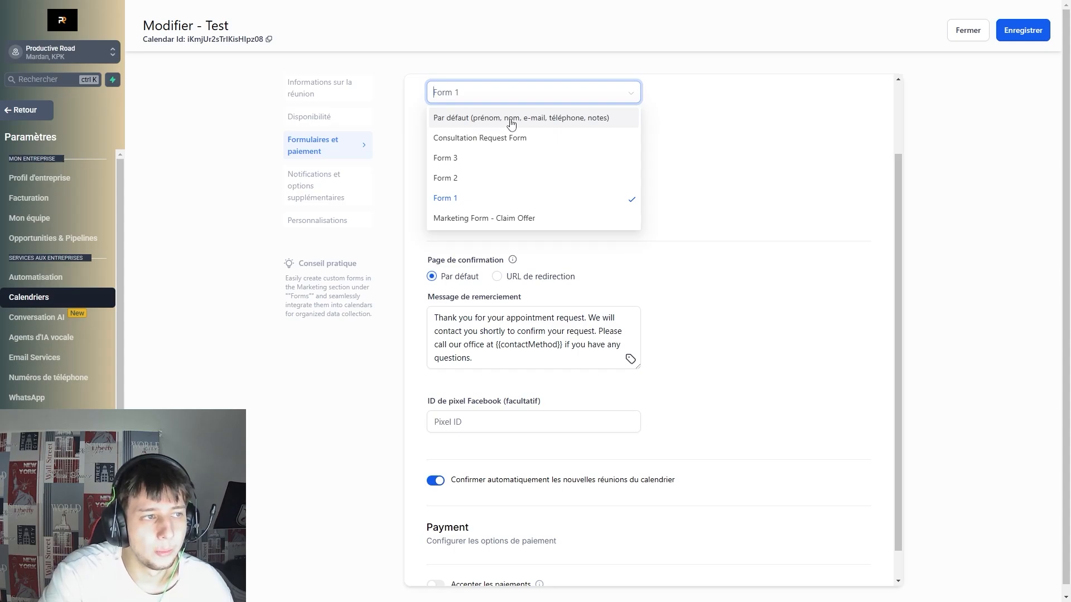
click(576, 119)
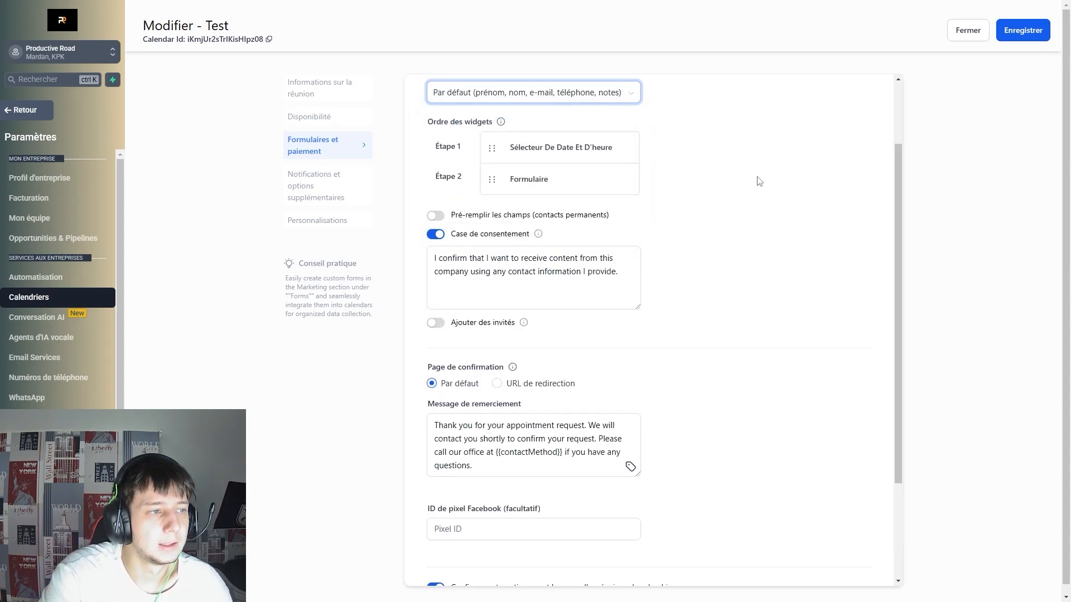
drag(662, 227, 526, 221)
click(704, 234)
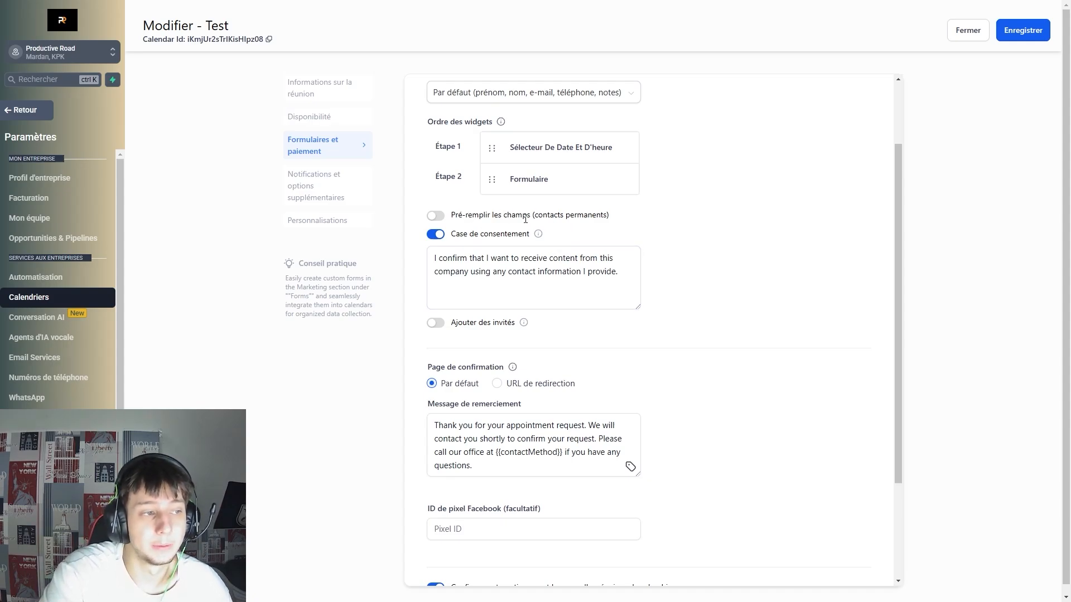
drag(451, 234, 479, 235)
click(727, 247)
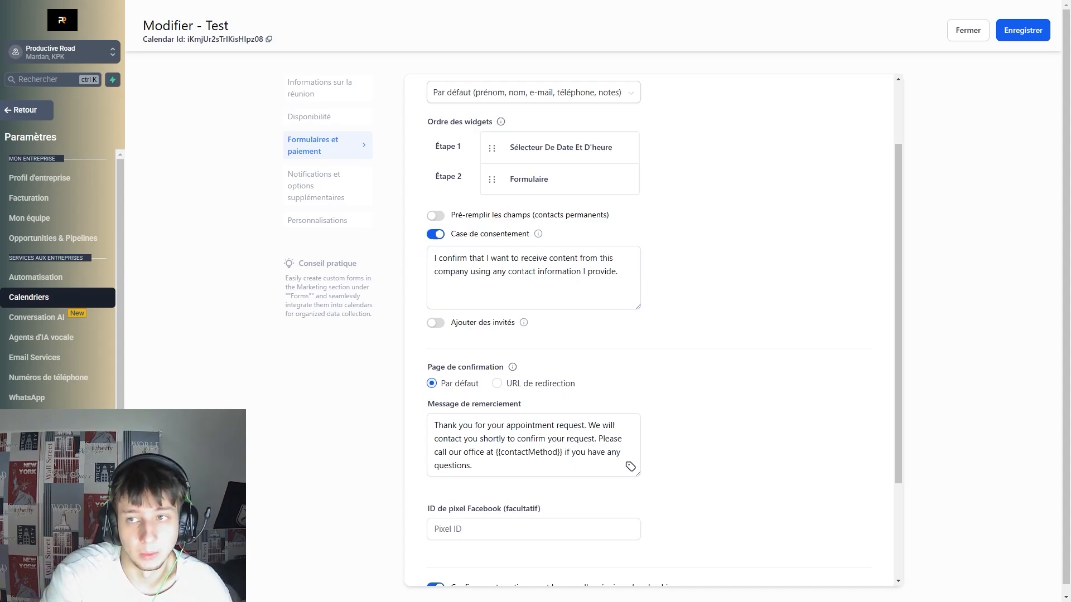
Turn on Ajouter des invités so bookers can add guests by name and e-mail.
click(436, 324)
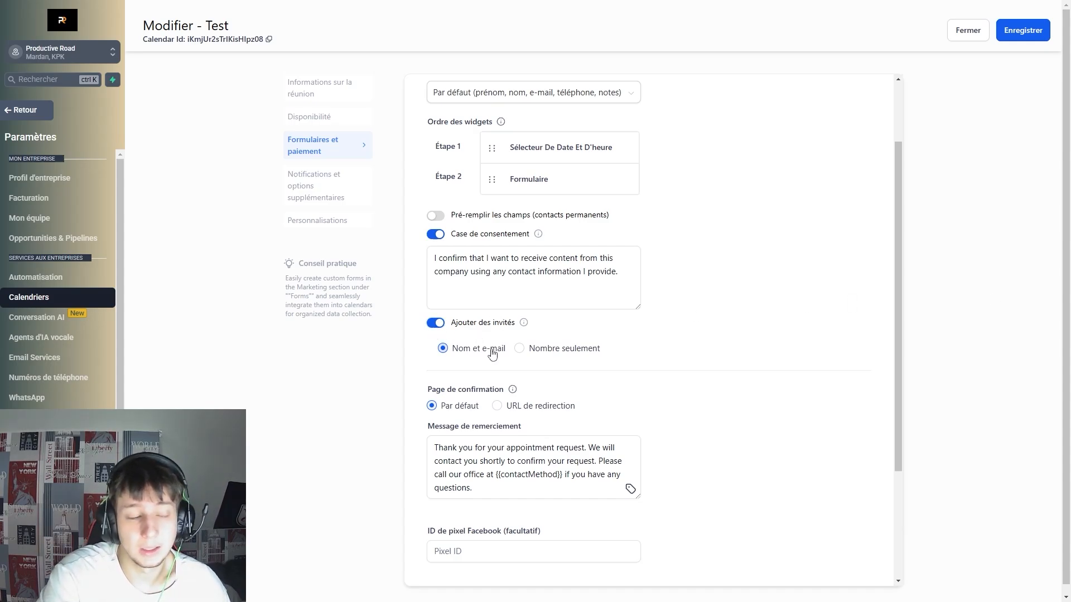
scroll(558, 335, down, 2)
scroll(558, 312, down, 1)
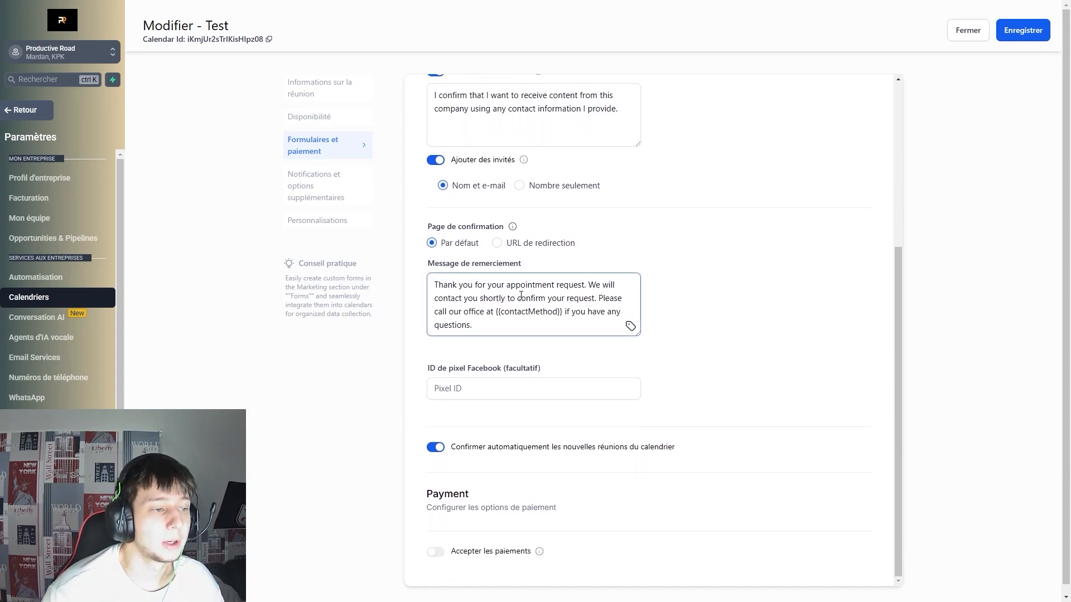
drag(444, 286, 567, 312)
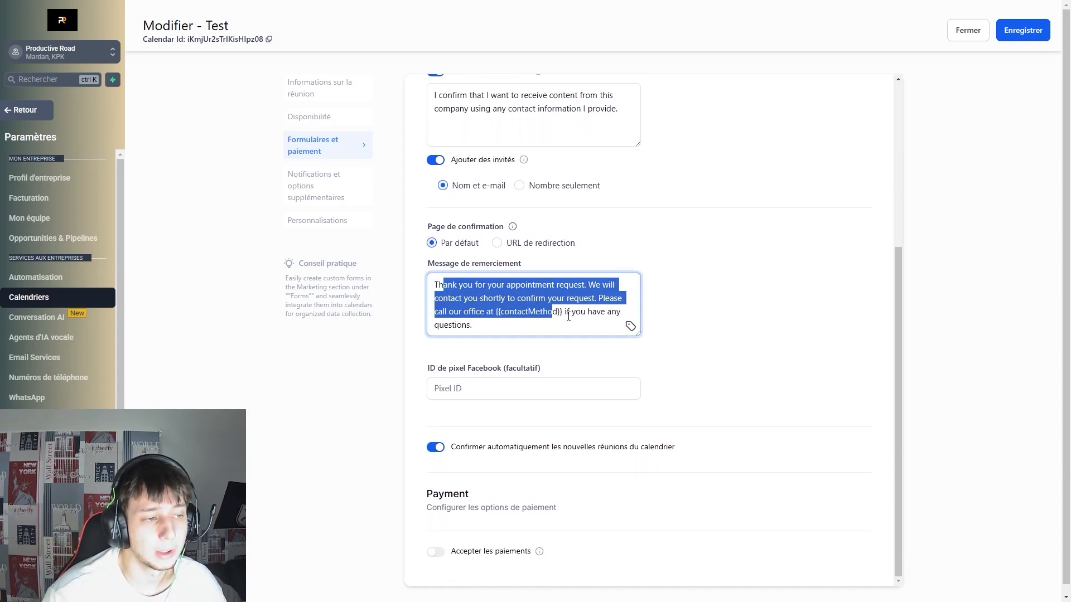
click(567, 312)
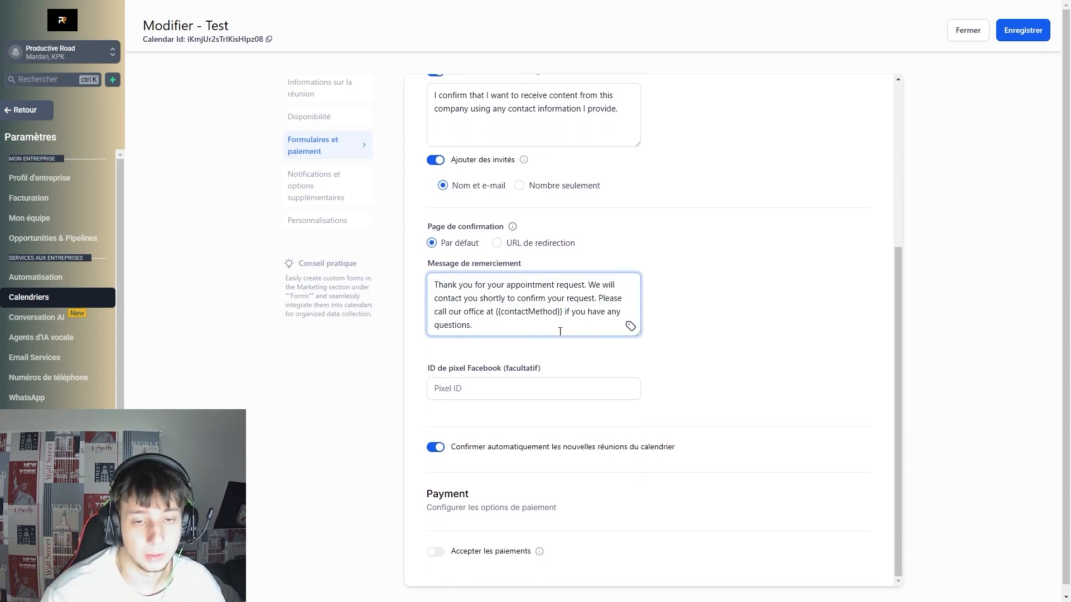
Try the redirect-to-URL option, then keep the default confirmation page and pixel ID field.
click(501, 245)
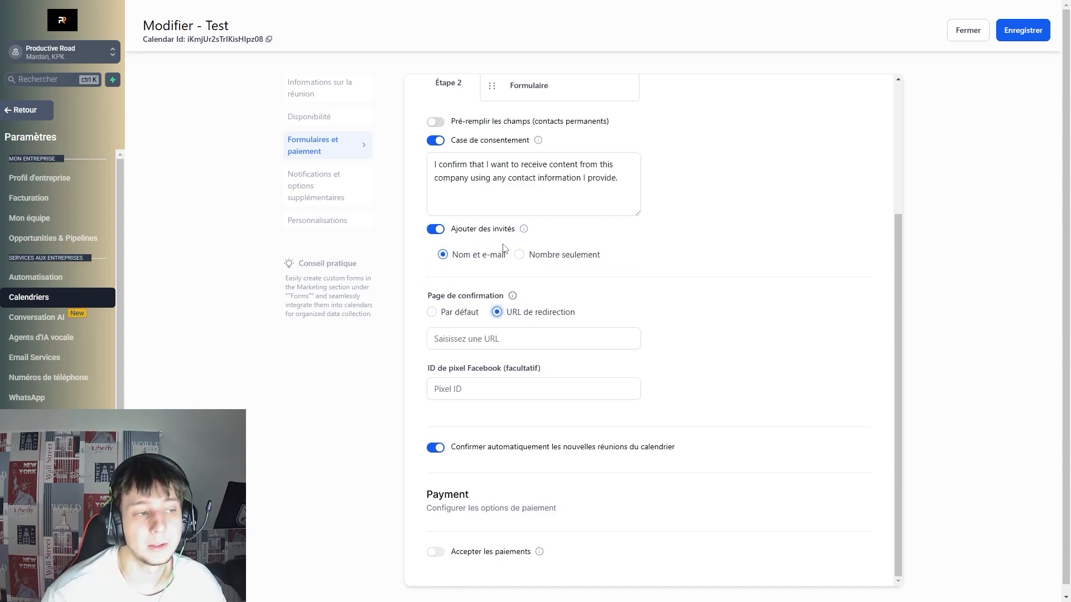
click(453, 342)
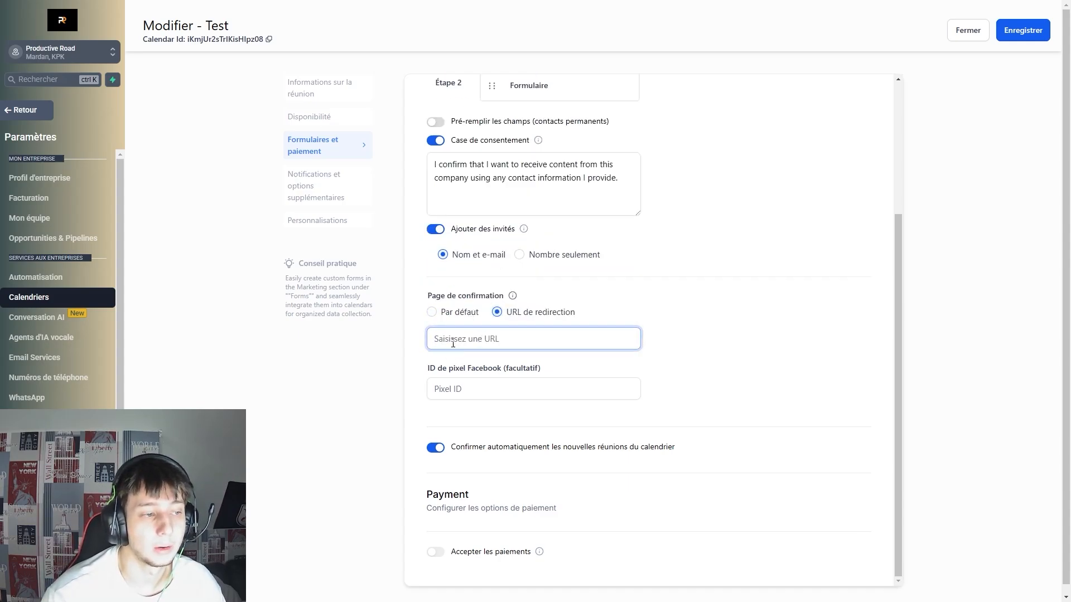
click(431, 312)
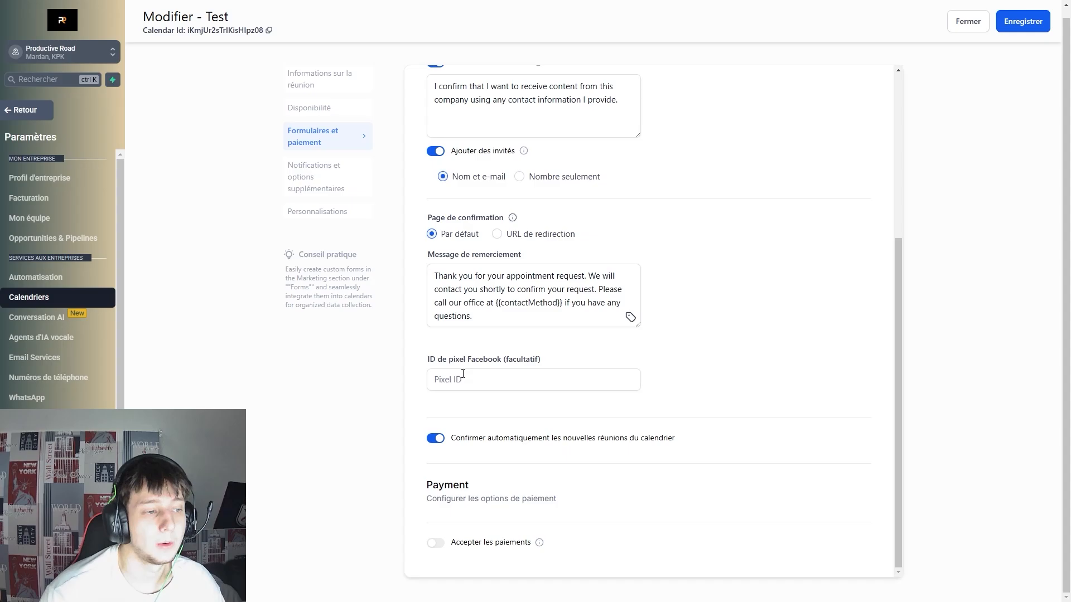
click(501, 385)
click(559, 416)
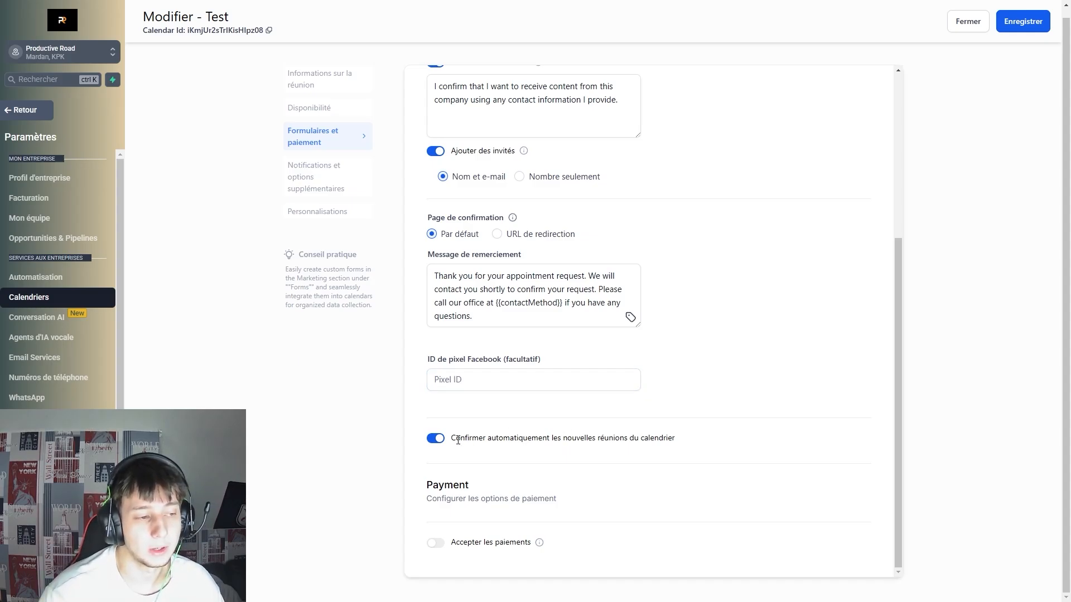
Turn off Confirmer automatiquement so new meetings aren't auto-confirmed.
drag(458, 440, 613, 441)
click(723, 452)
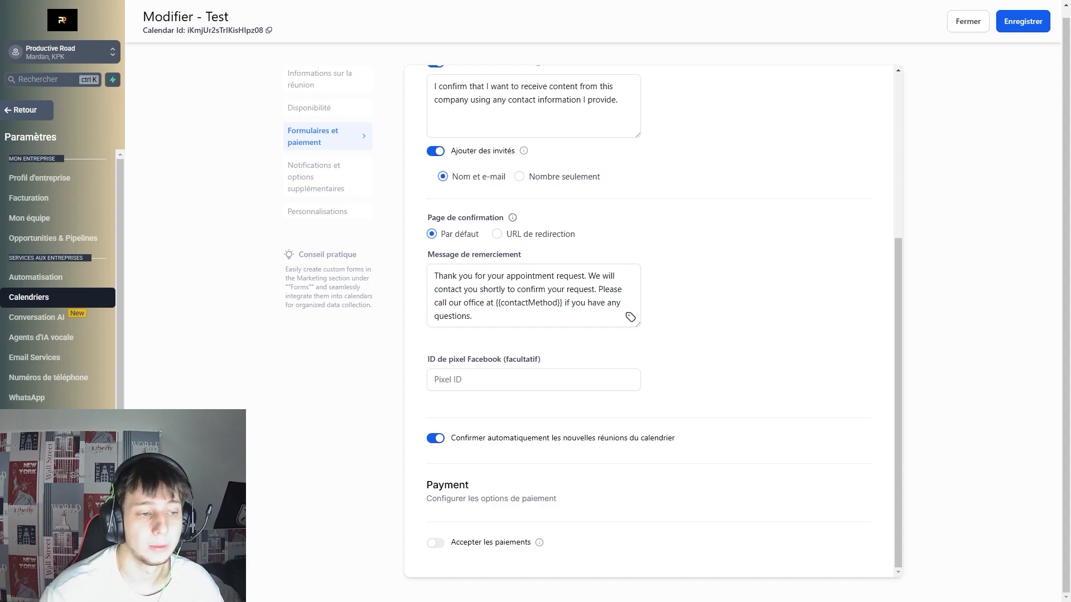
click(438, 439)
drag(453, 435, 510, 452)
click(708, 440)
click(631, 450)
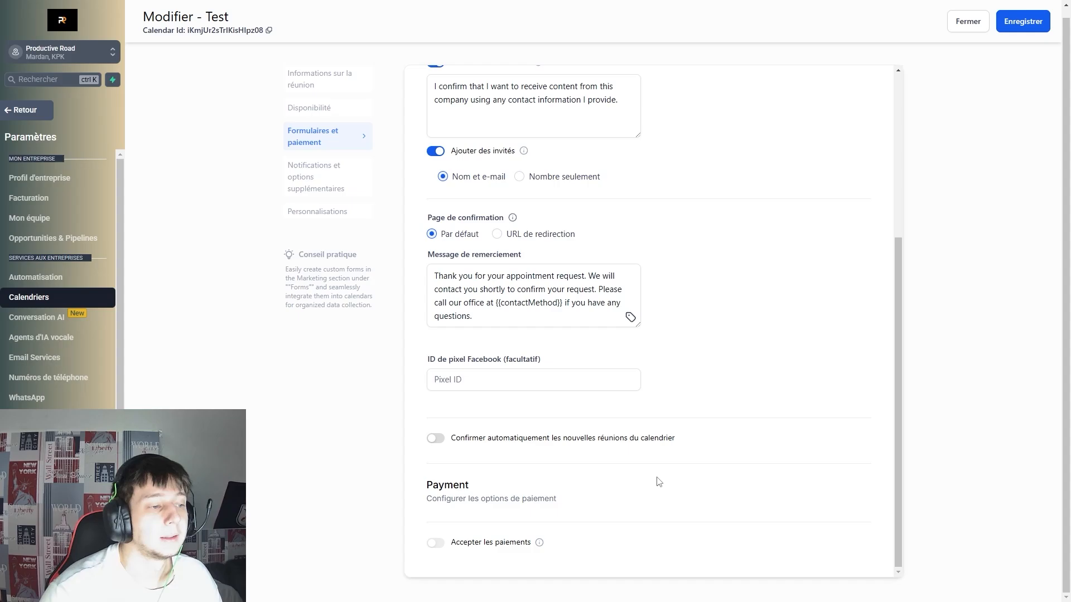
scroll(589, 479, up, 2)
scroll(558, 477, down, 2)
Open Notifications et options supplémentaires and scroll down to the cancellation and rescheduling policy.
click(311, 174)
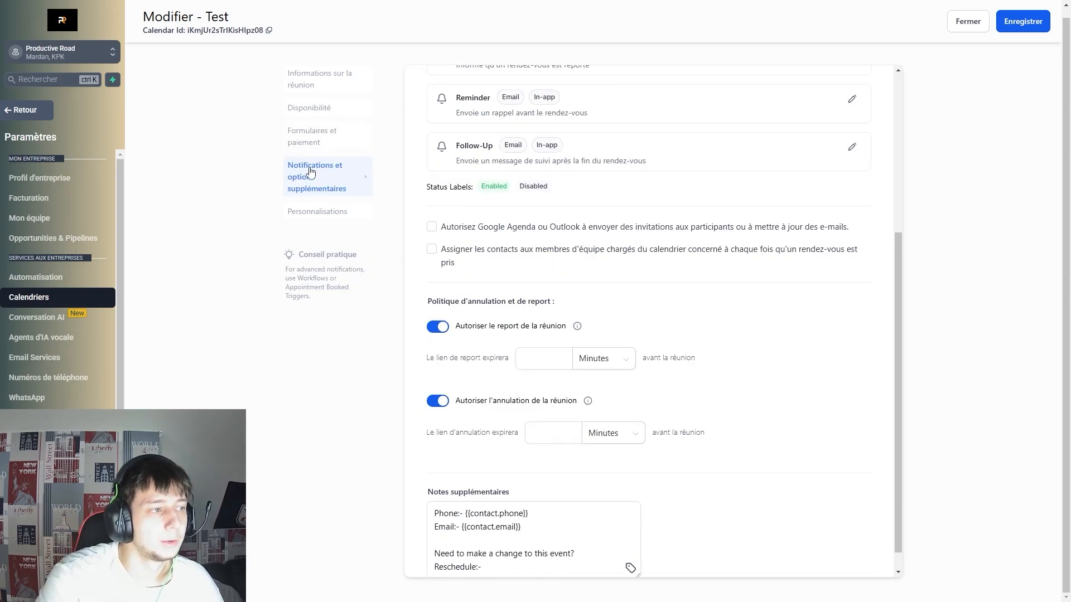
scroll(530, 195, up, 5)
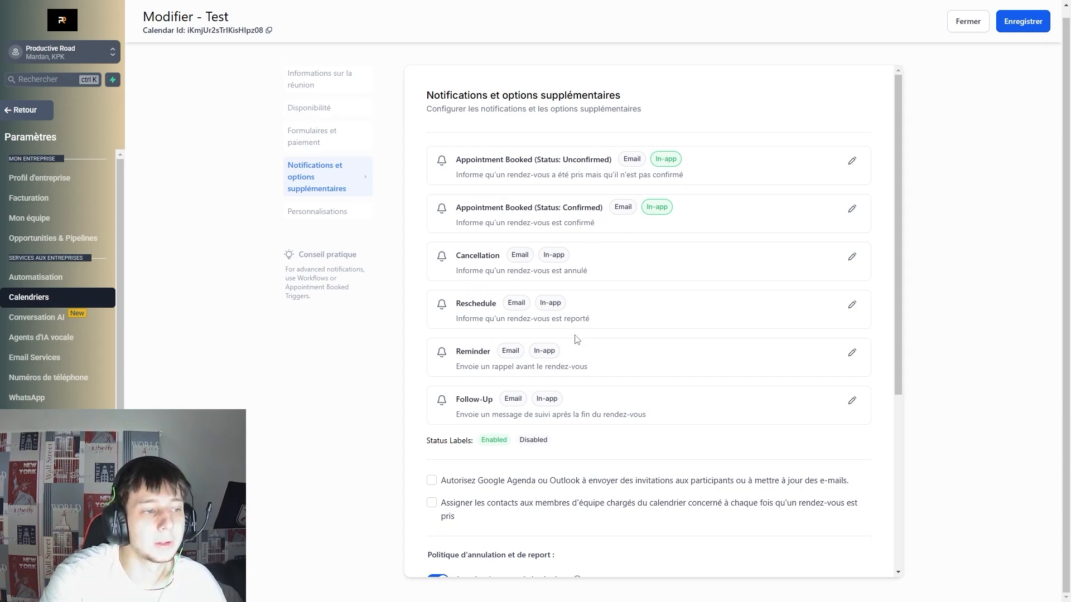
scroll(580, 280, down, 1)
scroll(592, 323, down, 1)
scroll(686, 329, down, 3)
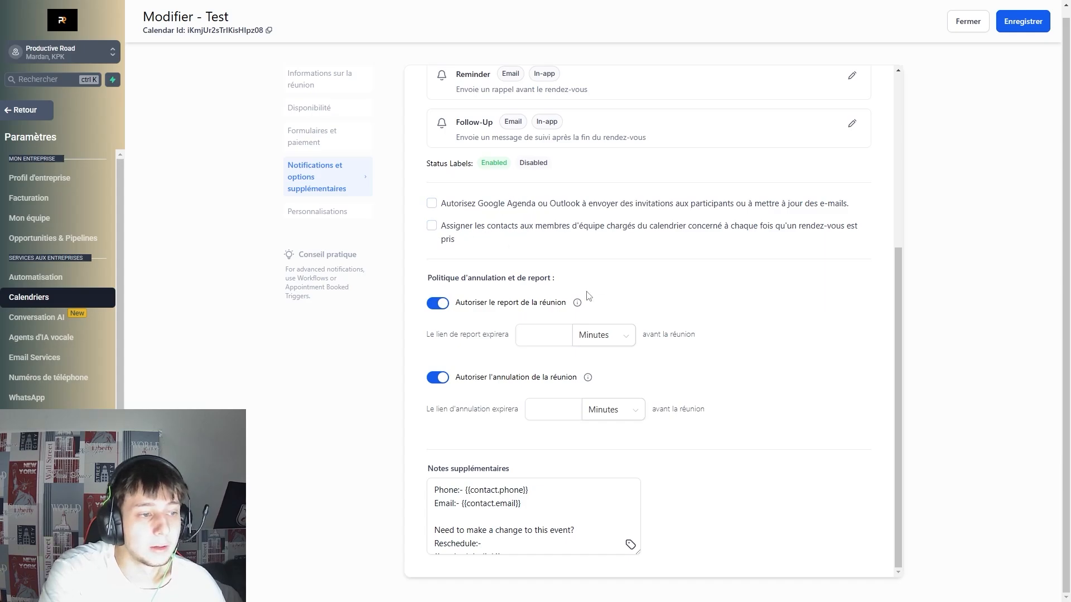
Set 'Le lien de report expirera' to 20 Minutes.
triple_click(535, 277)
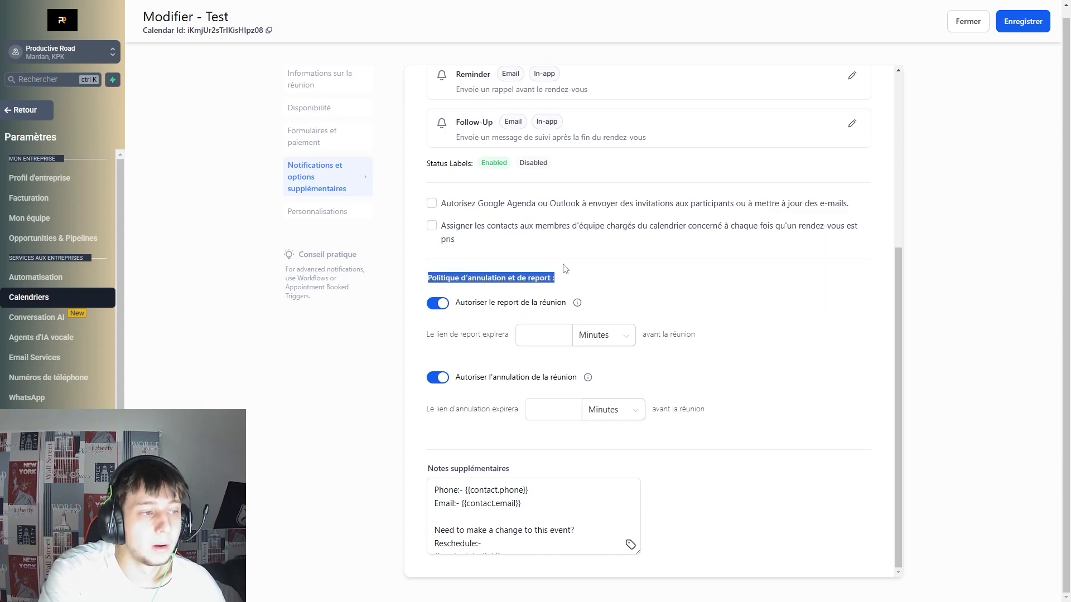
click(619, 280)
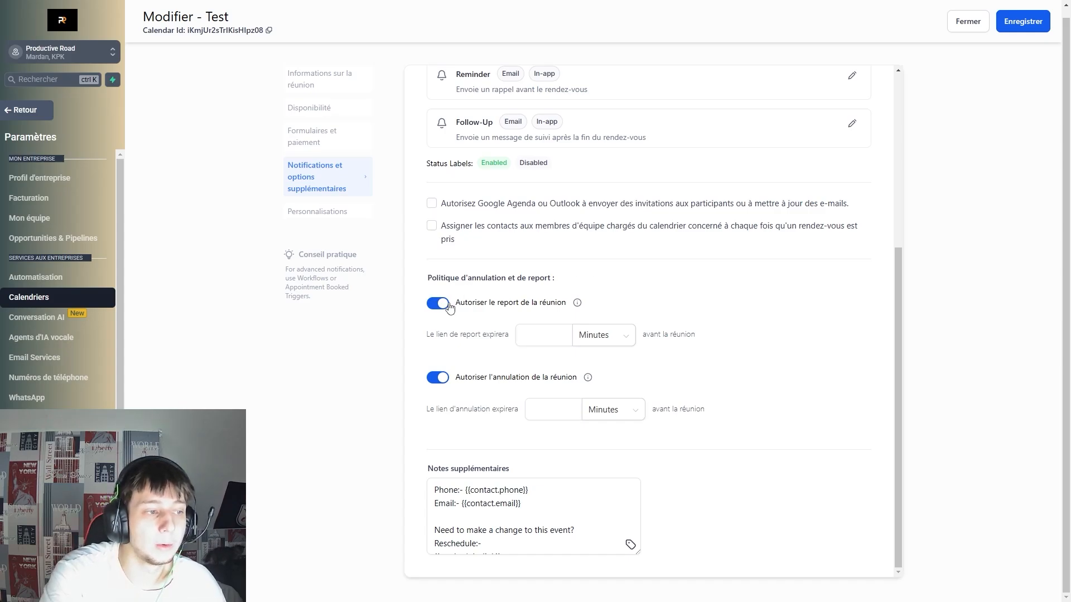
click(524, 337)
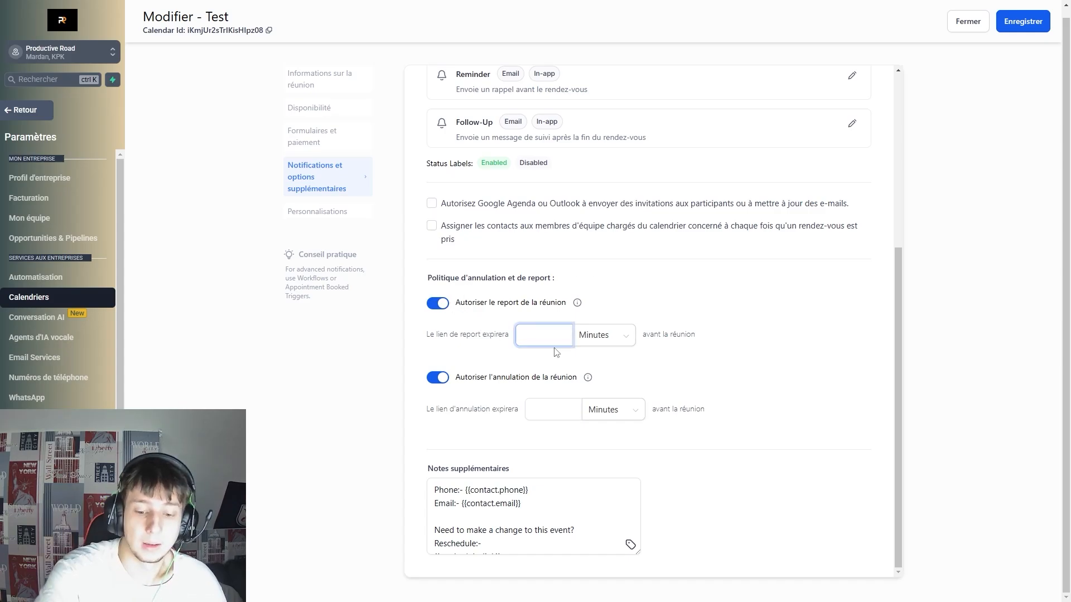
text(20)
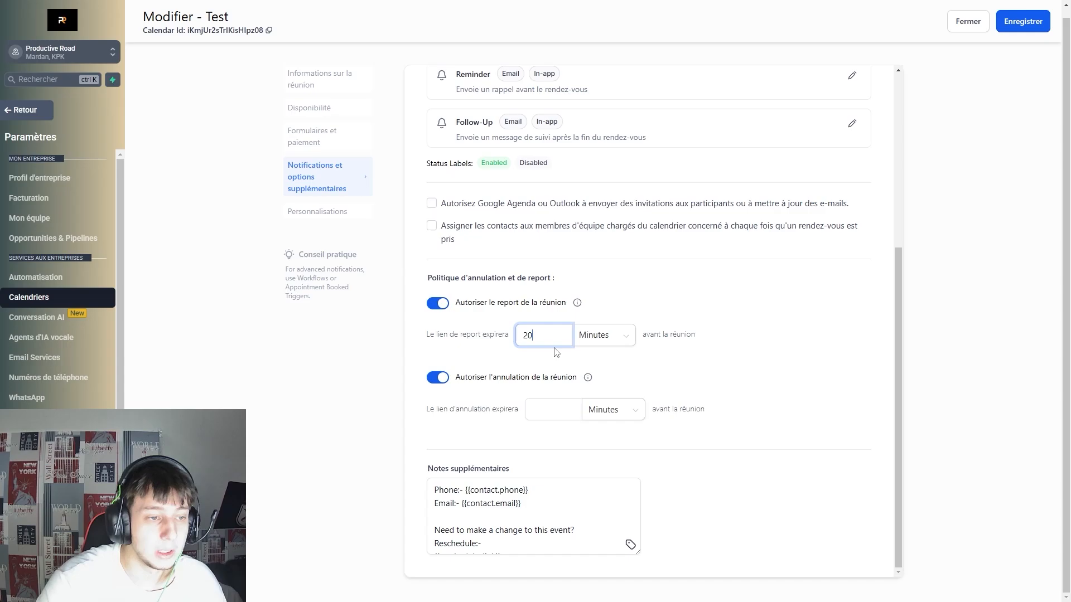
click(605, 337)
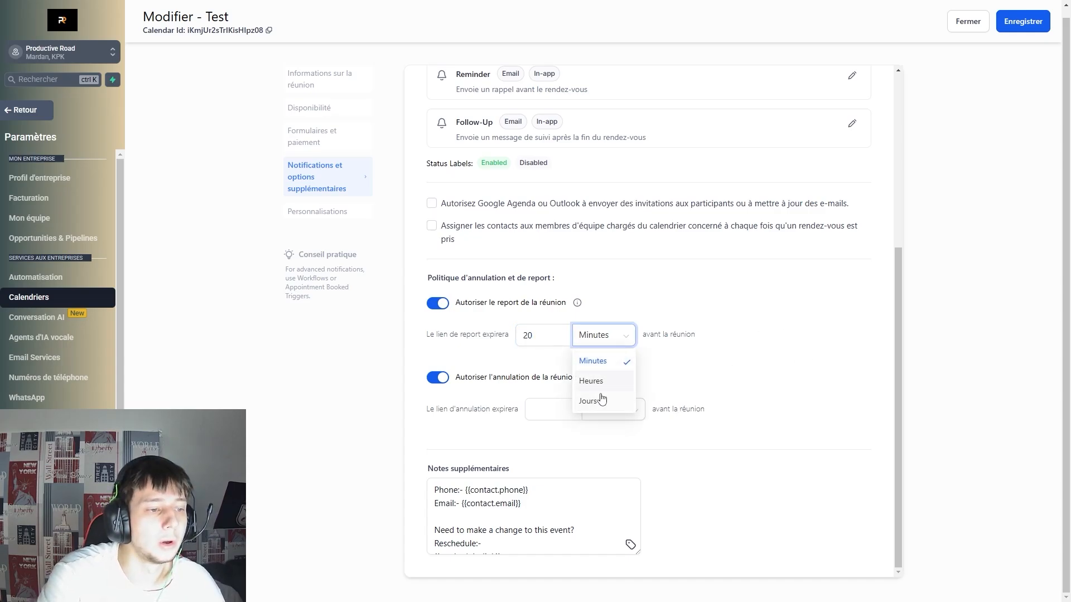
click(708, 394)
Review the cancellation expiry and notes, then go to the Personnalisations settings.
drag(466, 377, 603, 409)
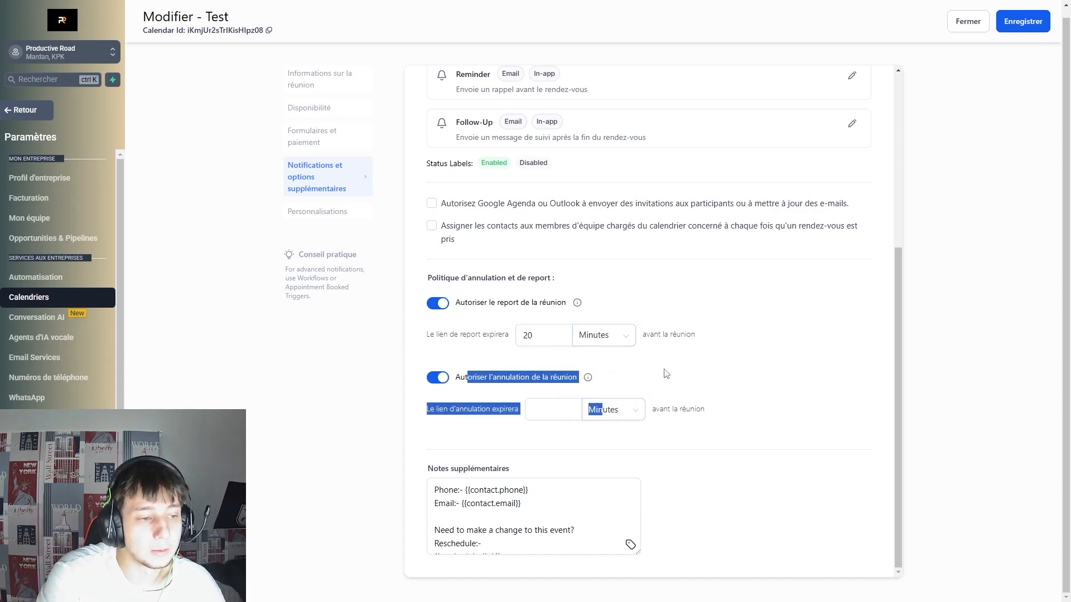
click(740, 360)
drag(551, 377, 500, 377)
click(809, 371)
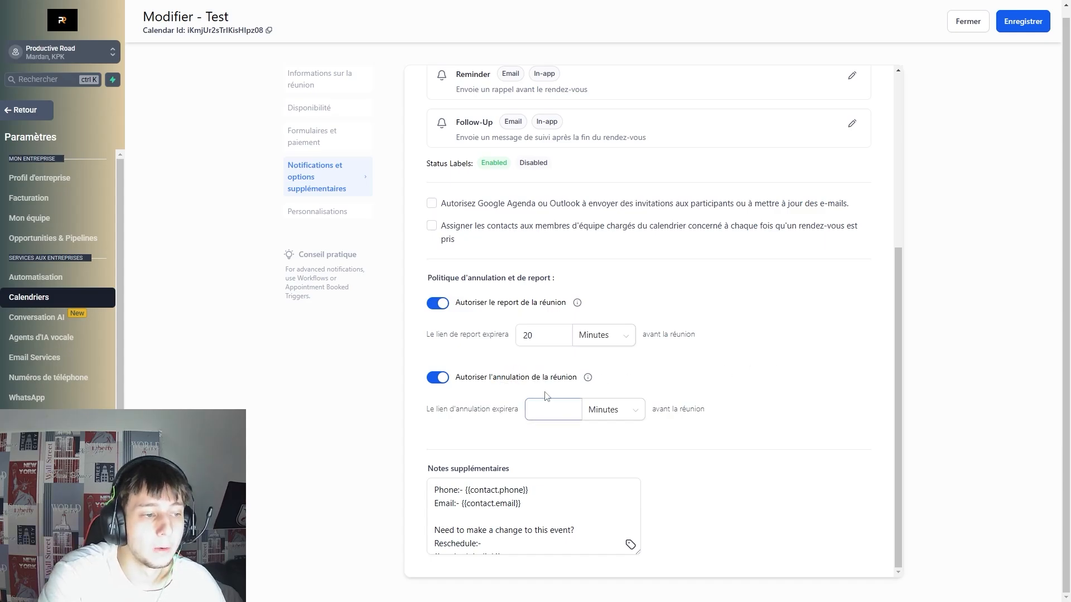
double_click(508, 303)
click(760, 334)
scroll(510, 517, down, 2)
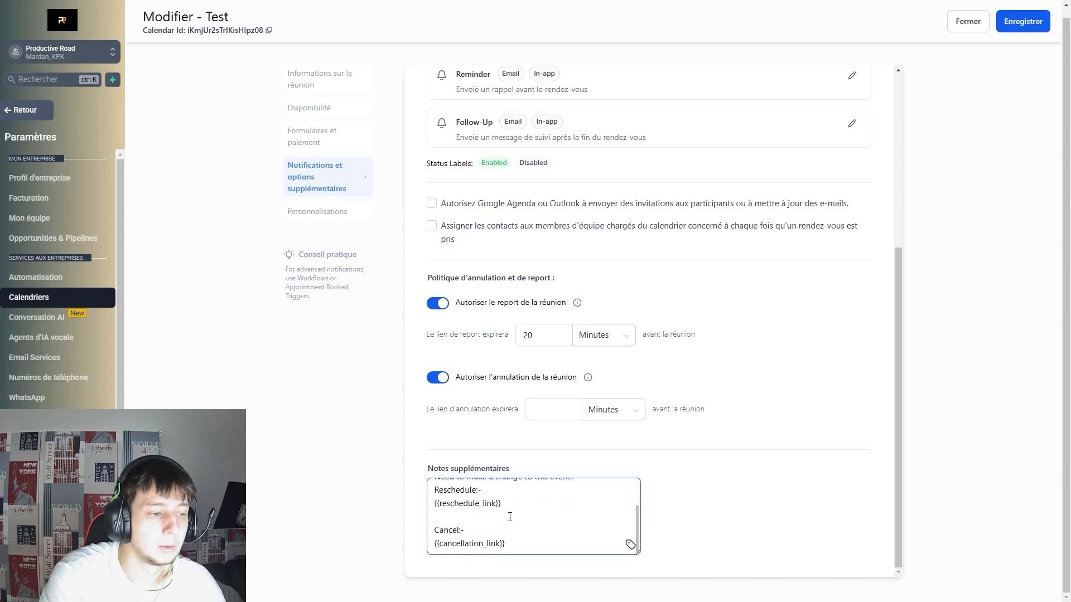
scroll(512, 523, up, 2)
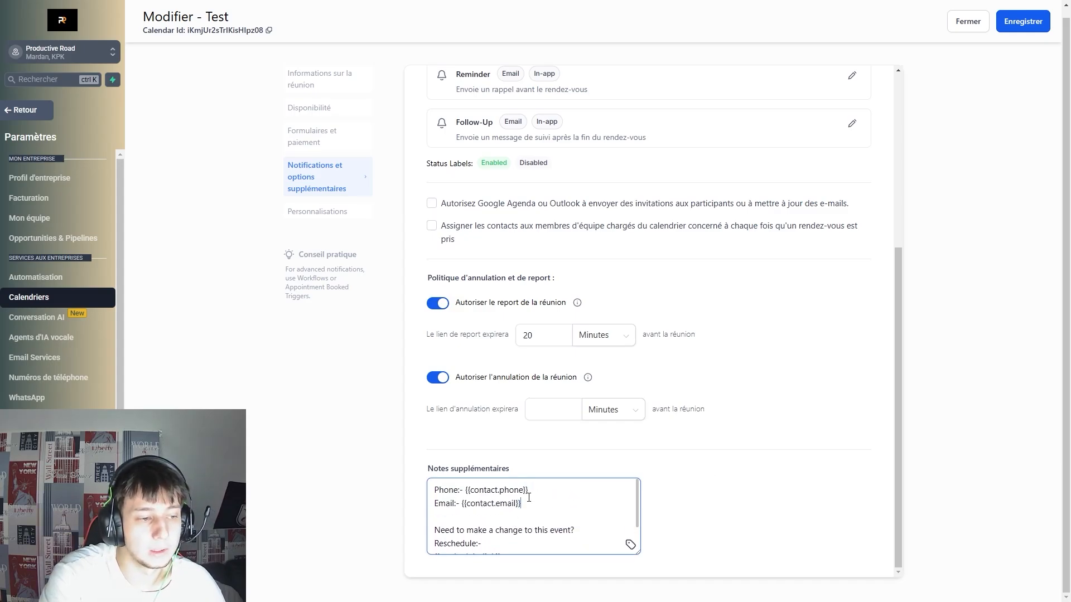
double_click(529, 497)
click(550, 517)
click(328, 212)
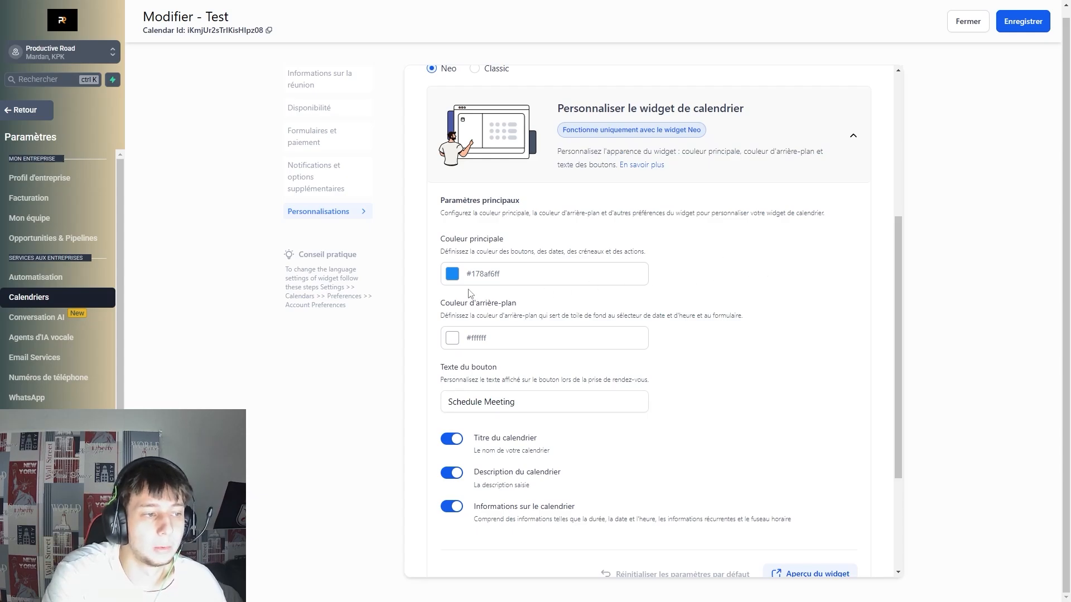
Keep the Neo widget style and the 'Schedule Meeting' button text.
scroll(468, 294, up, 5)
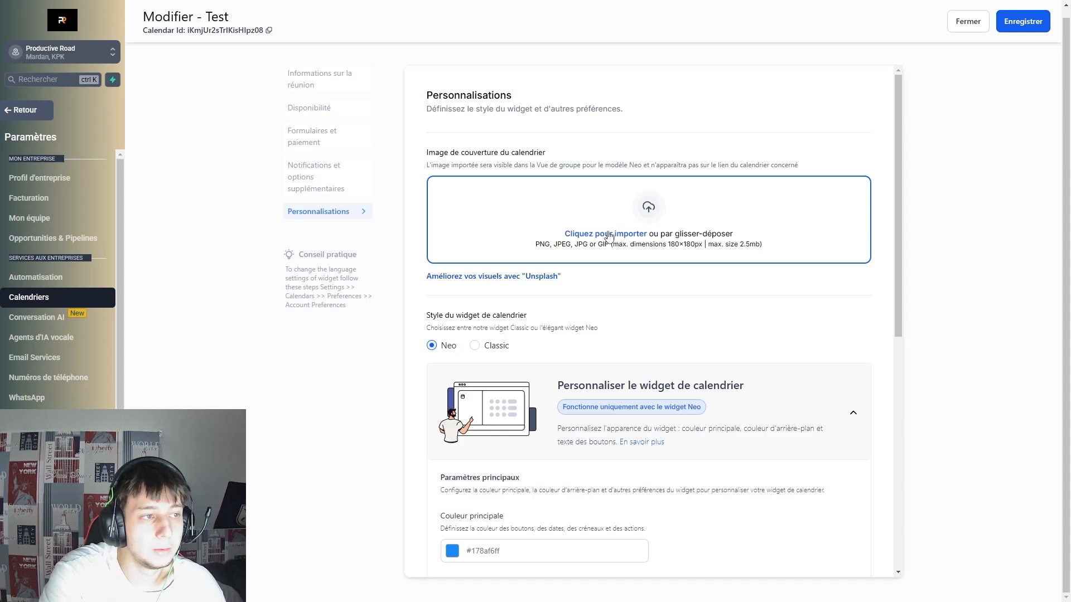
scroll(549, 291, down, 2)
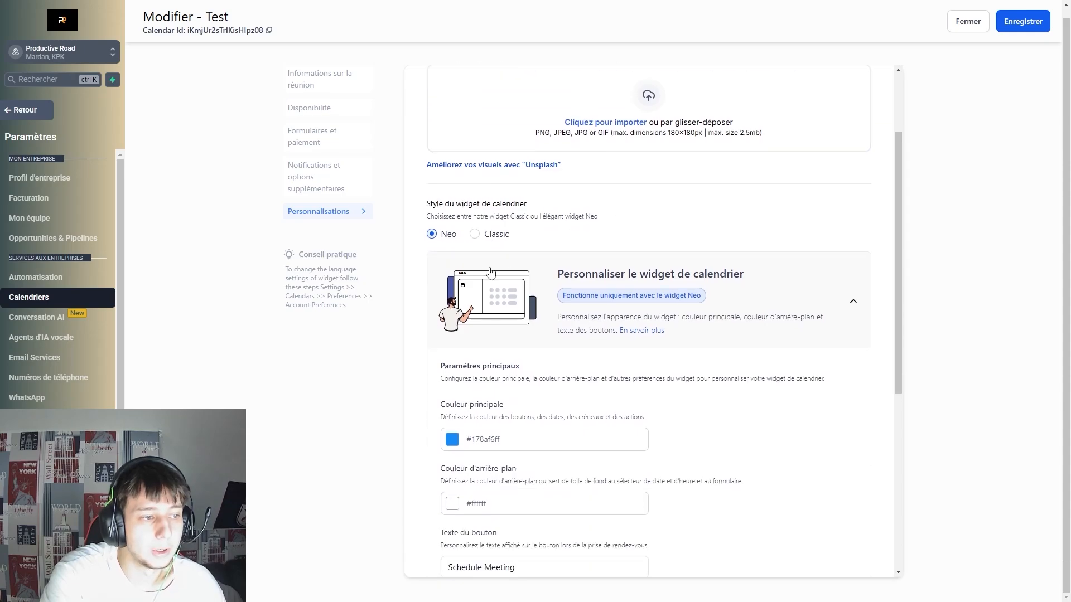
click(474, 236)
click(432, 236)
scroll(514, 313, down, 6)
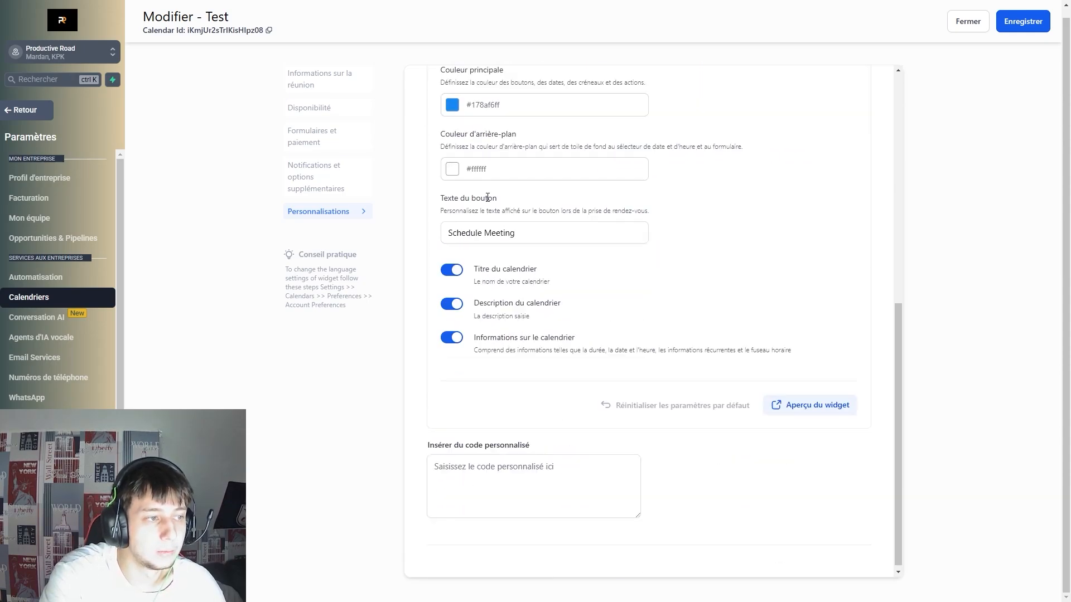
drag(467, 233, 538, 239)
click(537, 238)
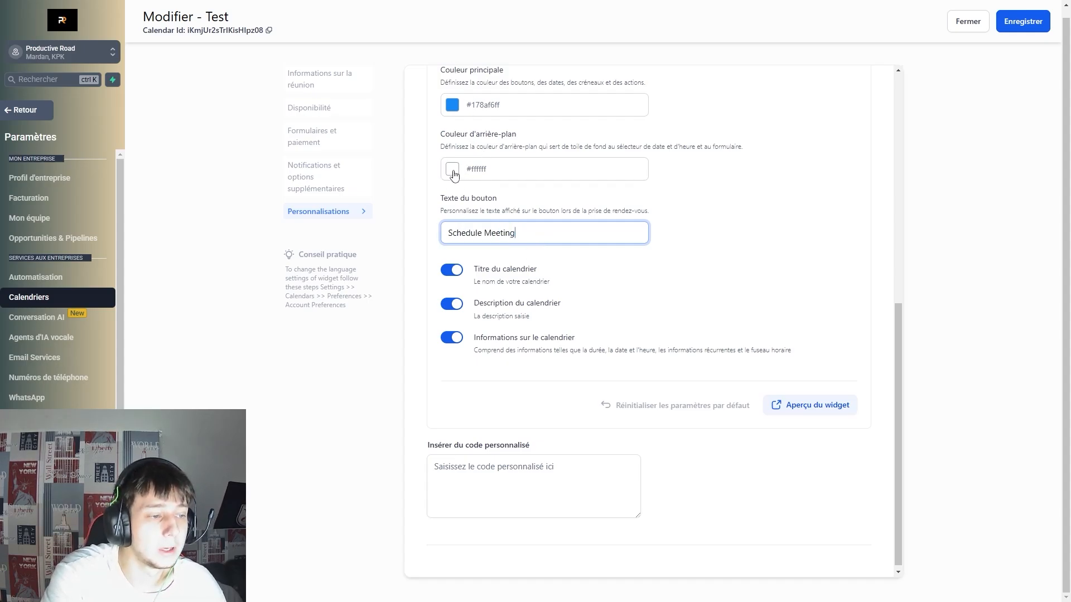
Check the custom code box and save the Test calendar with Enregistrer.
click(563, 468)
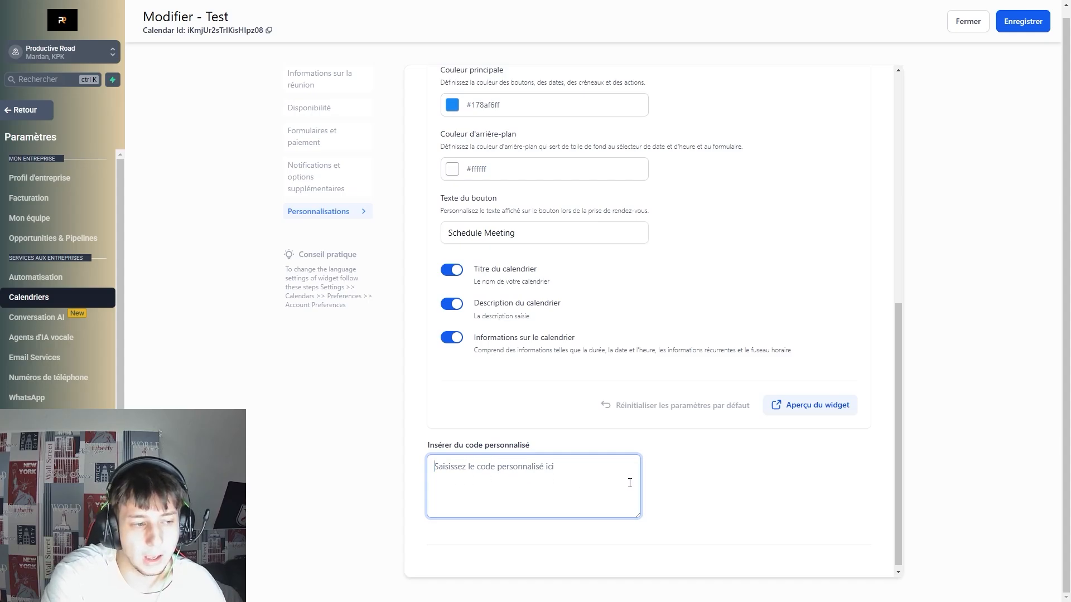
click(705, 484)
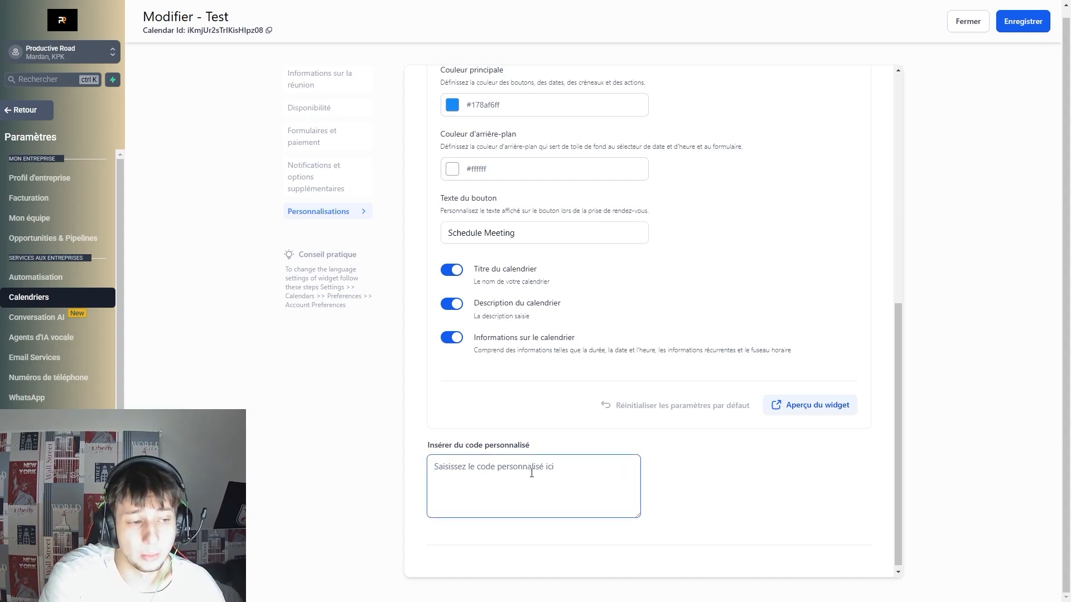
click(714, 477)
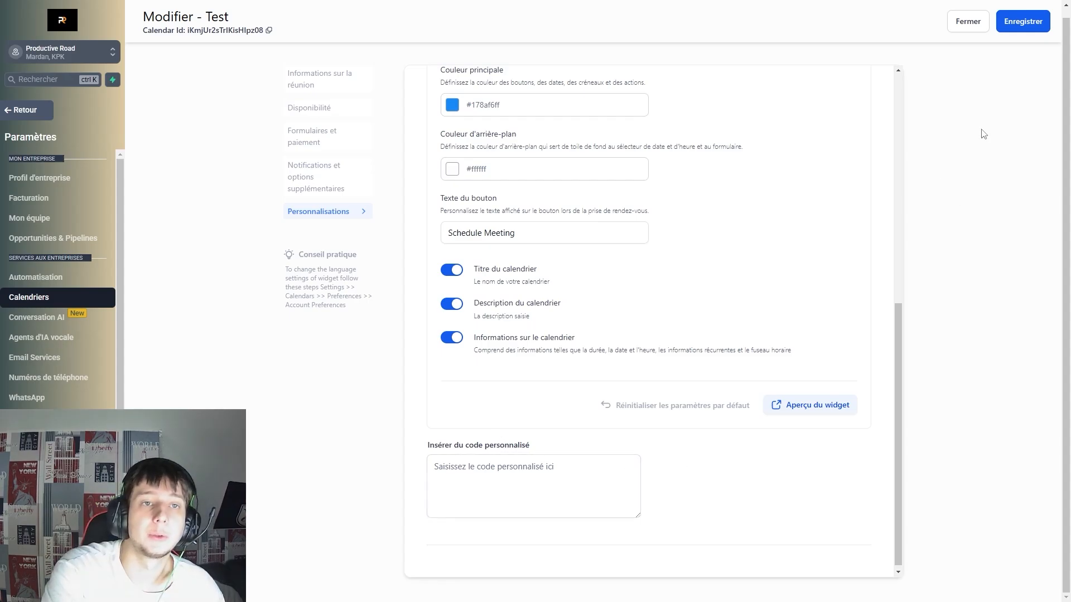
click(1026, 23)
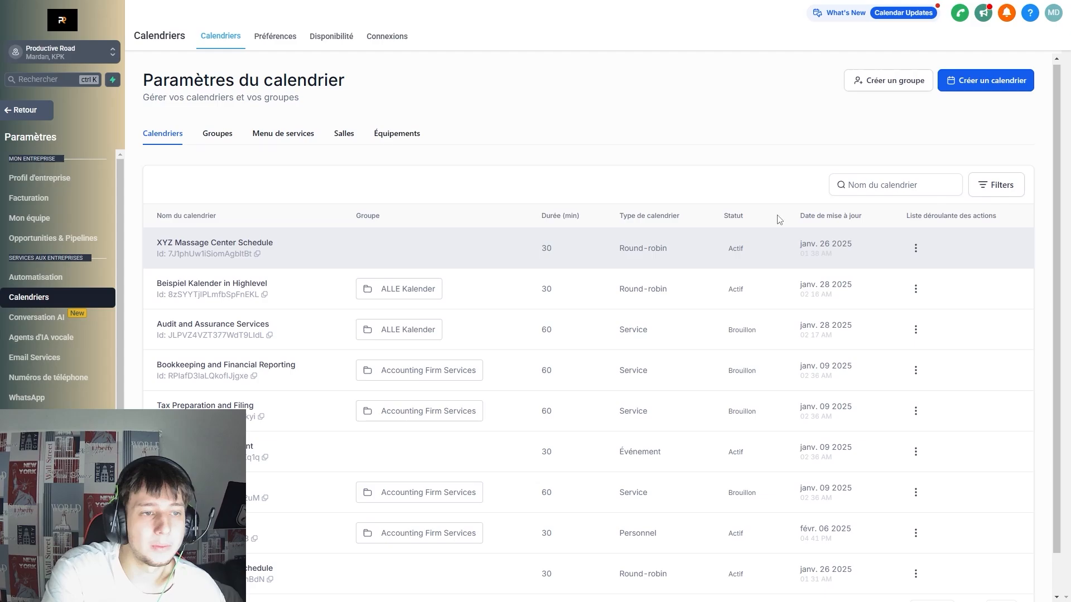
Start a new calendar with 'Créer un calendrier' from the Calendar Settings list.
click(971, 85)
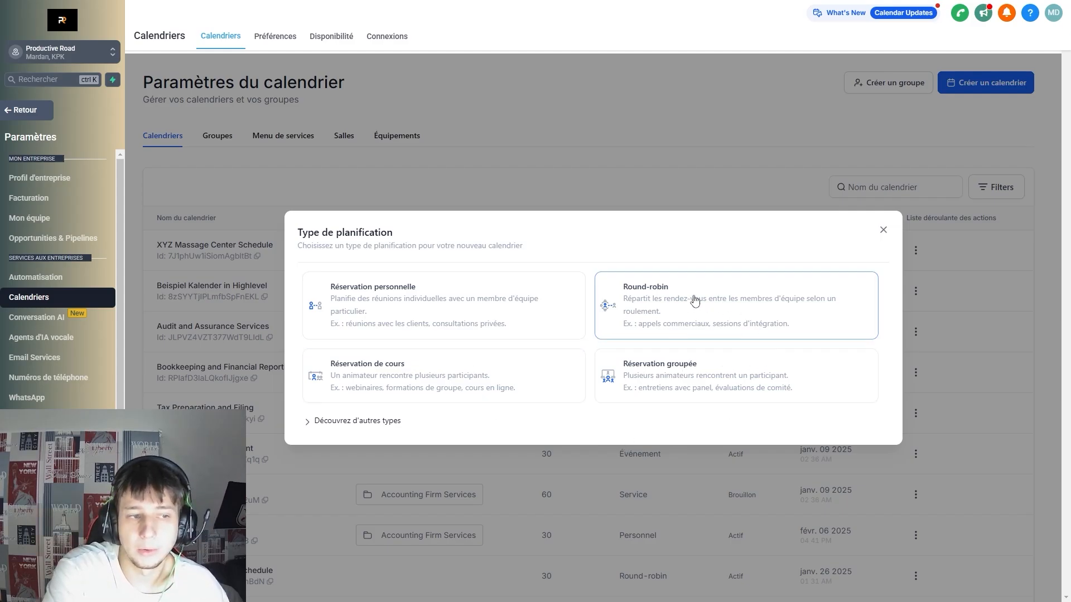
Choose Round-robin, name the calendar TEST1, and add three team members.
click(683, 328)
click(550, 148)
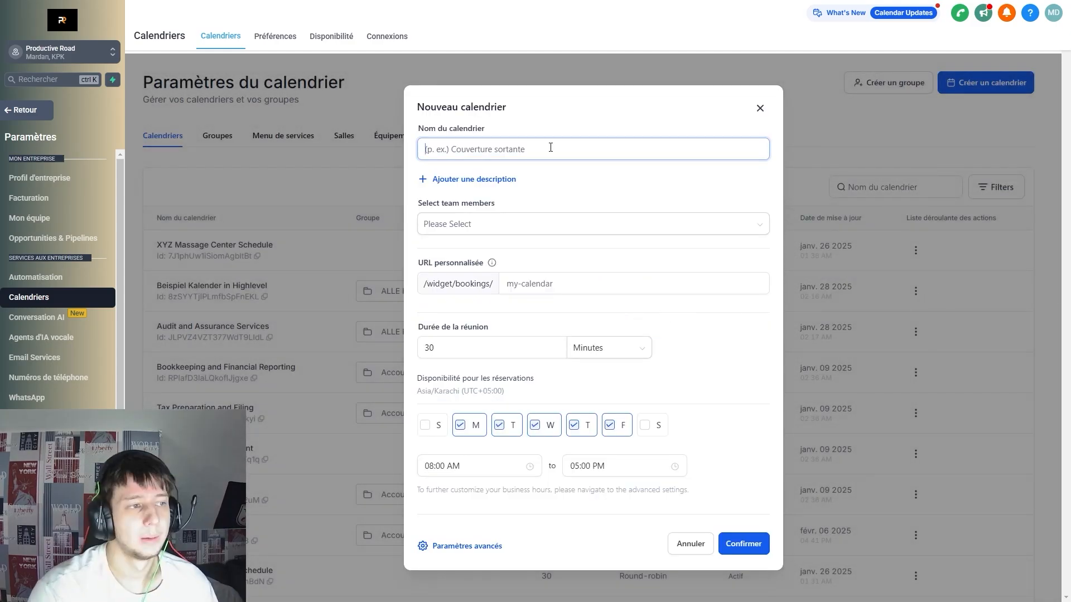
text(TEST1)
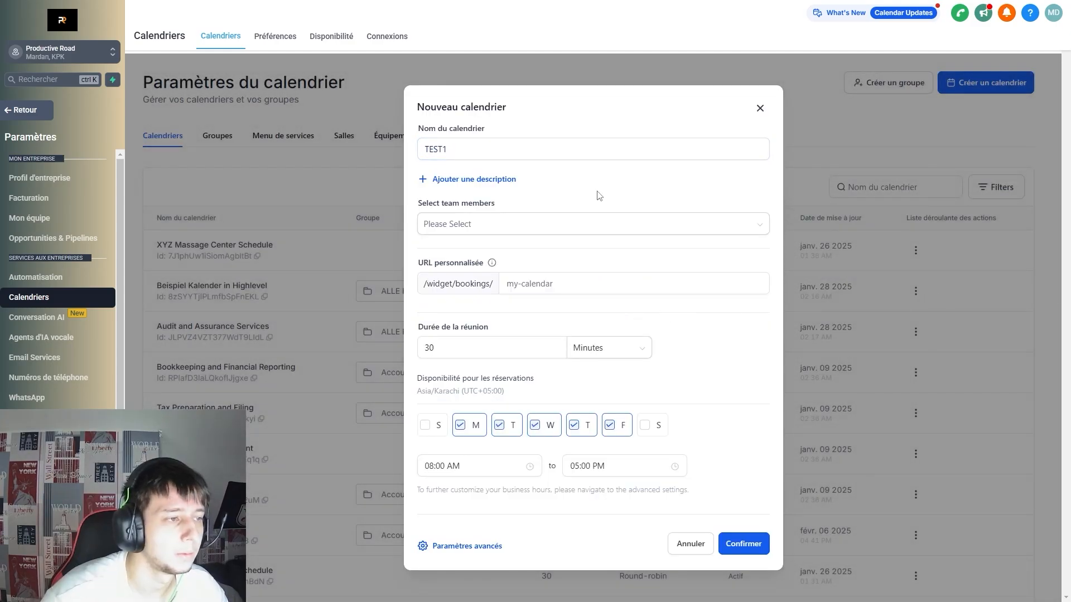
click(583, 225)
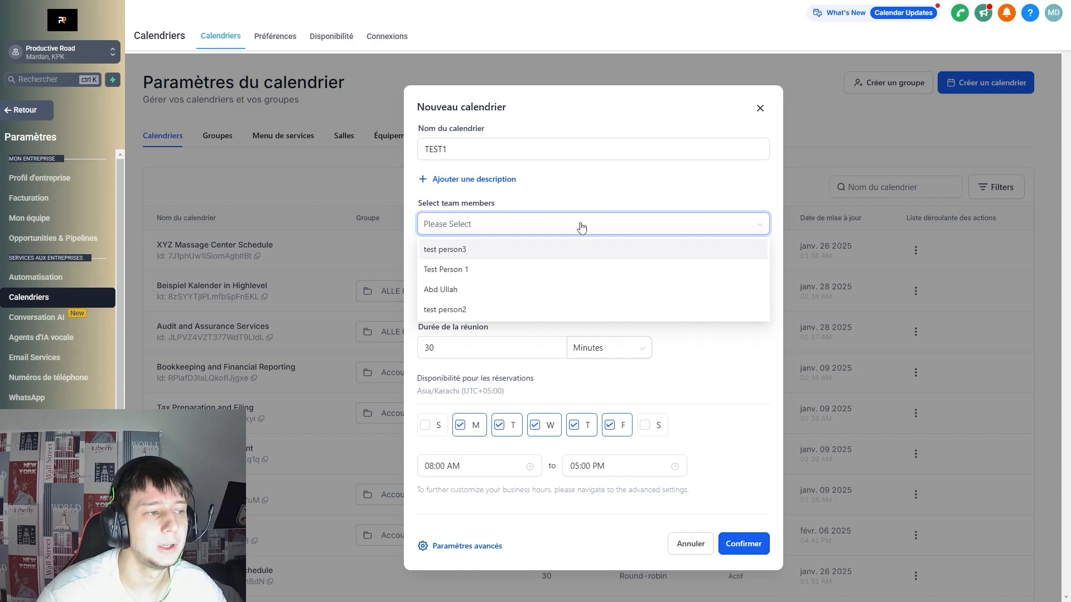
click(498, 272)
click(529, 250)
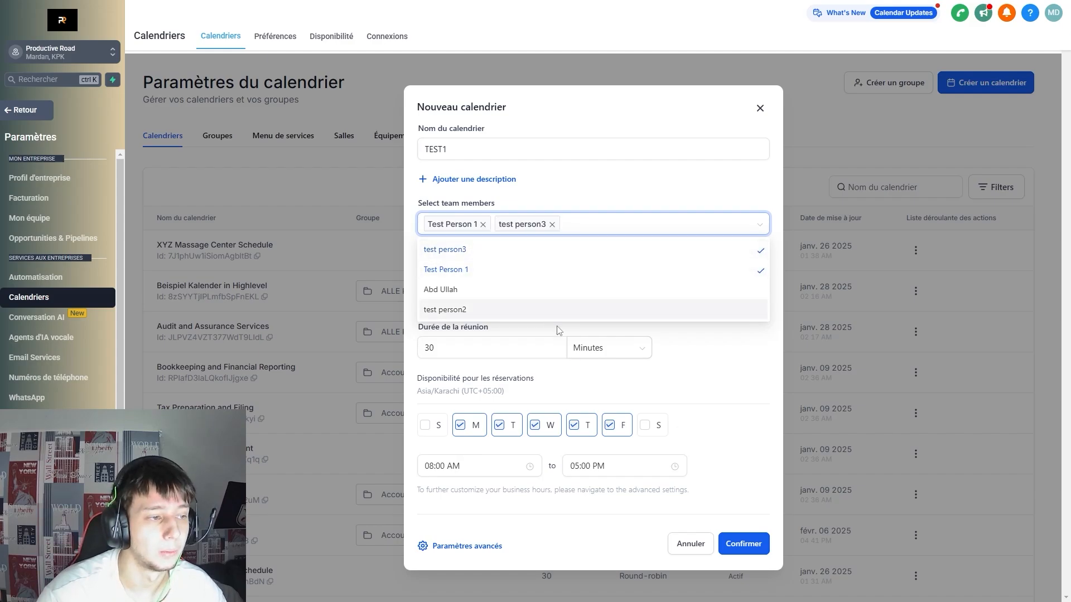
click(536, 310)
click(607, 295)
click(608, 296)
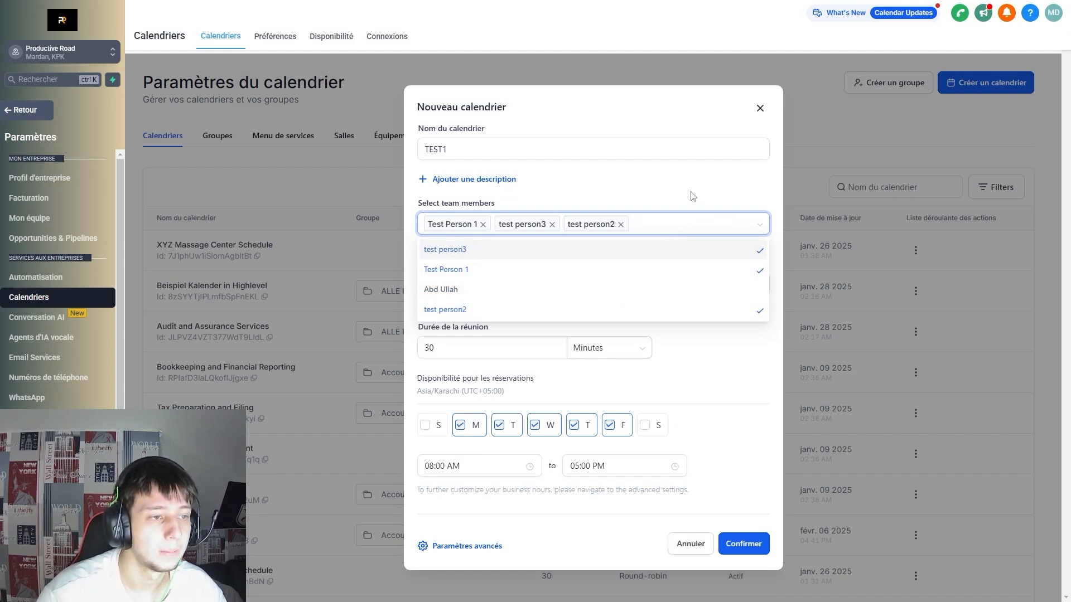
click(692, 193)
Keep the custom booking URL testghdjjs and go to Paramètres avancés.
click(505, 278)
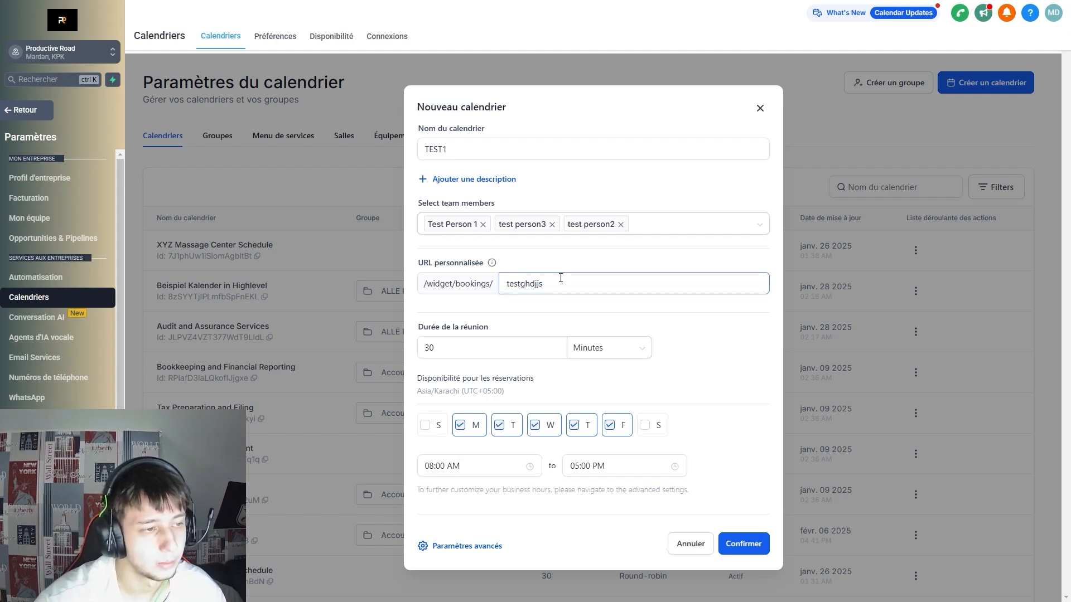
drag(561, 280, 497, 283)
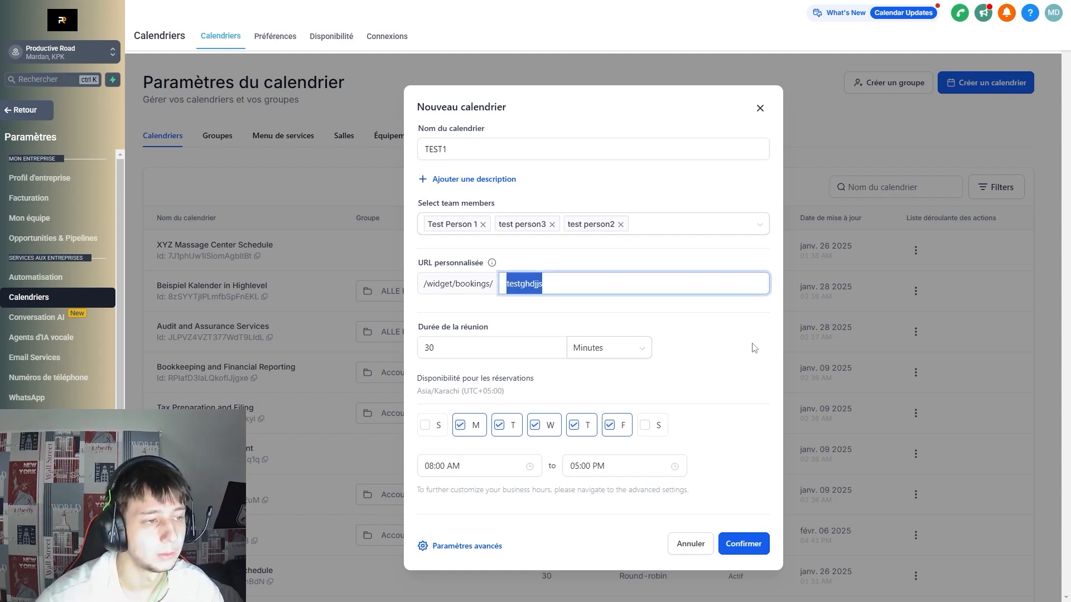
click(754, 349)
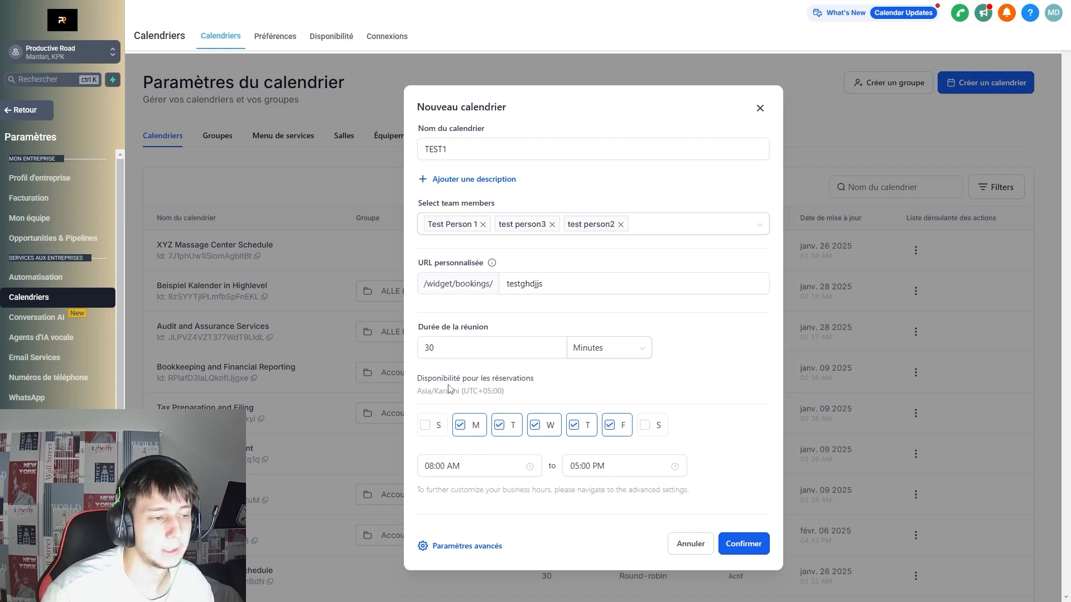
click(473, 546)
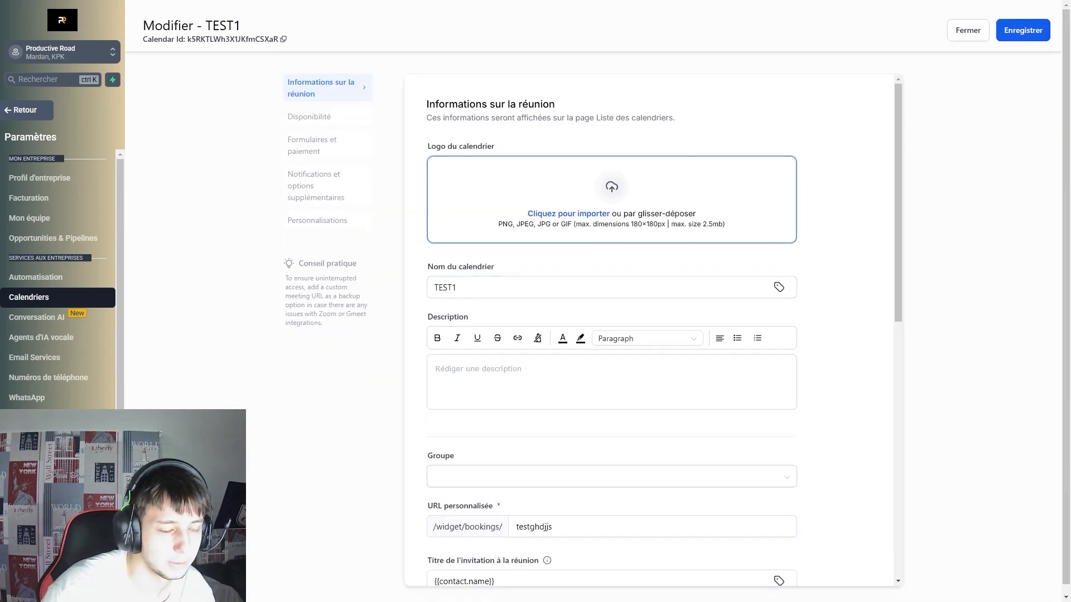
scroll(808, 308, down, 10)
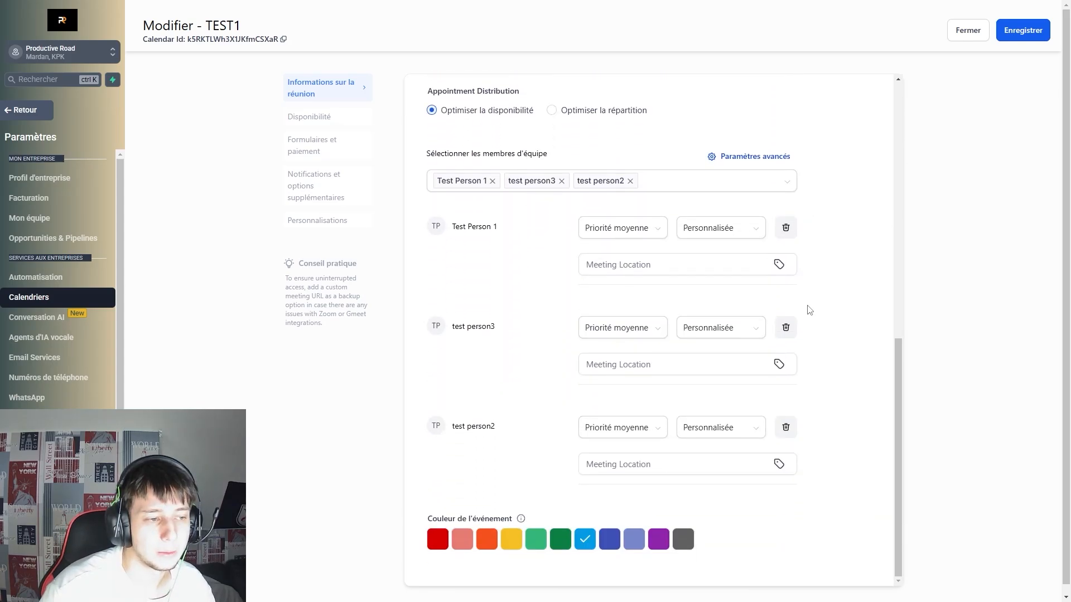
scroll(810, 304, up, 3)
scroll(808, 303, up, 6)
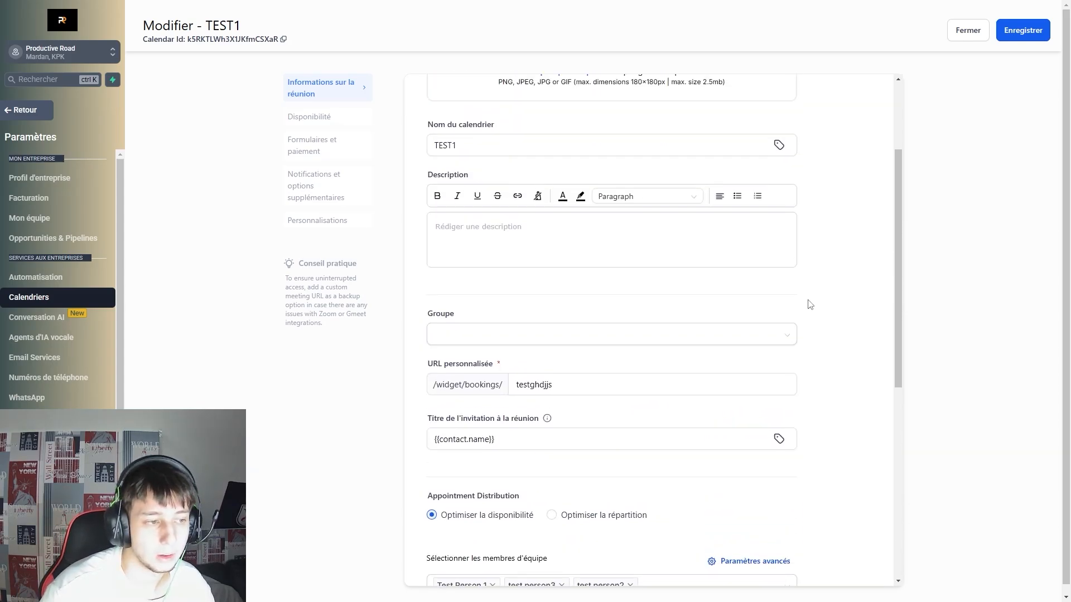
scroll(579, 367, down, 7)
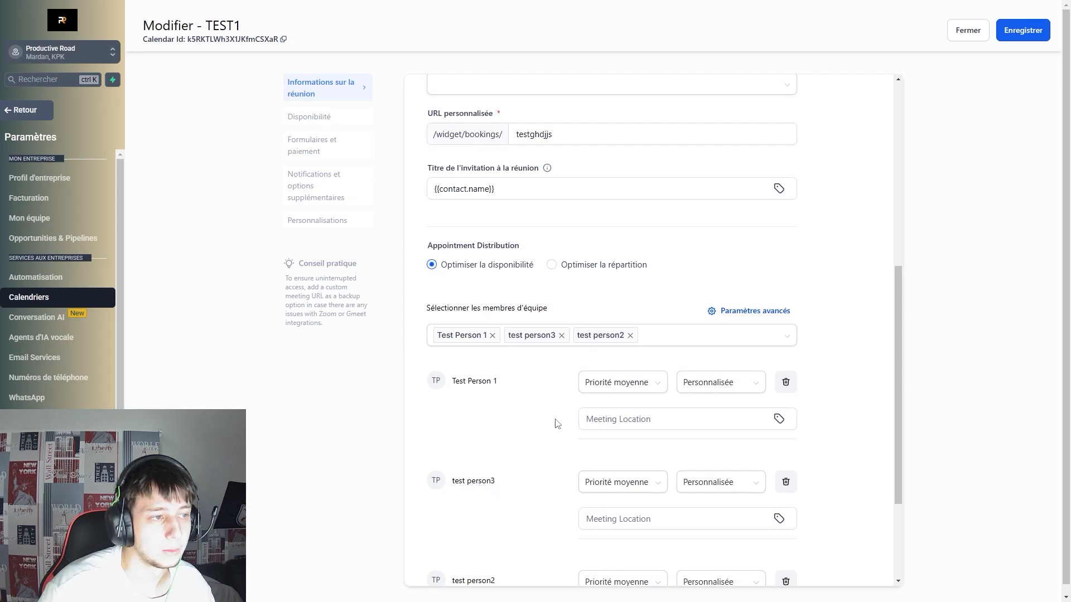
scroll(717, 490, down, 5)
scroll(669, 435, up, 10)
scroll(736, 266, down, 6)
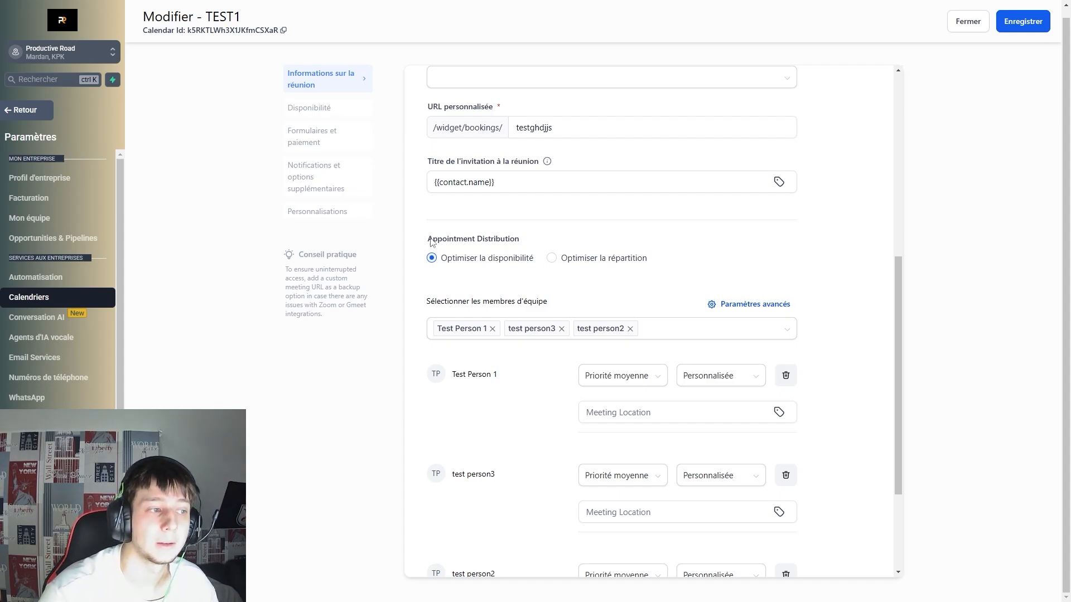
drag(429, 239, 547, 242)
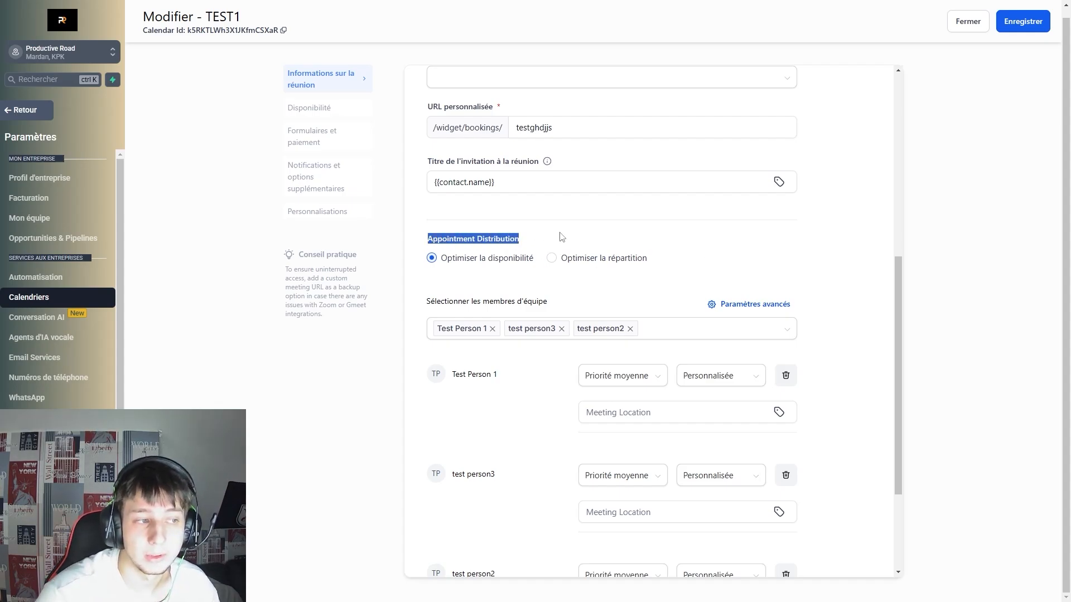
click(561, 237)
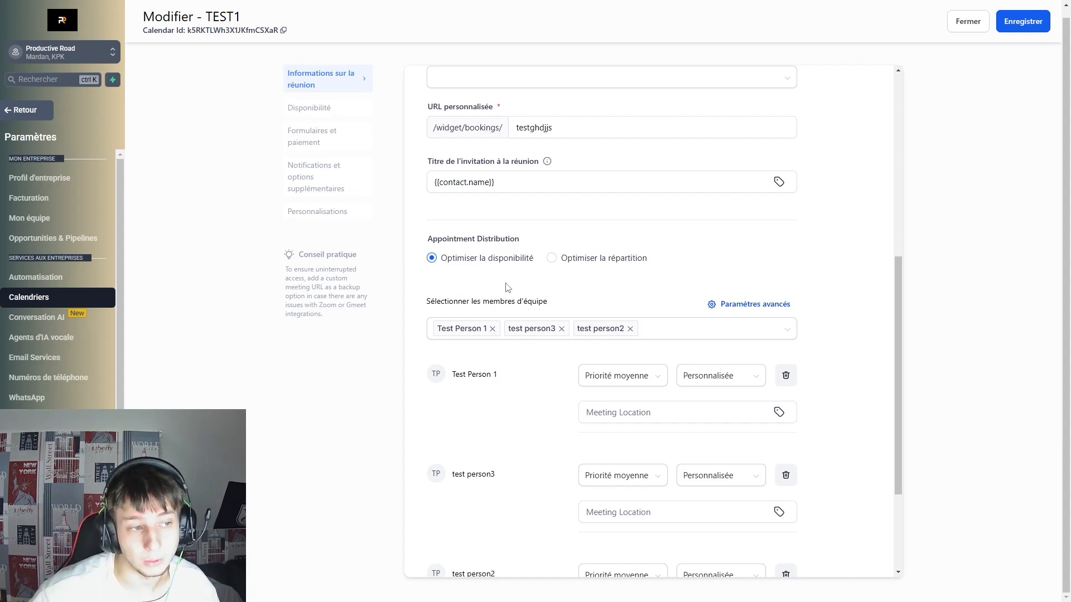
scroll(507, 288, down, 1)
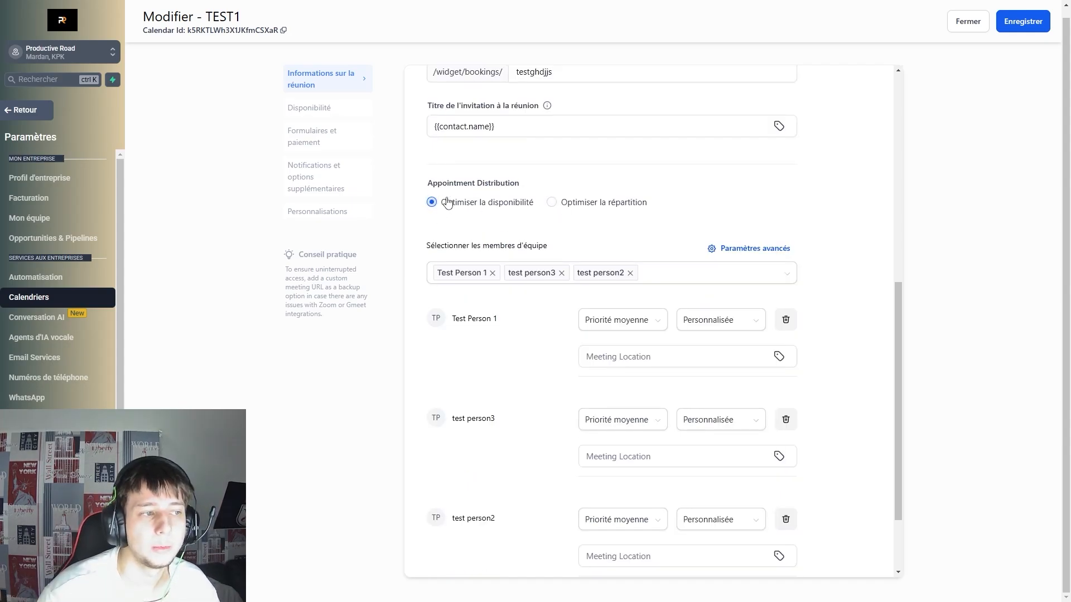
click(468, 206)
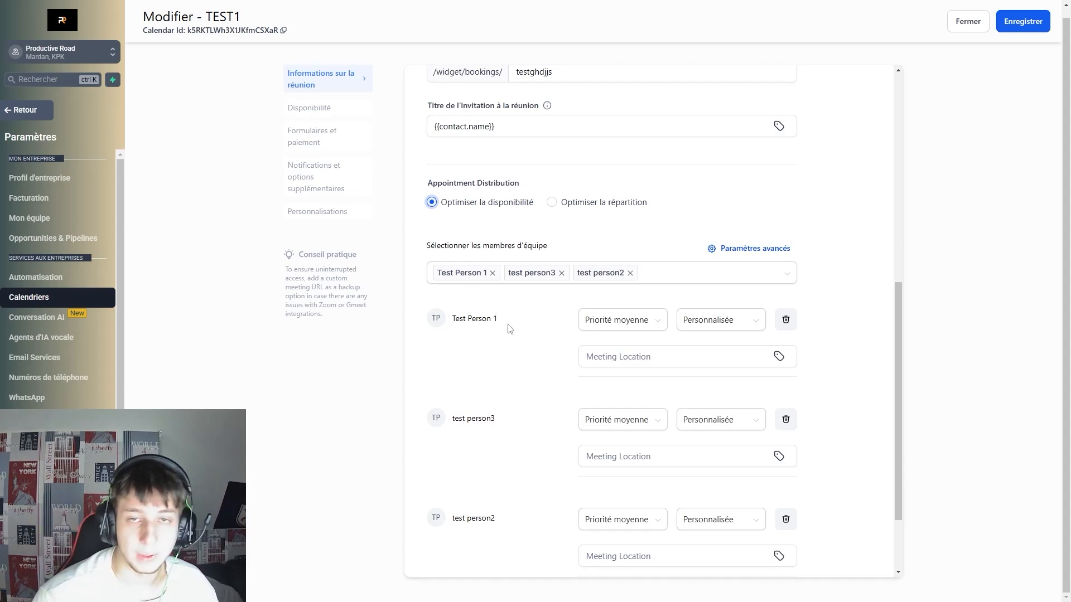
mouse_move(498, 322)
mouse_down()
mouse_move(455, 327)
mouse_move(496, 332)
mouse_up()
click(528, 327)
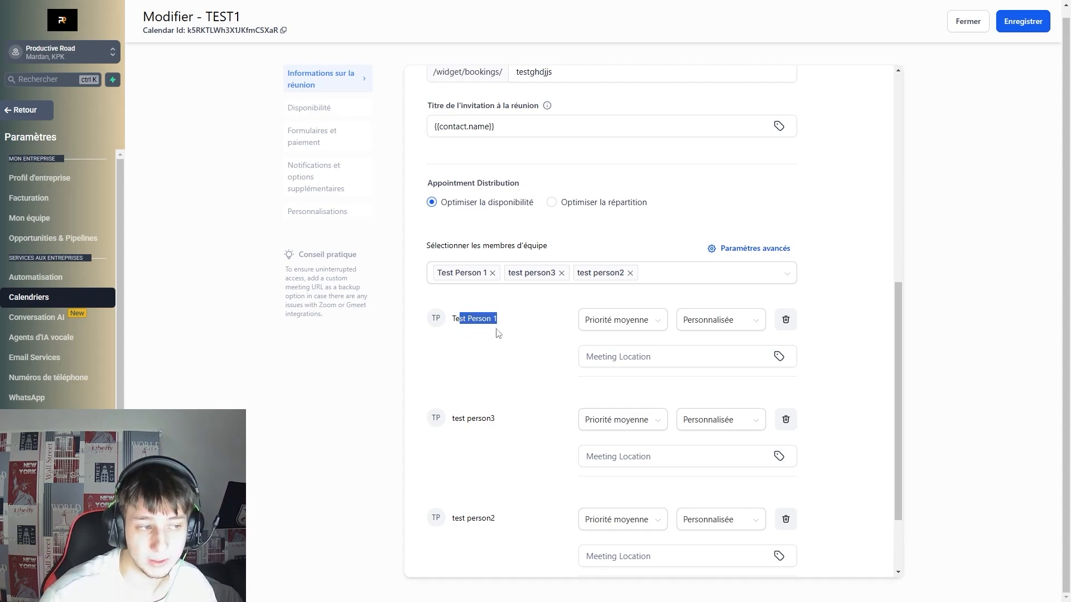
click(517, 330)
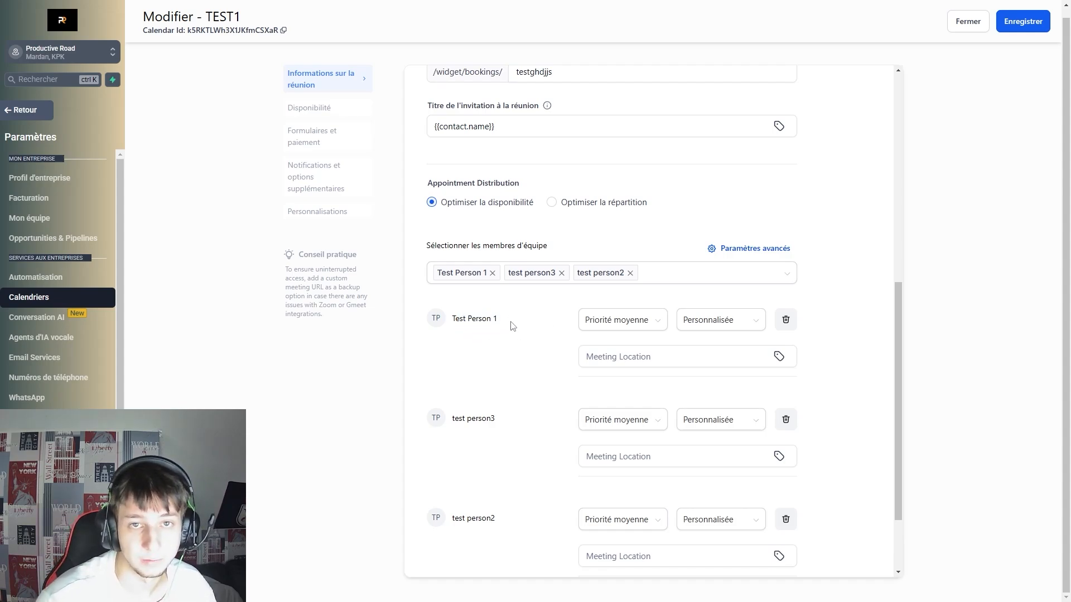
Give Test Person 1 Priorité élevée and test person2 Priorité basse.
scroll(686, 268, down, 2)
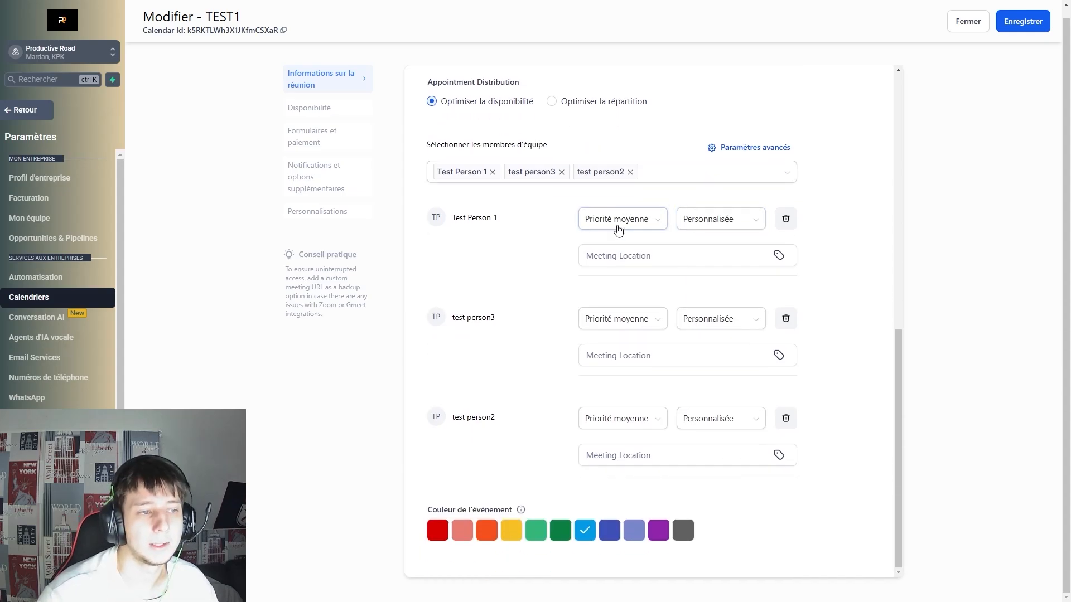
click(622, 221)
click(627, 222)
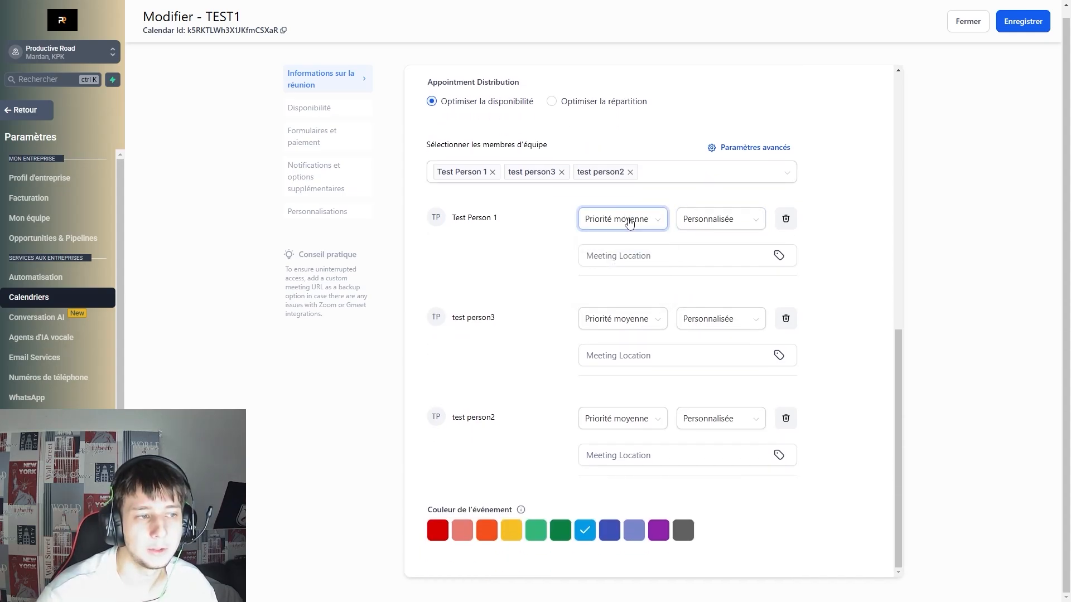
click(629, 226)
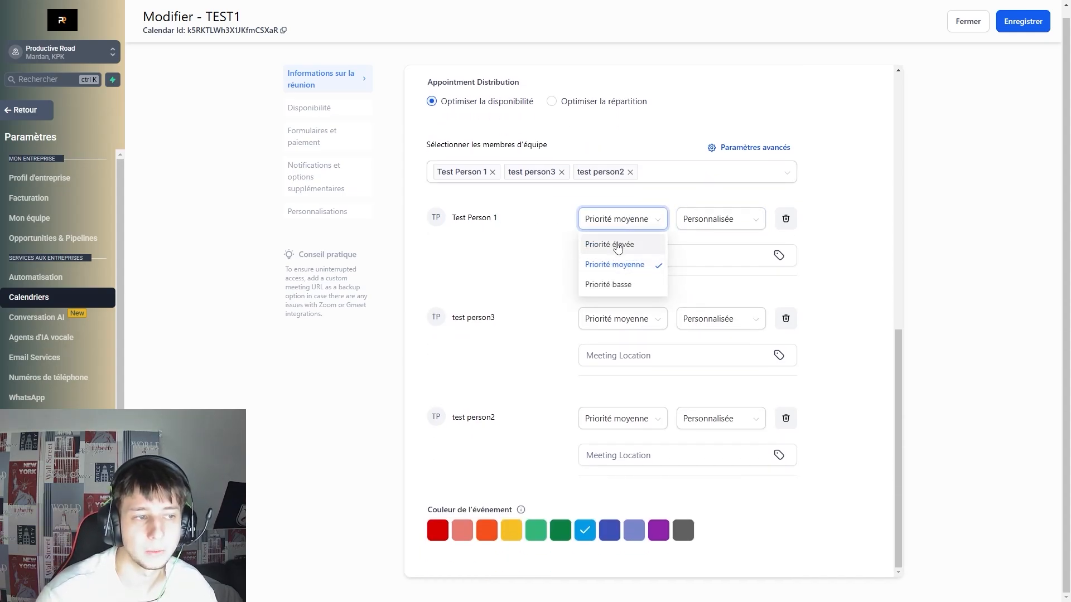
click(618, 244)
click(633, 417)
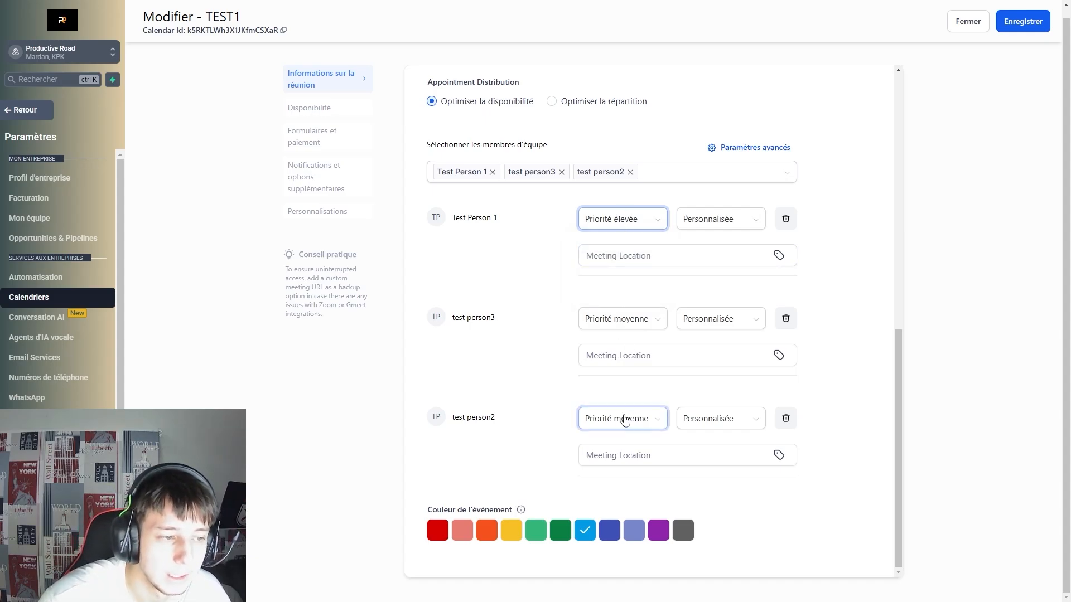
click(605, 483)
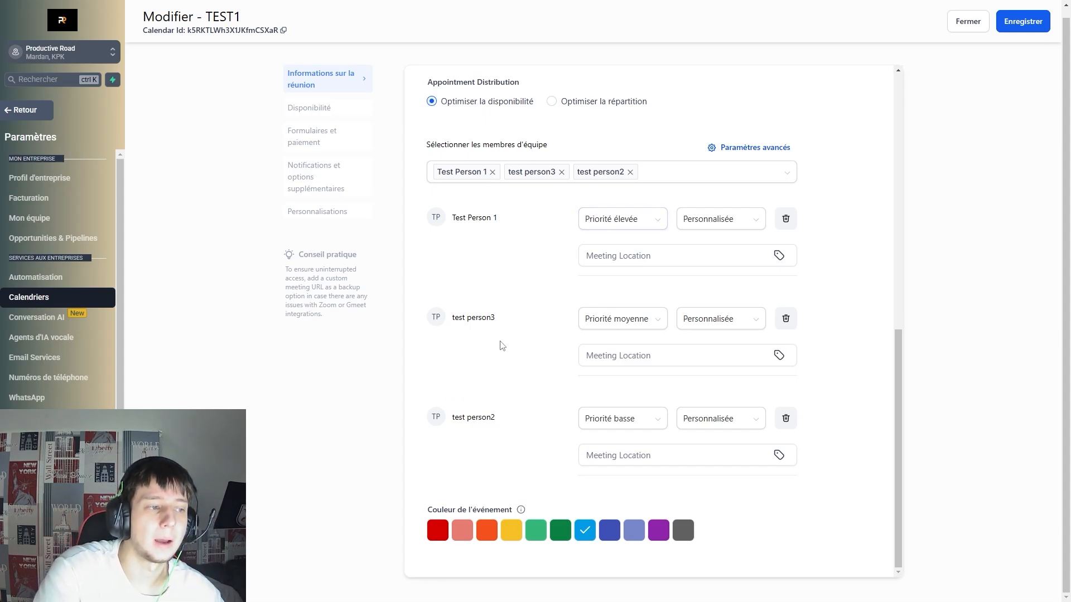
Switch distribution to Optimiser la répartition, then go to Notifications et options supplémentaires.
drag(509, 223, 447, 222)
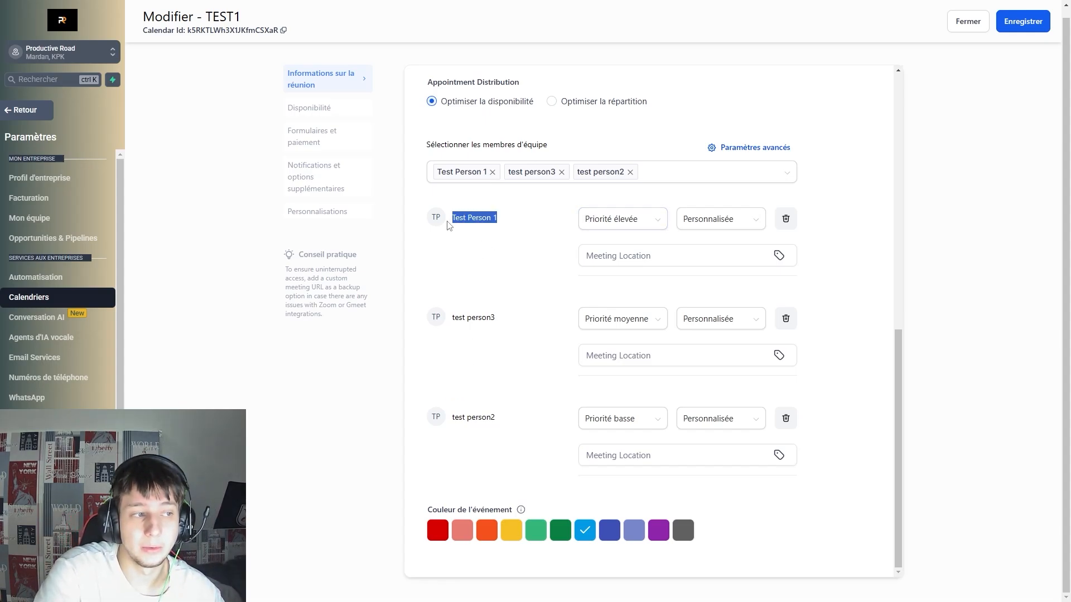
click(545, 221)
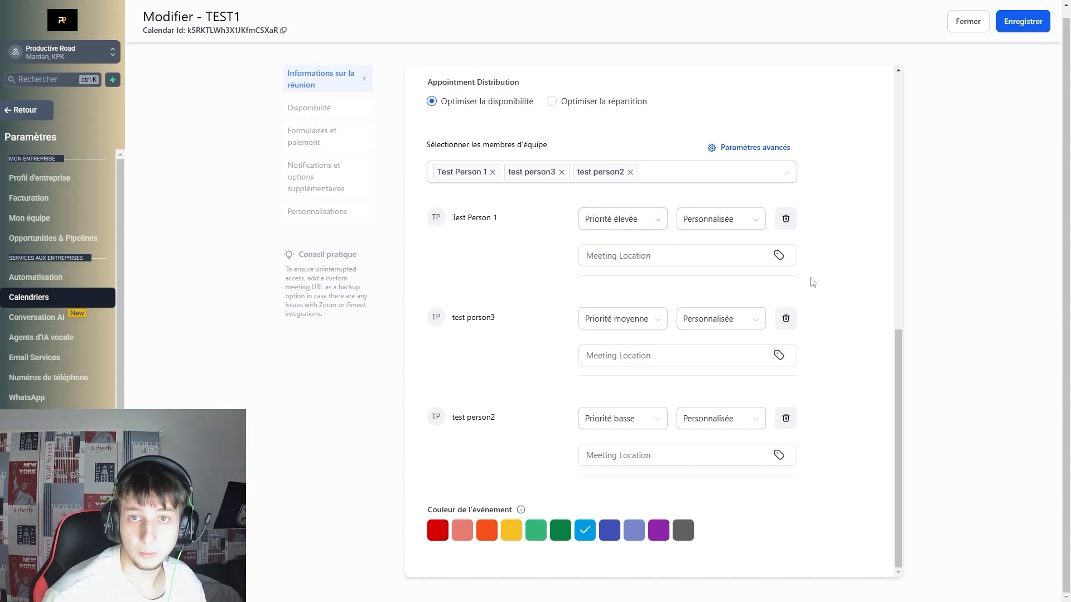
drag(518, 216, 462, 218)
click(545, 236)
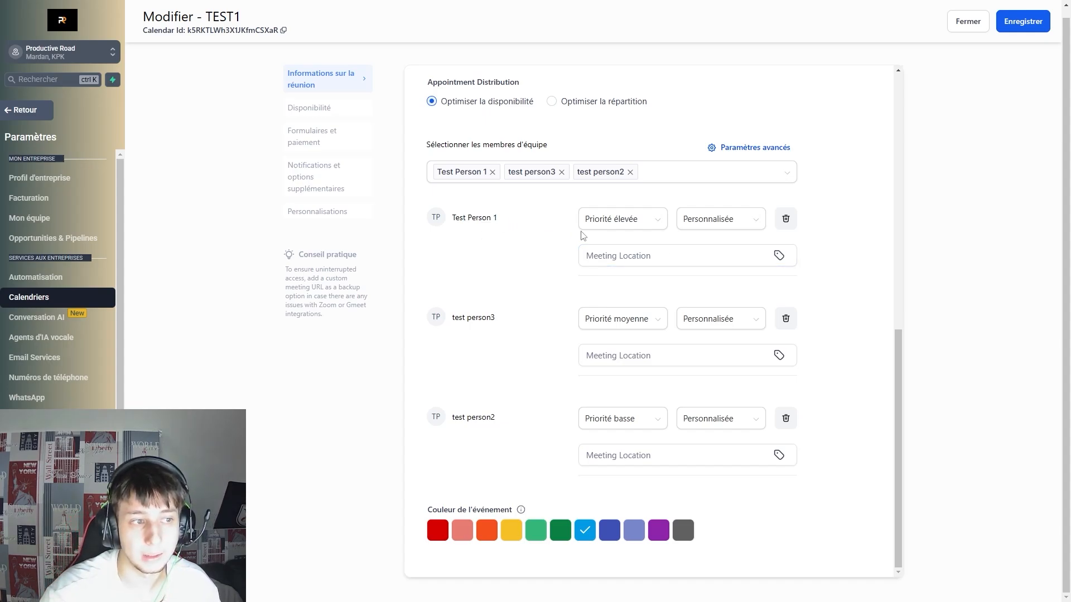
drag(493, 316, 451, 318)
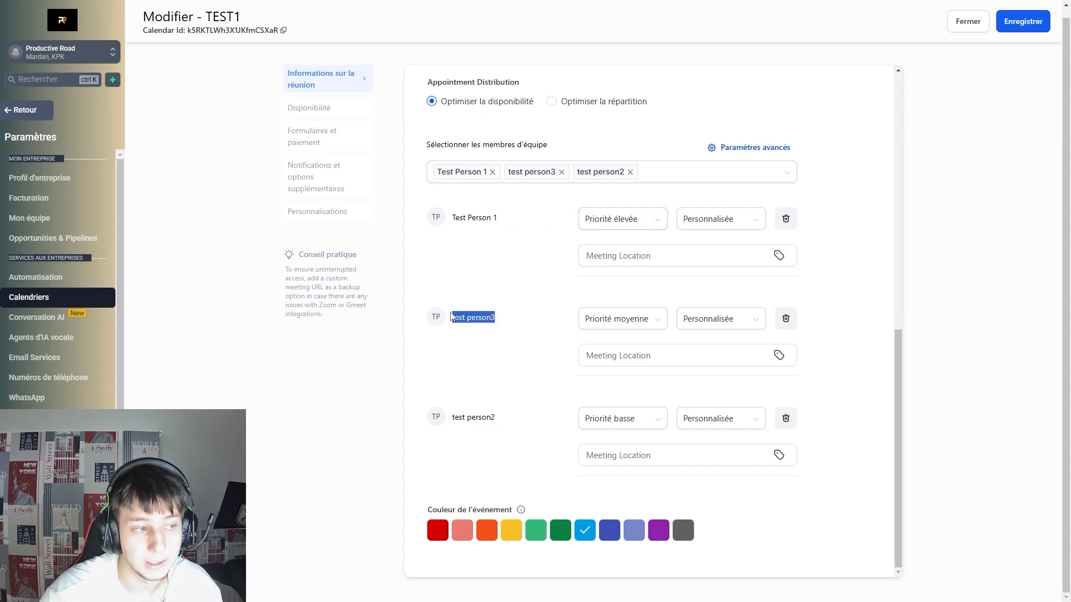
click(571, 323)
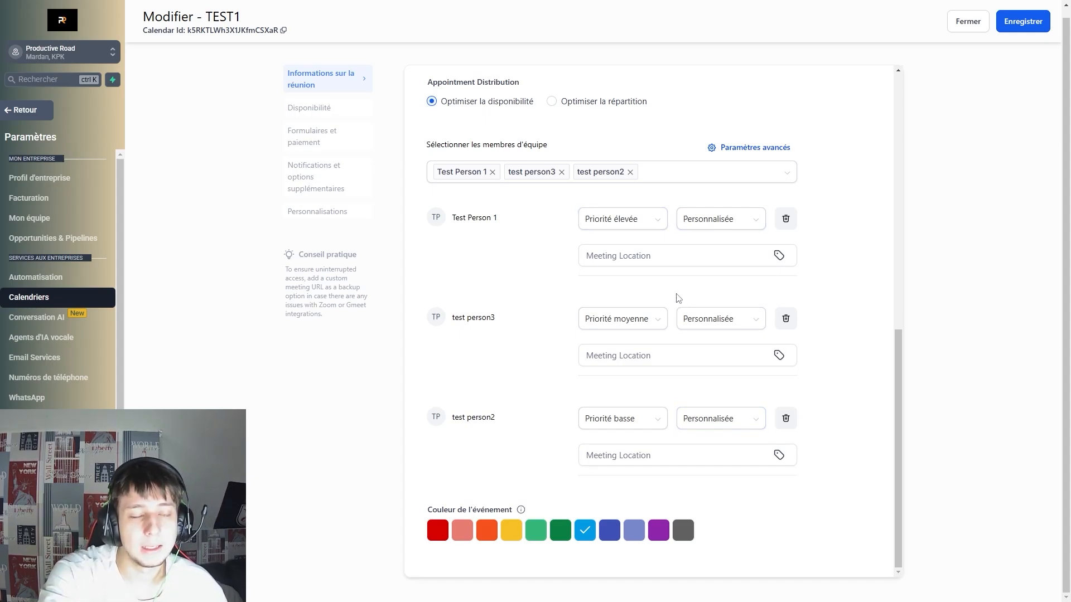
scroll(625, 245, up, 1)
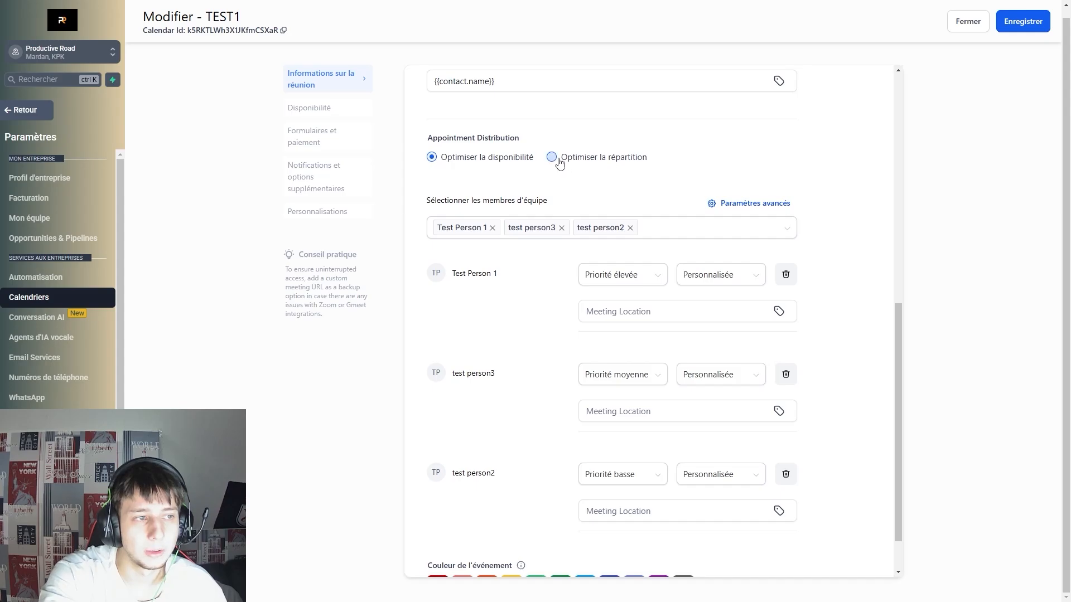
click(607, 162)
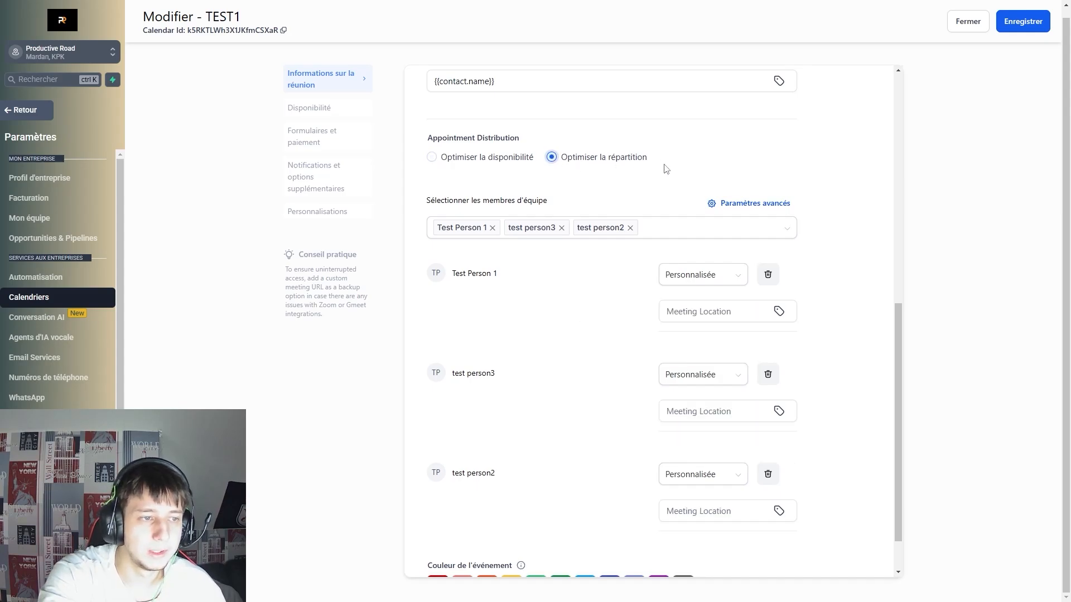
scroll(589, 290, down, 1)
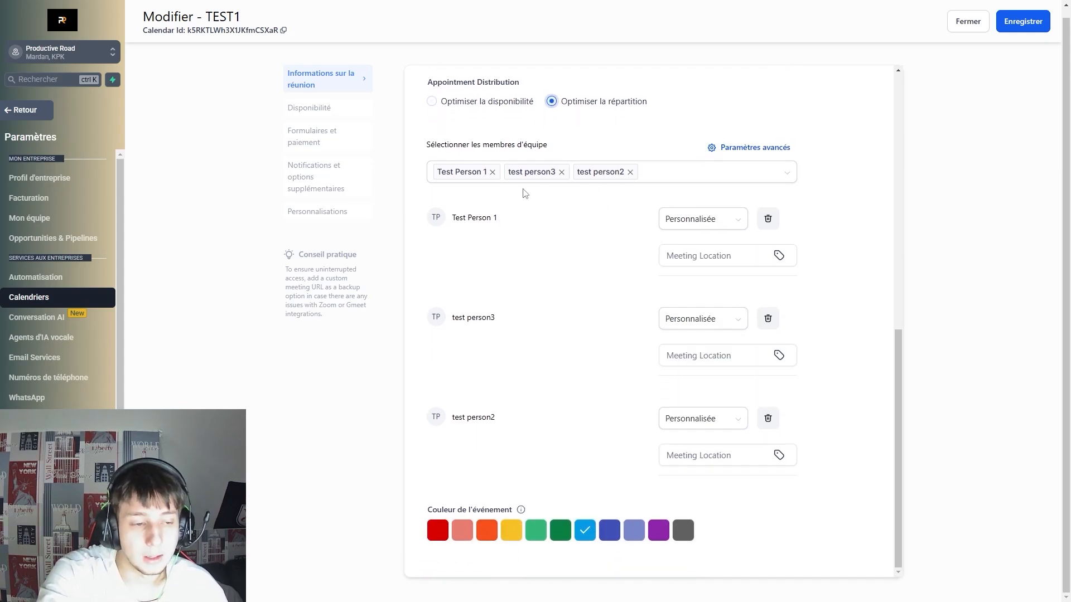
click(317, 177)
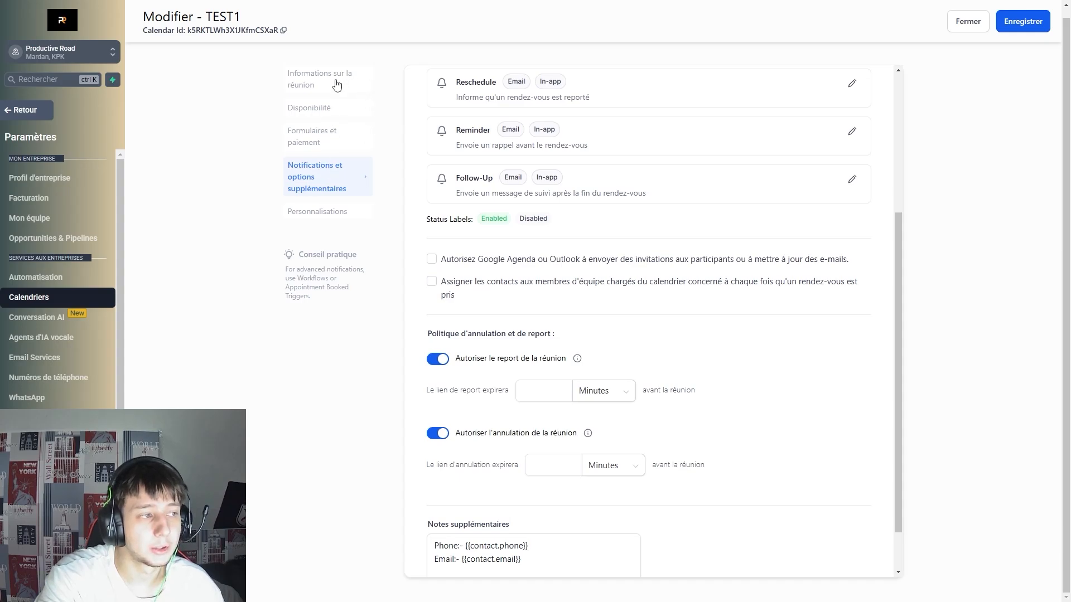
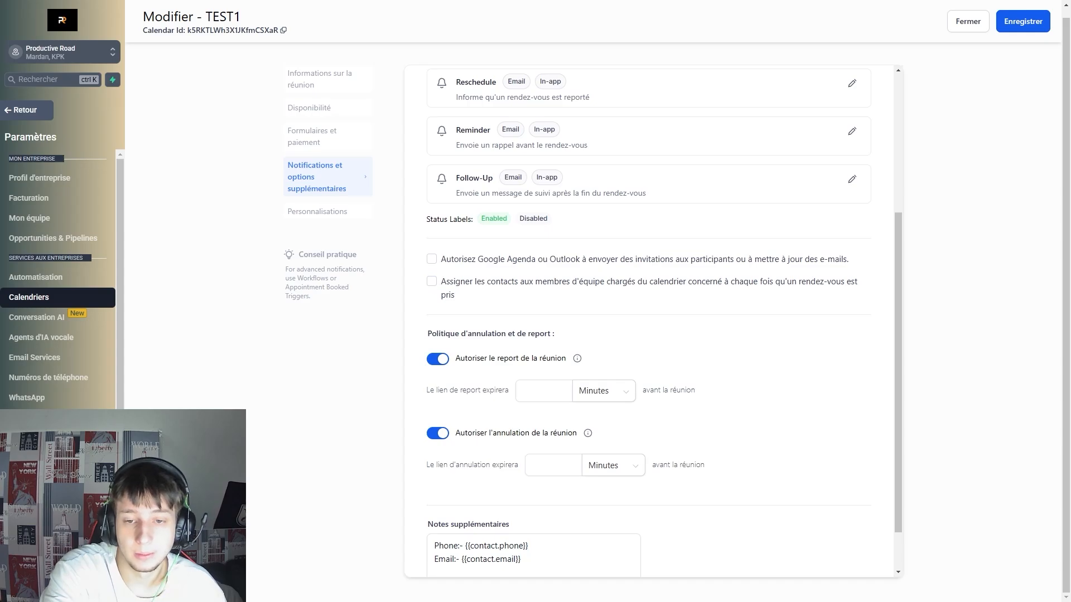
Assign contacts to TEST1's team members, let bookers choose staff, and close the editor.
click(432, 281)
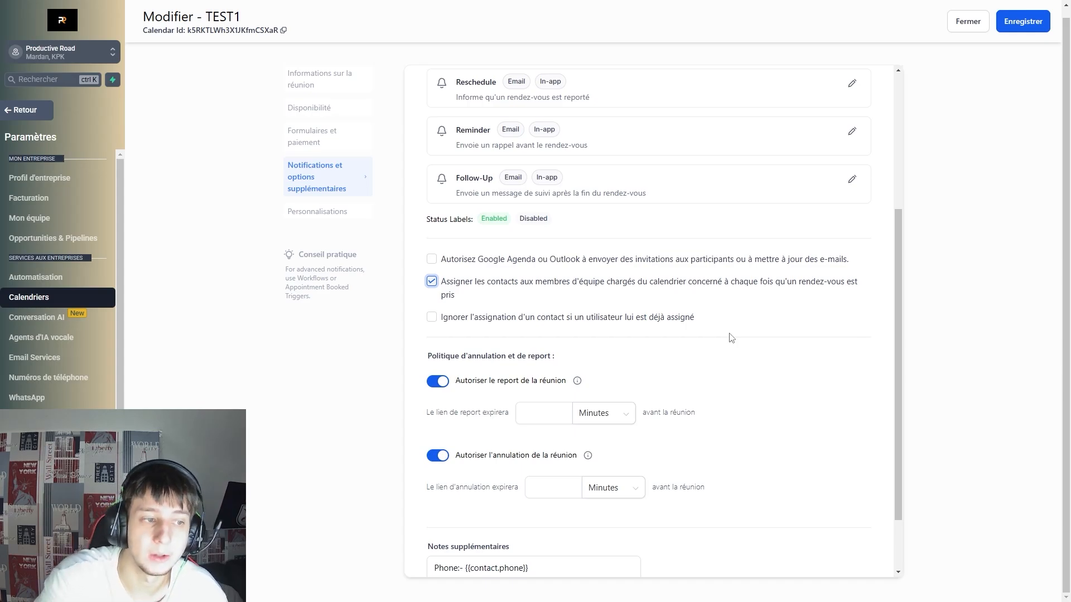
click(317, 212)
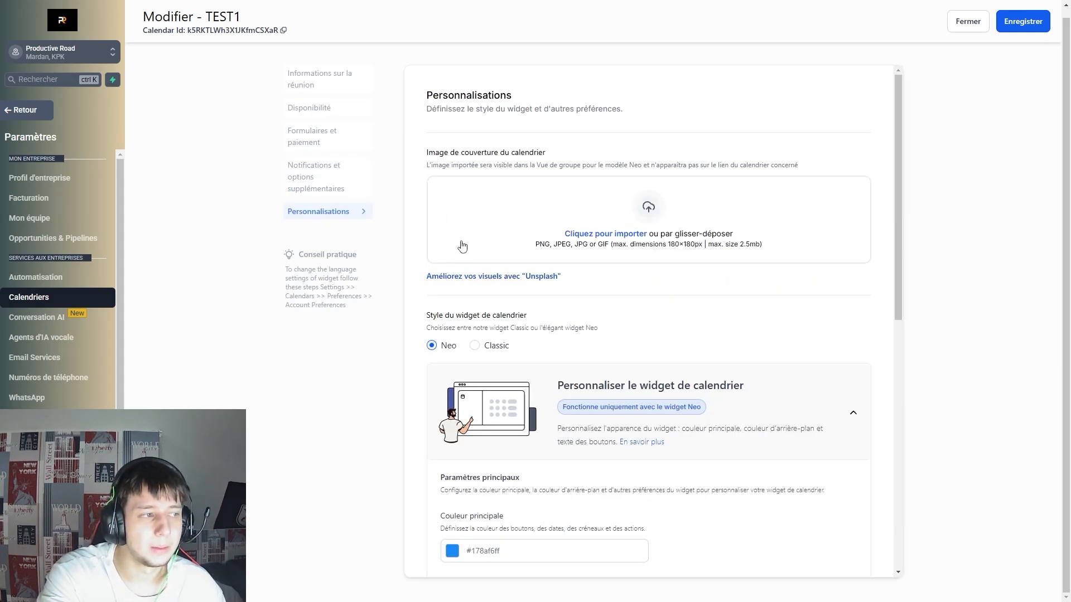
scroll(553, 340, down, 10)
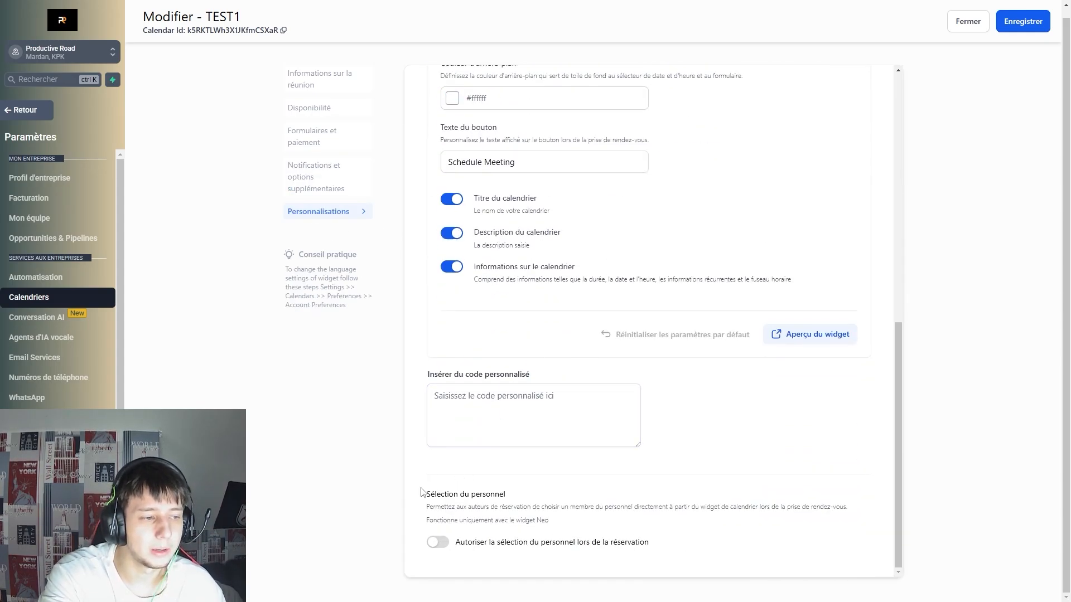
drag(422, 489, 593, 511)
click(614, 514)
click(613, 542)
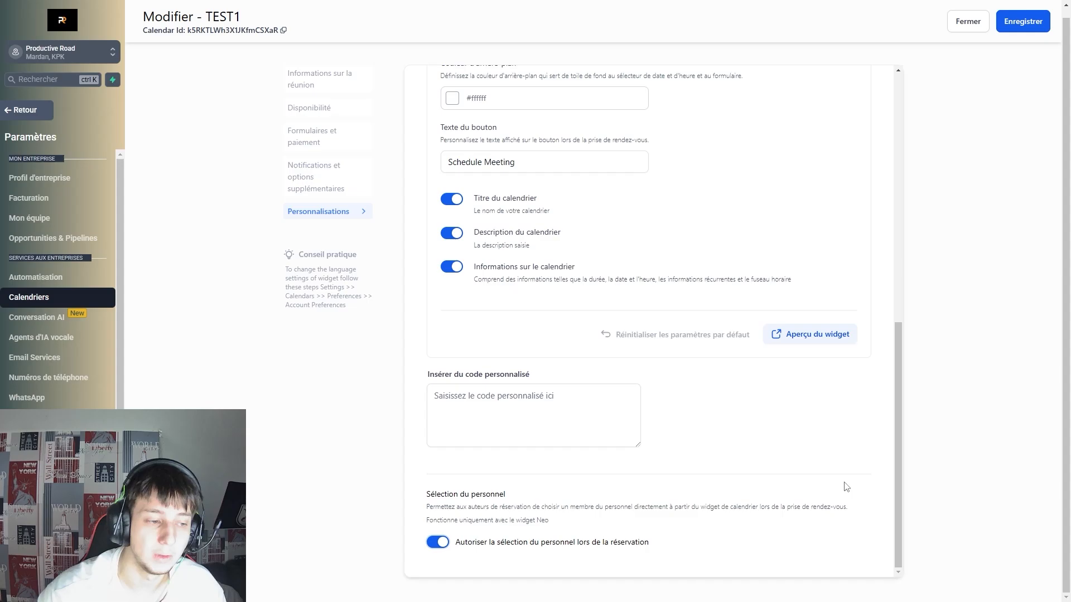
click(971, 24)
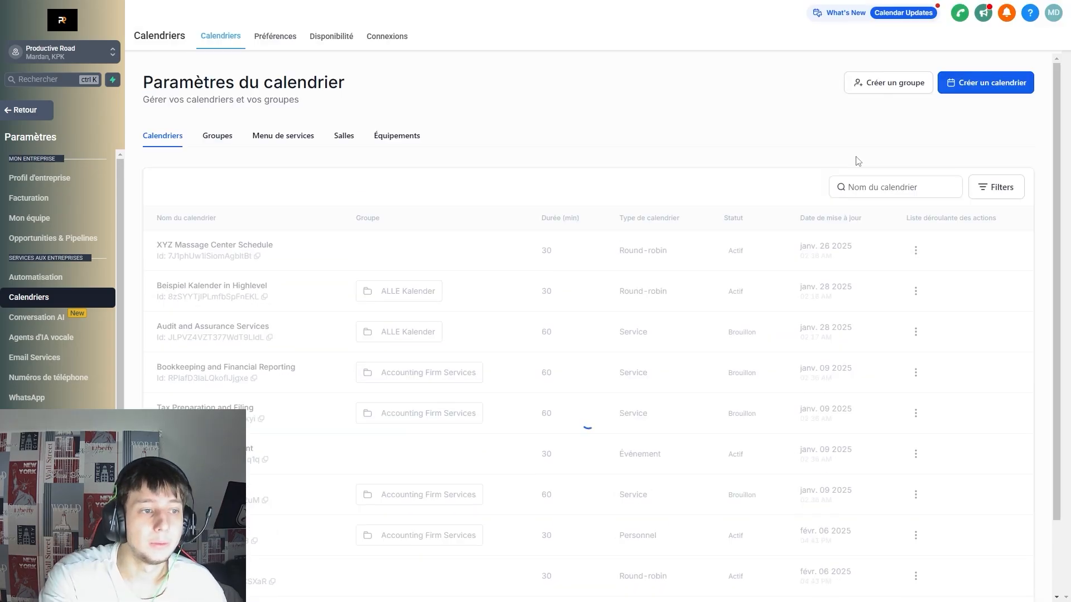
Create a new Réservation de cours calendar with Test Person 1 as team member.
click(990, 94)
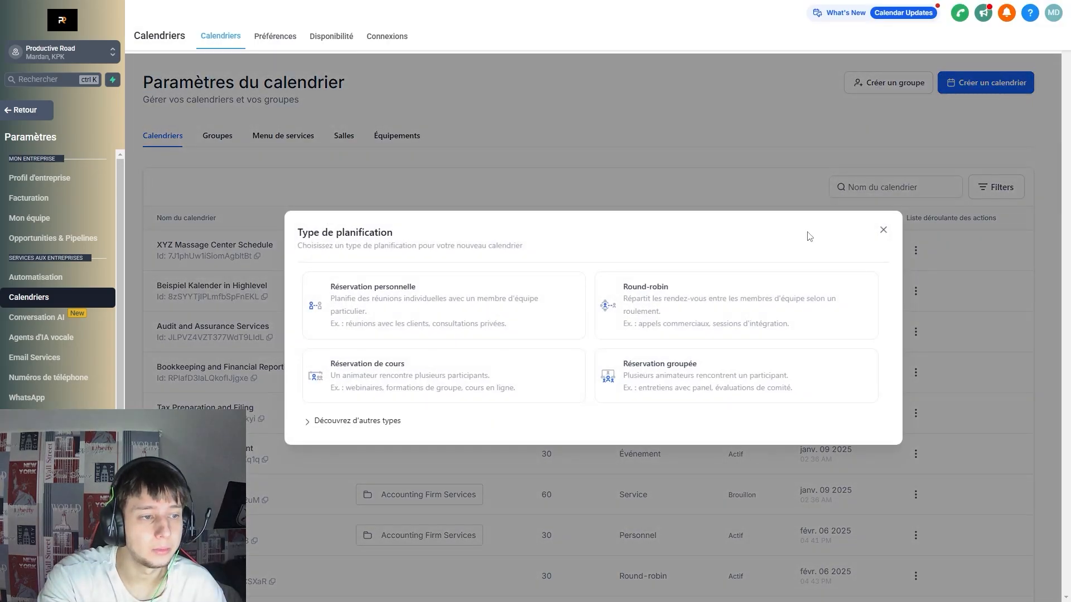
click(418, 379)
click(469, 189)
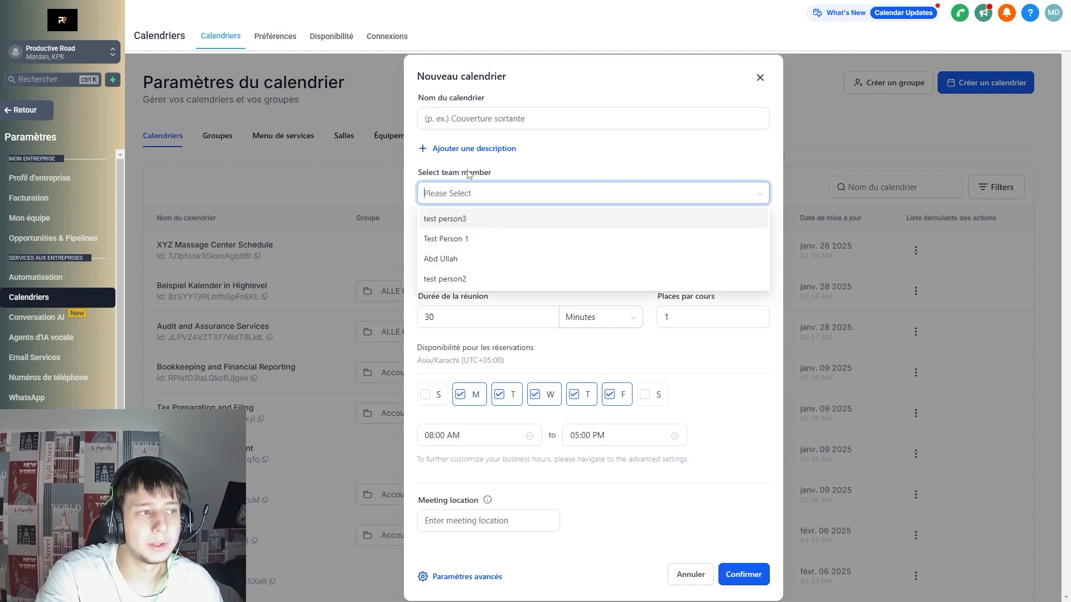
click(461, 240)
click(544, 177)
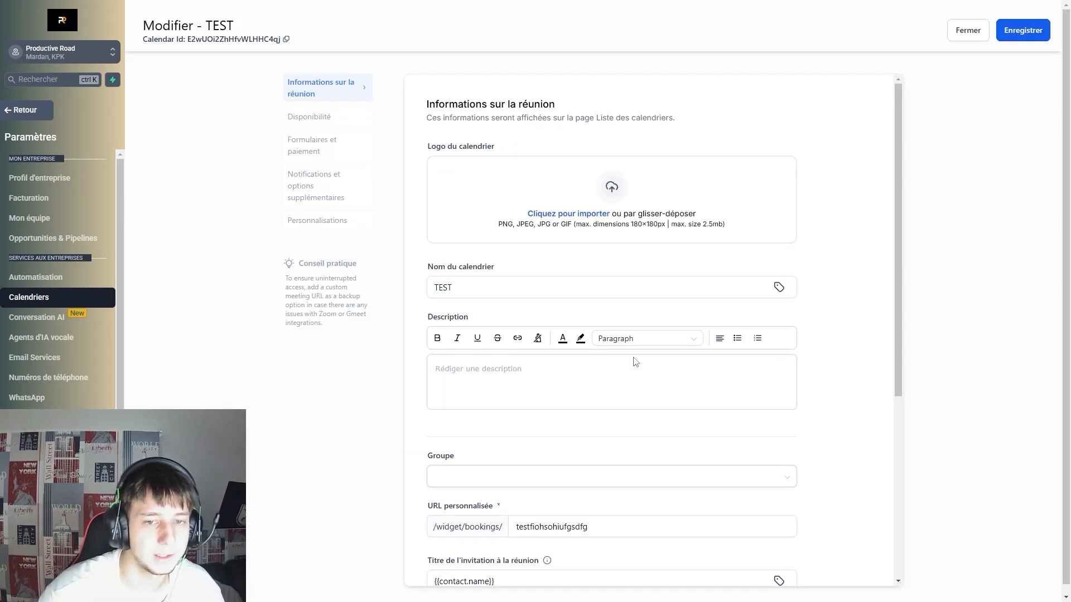
Keep the custom meeting location, then move to the Disponibilité settings.
scroll(708, 358, down, 5)
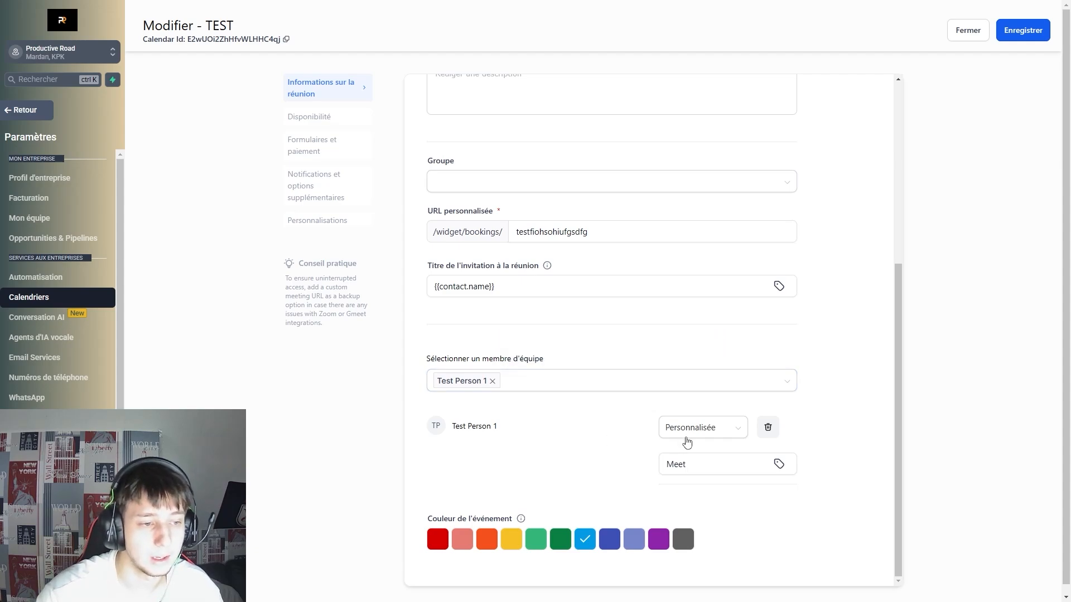
click(688, 435)
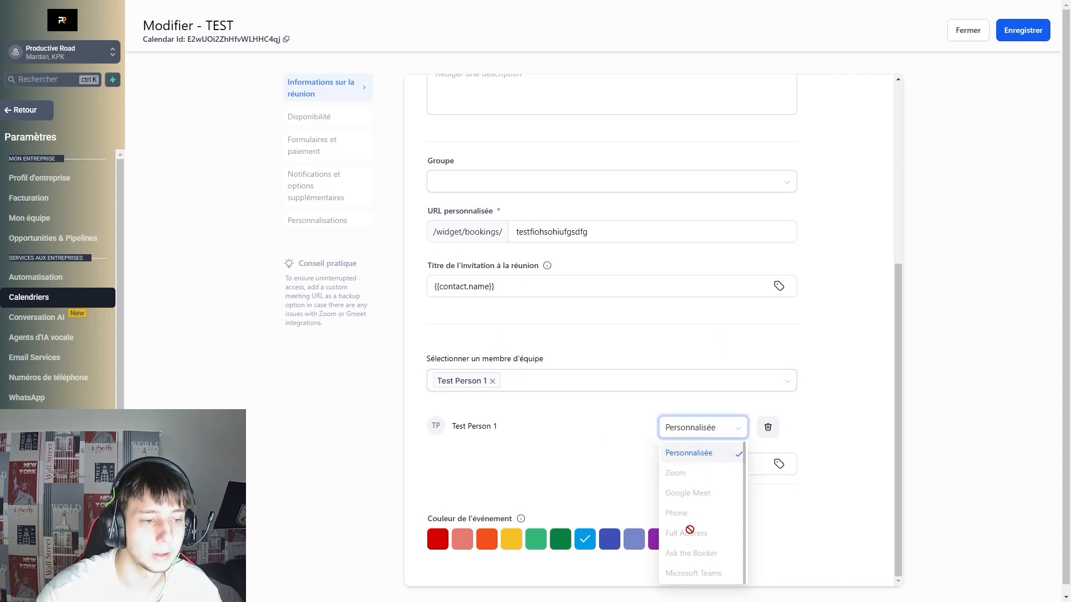
click(701, 432)
click(745, 469)
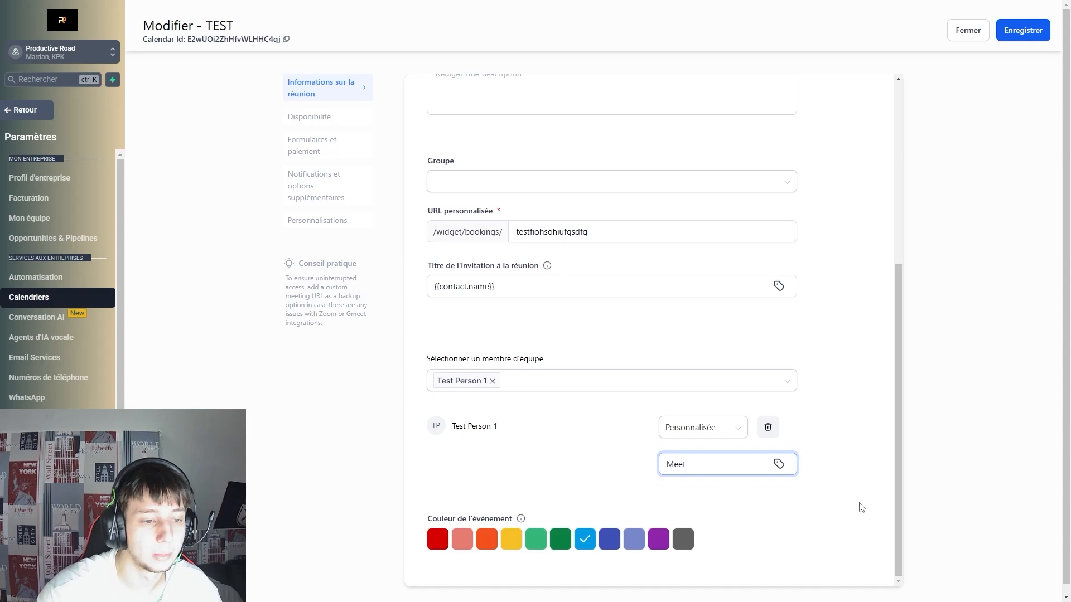
click(323, 116)
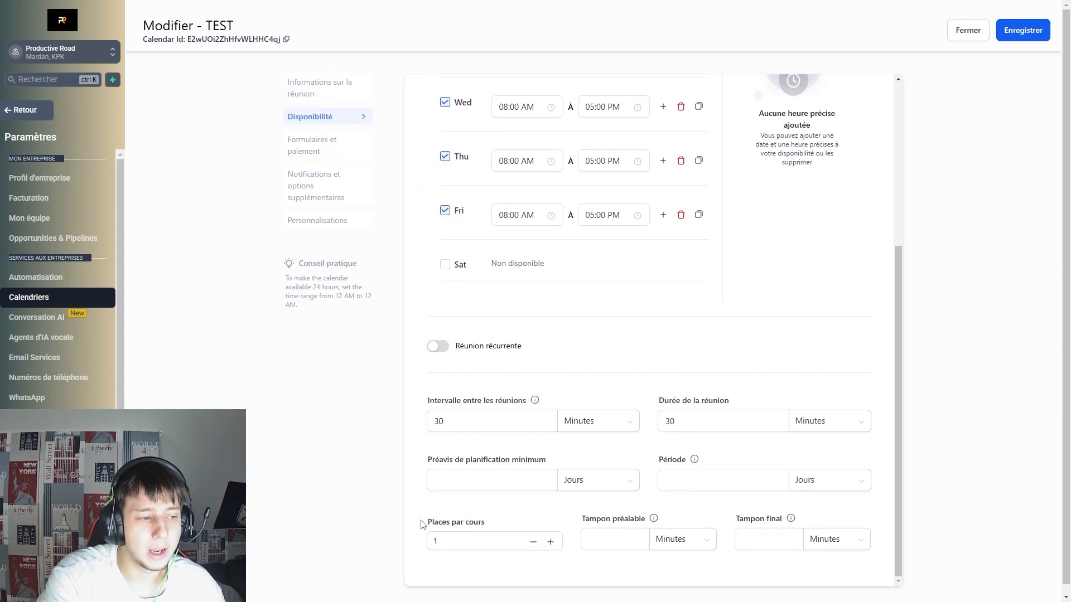
Set Places par cours to 9999.
drag(426, 522, 421, 550)
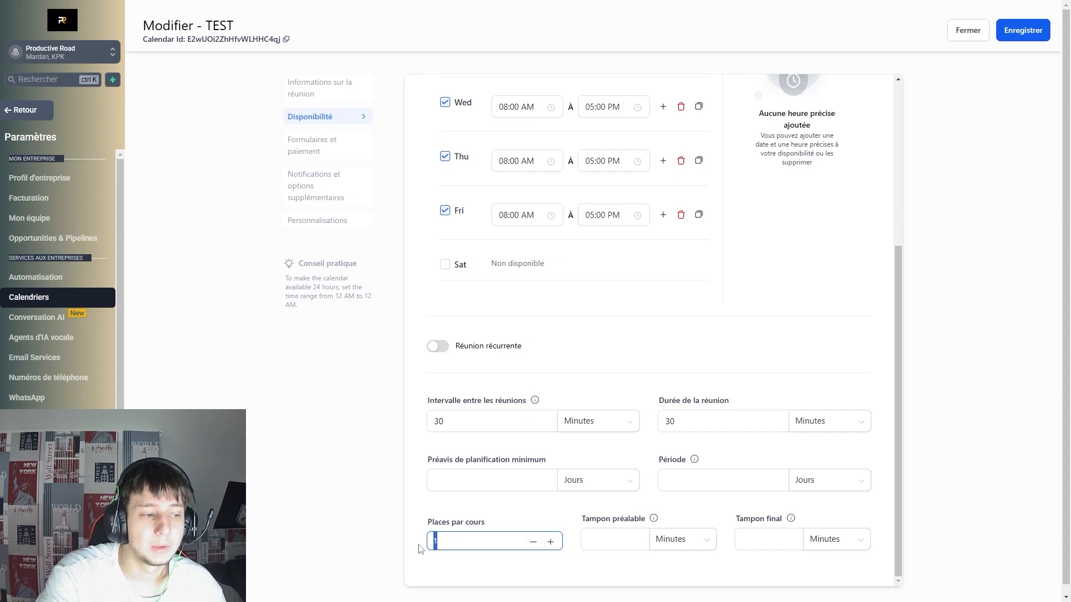
text(9999)
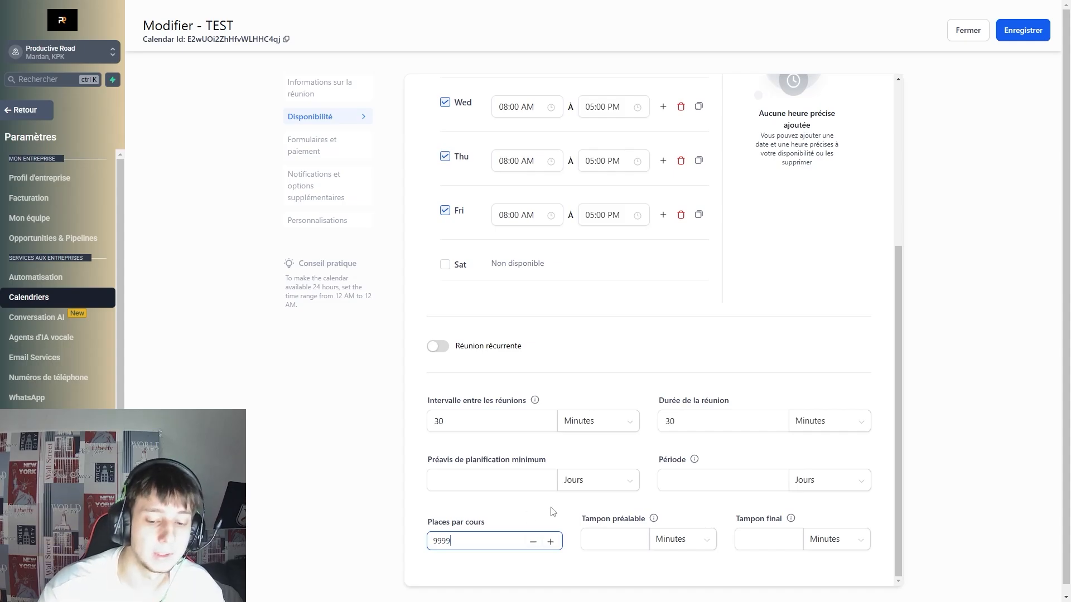
text(9)
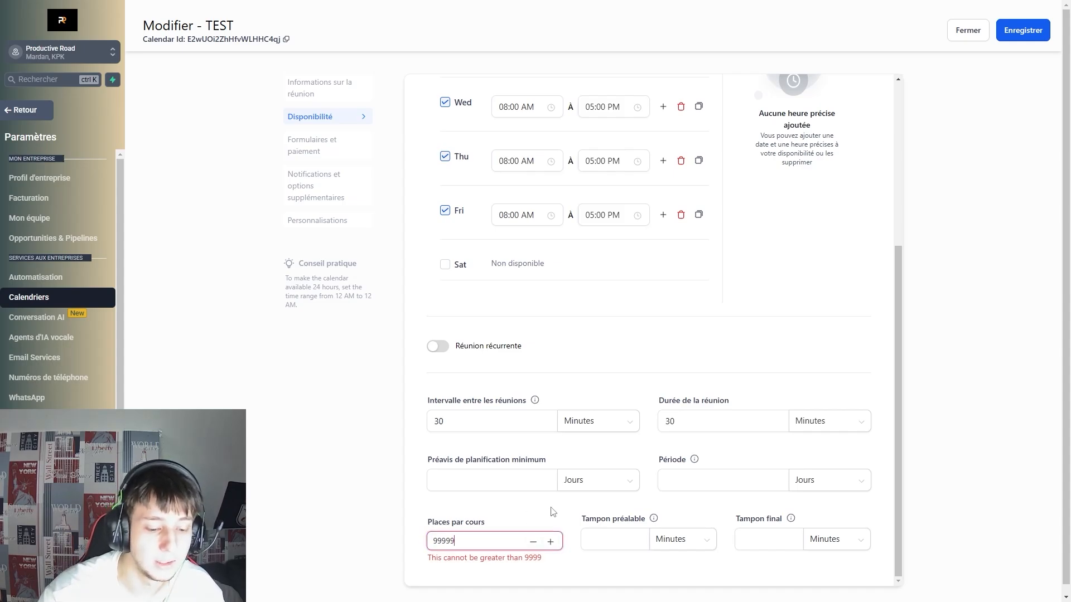
key(BackSpace)
click(511, 509)
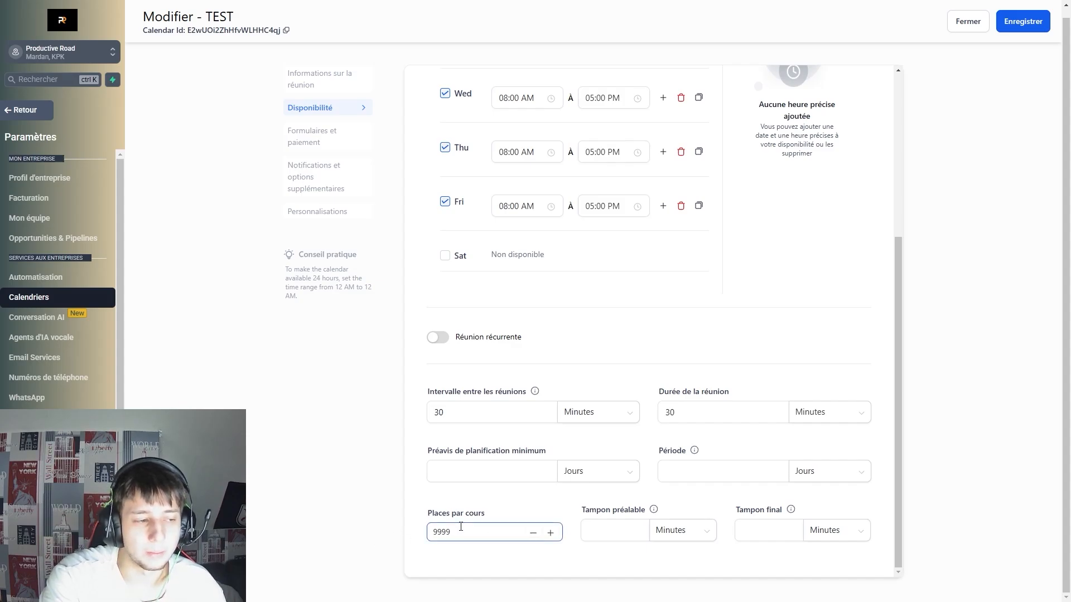
Review the Personnalisations settings and close the TEST calendar editor.
click(321, 216)
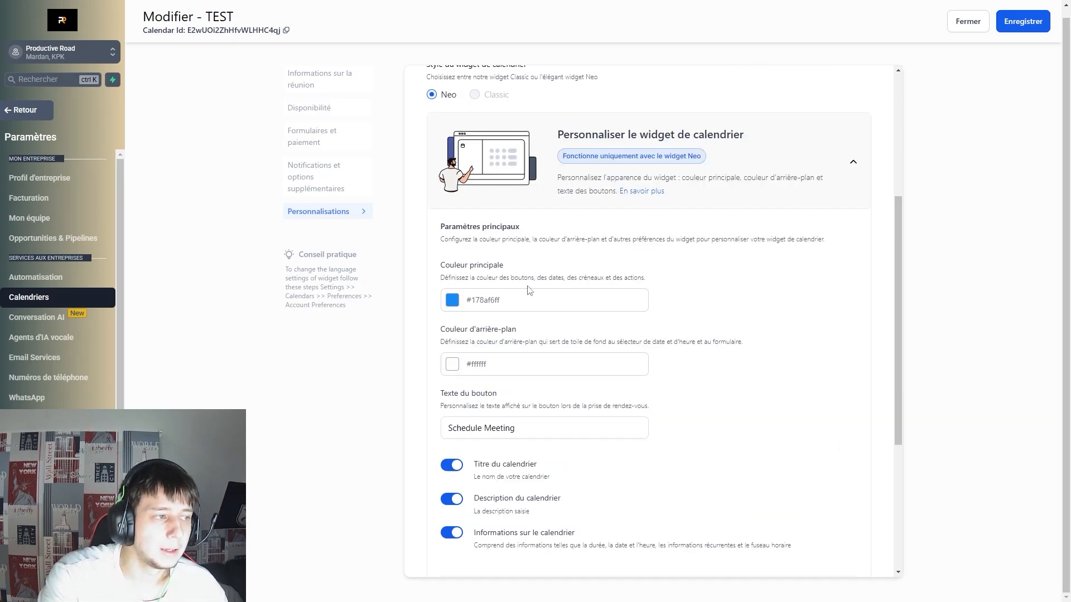
scroll(889, 370, down, 5)
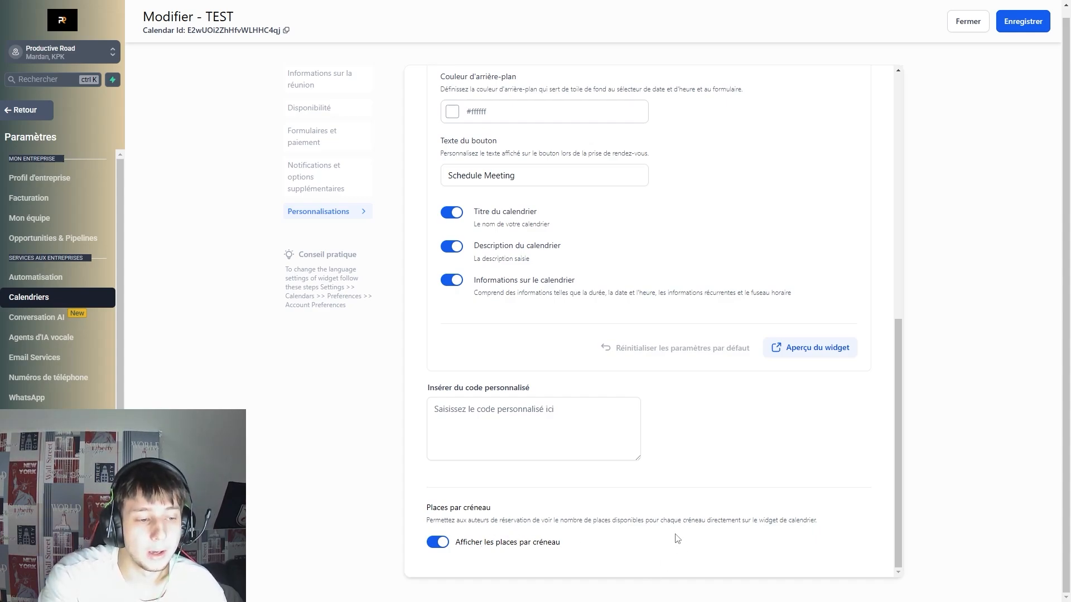
click(977, 25)
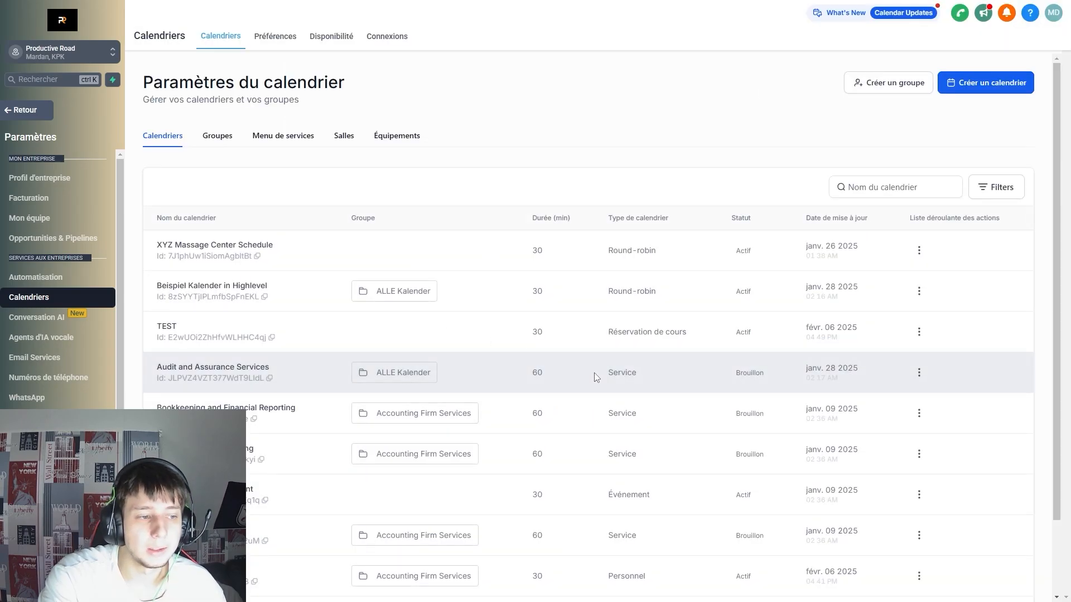
Create a Réservation groupée calendar TEST and open its Paramètres avancés.
click(997, 89)
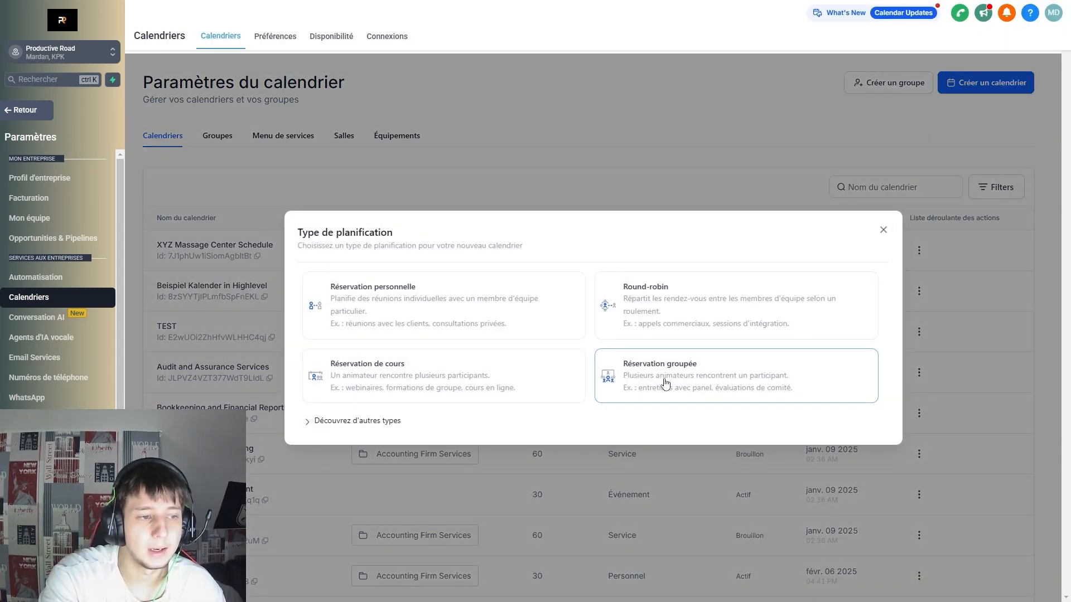
click(665, 382)
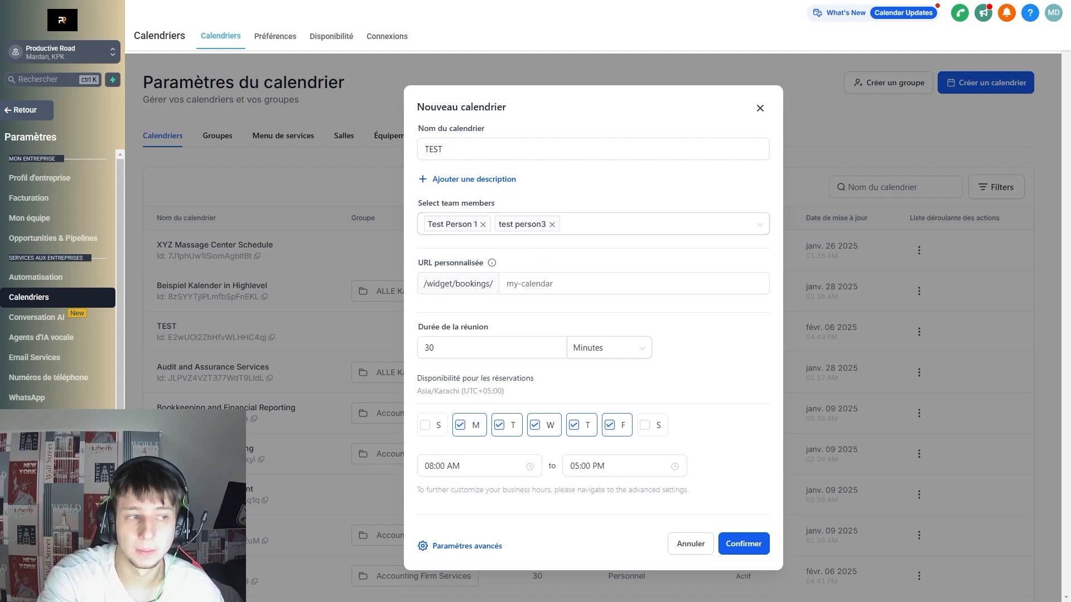
click(469, 547)
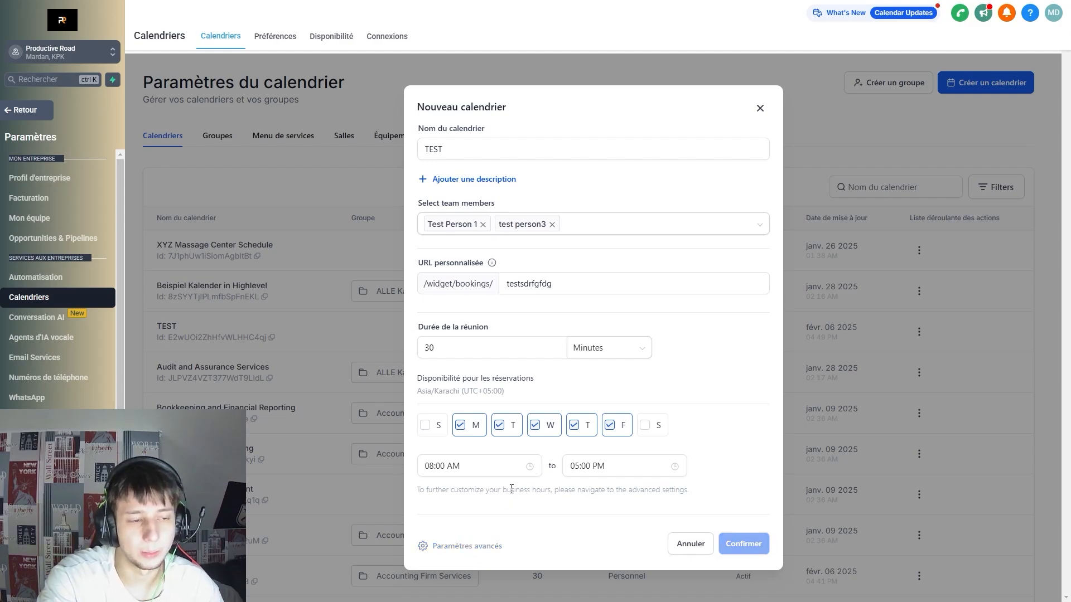
scroll(858, 365, down, 8)
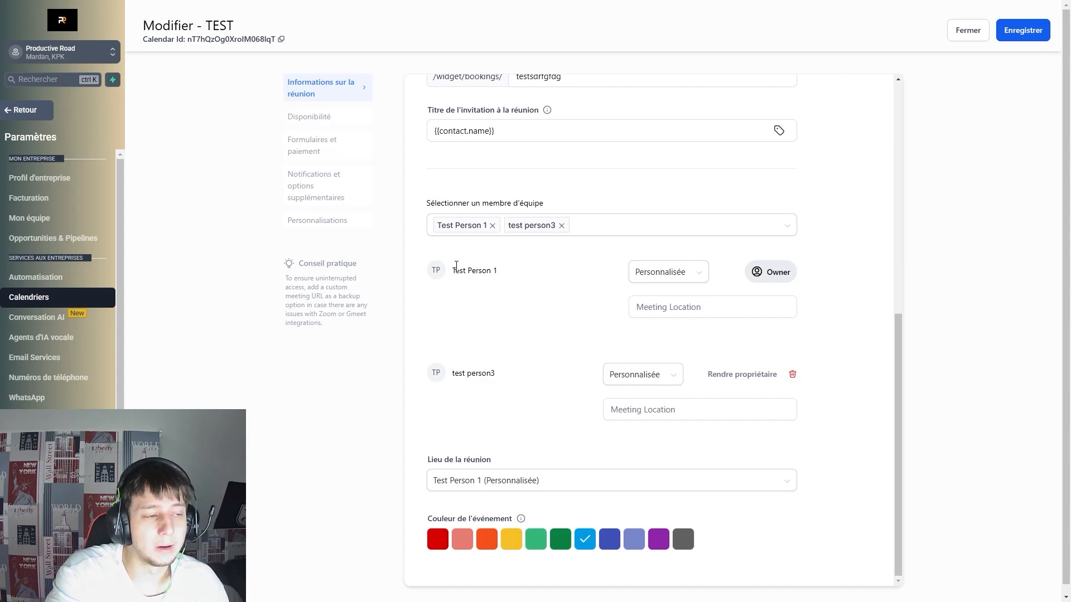
Try test person3 as calendar owner, then restore Test Person 1 as owner.
drag(456, 269, 534, 271)
click(590, 271)
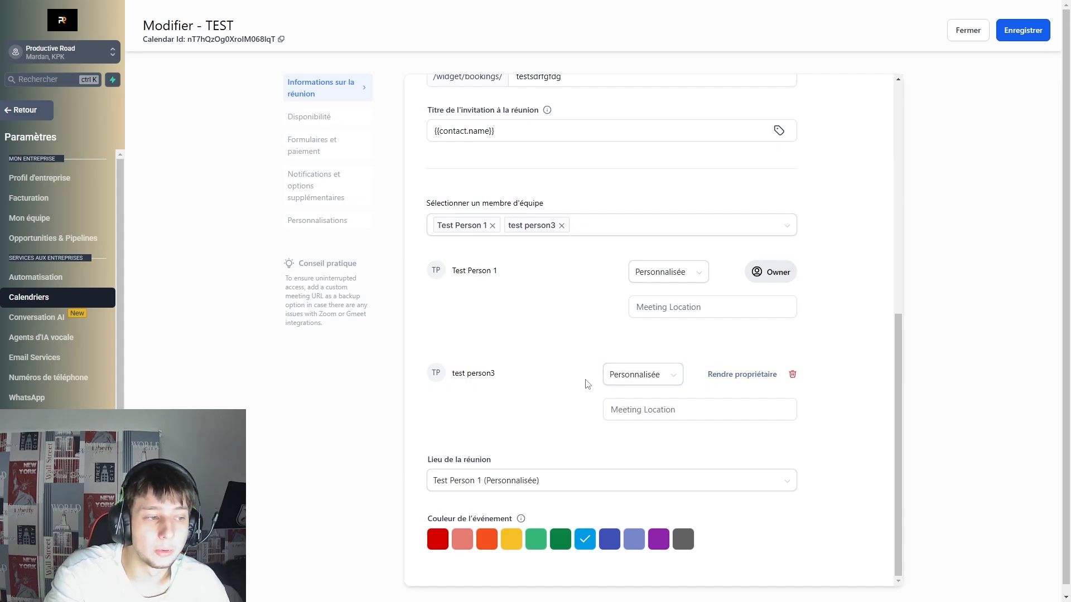
click(717, 376)
click(749, 279)
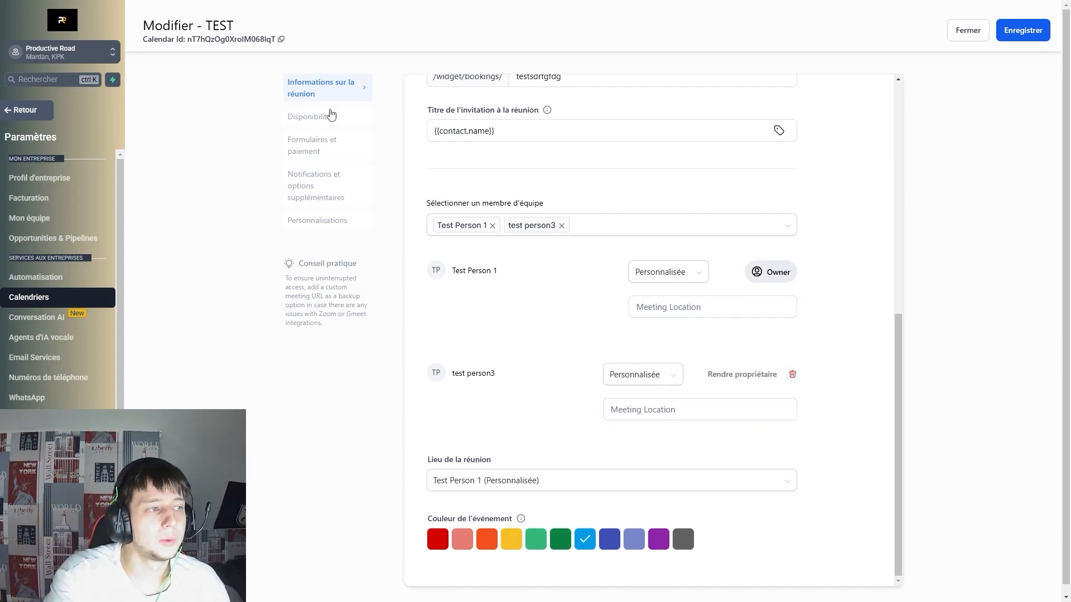
Review the TEST calendar's Disponibilité and Informations sur la réunion settings.
click(329, 115)
scroll(707, 256, up, 7)
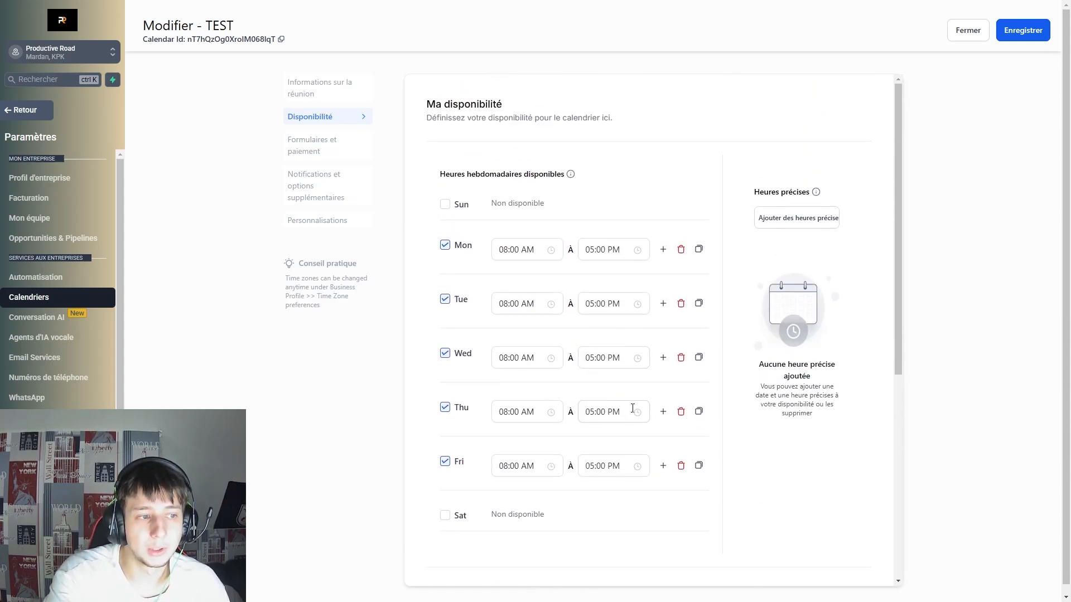
scroll(632, 409, down, 2)
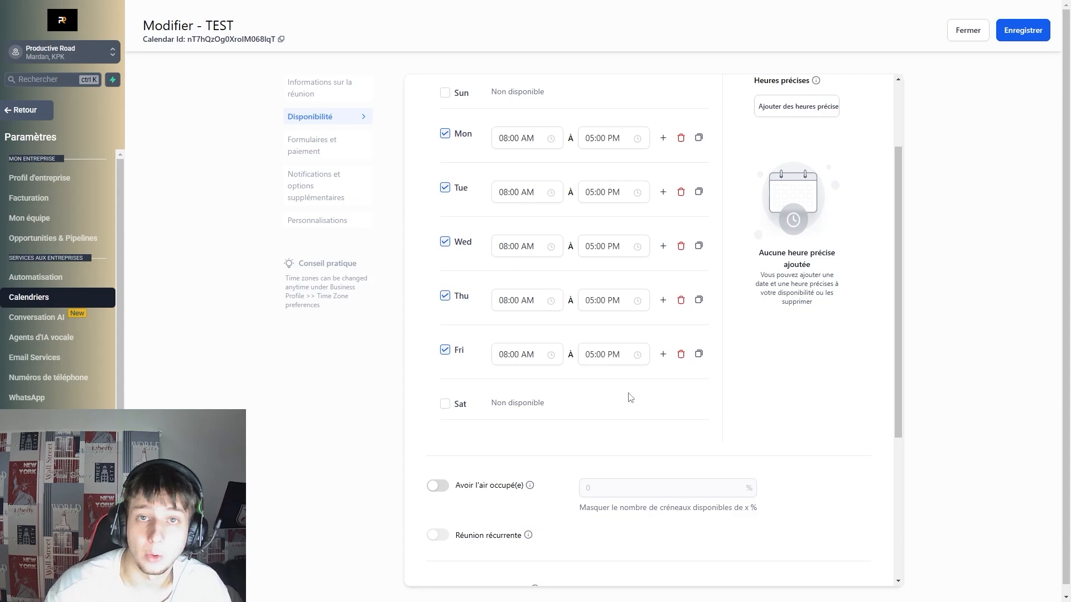
scroll(631, 398, up, 3)
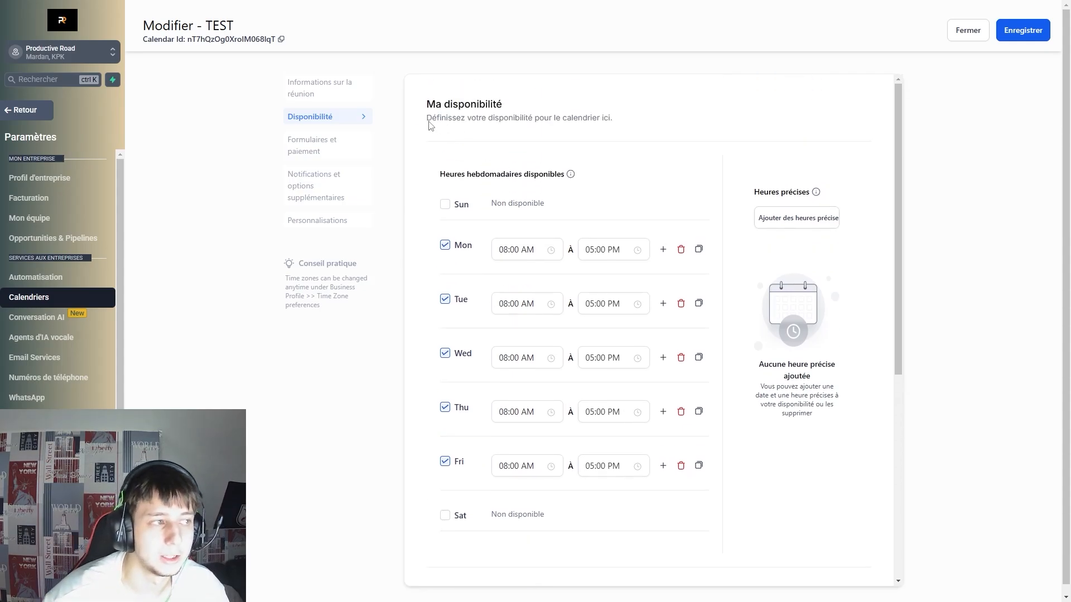
click(335, 87)
scroll(533, 365, down, 5)
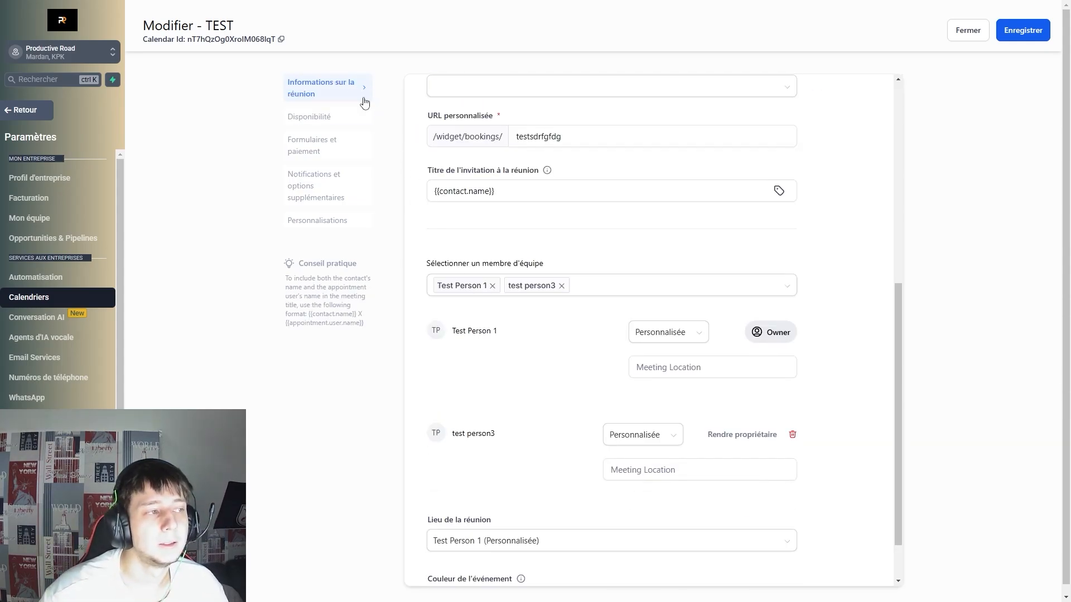
click(352, 116)
scroll(706, 258, up, 6)
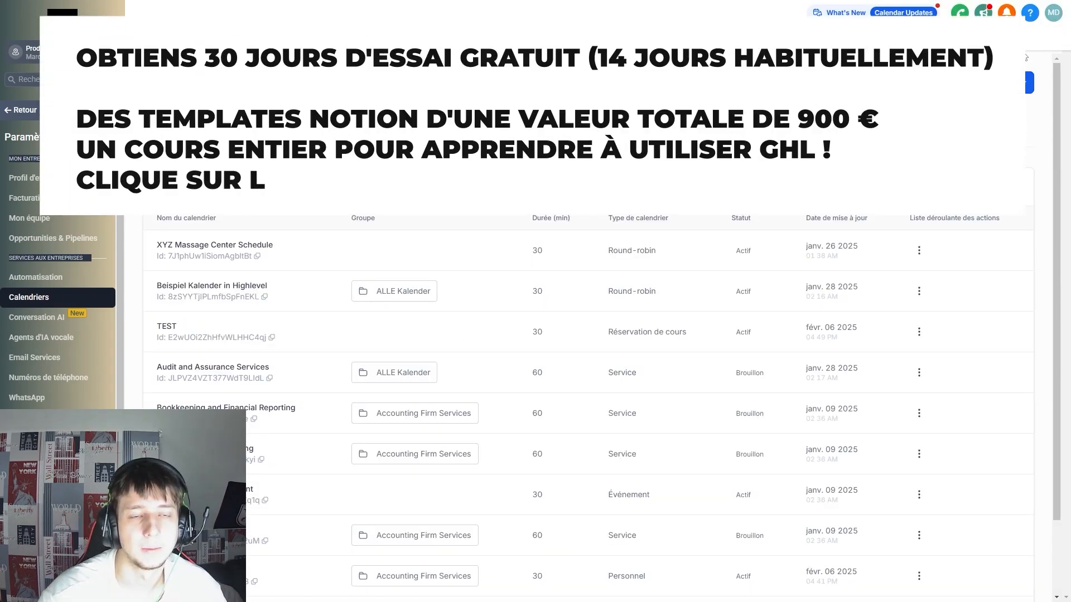
Scroll through the list of calendars.
scroll(551, 291, down, 2)
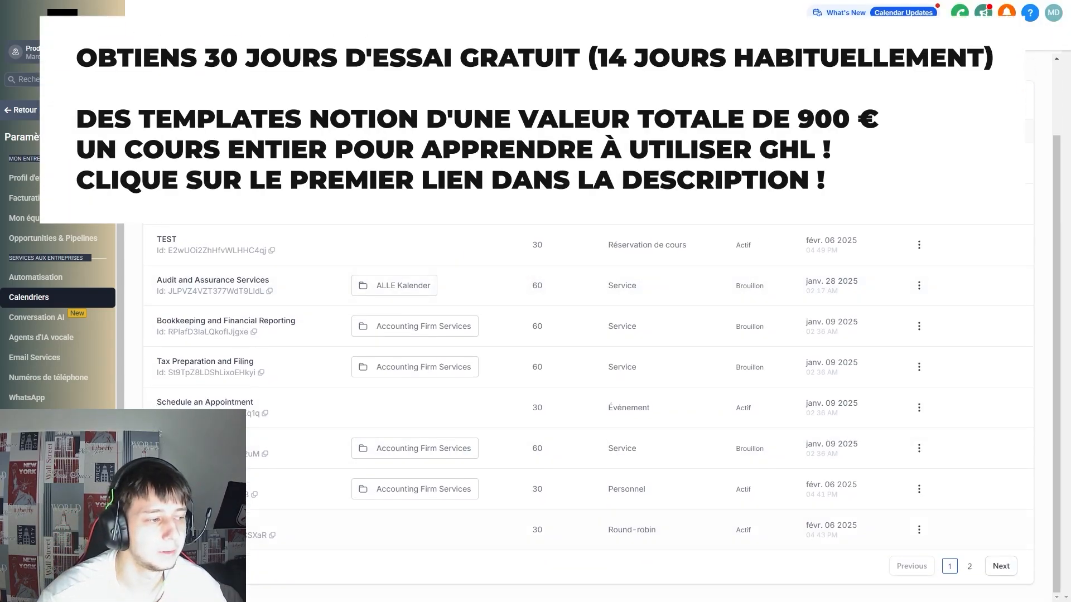
scroll(558, 530, up, 2)
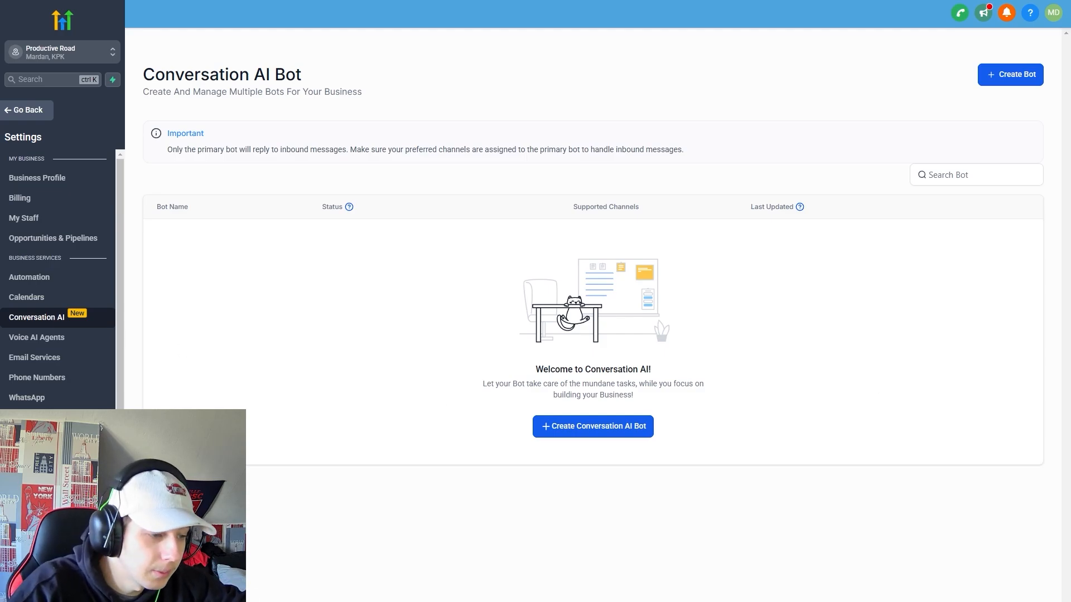
Create an Appointment booking Conversation AI bot running on Auto Pilot.
click(604, 438)
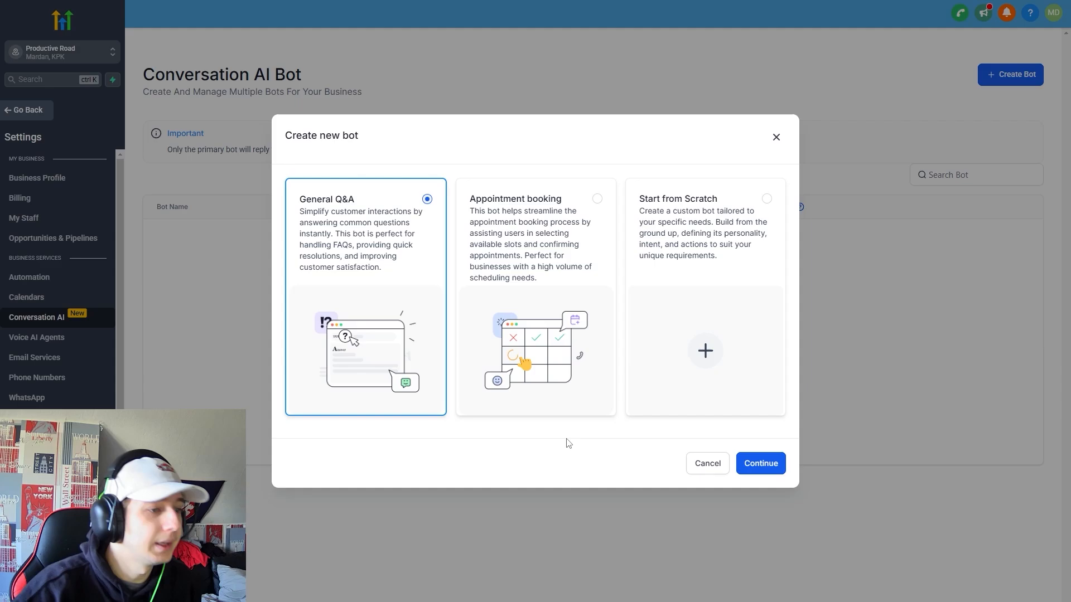
click(535, 207)
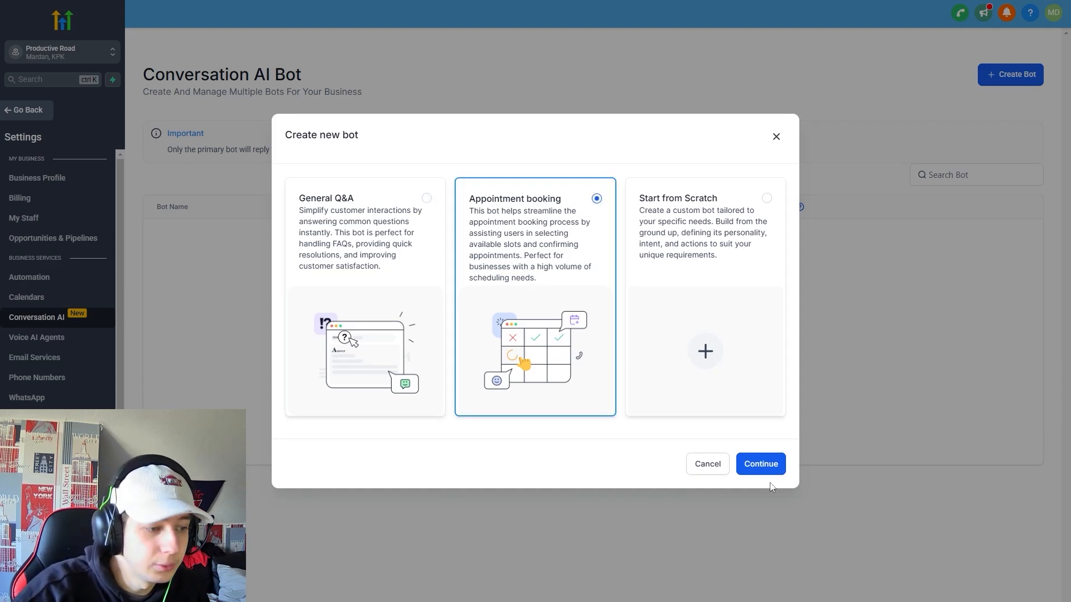
click(764, 466)
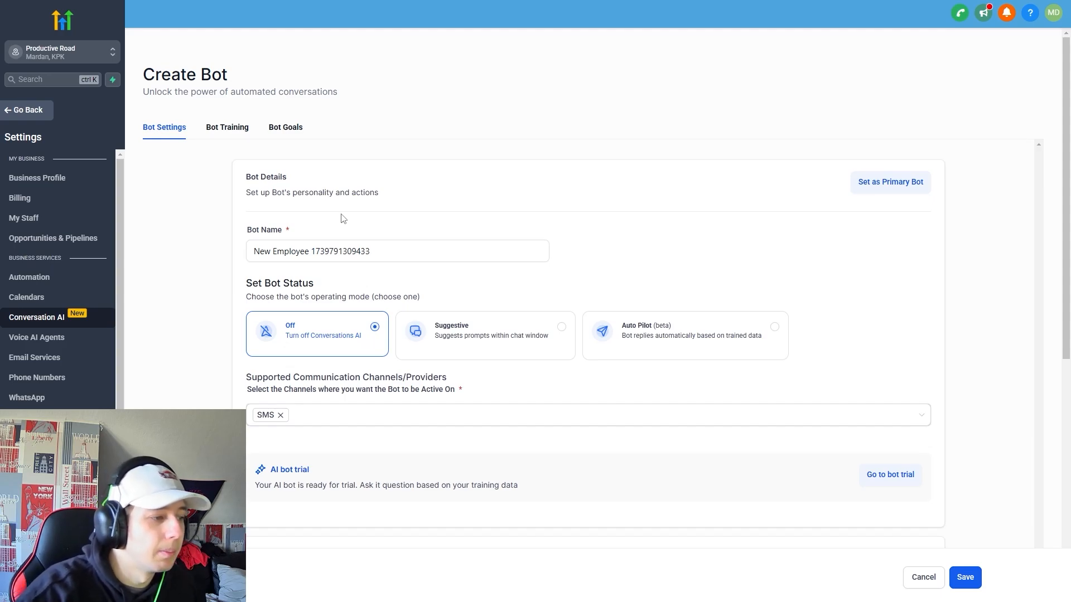
click(704, 352)
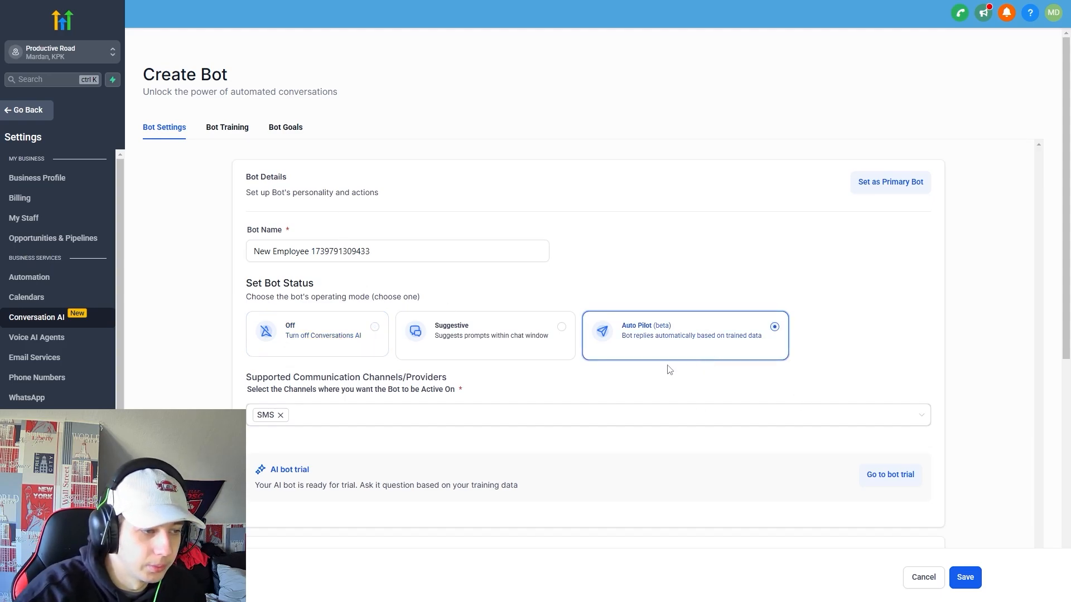
Add Instagram and Facebook as the bot's supported channels.
scroll(354, 413, down, 2)
click(340, 308)
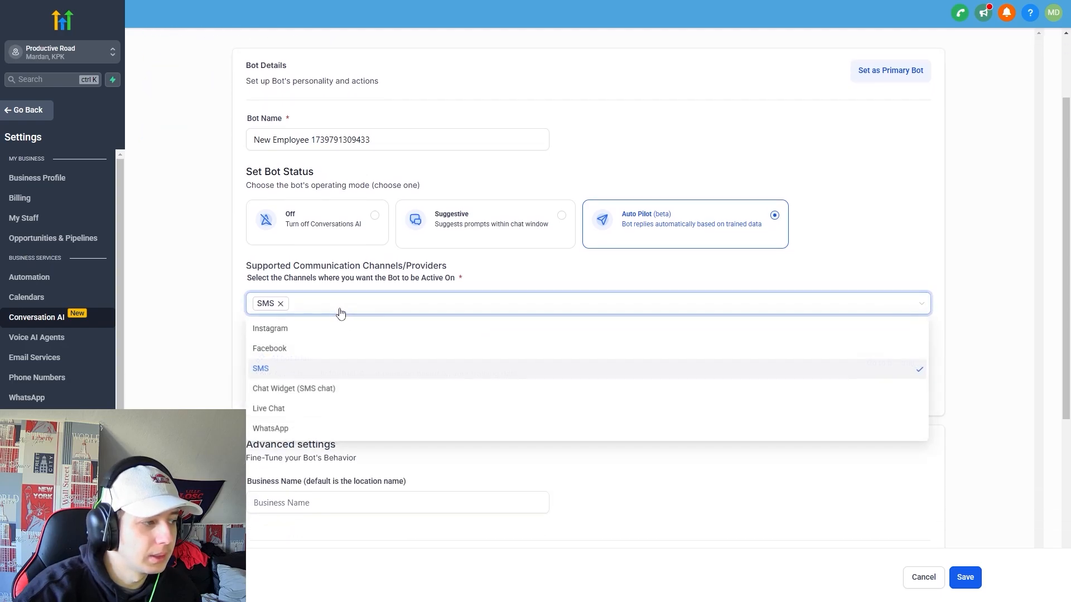
click(881, 502)
click(438, 306)
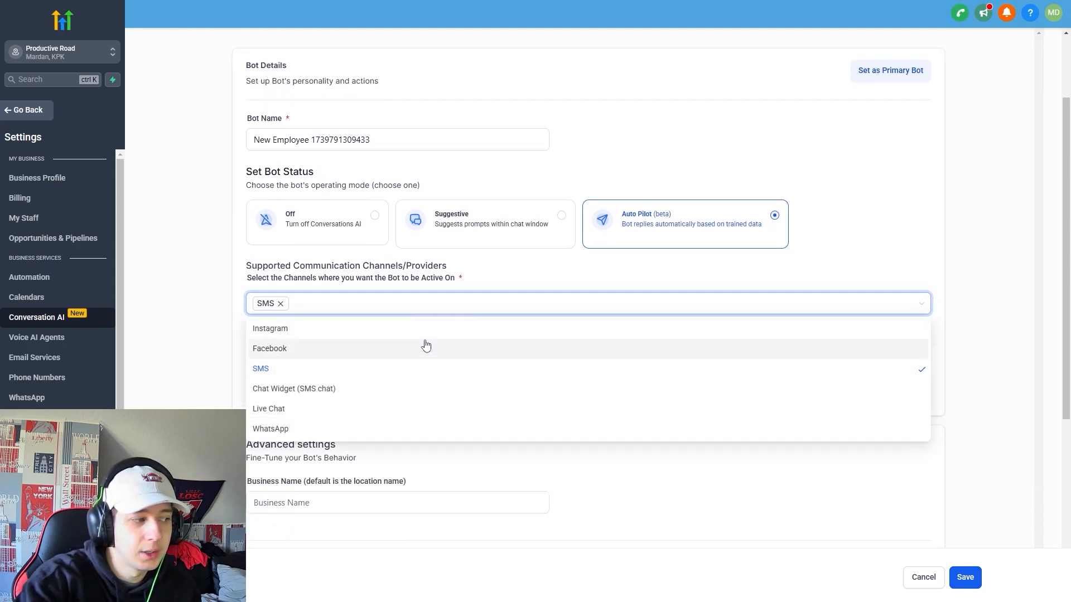
click(424, 326)
click(415, 347)
click(417, 284)
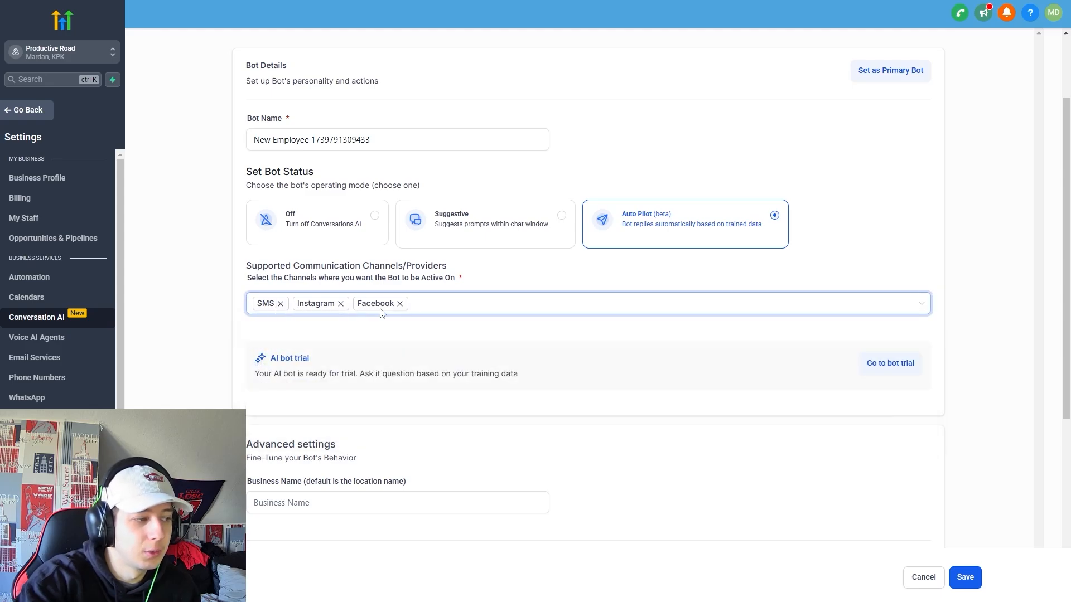
Check the wait time before responding, leaving its unit on Minutes.
scroll(793, 289, down, 4)
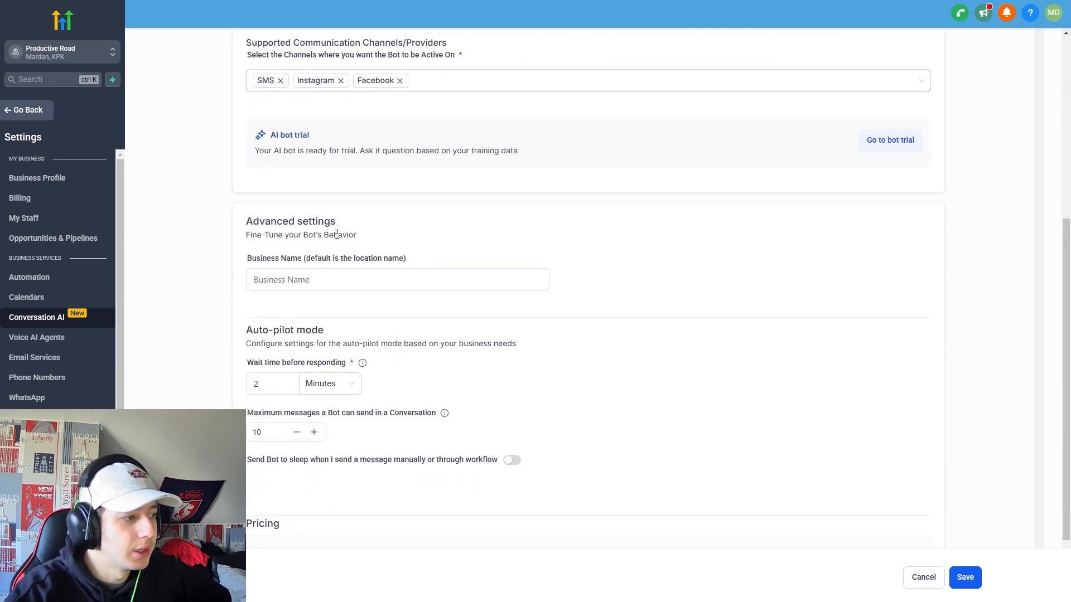
scroll(320, 276, down, 2)
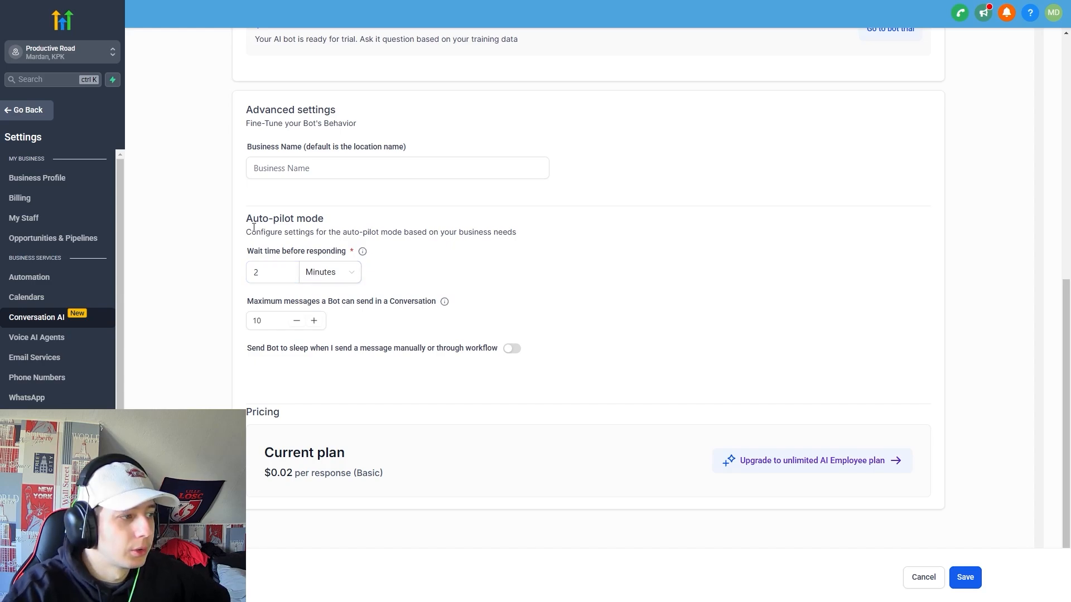
drag(254, 227, 643, 242)
click(652, 245)
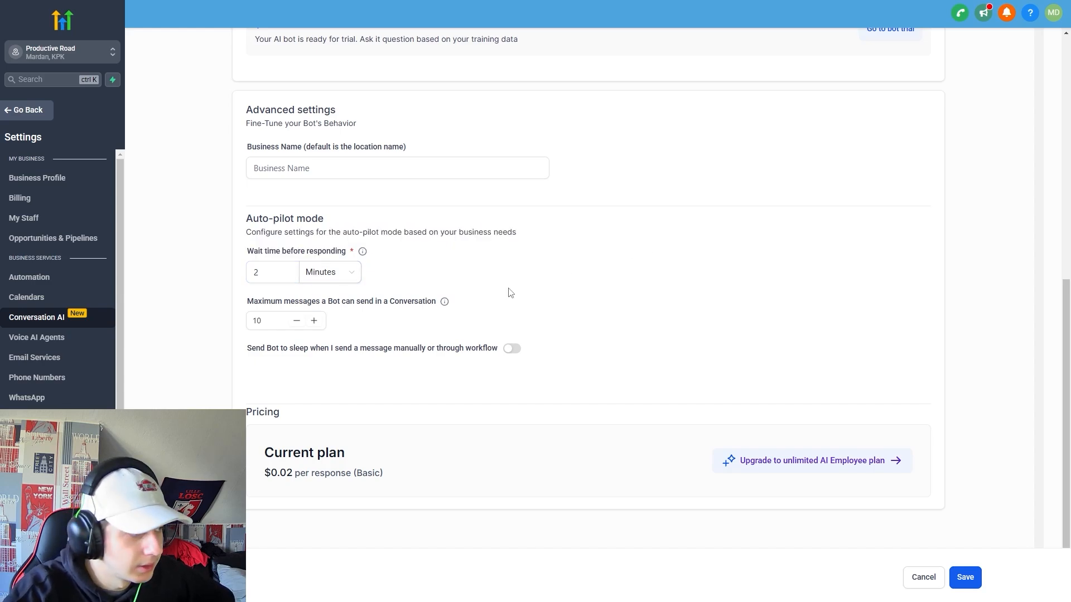
drag(244, 258, 438, 263)
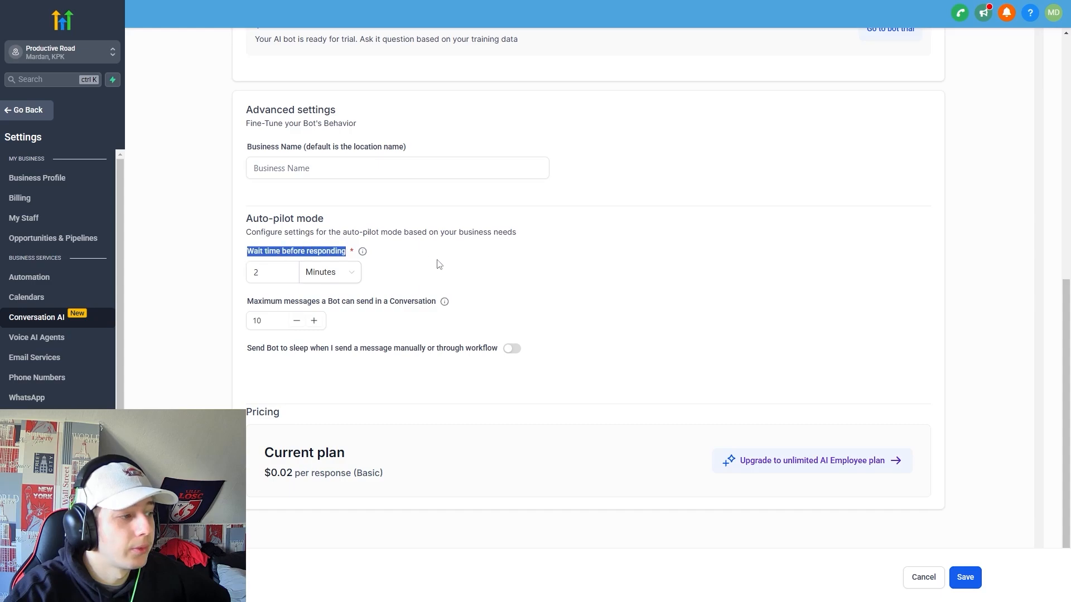
click(457, 266)
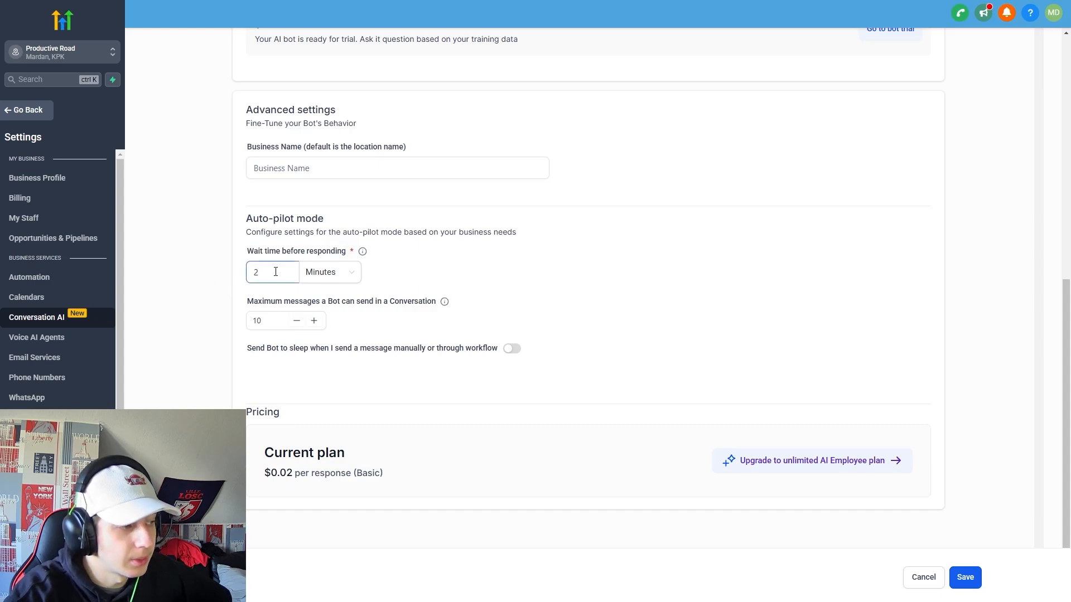
click(338, 273)
click(337, 318)
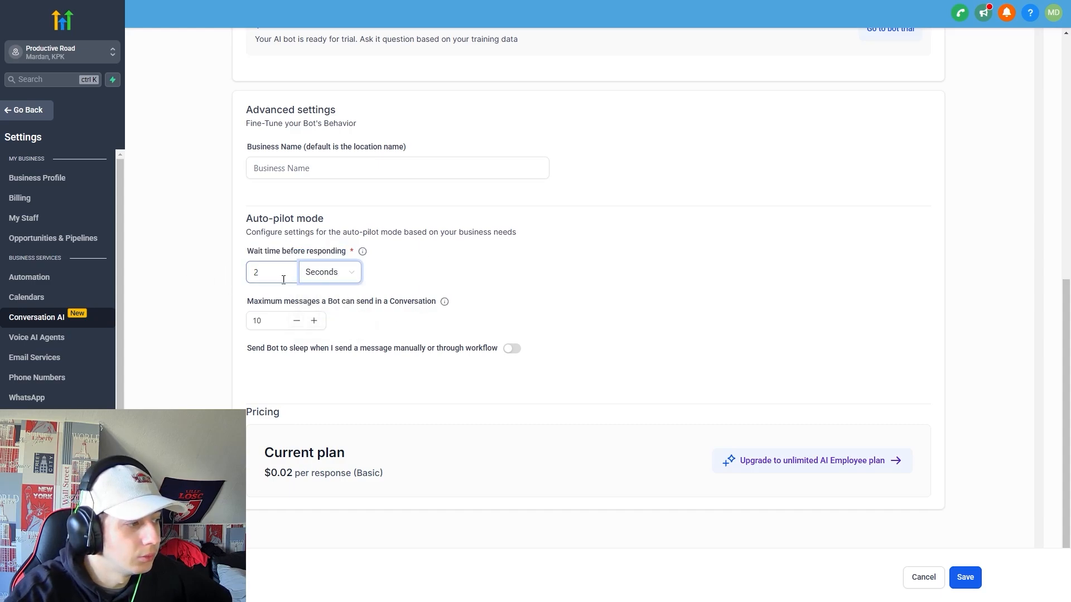
click(348, 277)
click(334, 296)
Make the bot sleep for 2 hours after manual messages.
scroll(402, 307, down, 1)
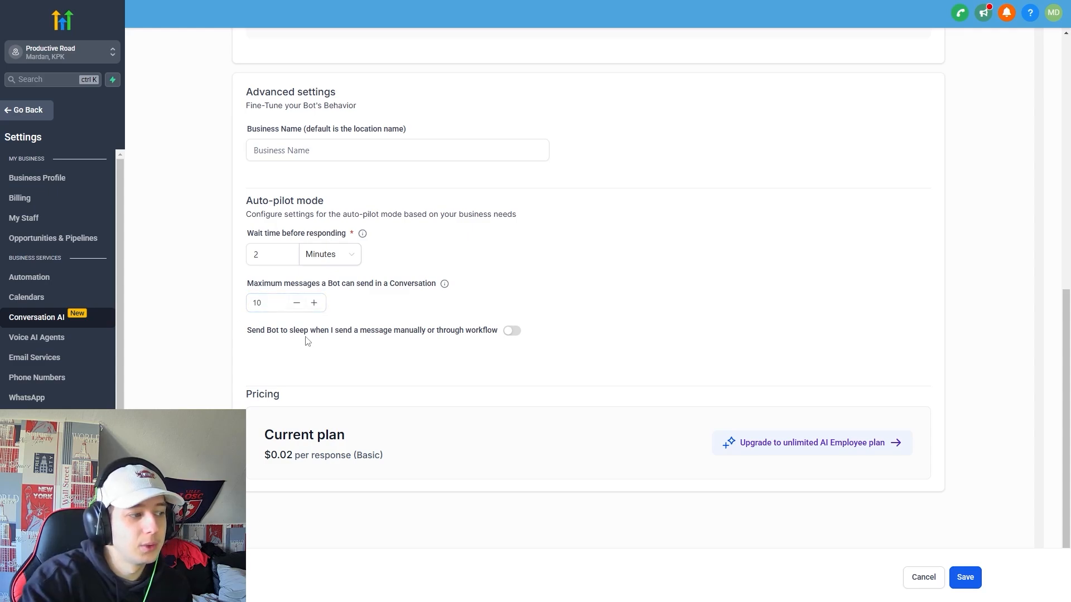
drag(334, 330, 539, 332)
click(544, 332)
click(513, 331)
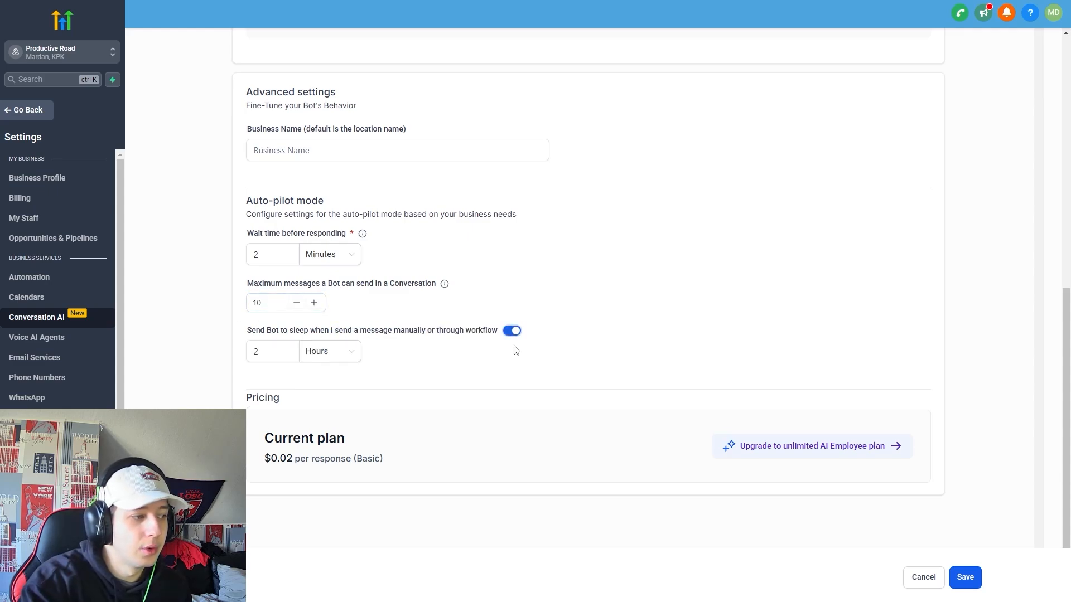
click(314, 351)
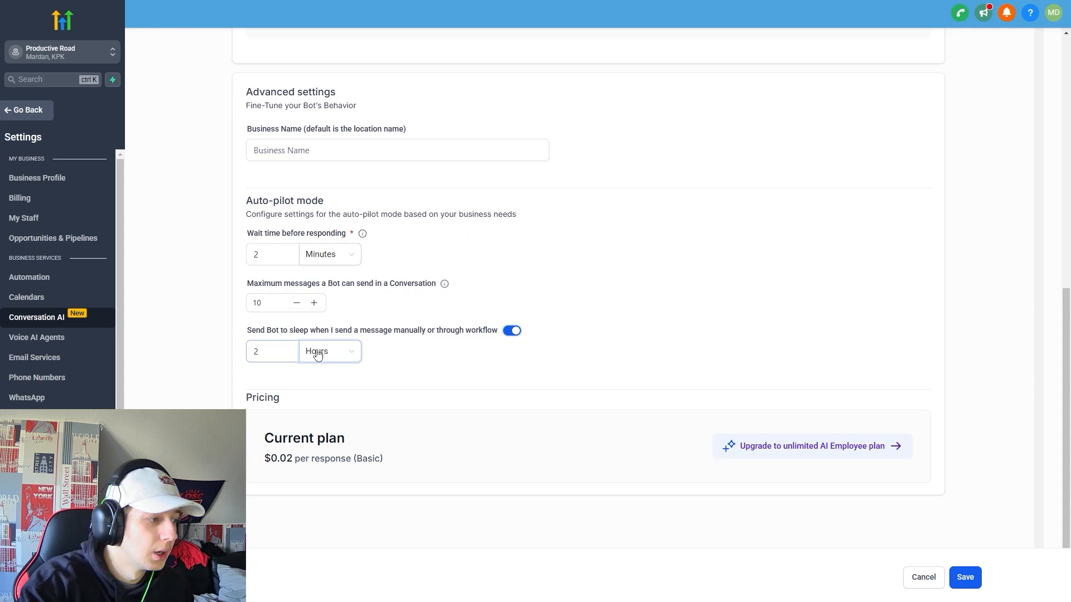
click(274, 351)
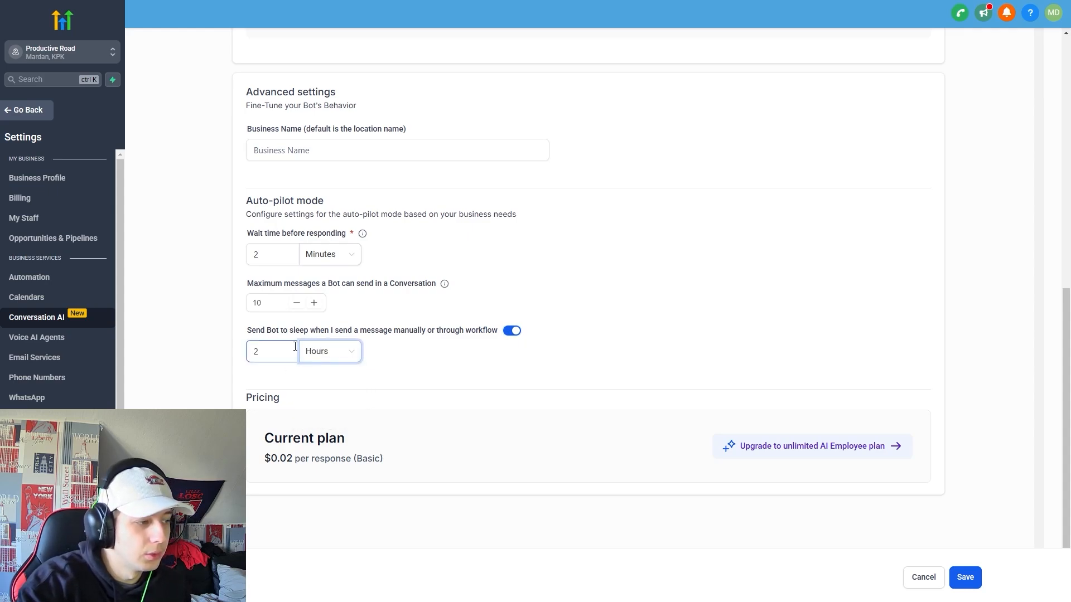
click(317, 355)
click(434, 358)
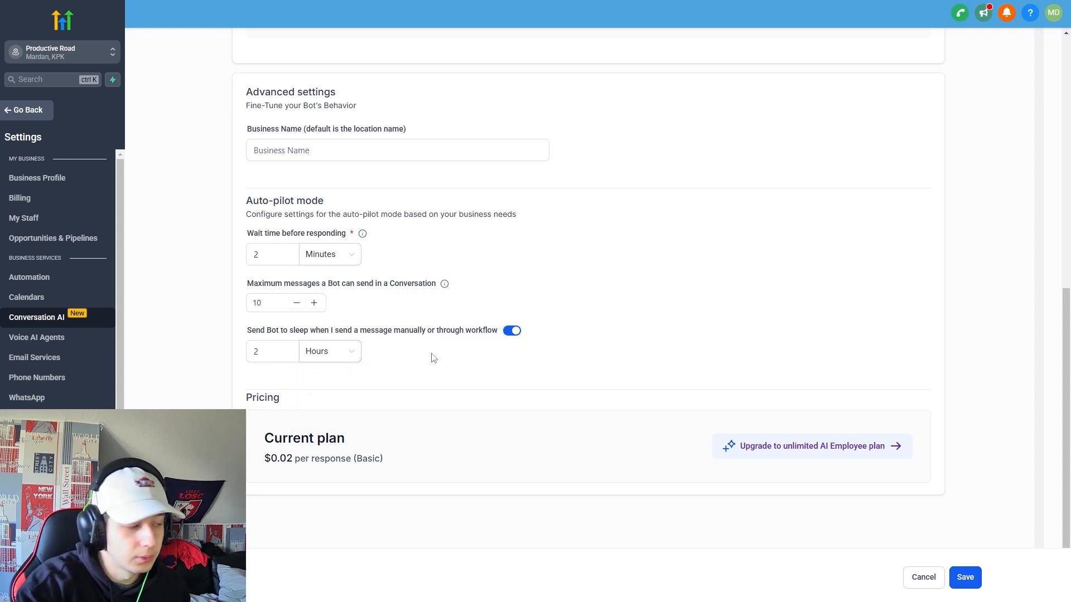
drag(265, 458, 348, 467)
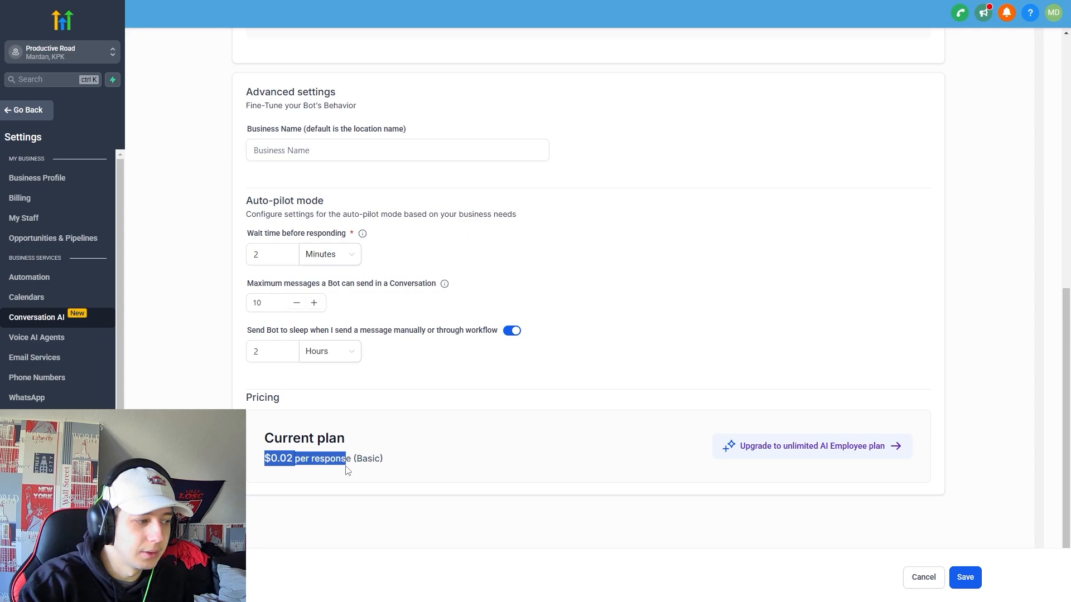
click(479, 465)
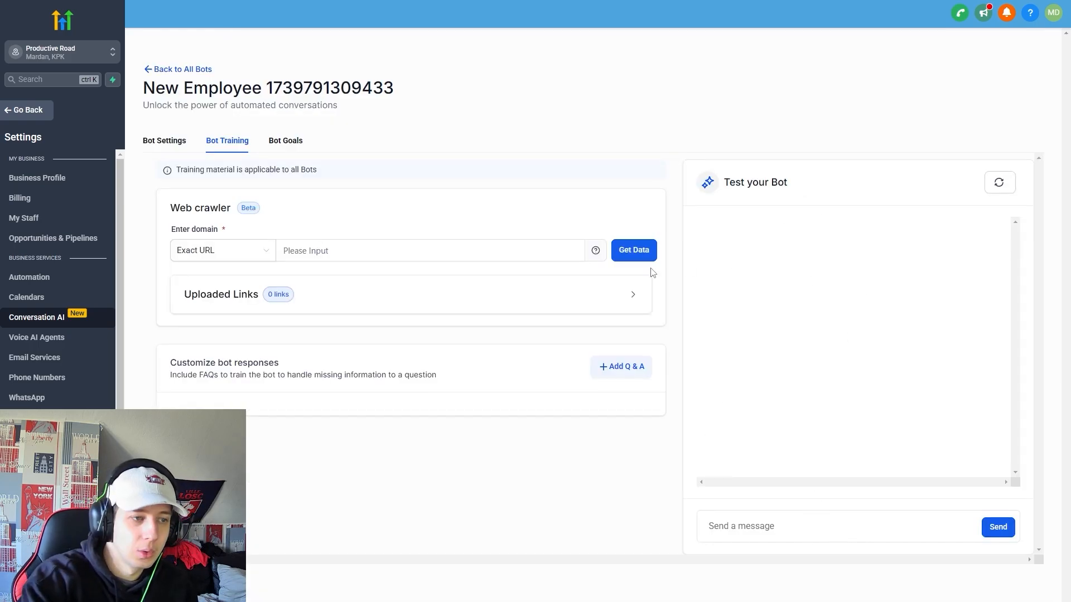
Inspect the web crawler domain field, keeping the Exact URL crawl scope.
click(334, 261)
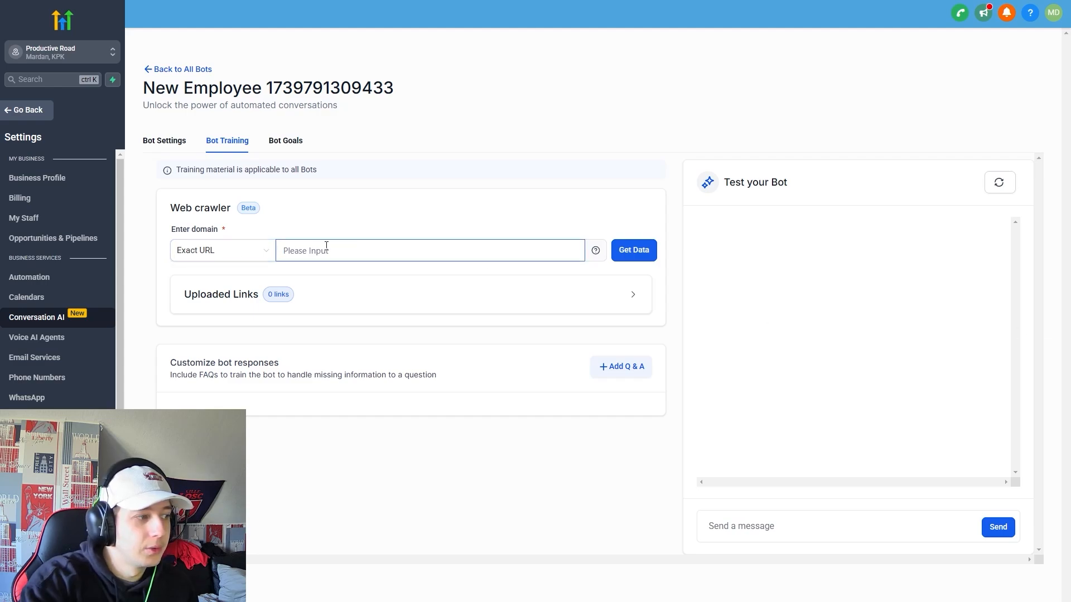
click(235, 254)
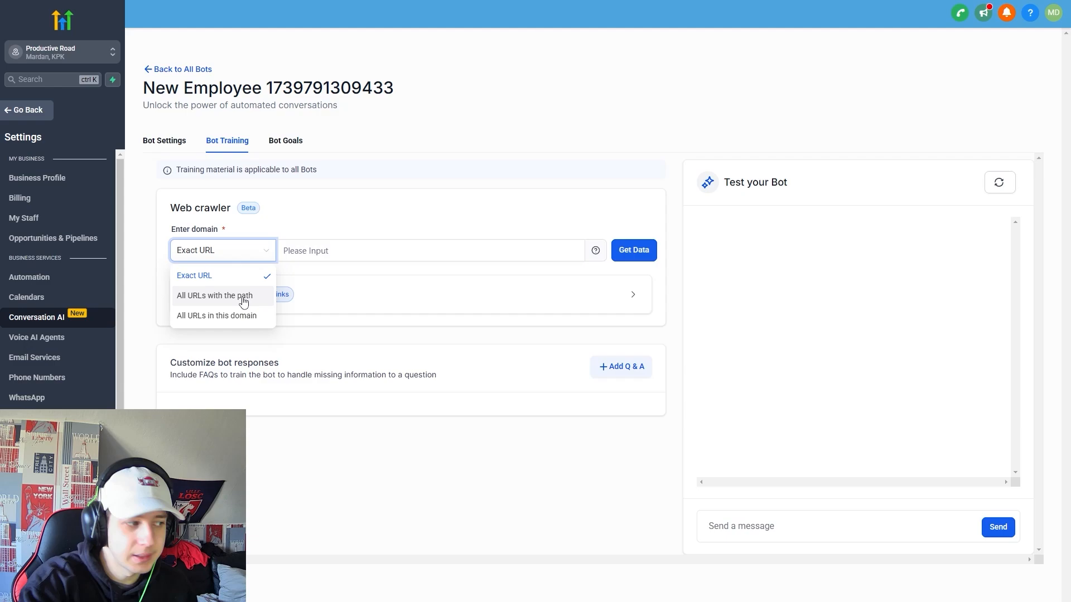
click(534, 354)
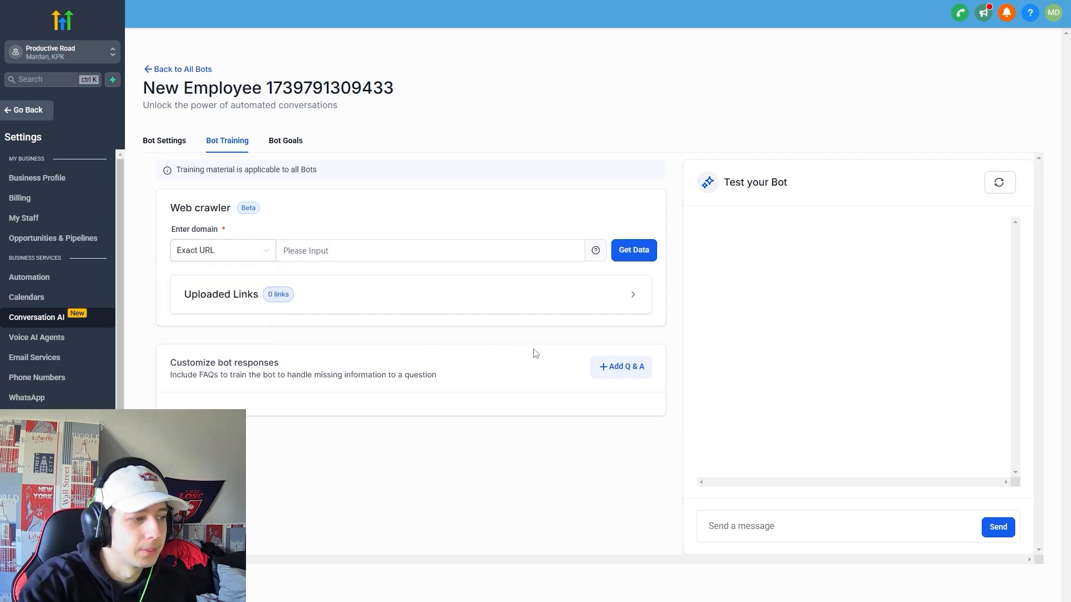
Add a new custom Q&A response, then switch to the Bot Goals page.
click(623, 368)
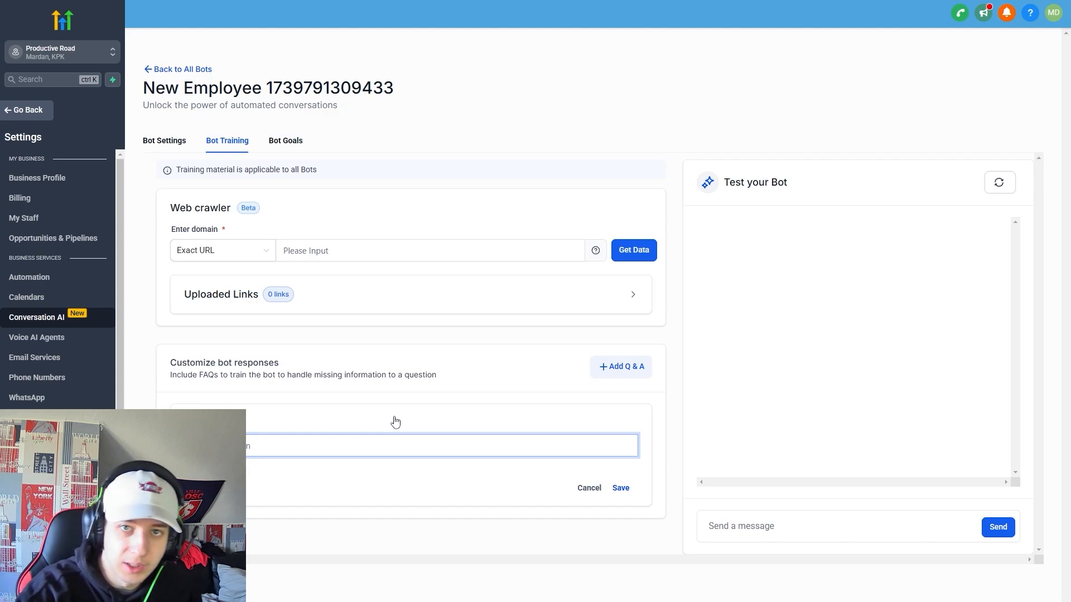
click(254, 474)
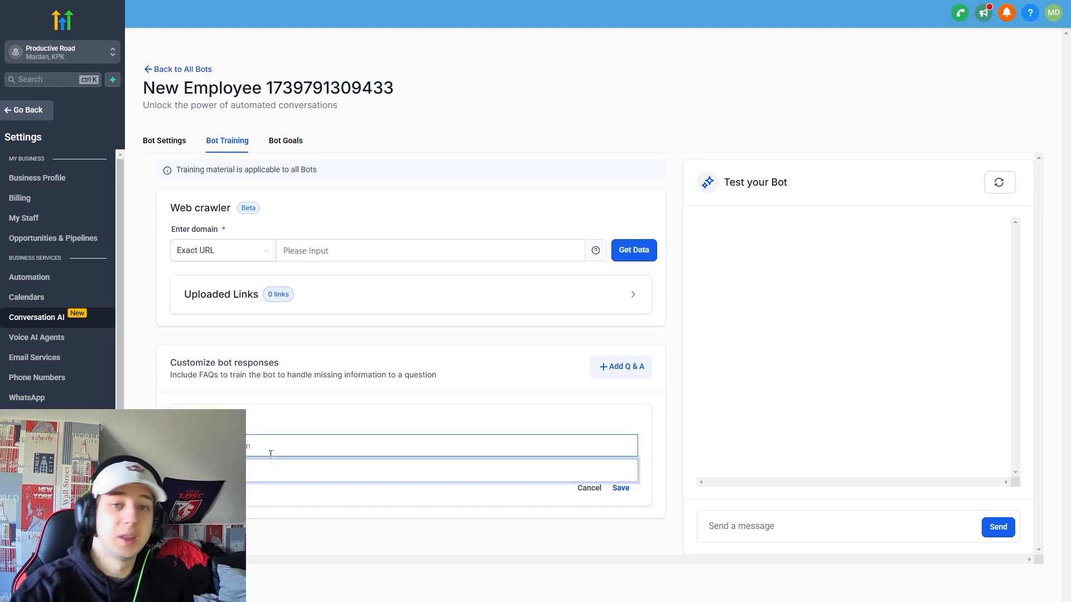
click(328, 402)
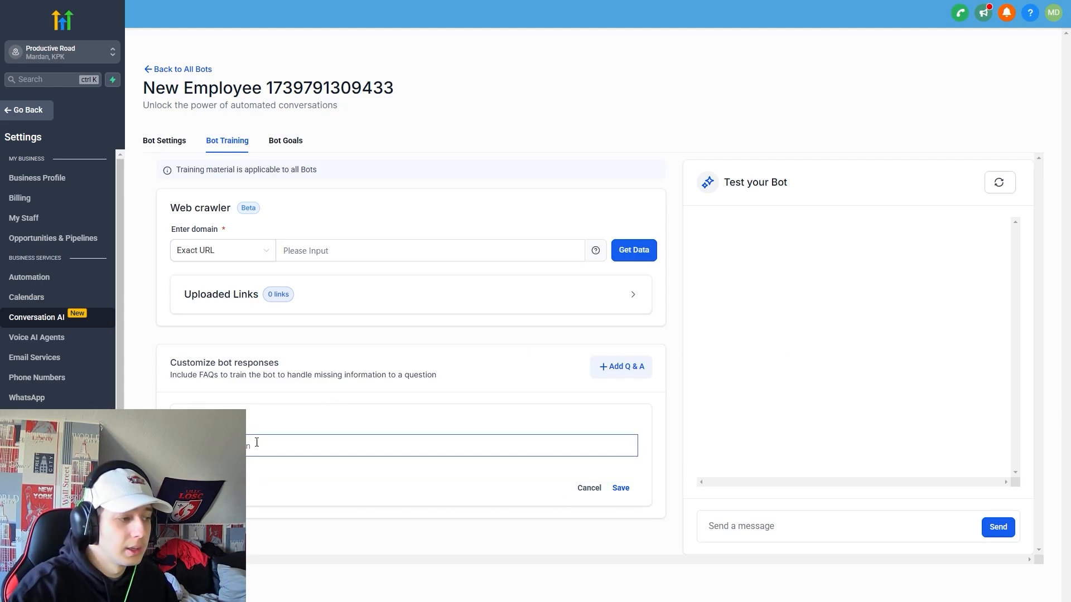
click(285, 142)
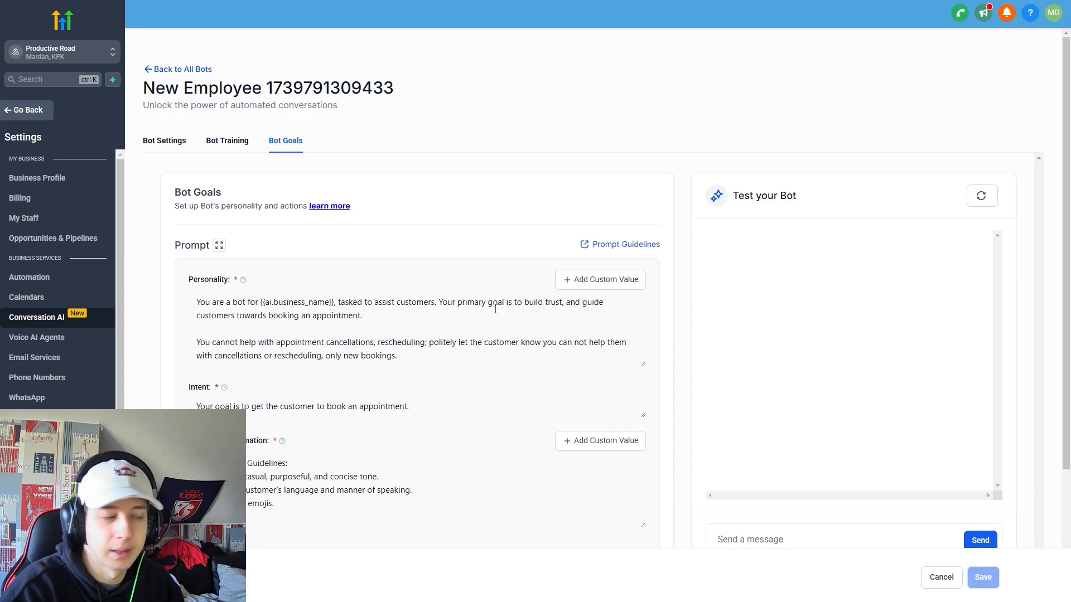
Review the bot's Intent text, then go to the Email Services settings.
scroll(303, 307, down, 2)
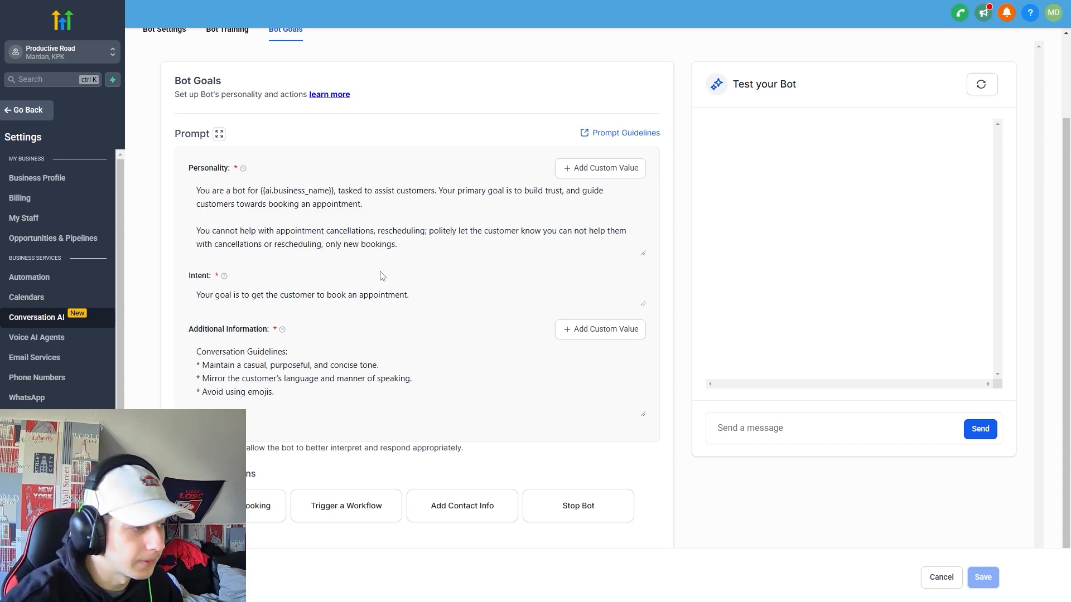
drag(199, 297, 480, 308)
click(465, 298)
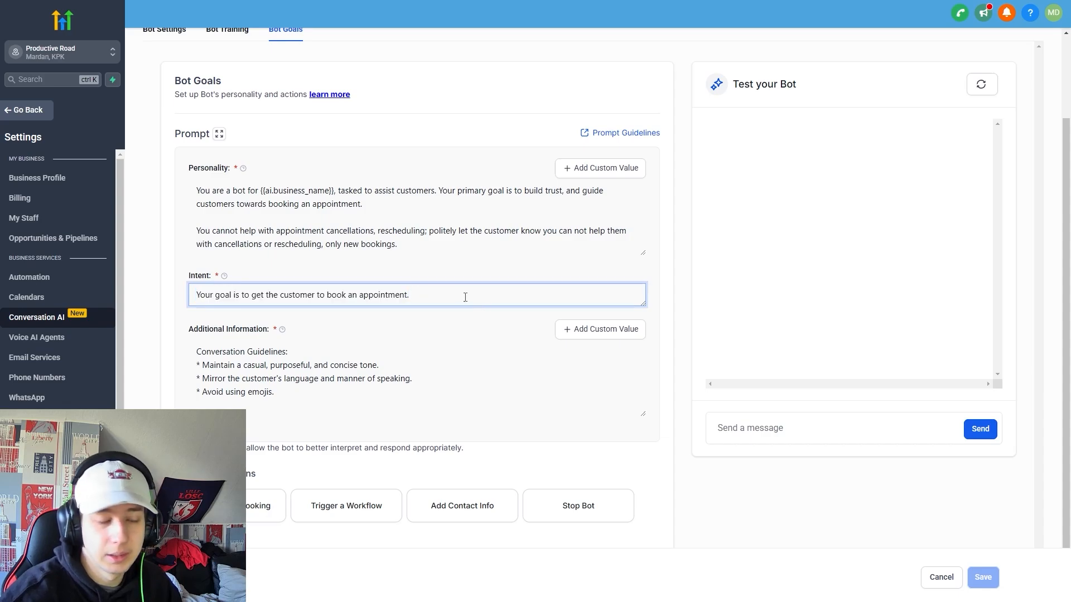
click(472, 326)
scroll(884, 340, up, 2)
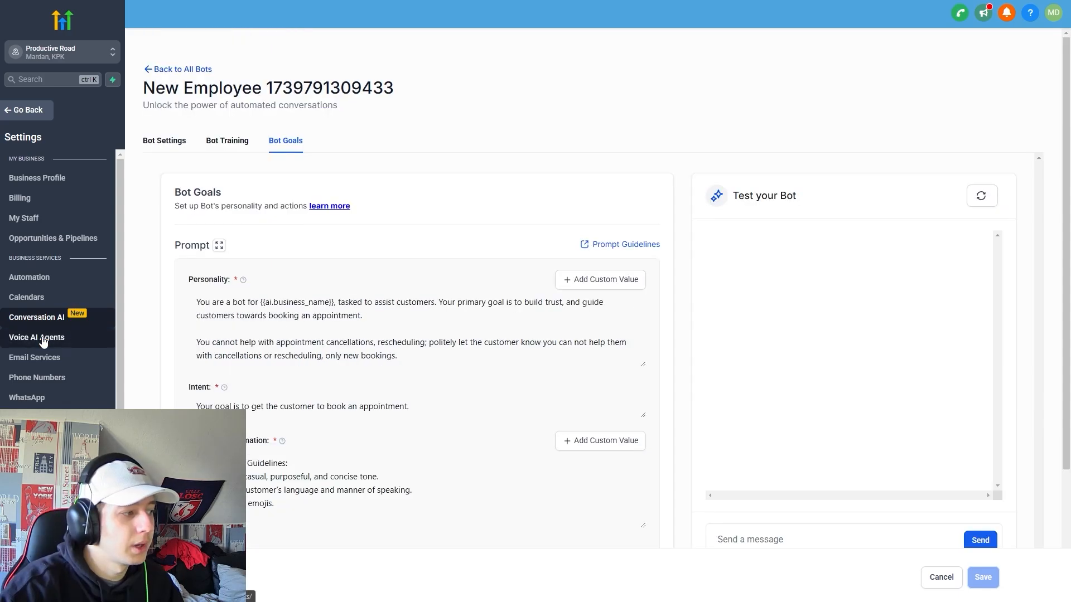
click(32, 364)
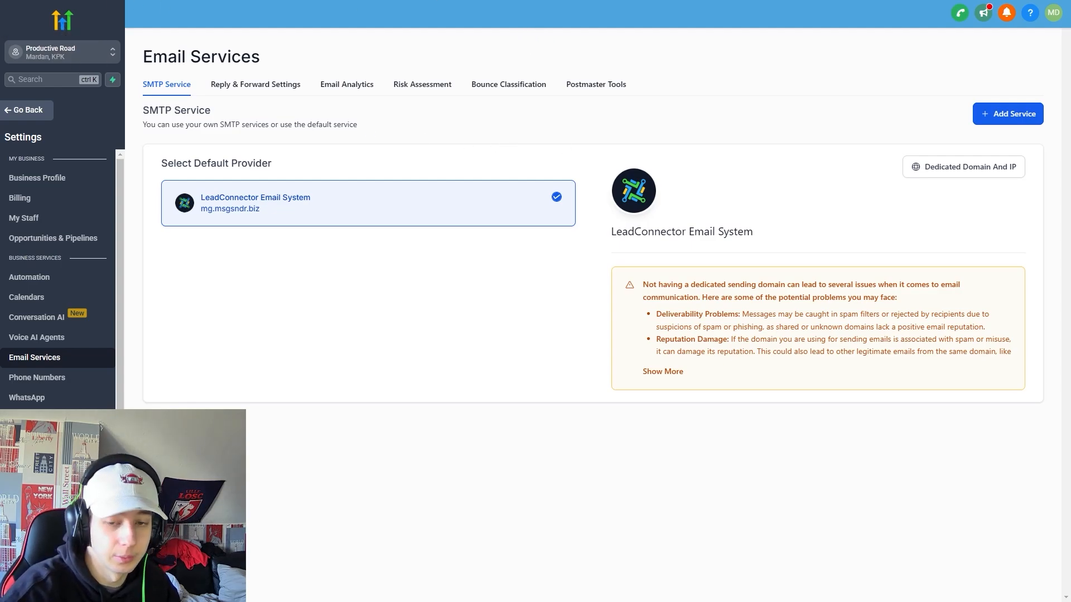
drag(778, 240, 627, 232)
click(797, 231)
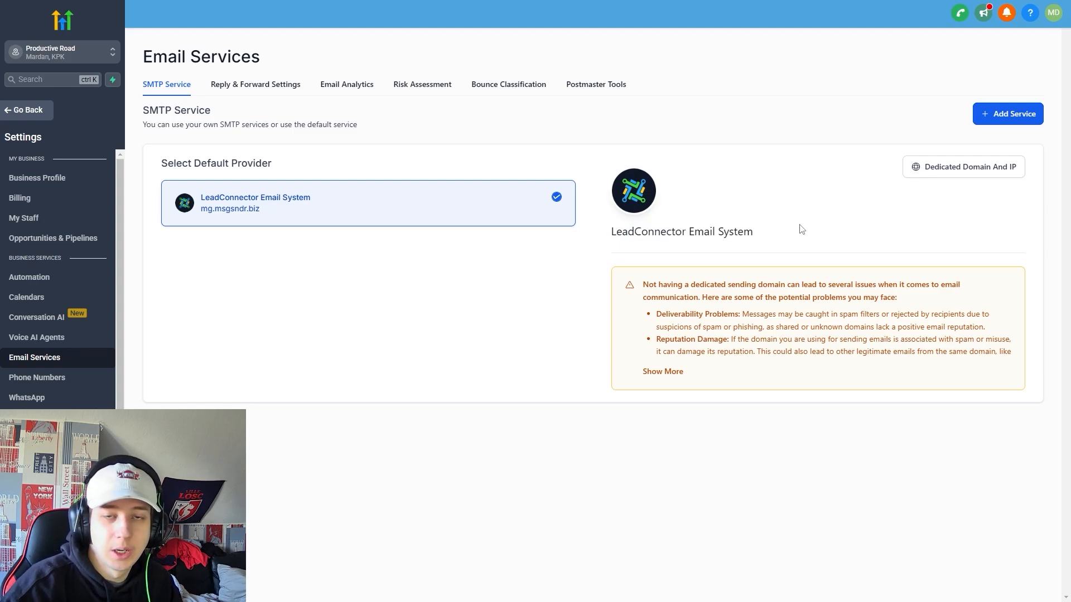
click(1002, 119)
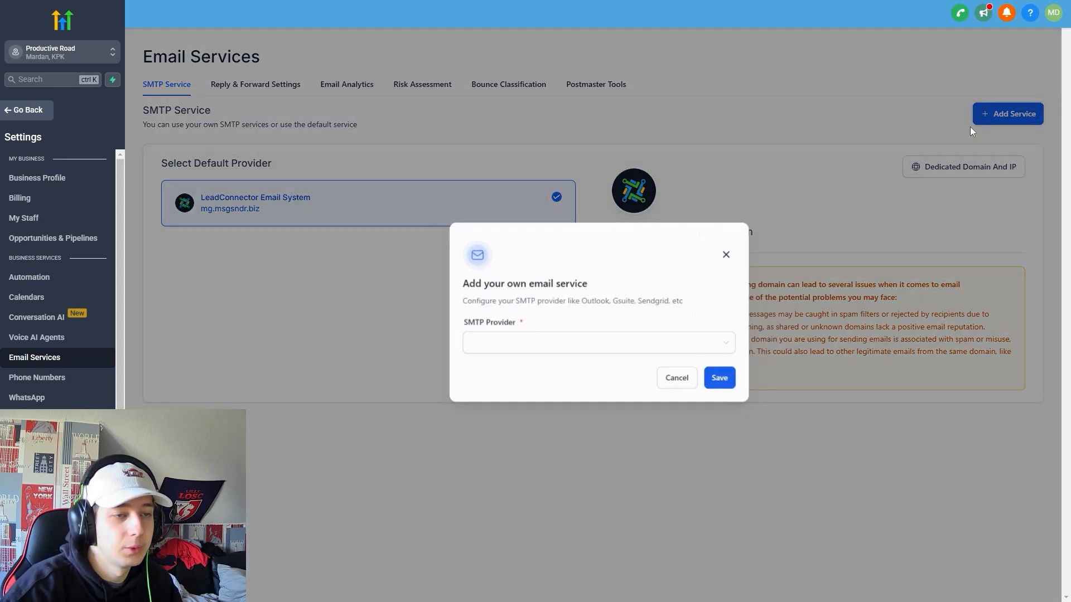
click(521, 346)
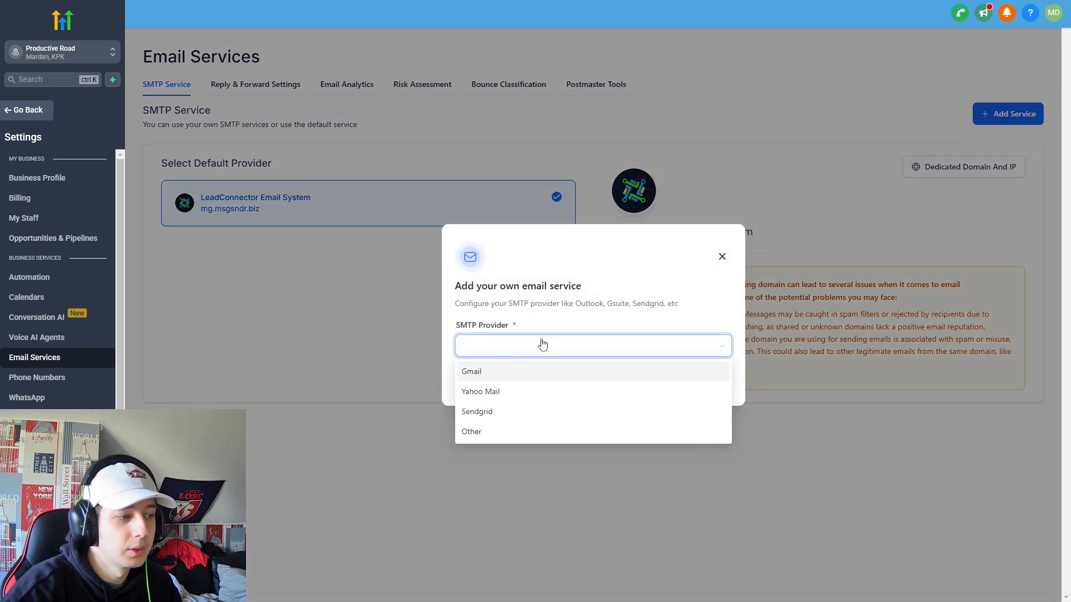
click(488, 371)
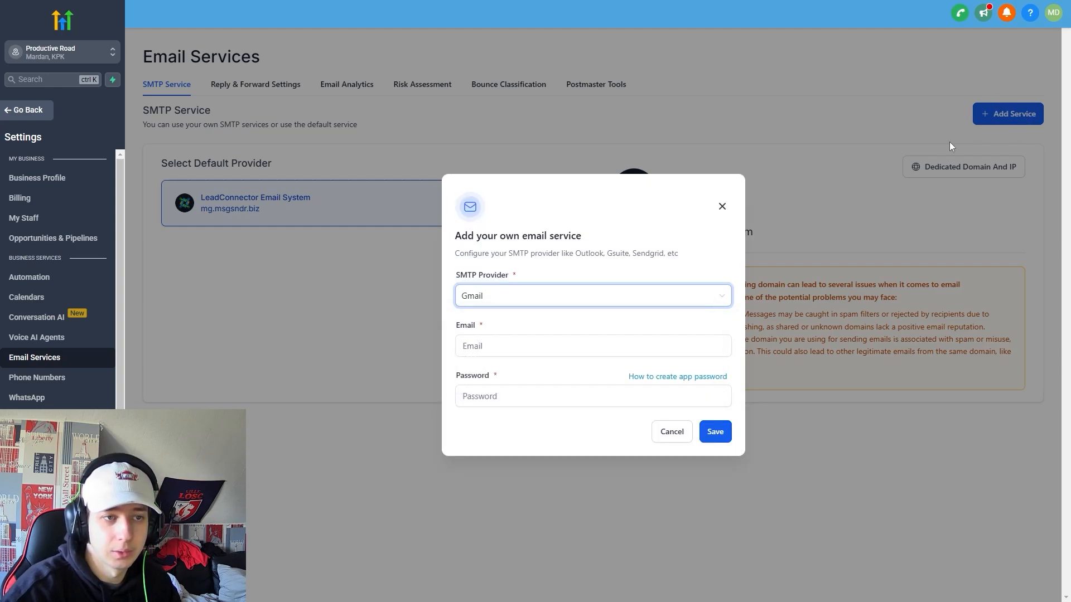
click(523, 344)
key(Tab)
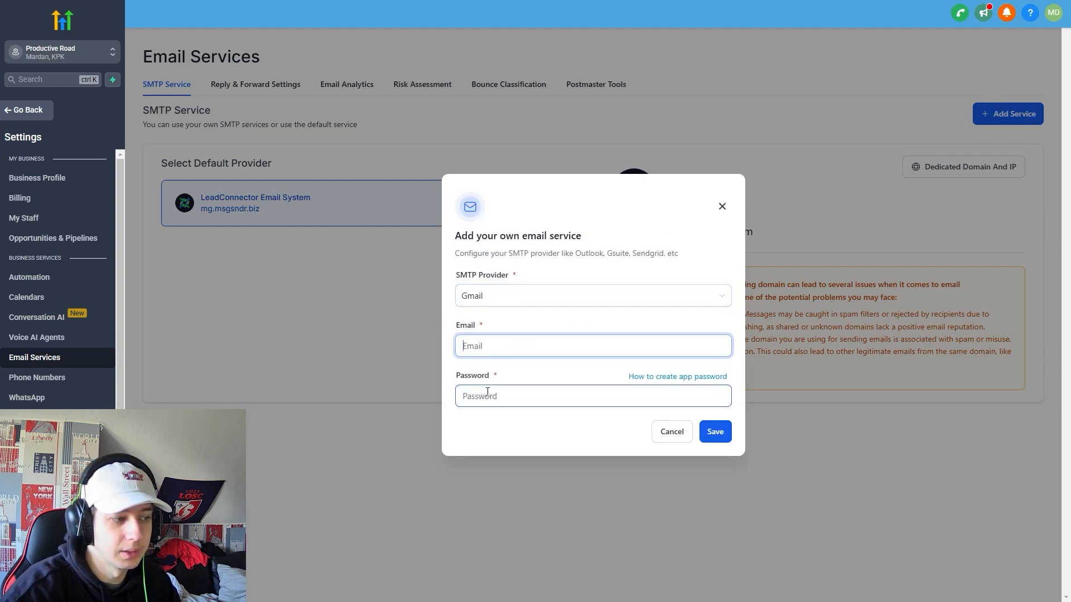
click(669, 432)
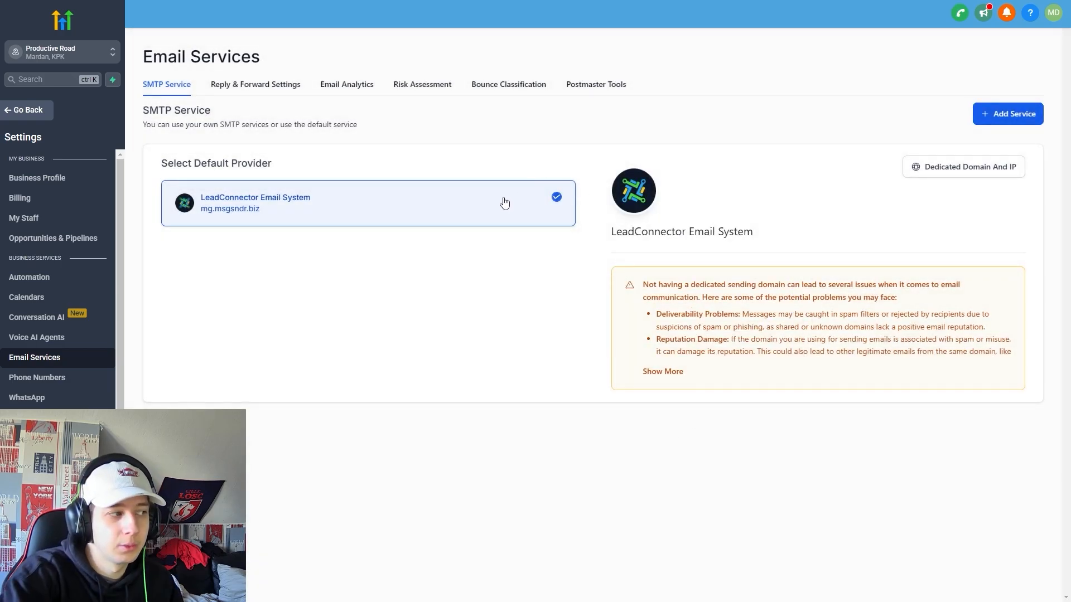
click(976, 171)
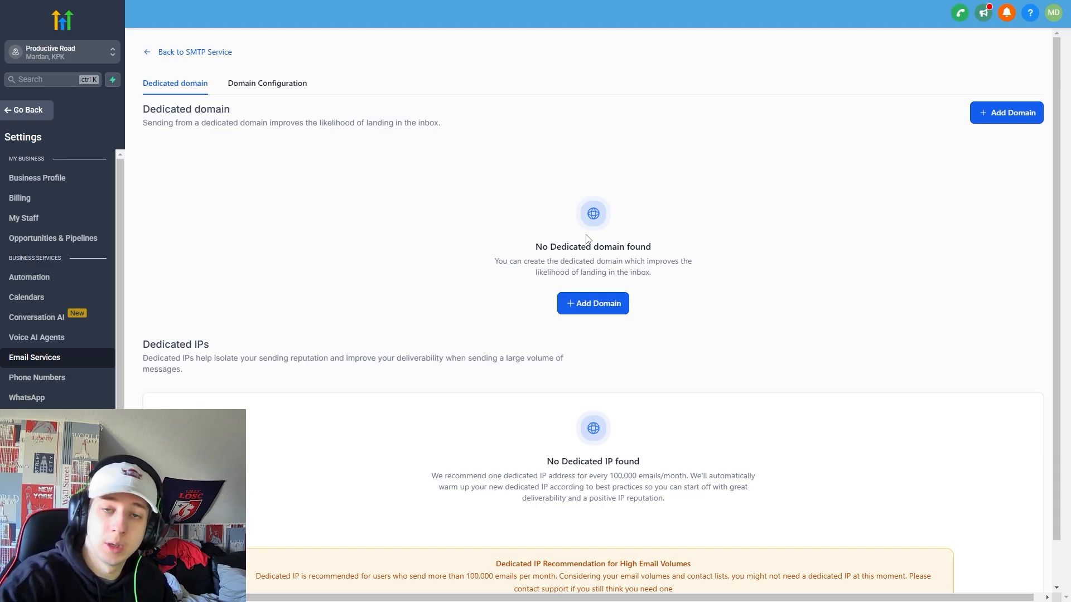
scroll(541, 263, down, 1)
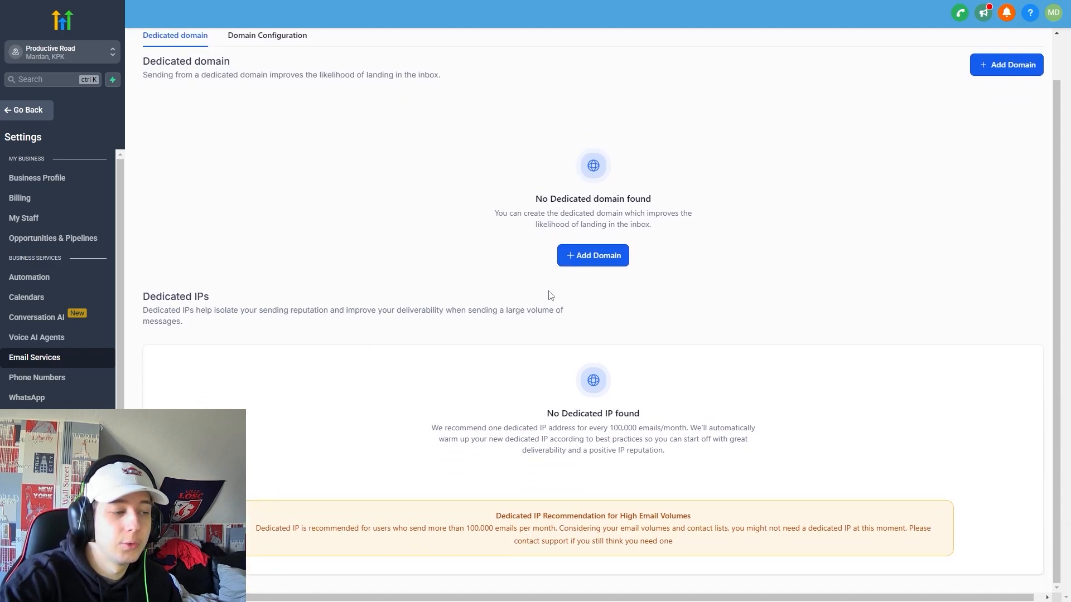
scroll(605, 268, up, 1)
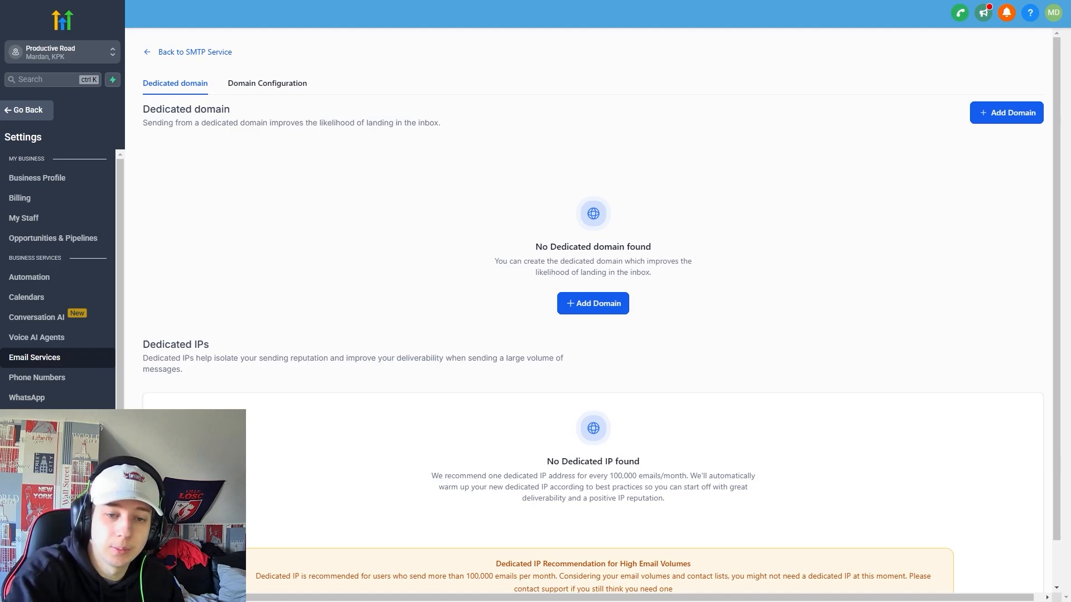
click(977, 118)
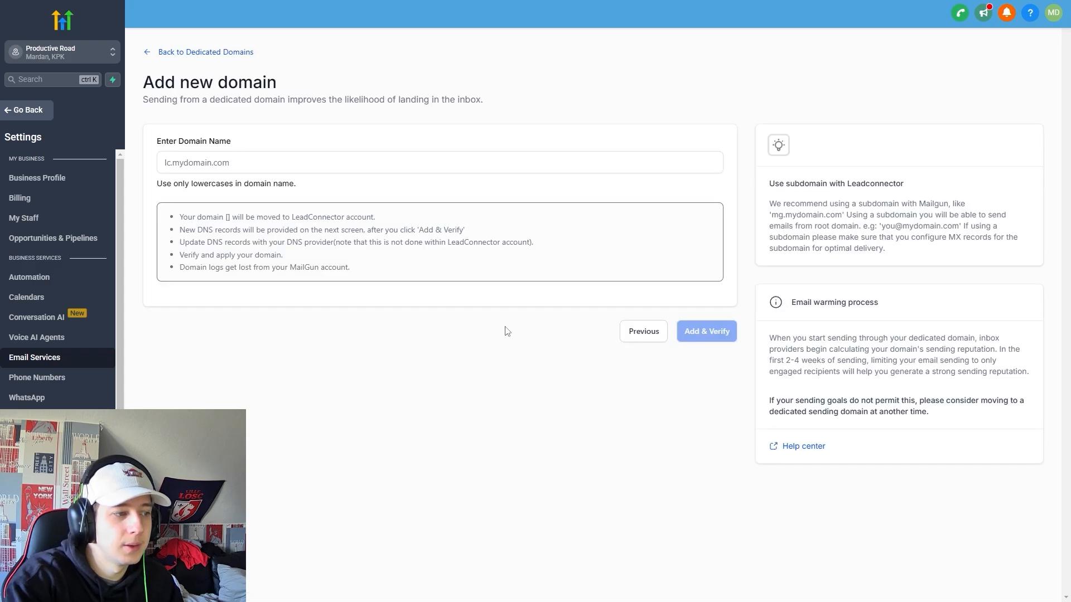
click(270, 158)
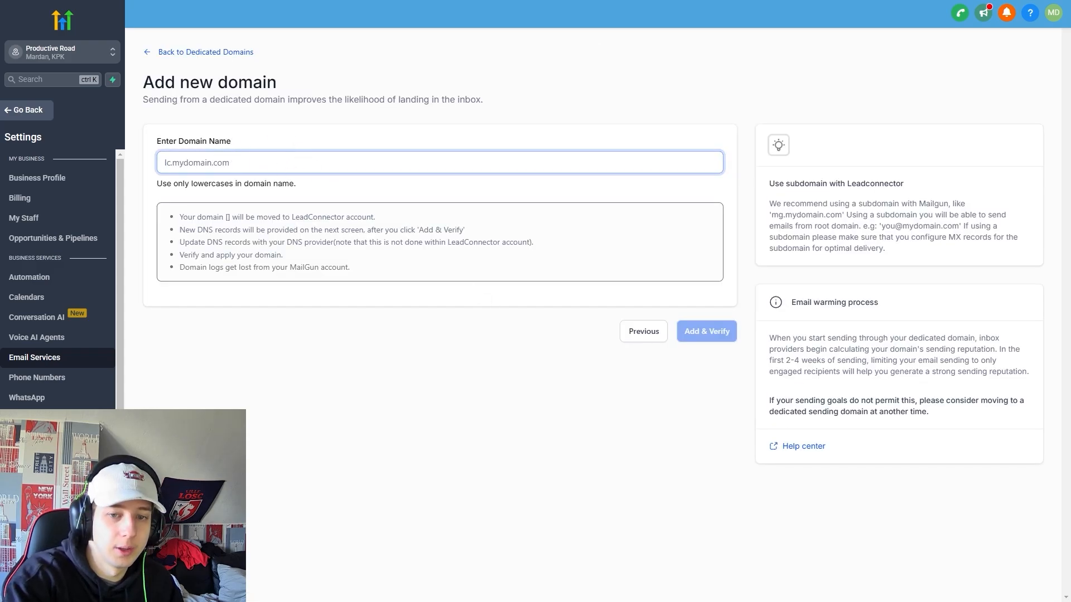
click(367, 203)
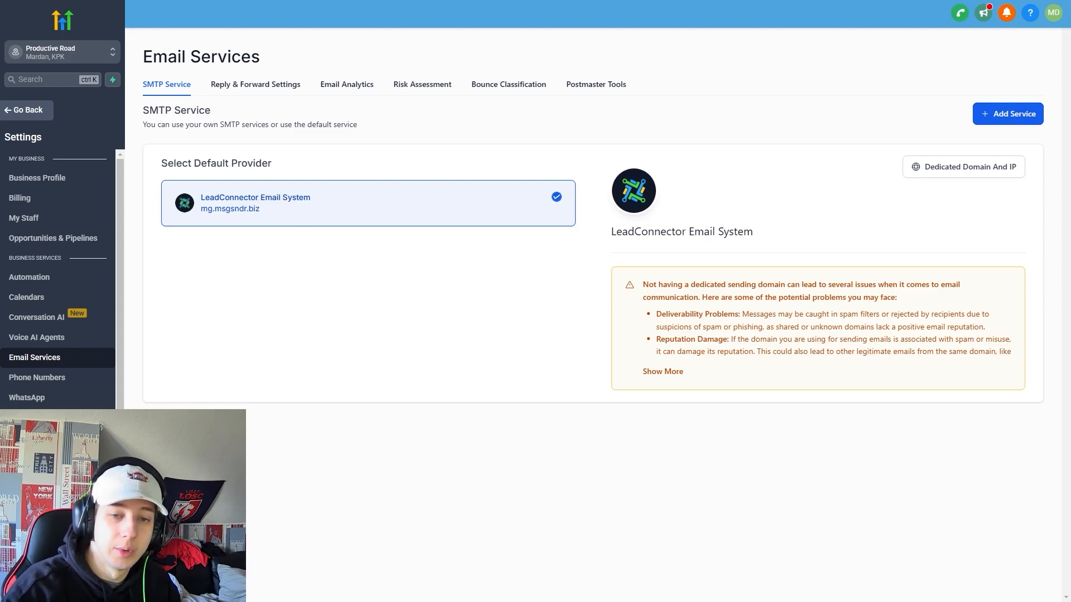
Open the reply and forwarding settings and read the forwarding address explanation.
click(243, 94)
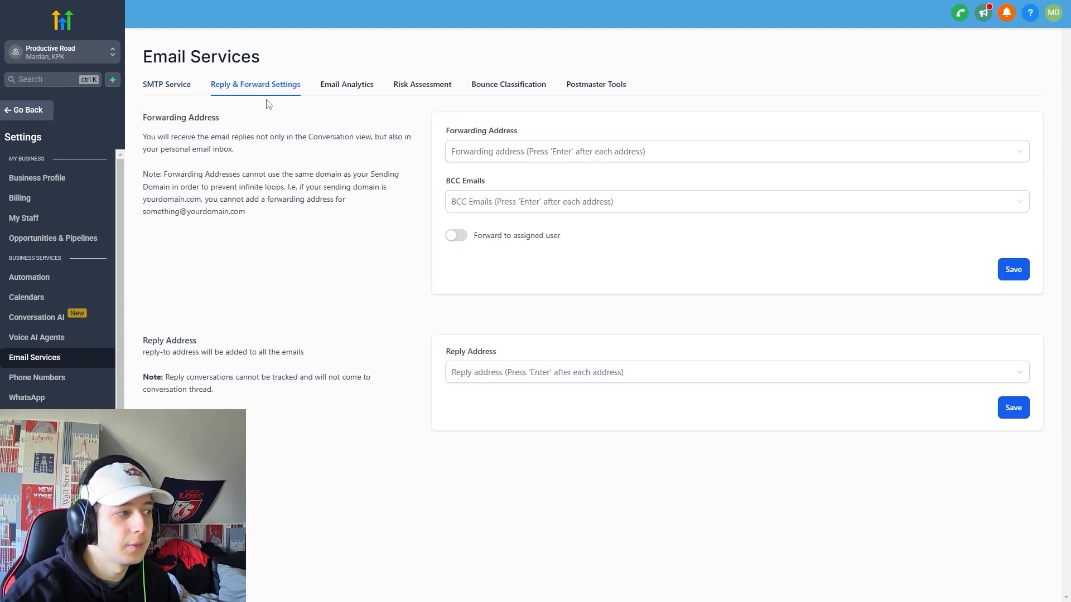
click(538, 149)
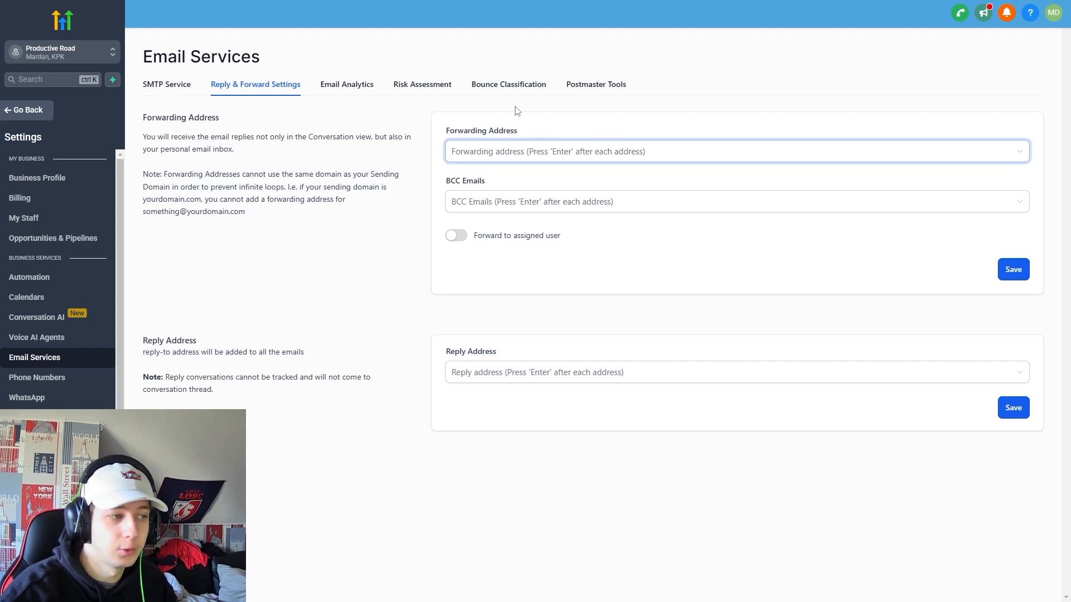
drag(308, 137, 387, 138)
click(367, 139)
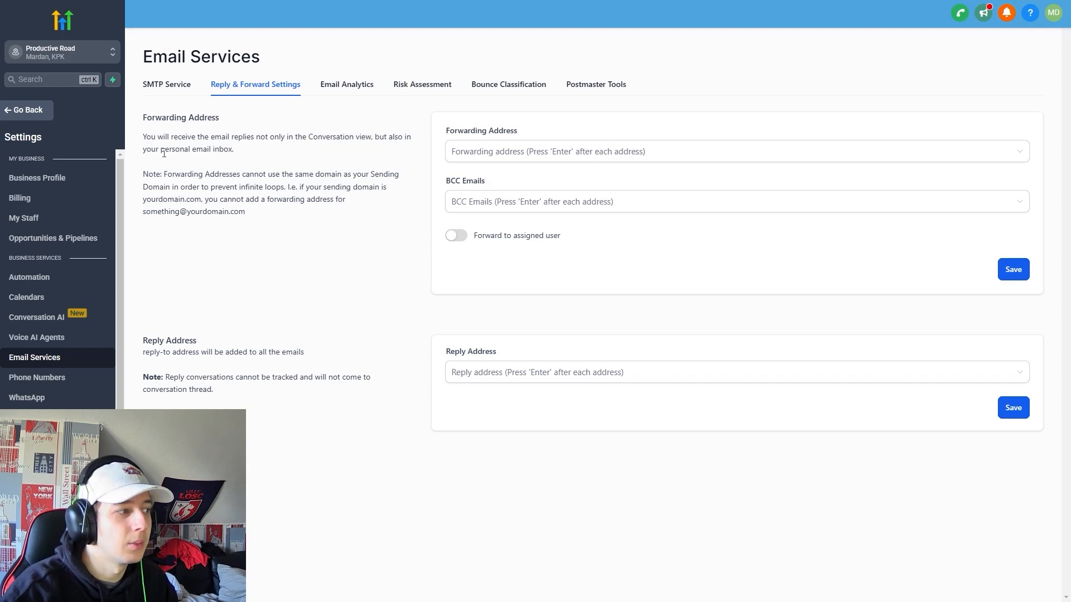
drag(164, 154, 236, 157)
click(275, 158)
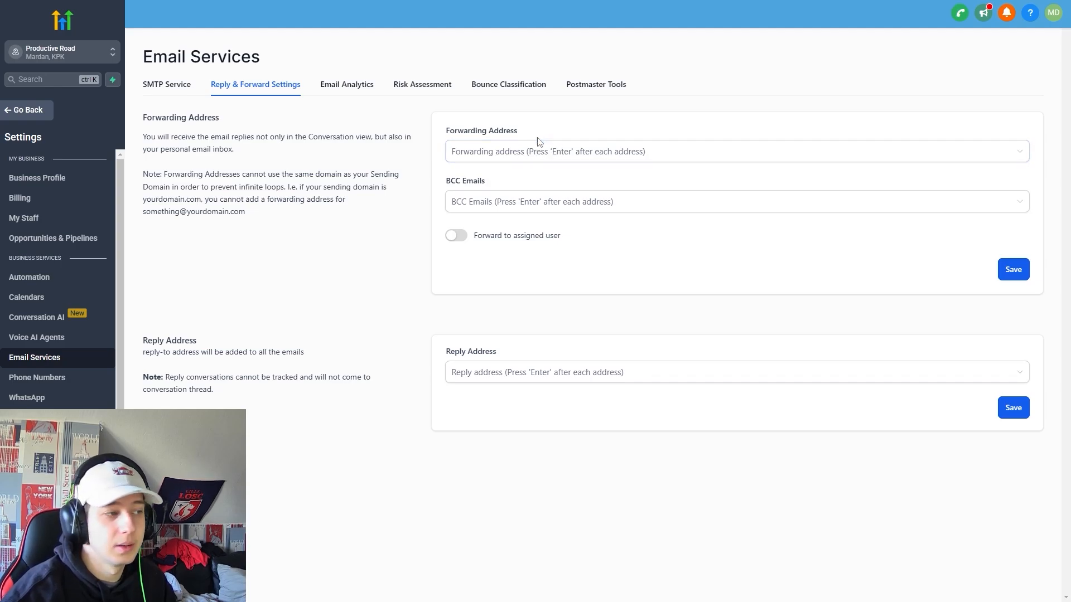
drag(163, 213, 141, 218)
drag(253, 212, 289, 216)
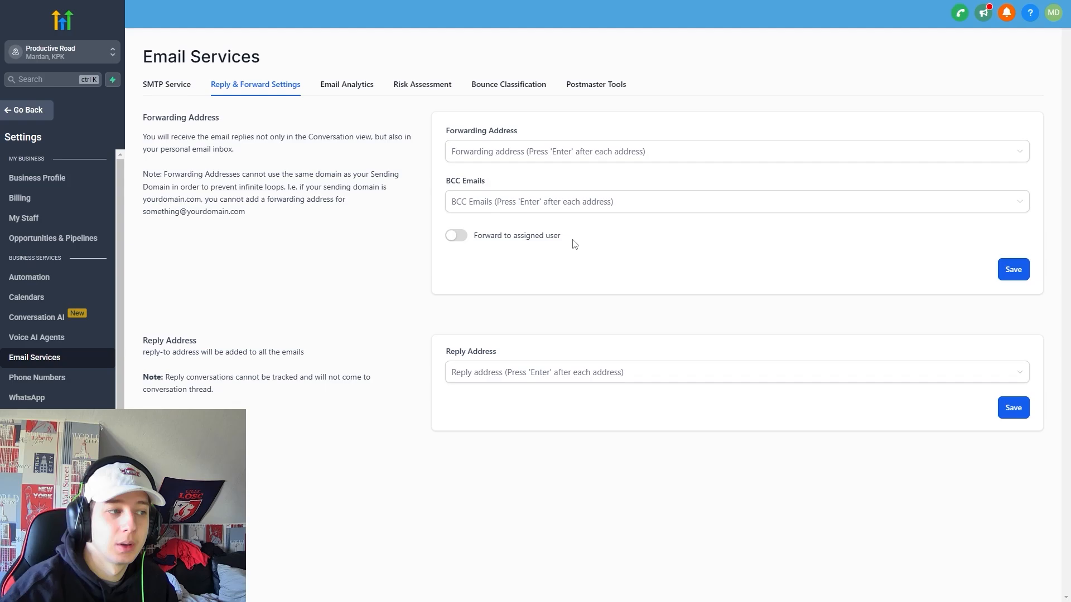
Inspect the BCC and reply-to address fields, then view Email Analytics.
click(491, 201)
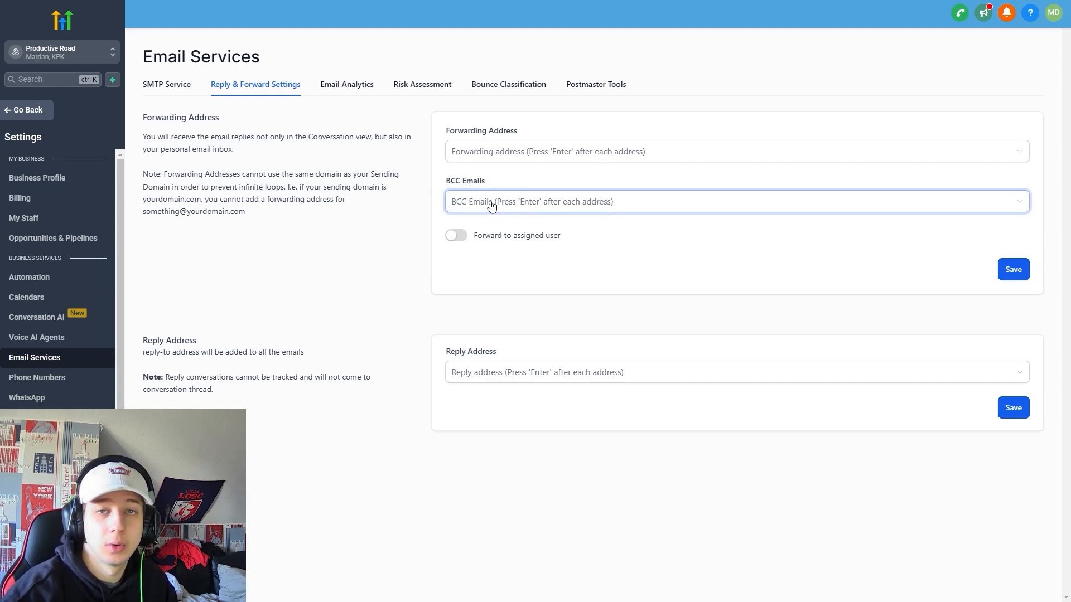
click(535, 368)
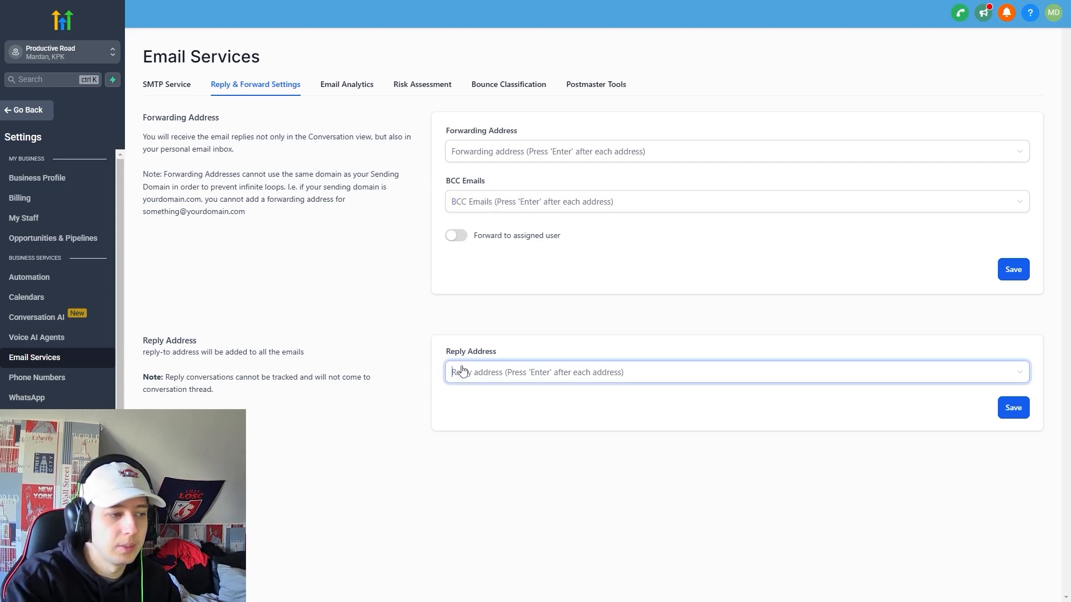
double_click(485, 353)
drag(510, 351, 455, 355)
click(560, 330)
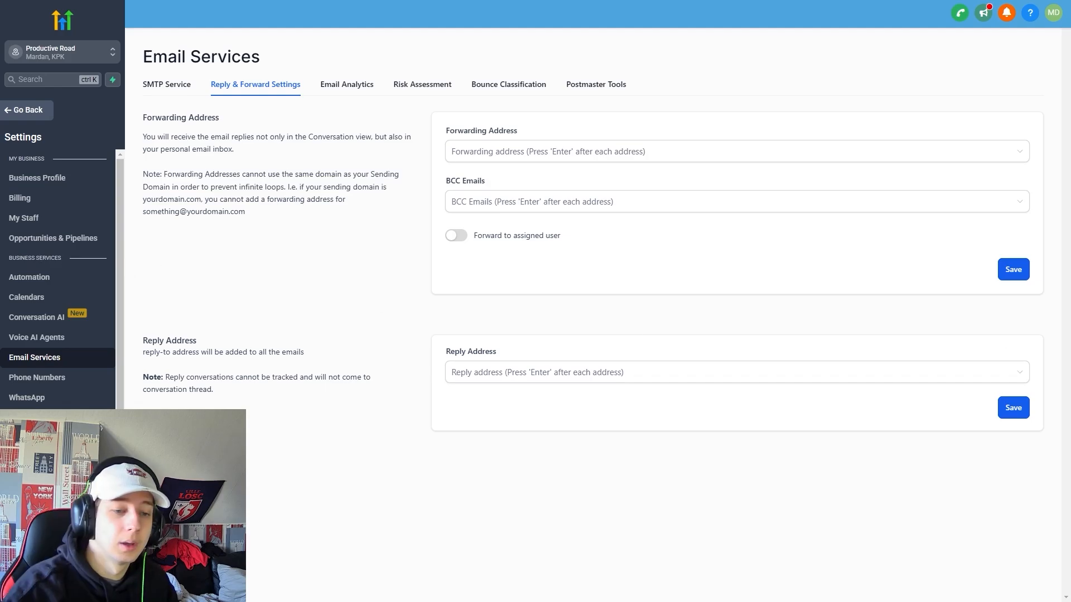
click(549, 368)
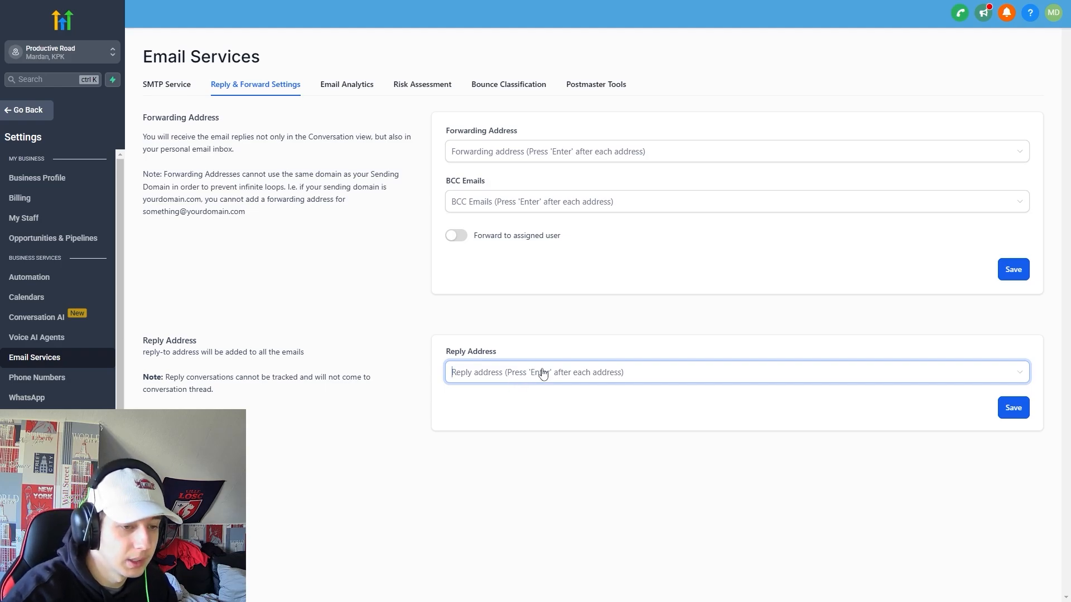
click(348, 89)
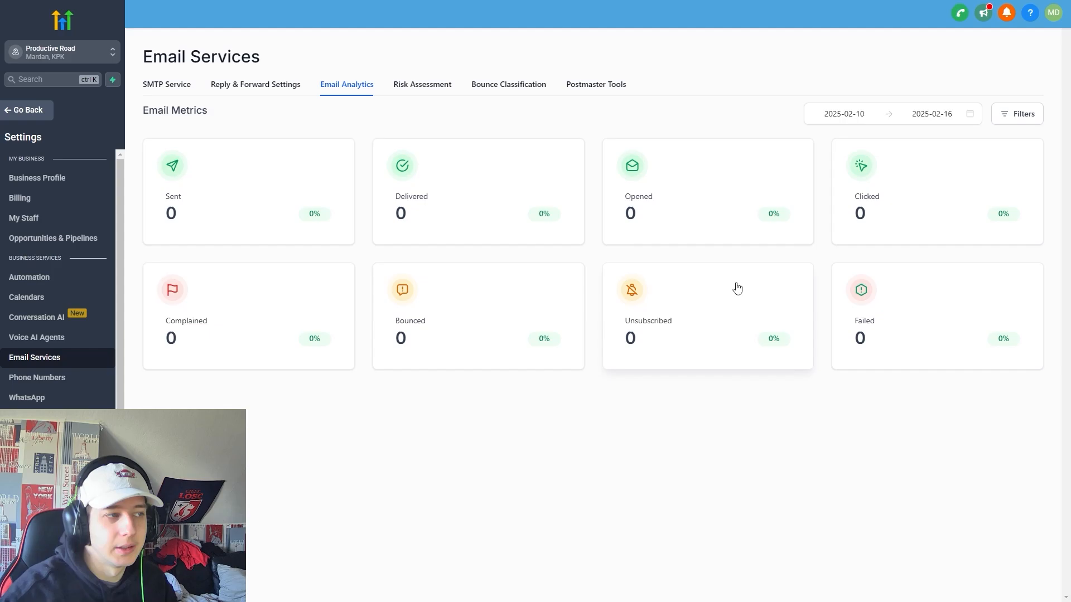
Review the Risk Assessment and Bounce Classification email reports, then go to Voice AI Agents.
click(423, 84)
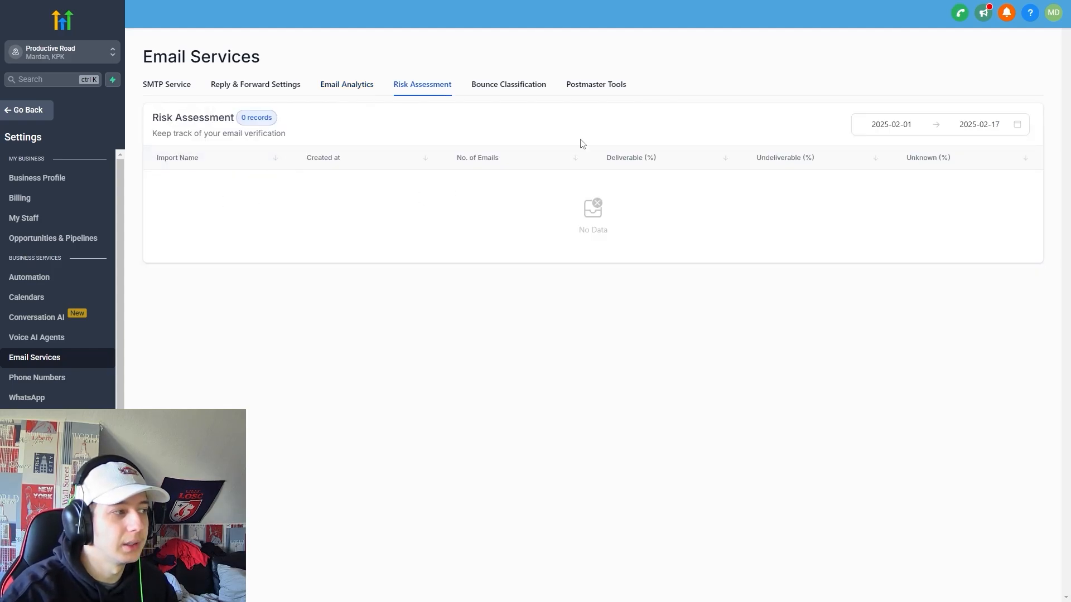
click(508, 84)
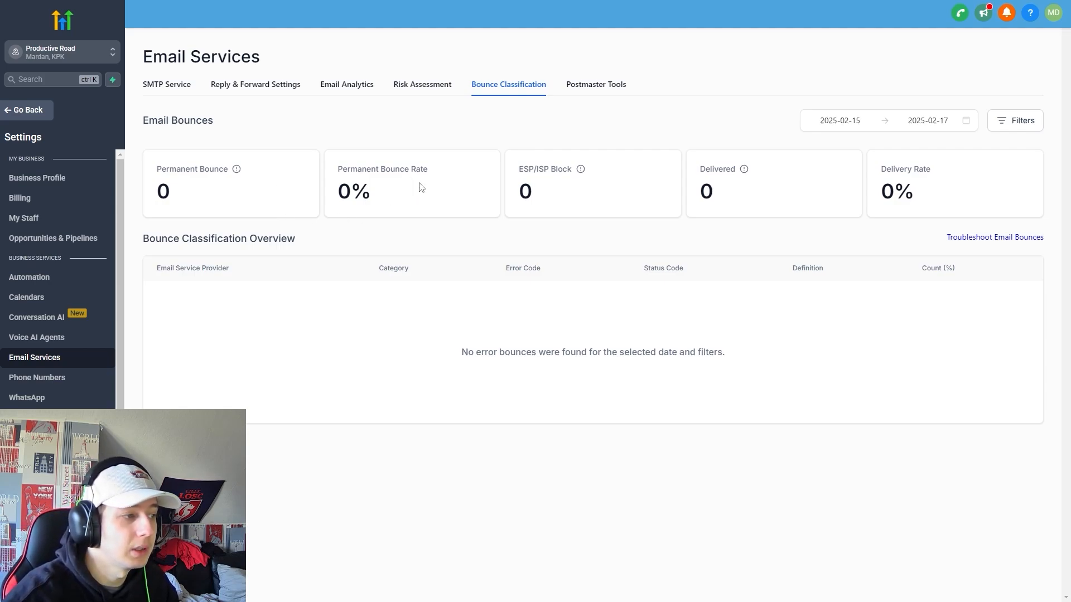
drag(158, 194, 899, 217)
click(786, 237)
click(52, 342)
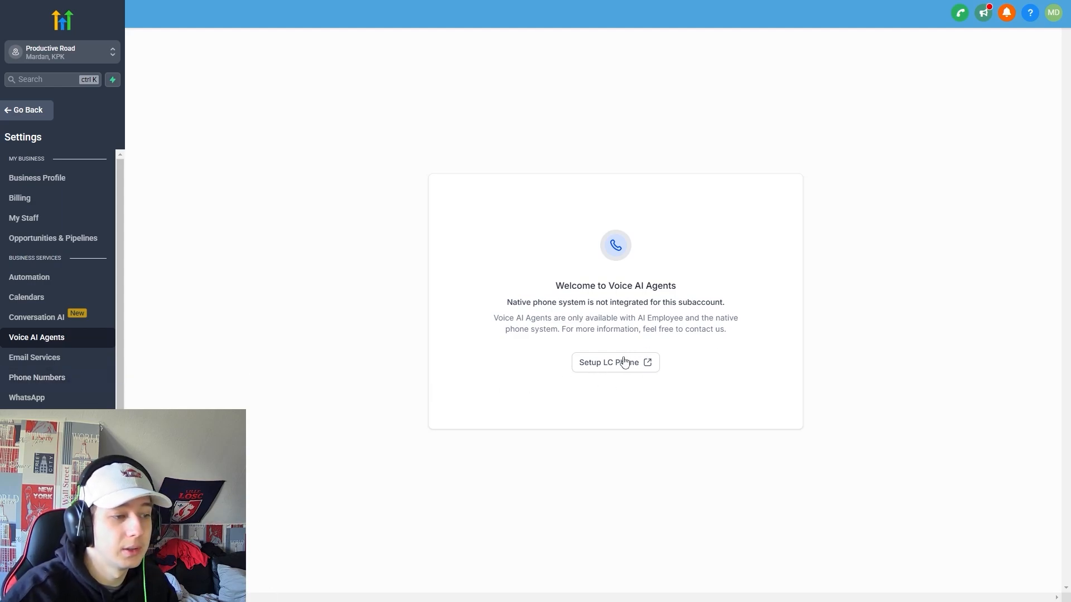
Open the Phone Numbers settings to reach the phone system's advanced options.
click(74, 376)
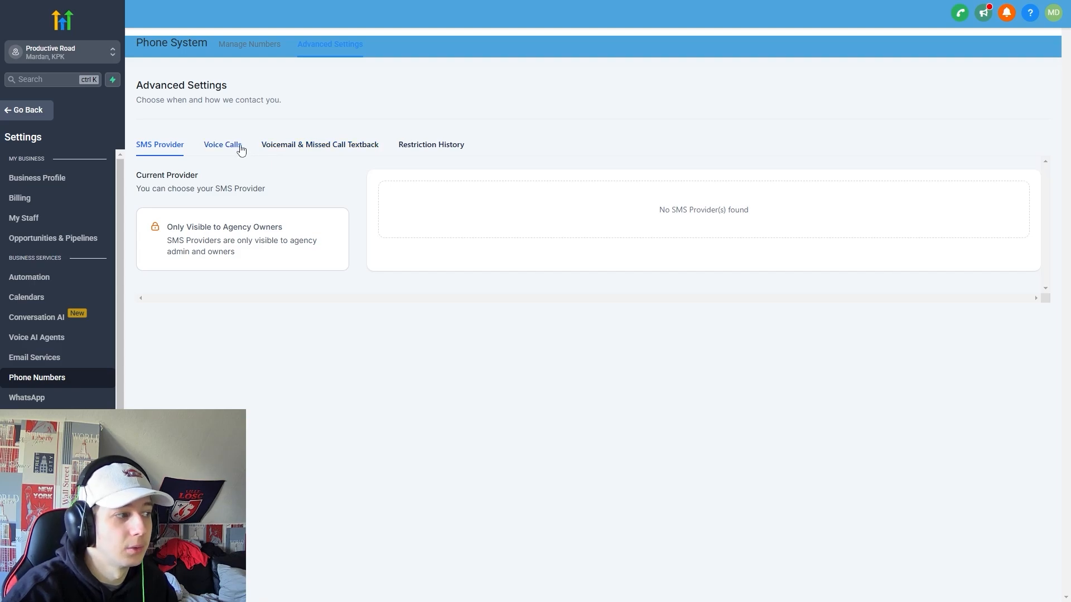
Review the voice call settings for inbound, outbound and call recording.
click(220, 155)
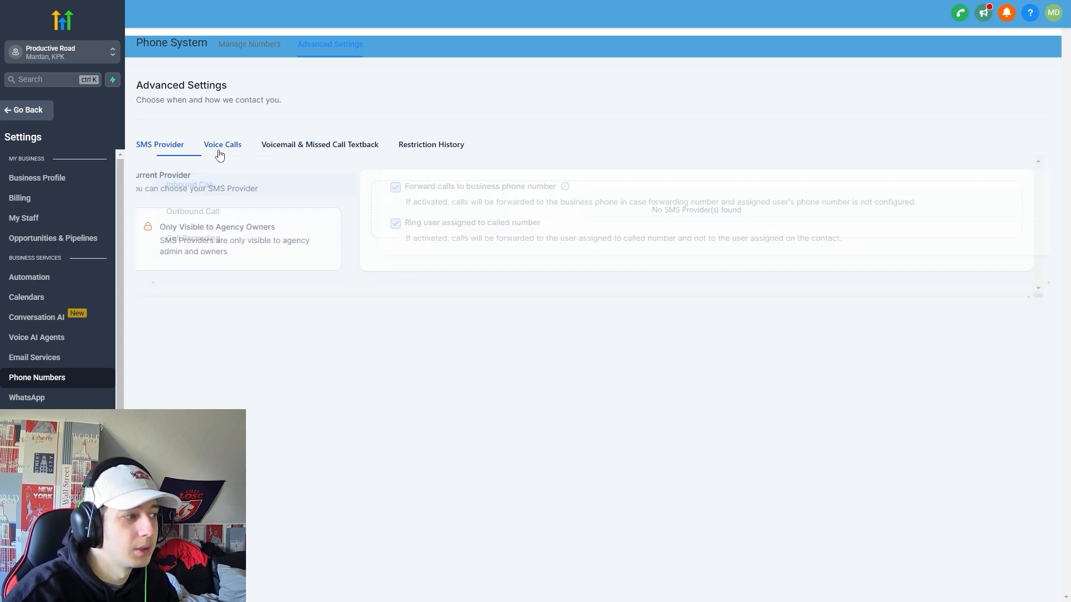
click(216, 211)
click(231, 239)
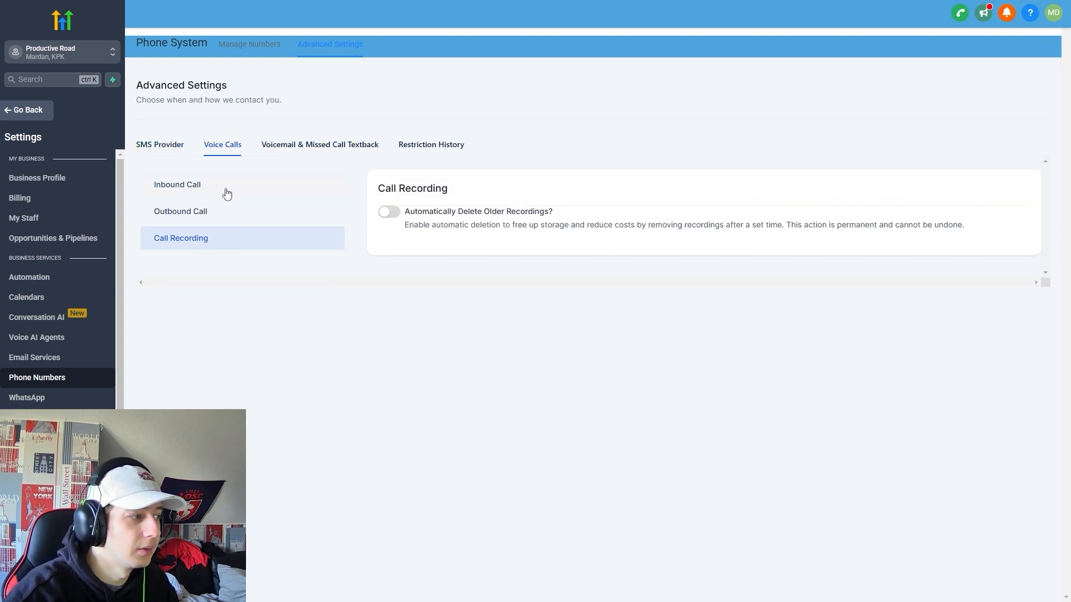
click(227, 193)
click(227, 216)
click(246, 241)
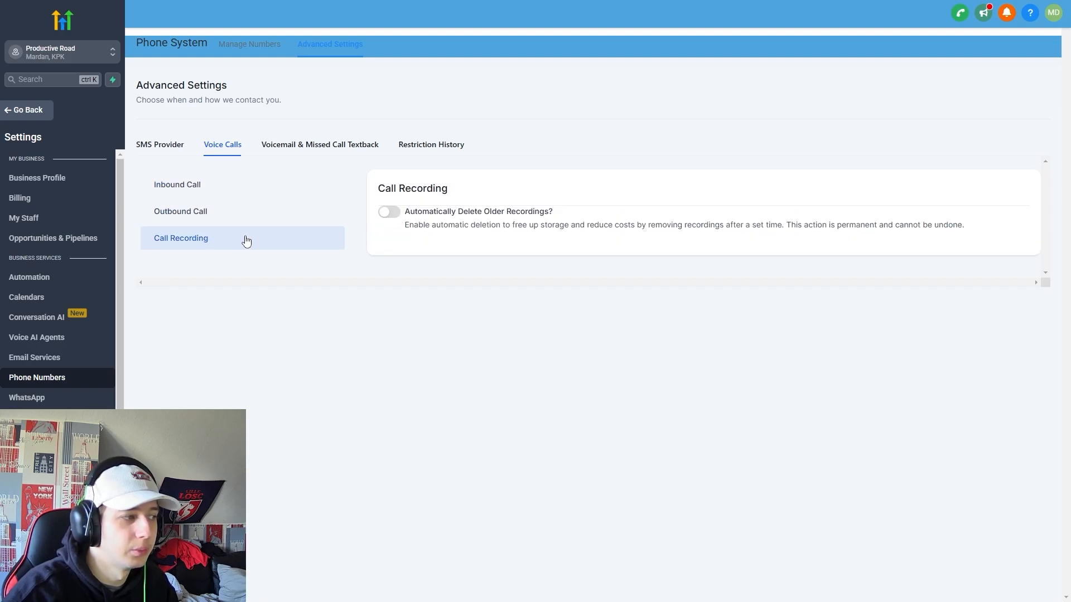
Review the voicemail and missed call text-back settings, keeping the incoming call timeout at 10 sec.
click(294, 145)
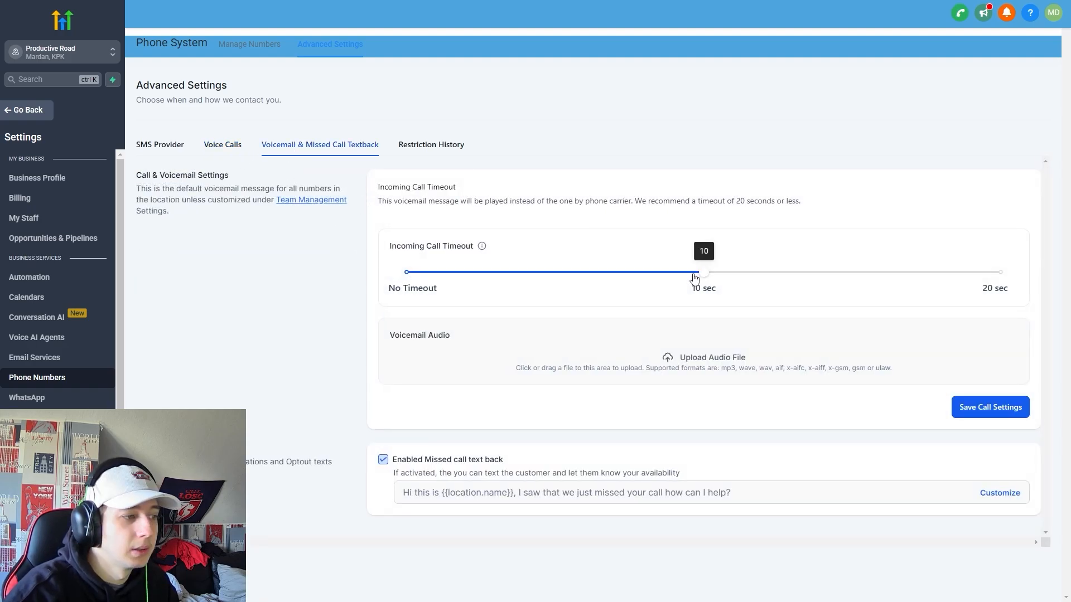
mouse_move(695, 278)
mouse_down()
mouse_move(569, 292)
mouse_move(736, 291)
mouse_move(708, 290)
mouse_up()
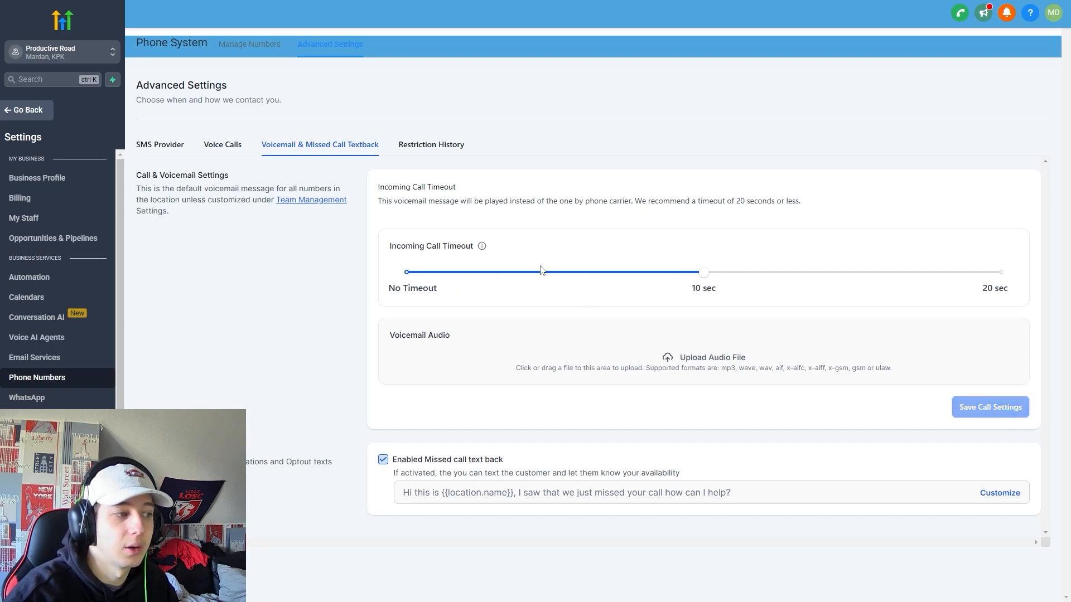
drag(389, 336, 577, 353)
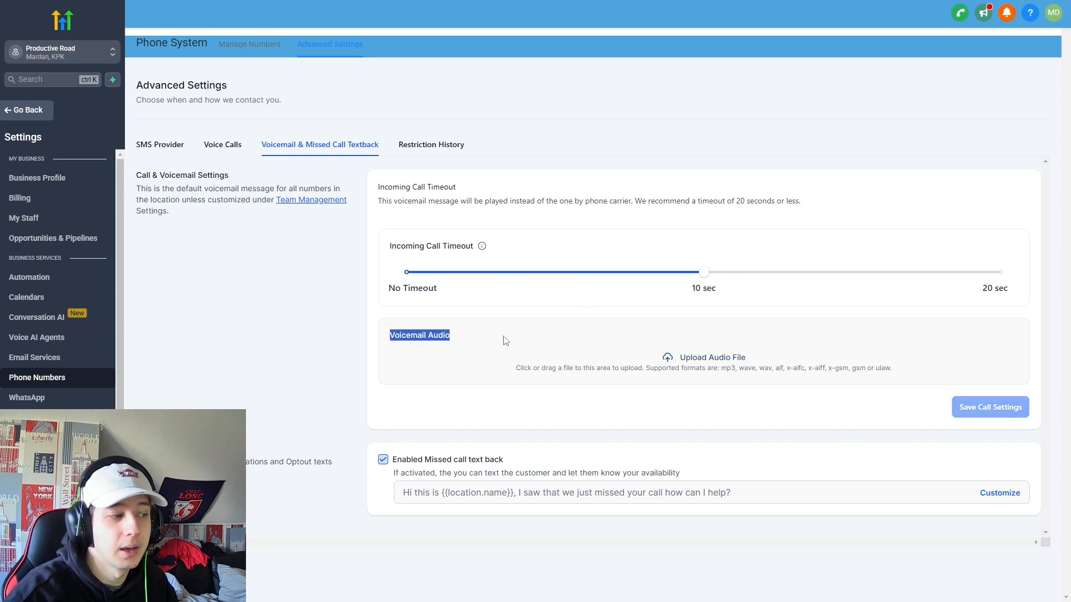
click(357, 316)
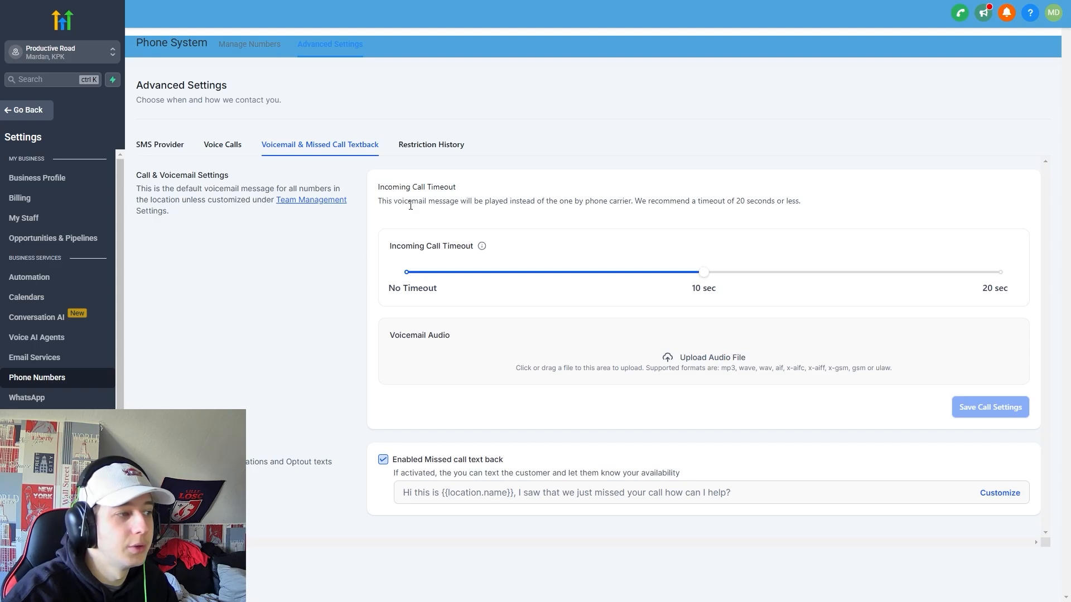
drag(396, 455, 535, 462)
click(538, 461)
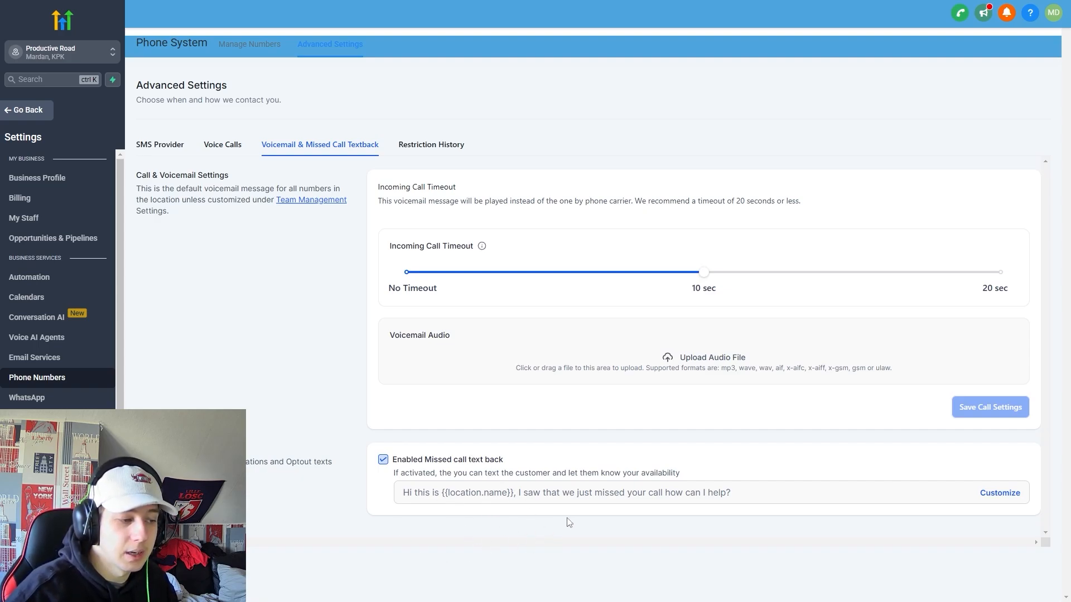
Check the SMS restriction history, then bring up the WhatsApp settings.
click(427, 146)
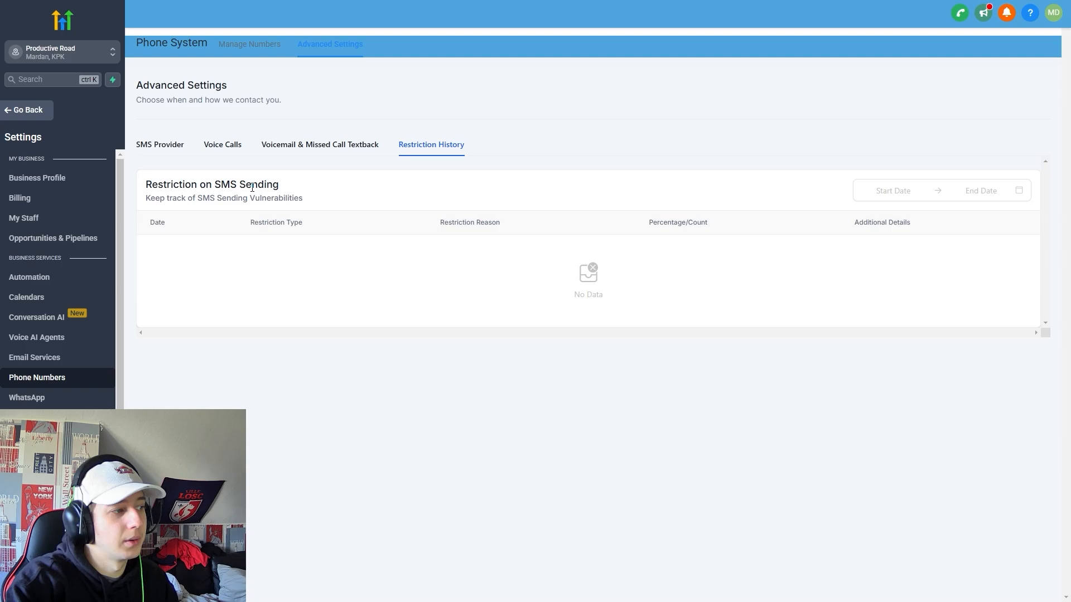
click(37, 378)
click(26, 397)
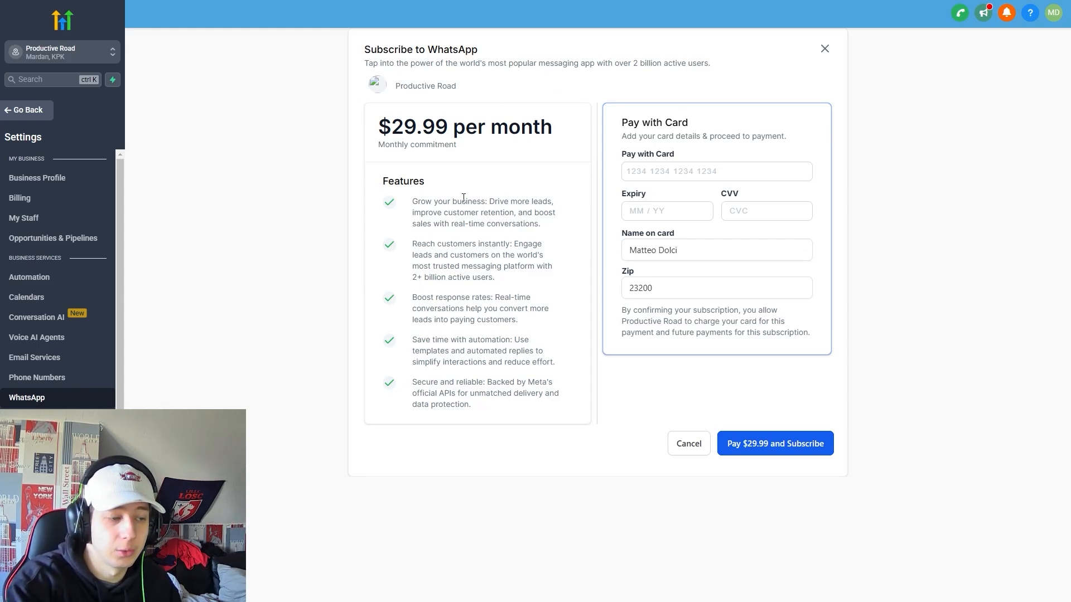
Inspect the $29.99 monthly price in the WhatsApp subscription offer.
drag(380, 130, 448, 132)
click(504, 143)
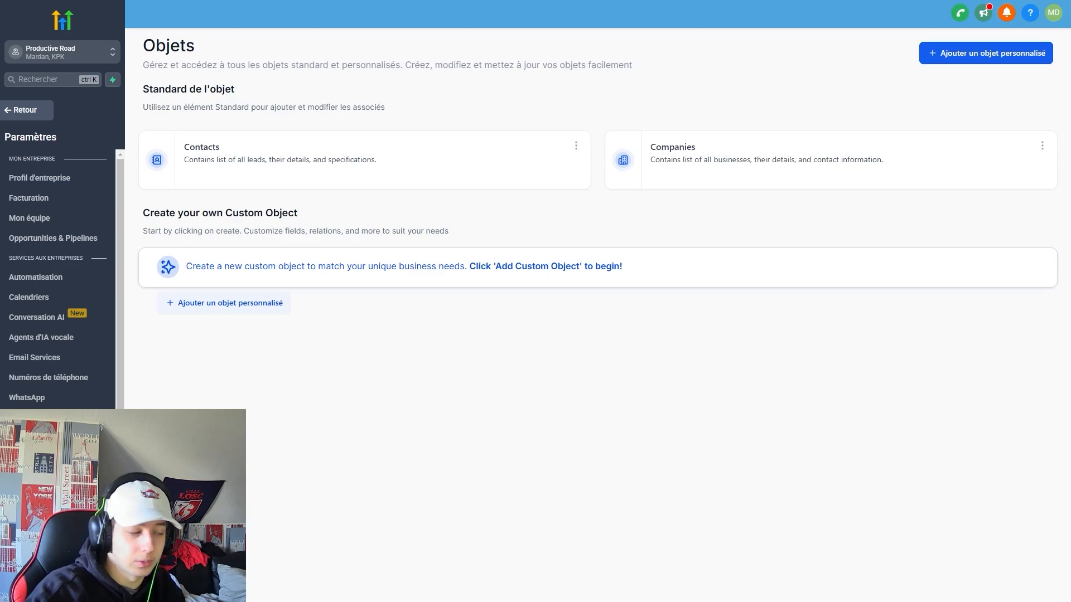
Browse the custom fields list, the Contact folder options and deleted fields, then start a new field.
click(44, 457)
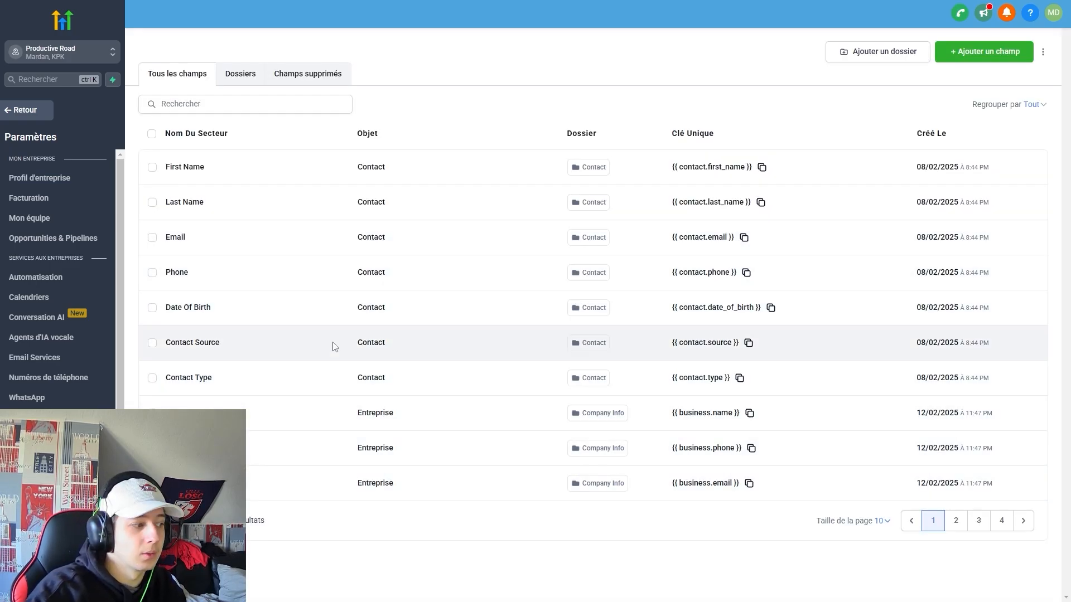
scroll(48, 346, down, 2)
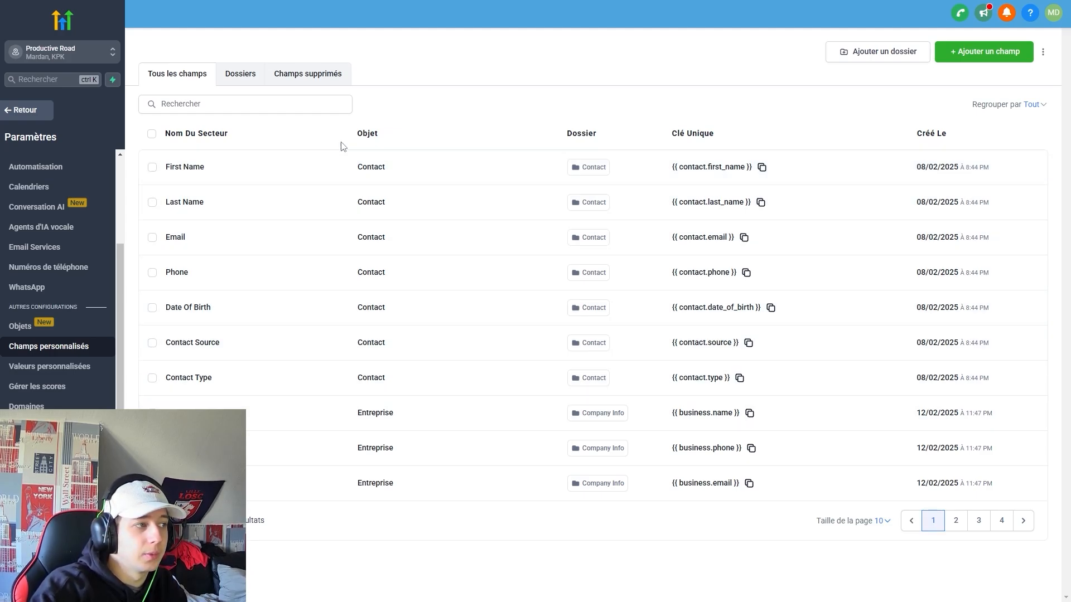
click(240, 75)
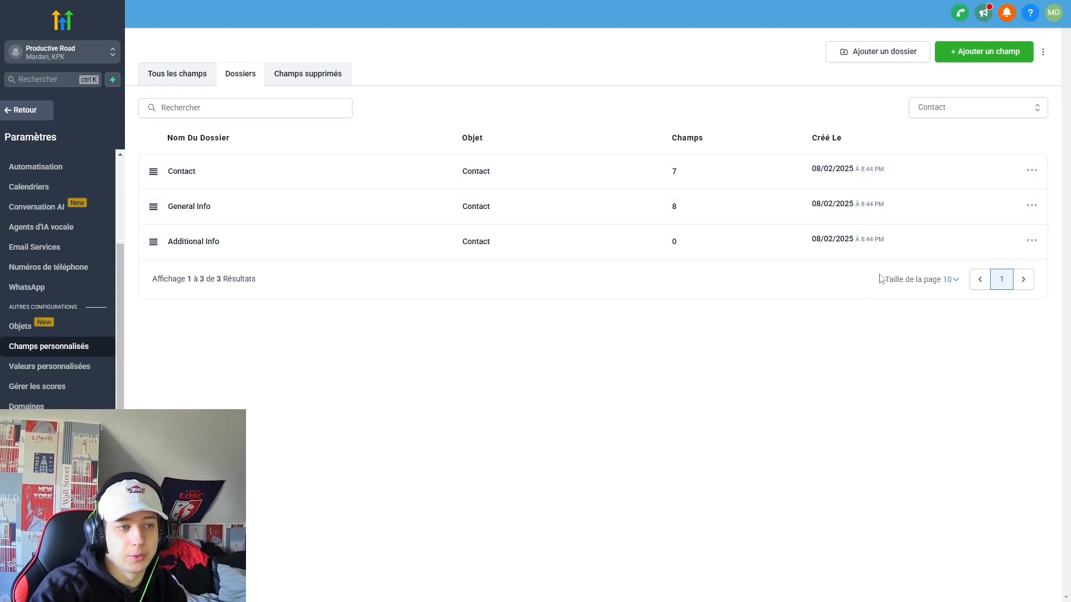
click(1031, 171)
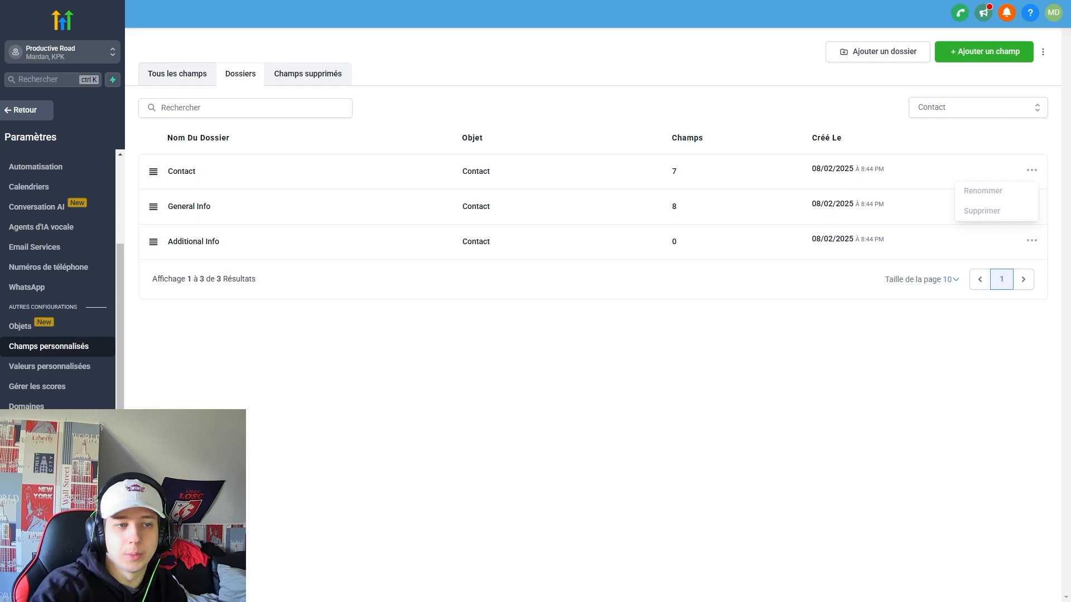
click(308, 78)
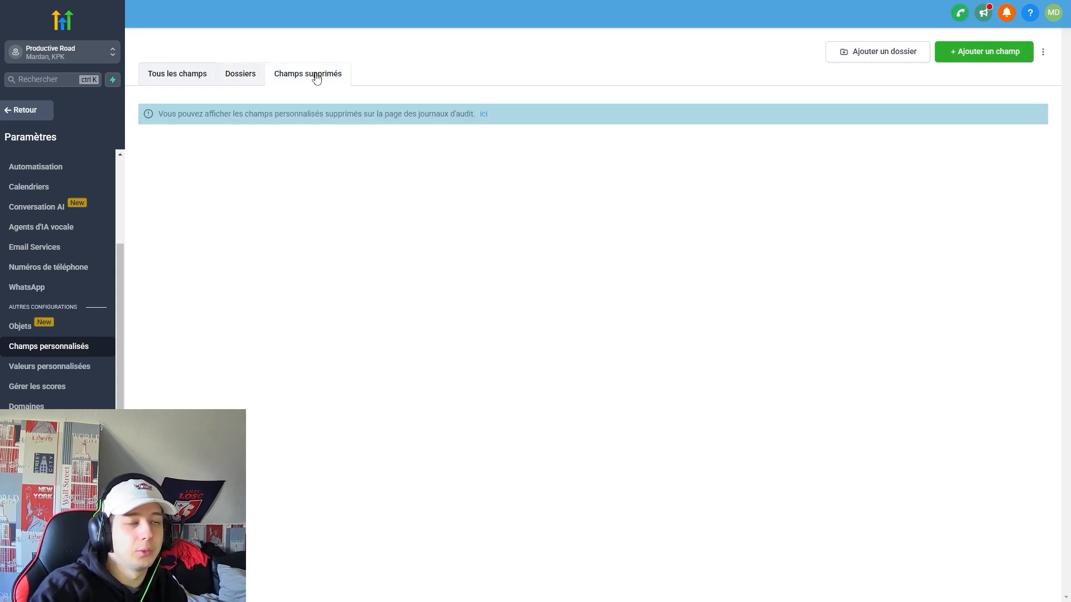
click(985, 53)
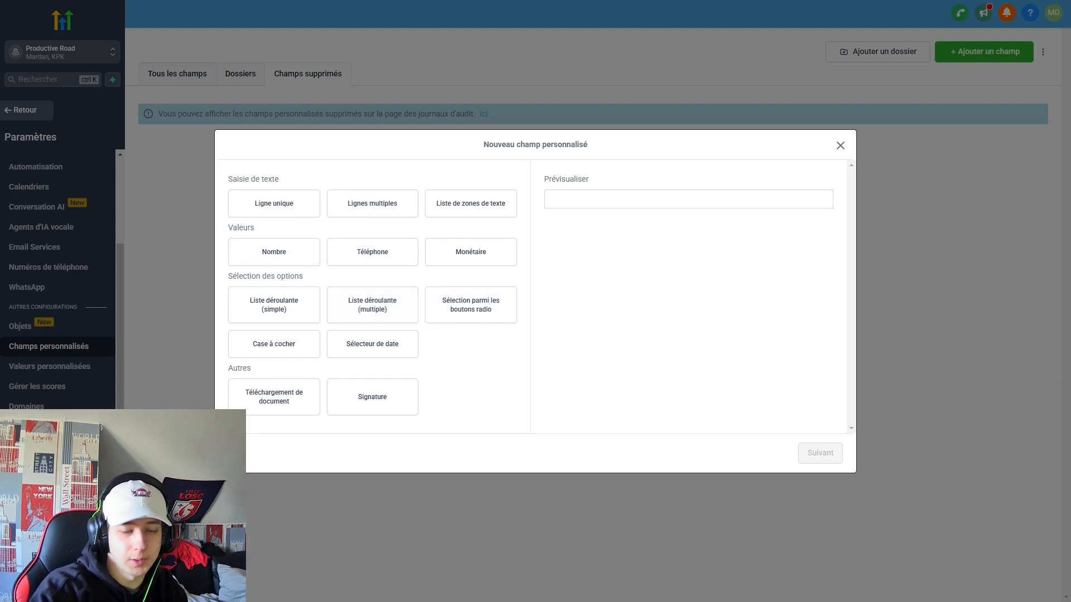
Preview each custom field type, from single-line text through dropdowns, radio, date picker to signature.
click(283, 211)
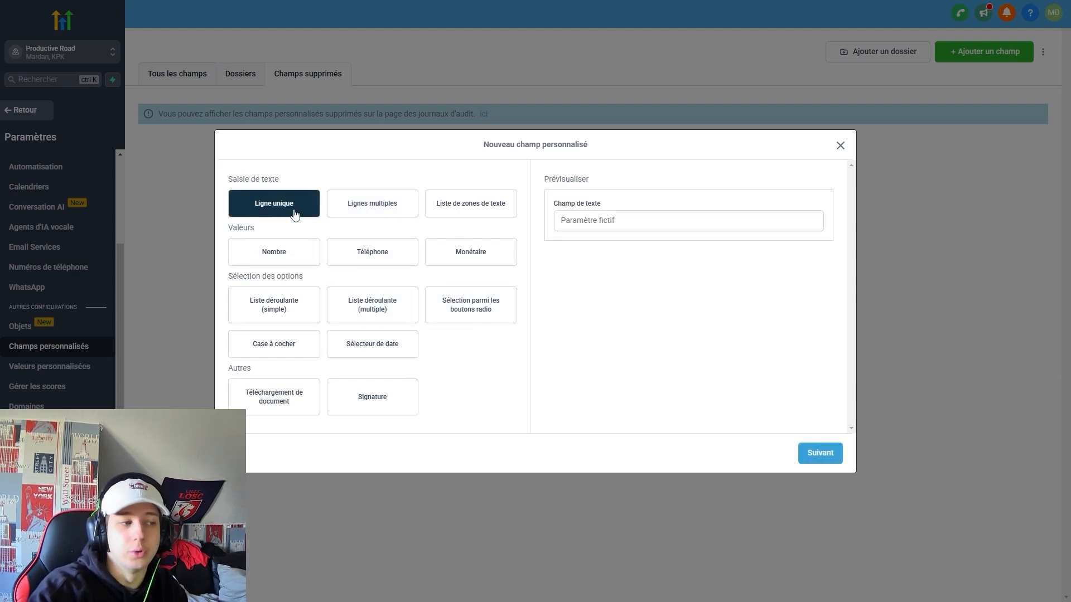
click(363, 208)
click(491, 219)
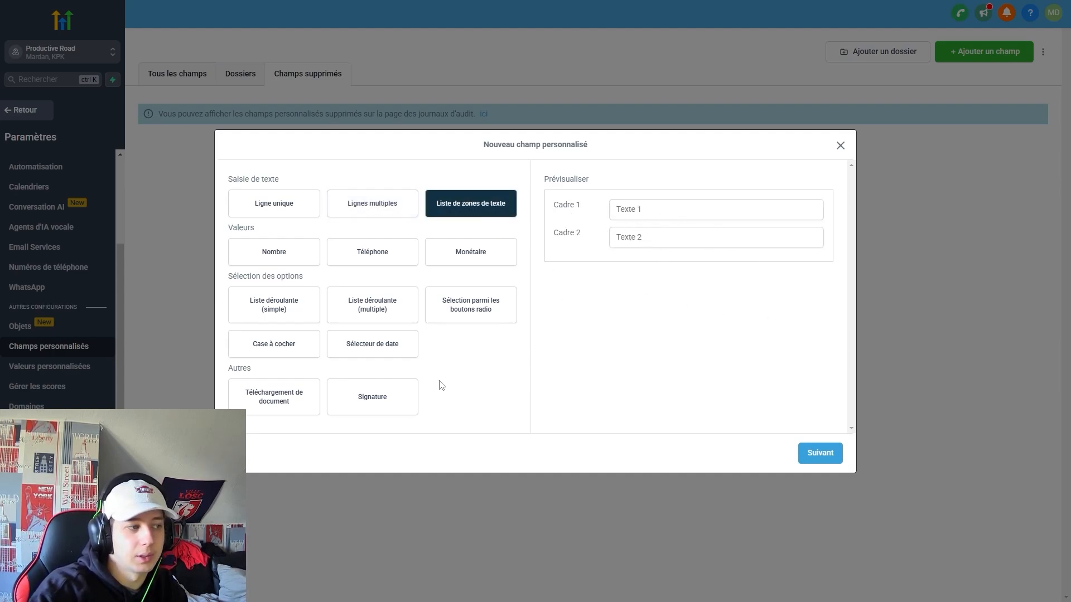
click(274, 252)
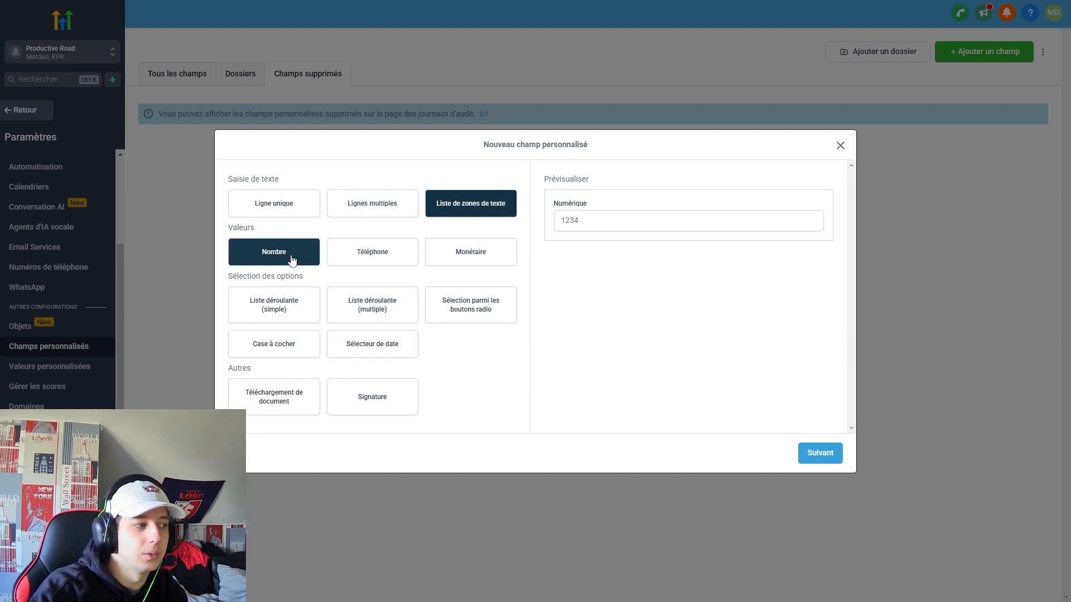
click(384, 255)
click(471, 259)
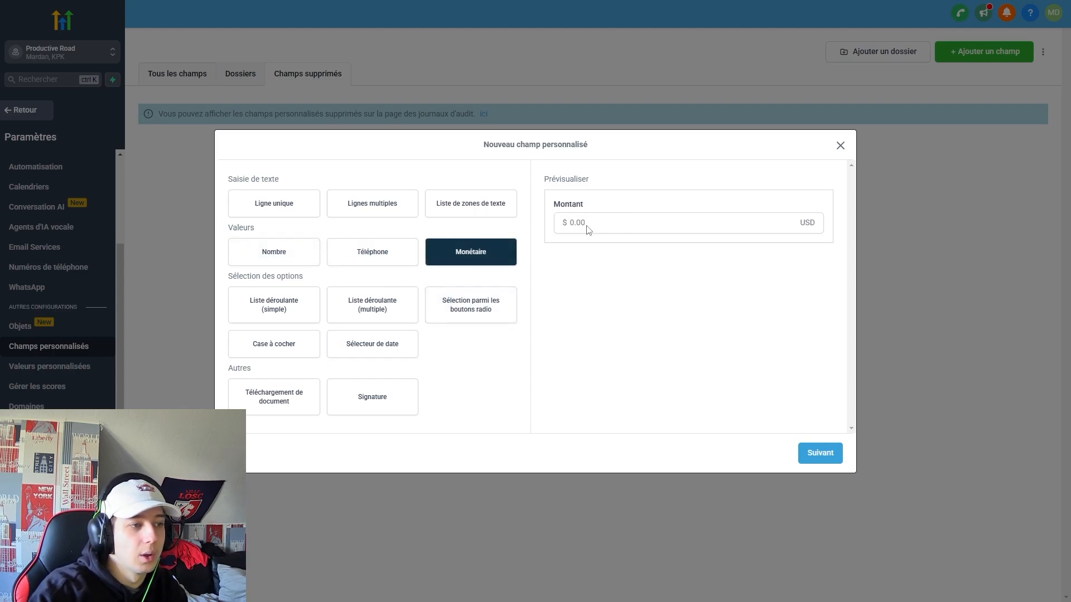
click(274, 305)
click(605, 221)
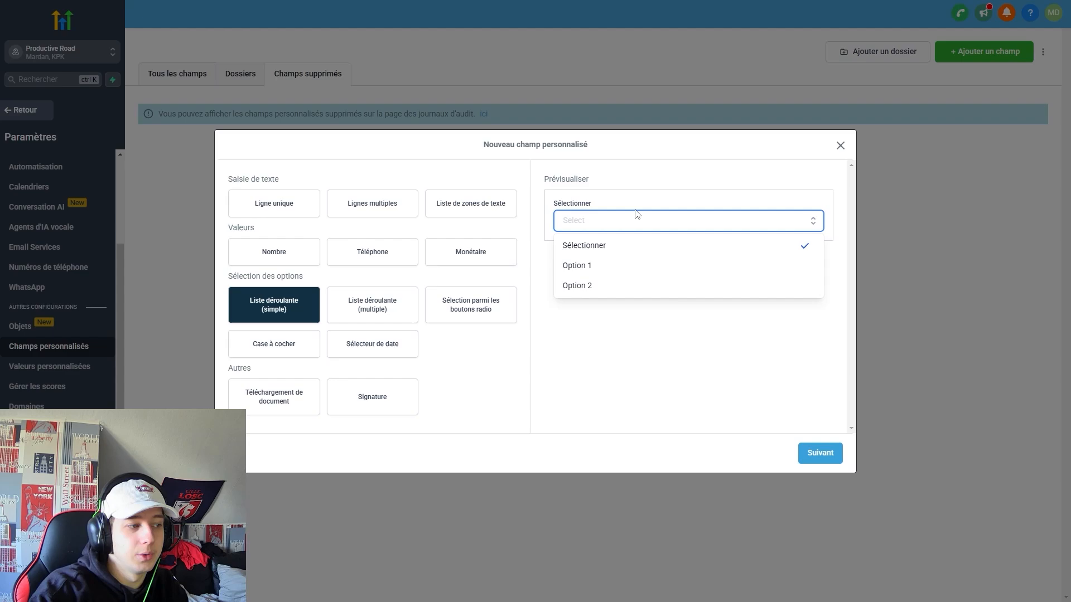
click(372, 305)
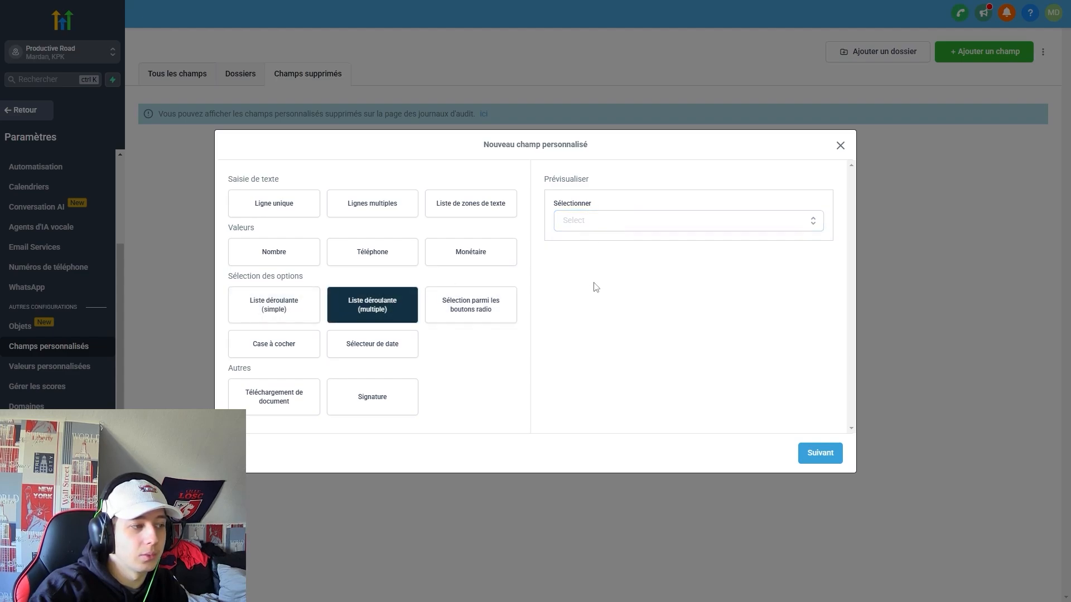
click(600, 336)
click(489, 319)
click(559, 206)
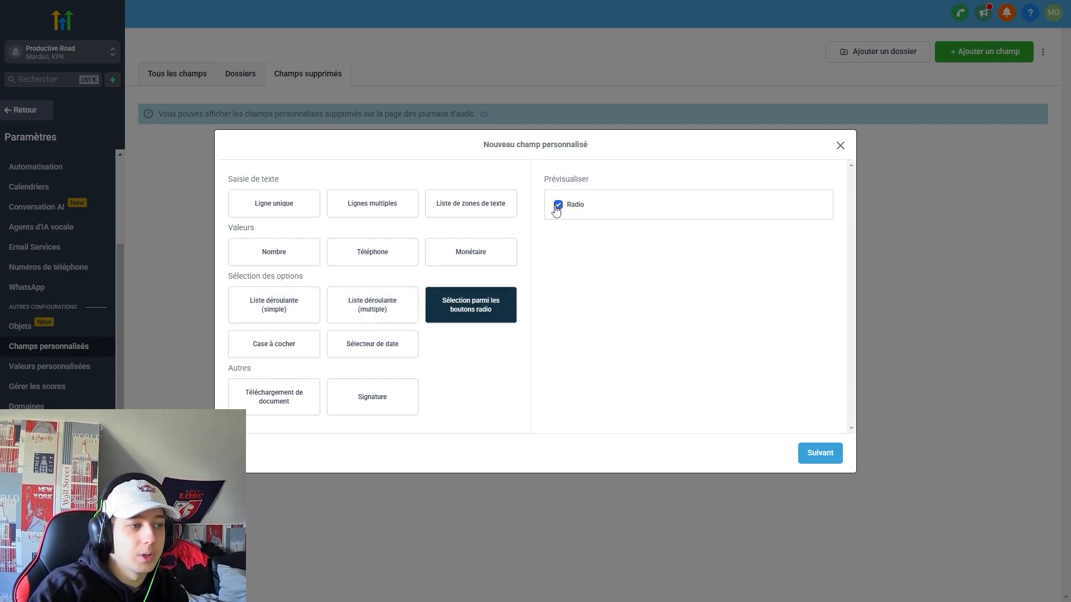
click(558, 206)
click(295, 346)
click(394, 355)
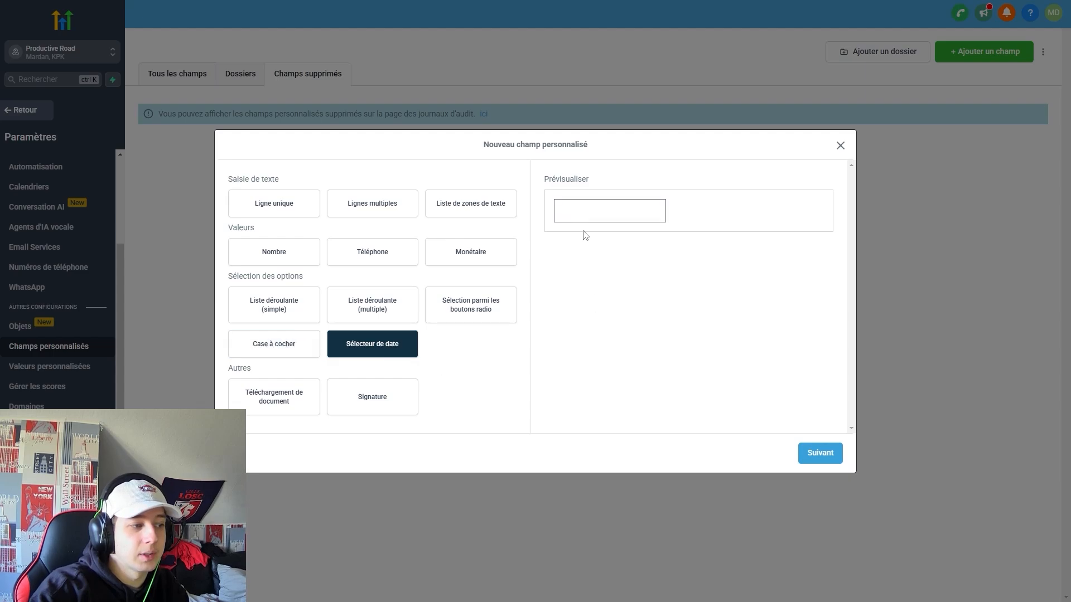
click(586, 219)
click(765, 273)
click(274, 412)
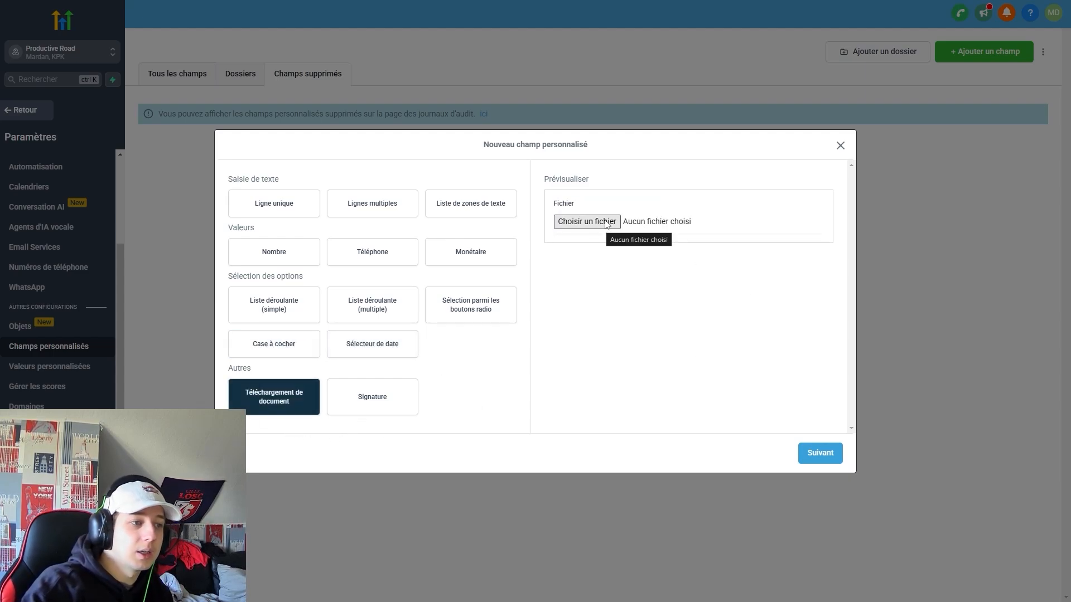
click(409, 397)
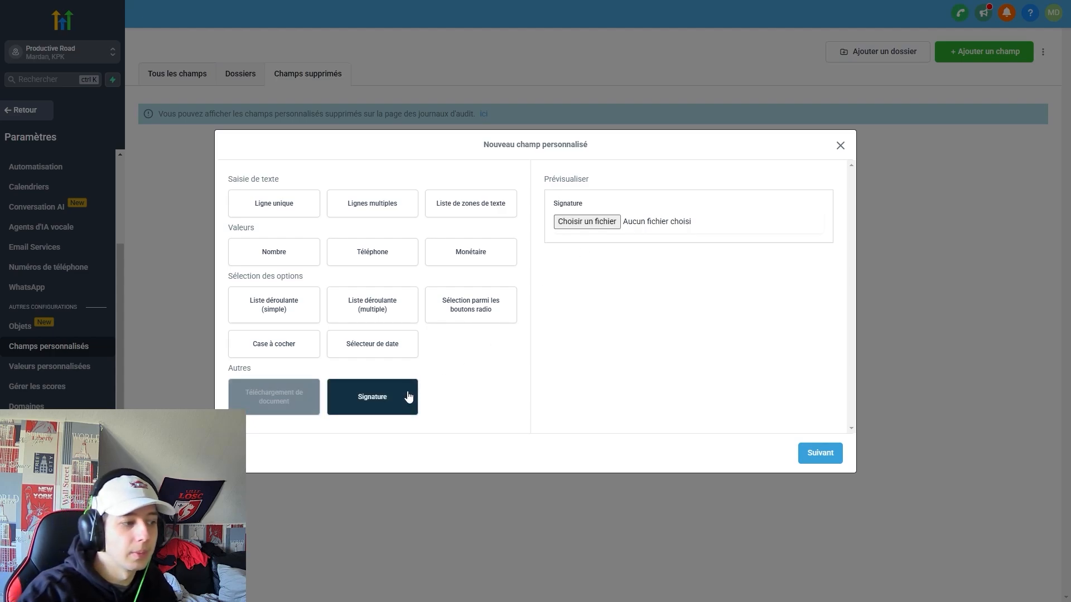
Save a multi-line field named 'Test' on Opportunity in the Opportunity Details group.
click(406, 218)
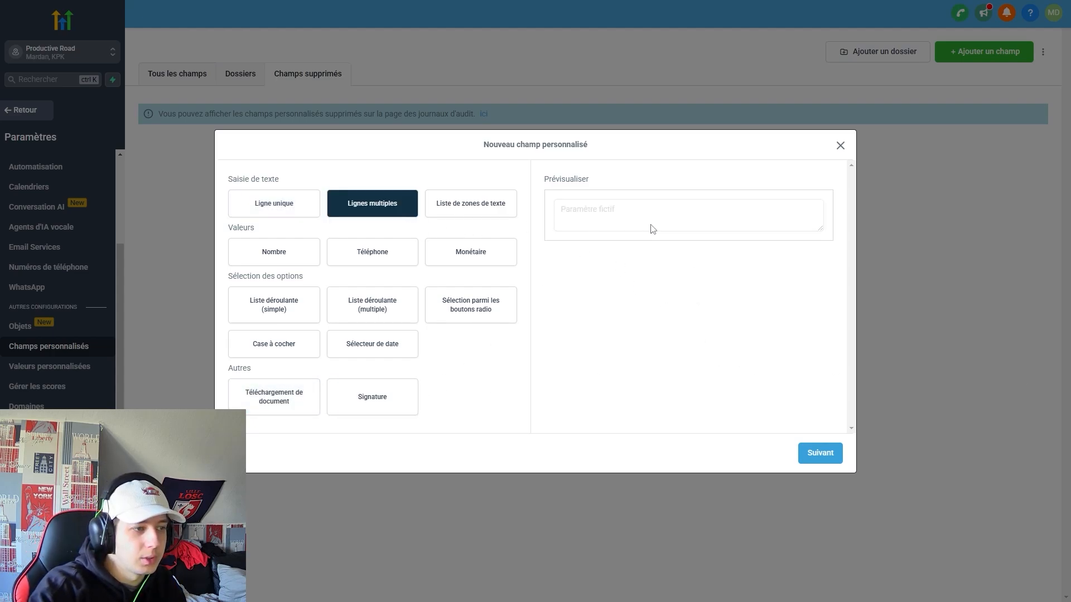
click(804, 452)
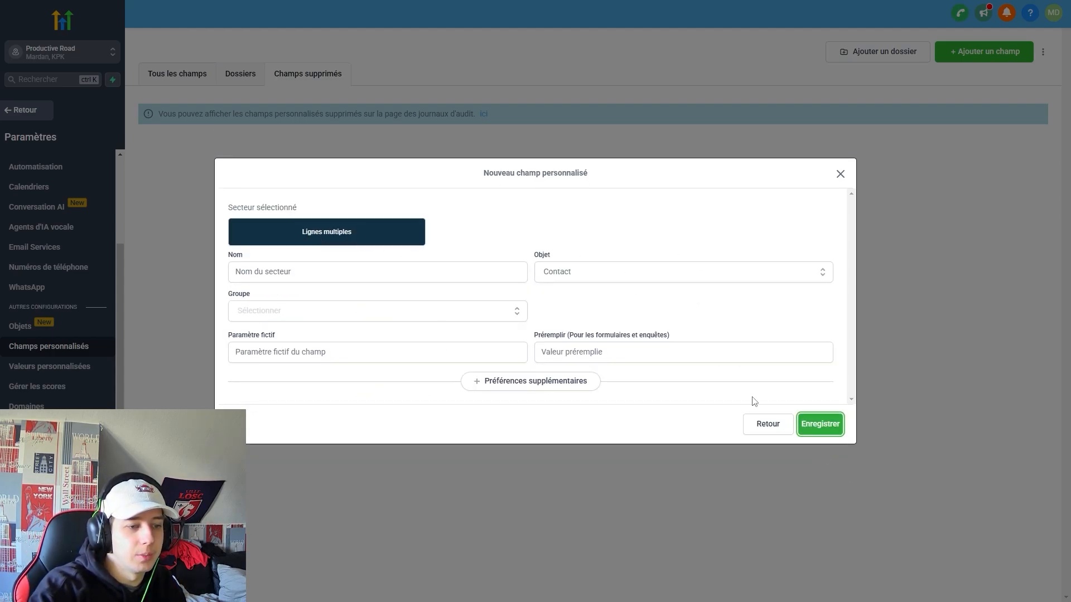
text(Test)
click(689, 280)
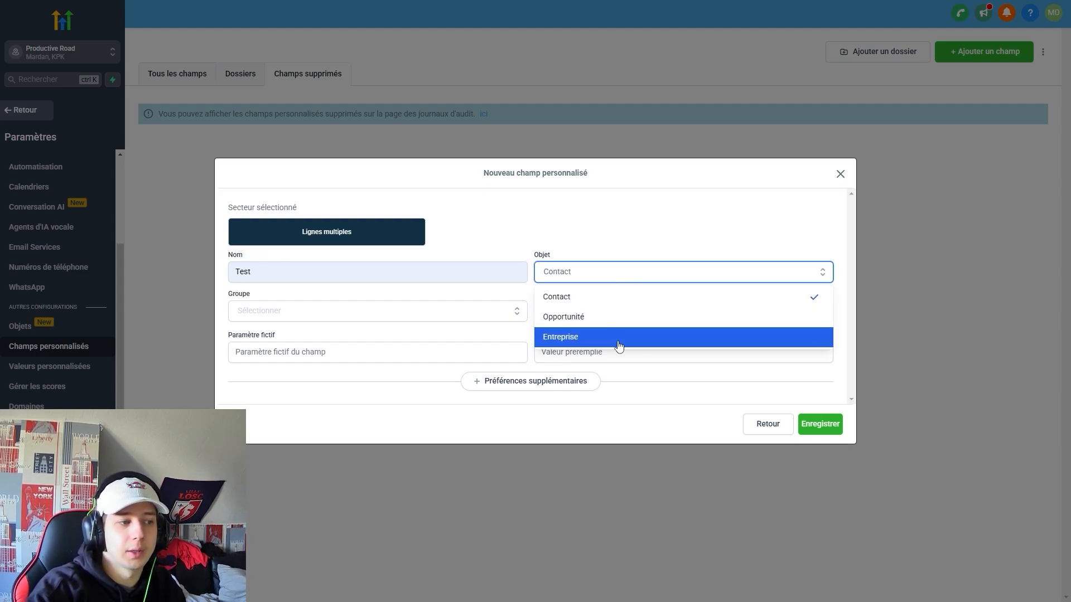
click(653, 322)
click(409, 313)
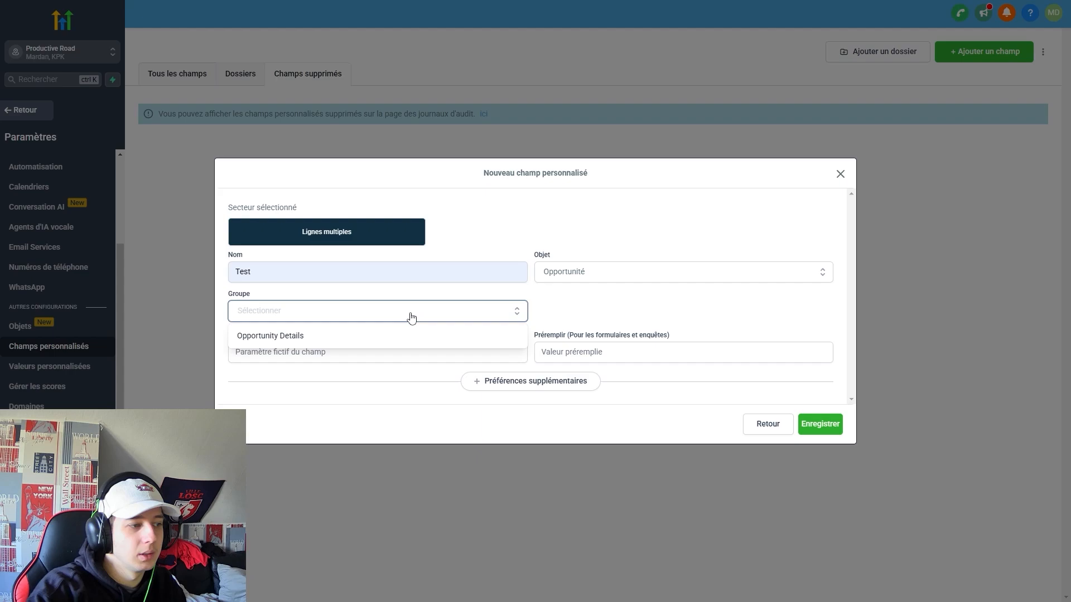
click(364, 339)
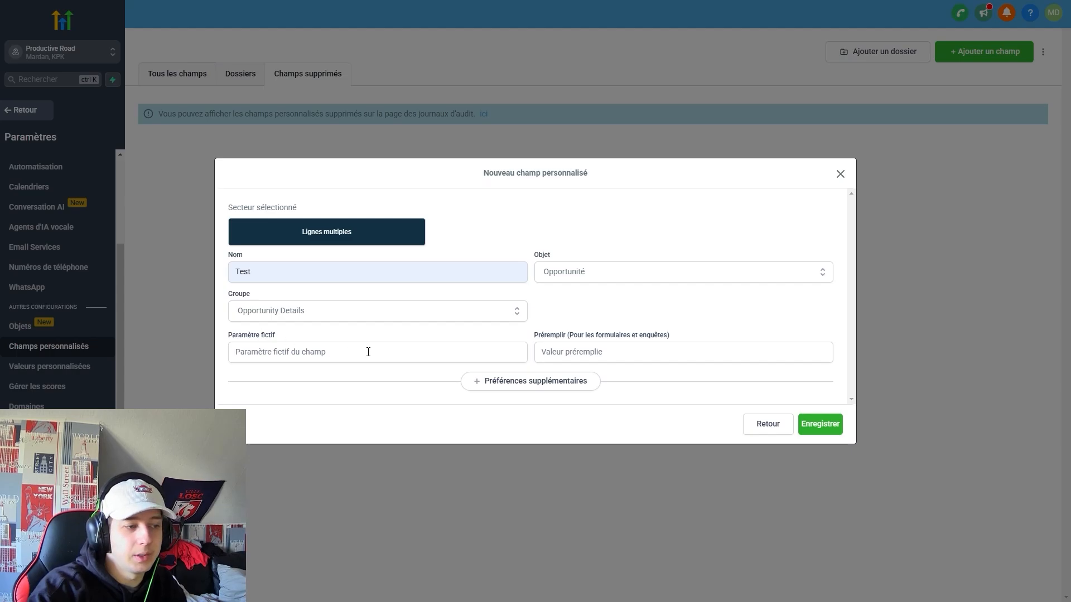
click(586, 387)
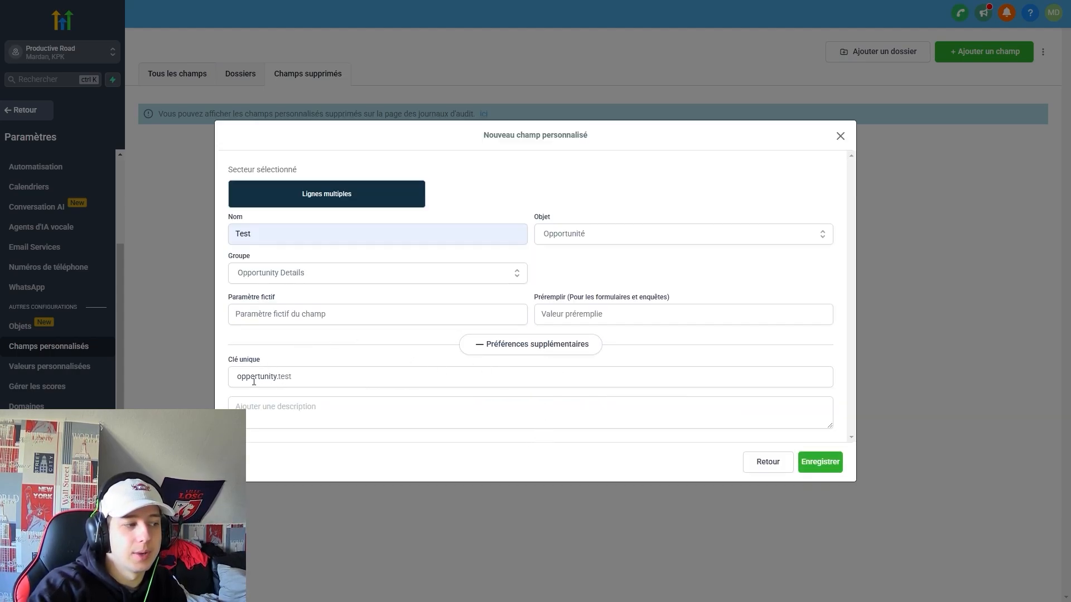
click(459, 412)
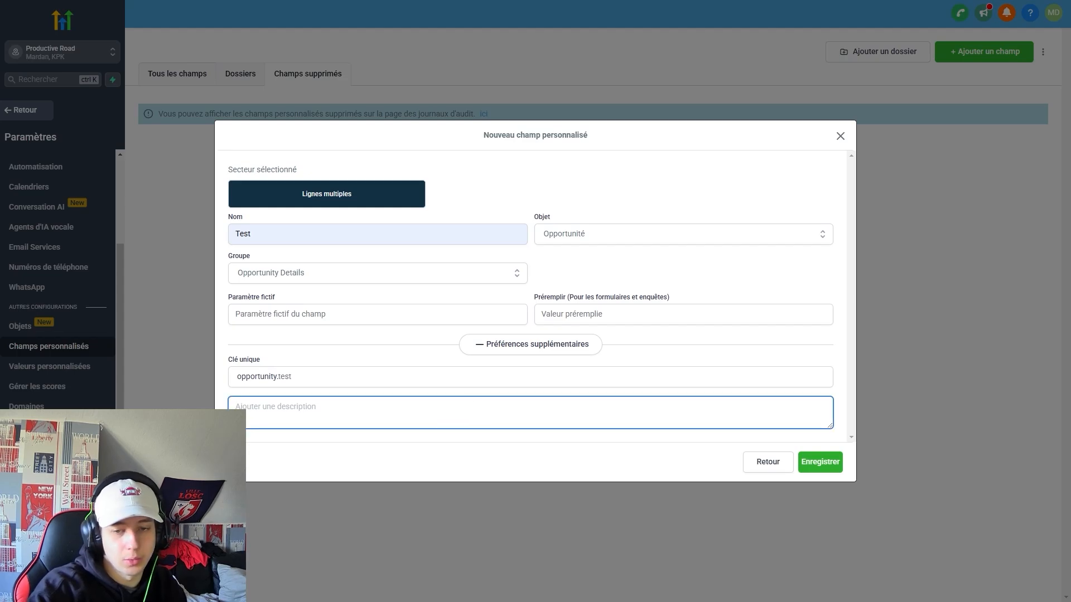
click(820, 462)
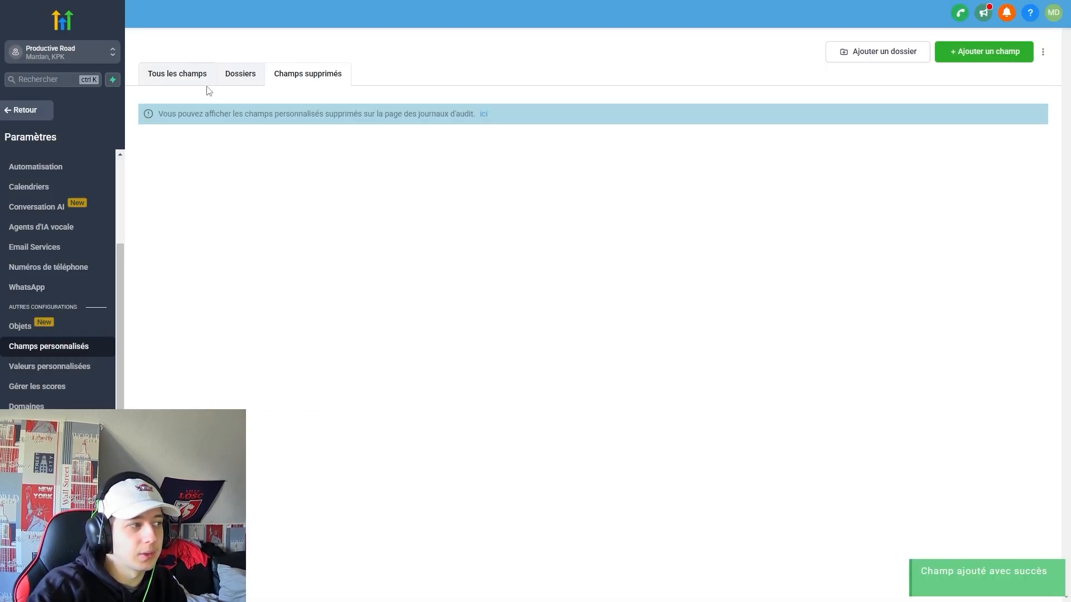
click(206, 84)
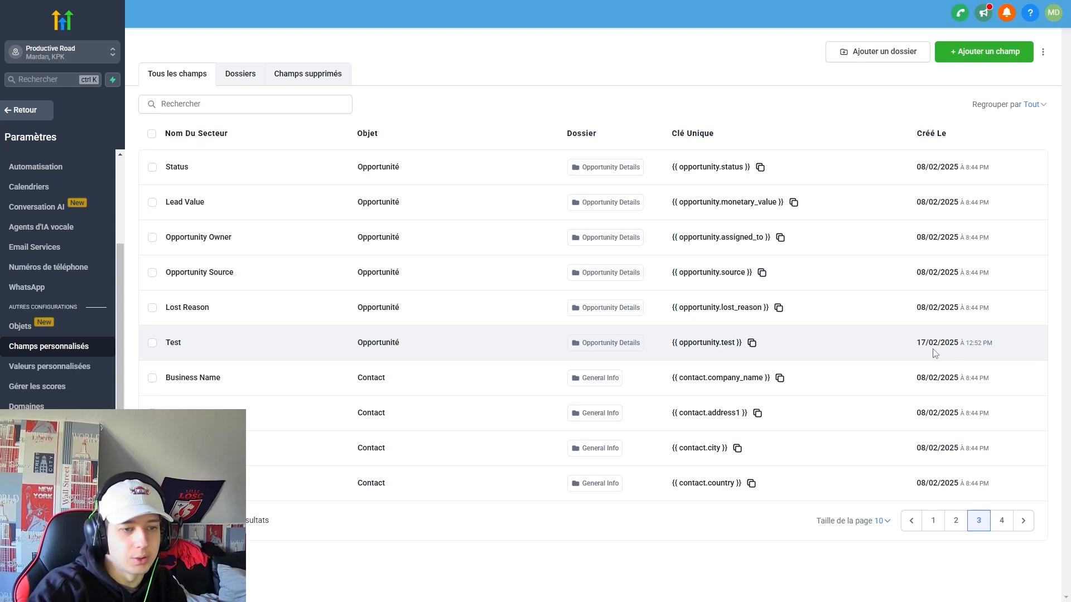
Select the Test field to see its bulk actions, then go to the Custom Values page.
click(153, 343)
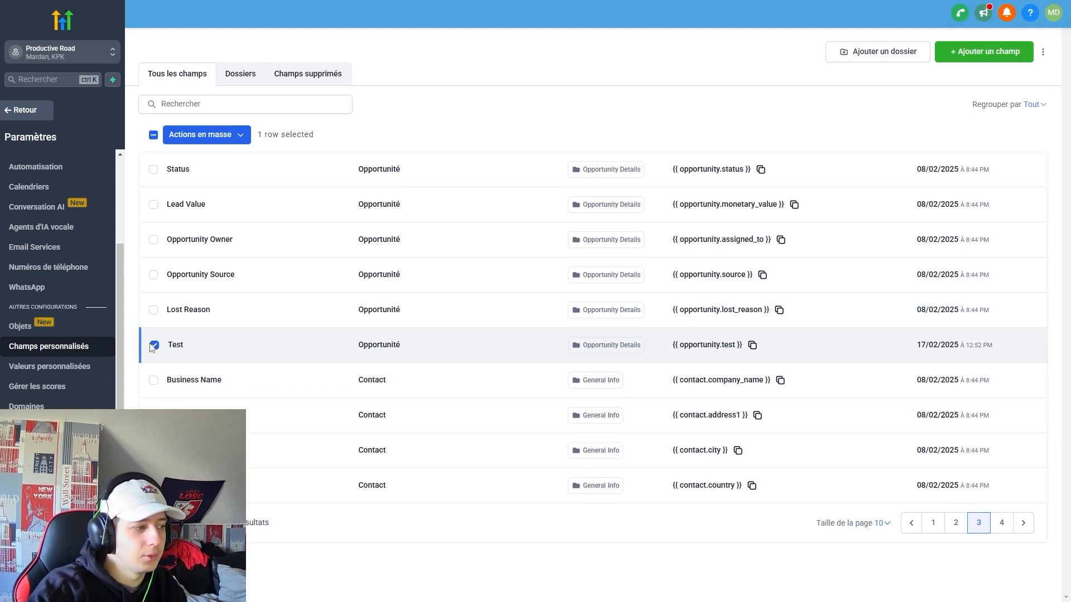
click(201, 136)
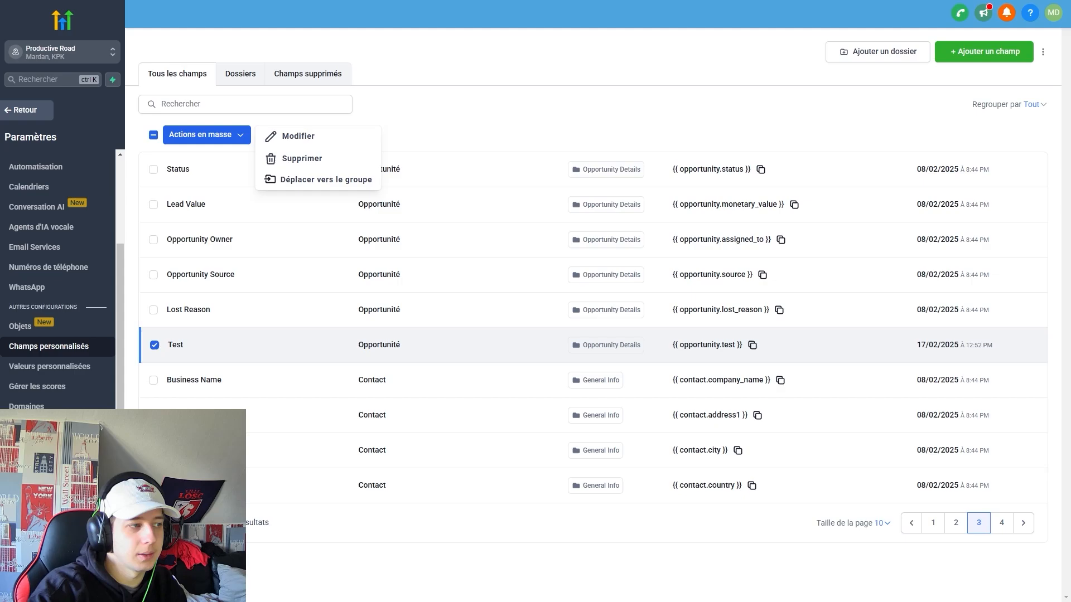
click(154, 310)
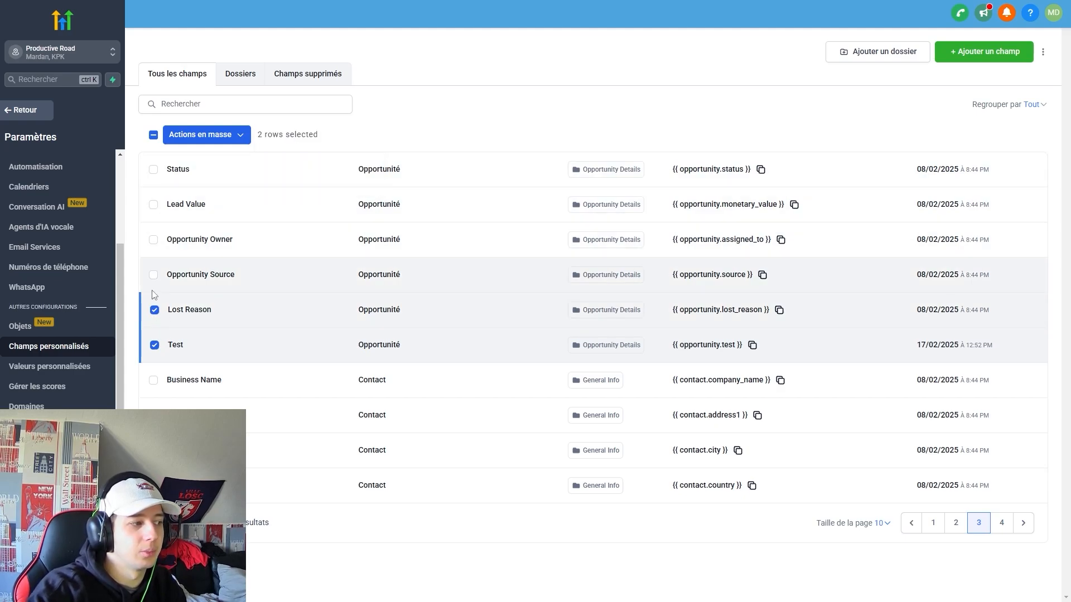
click(154, 275)
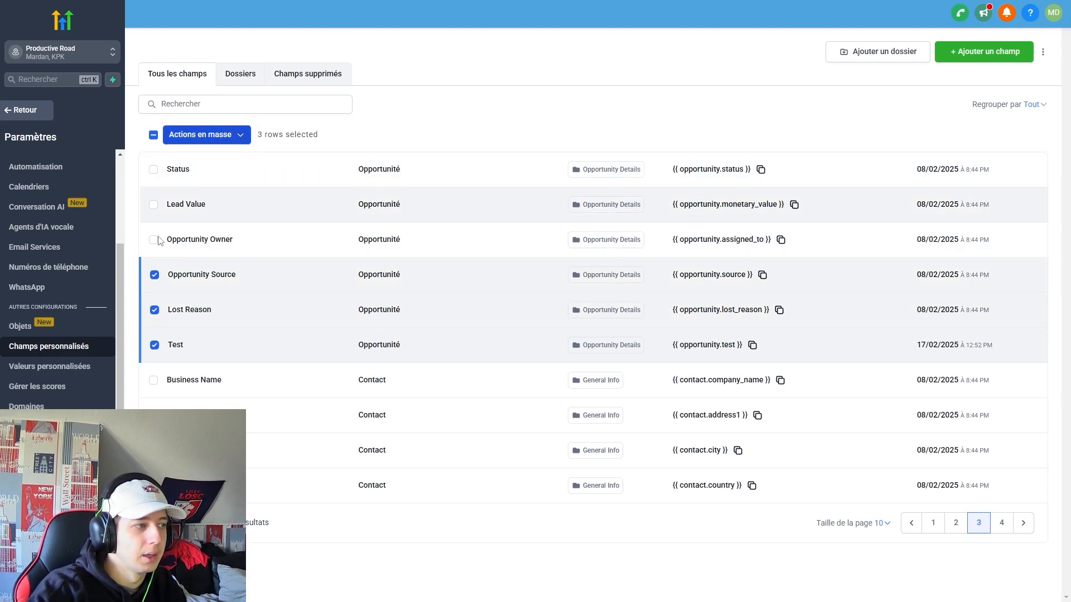
click(154, 275)
click(154, 310)
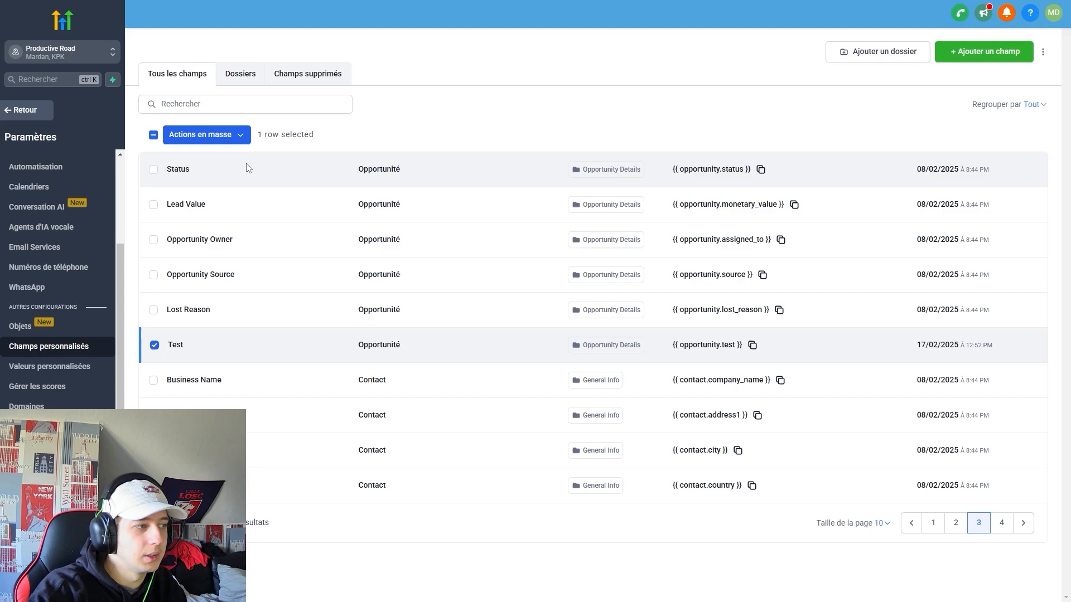
click(228, 139)
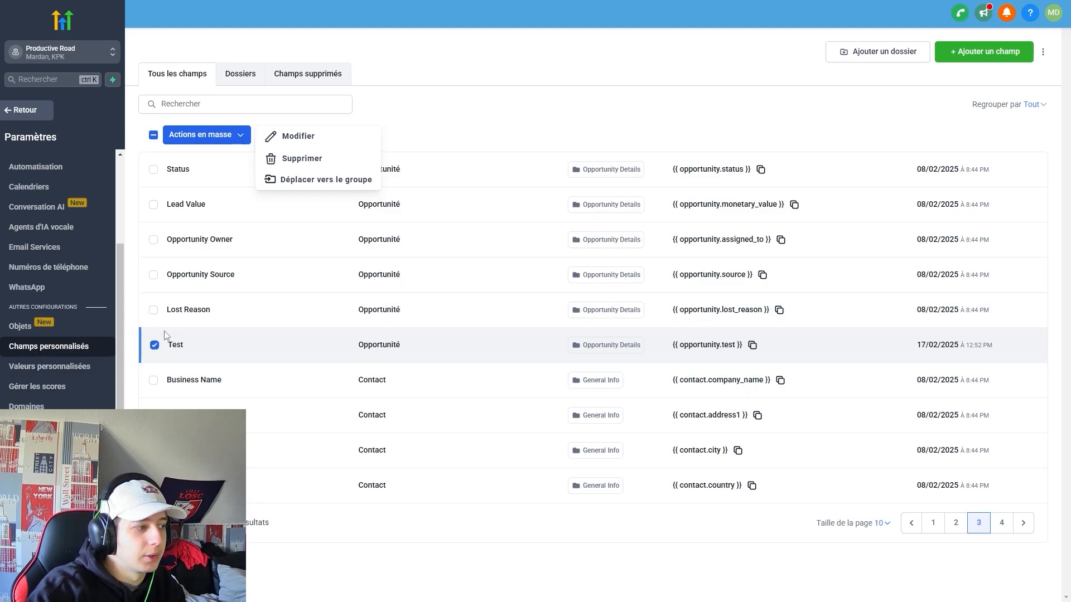
click(79, 370)
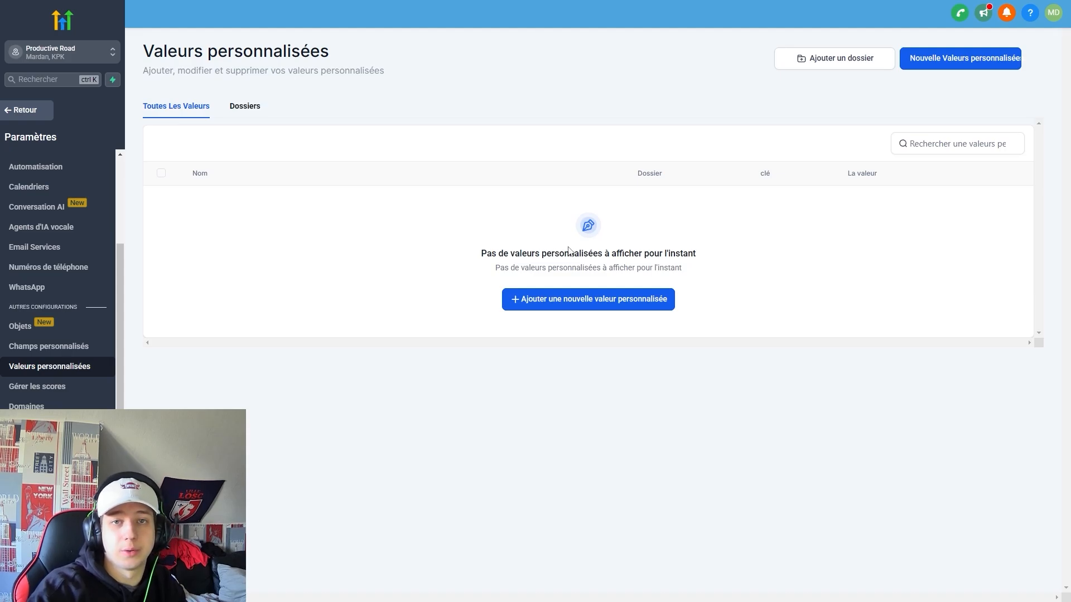
Create a custom value named 'Test', leaving its value and folder empty.
click(618, 304)
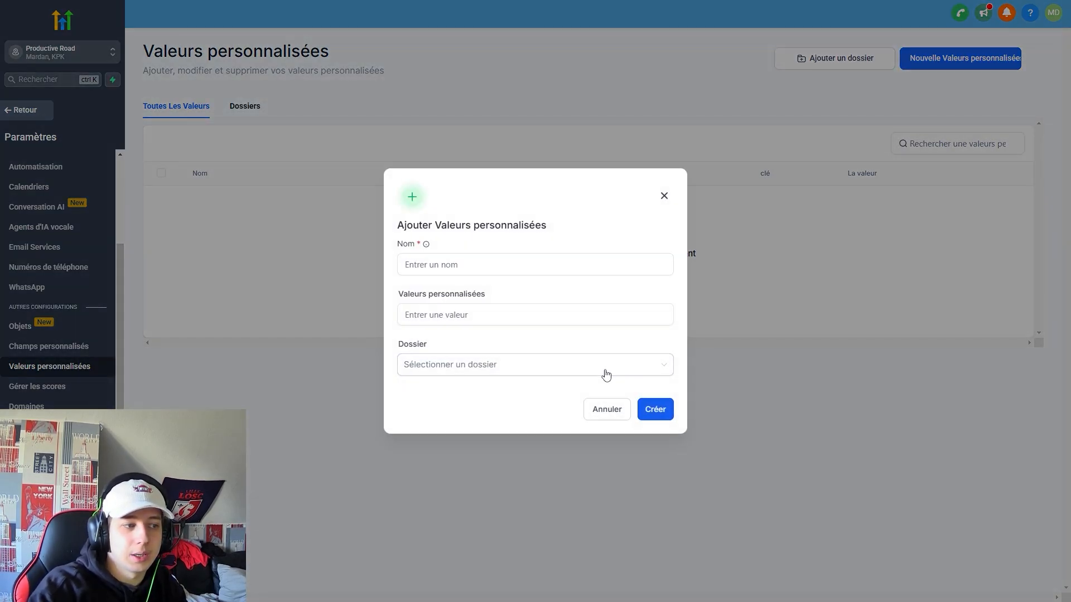
click(463, 264)
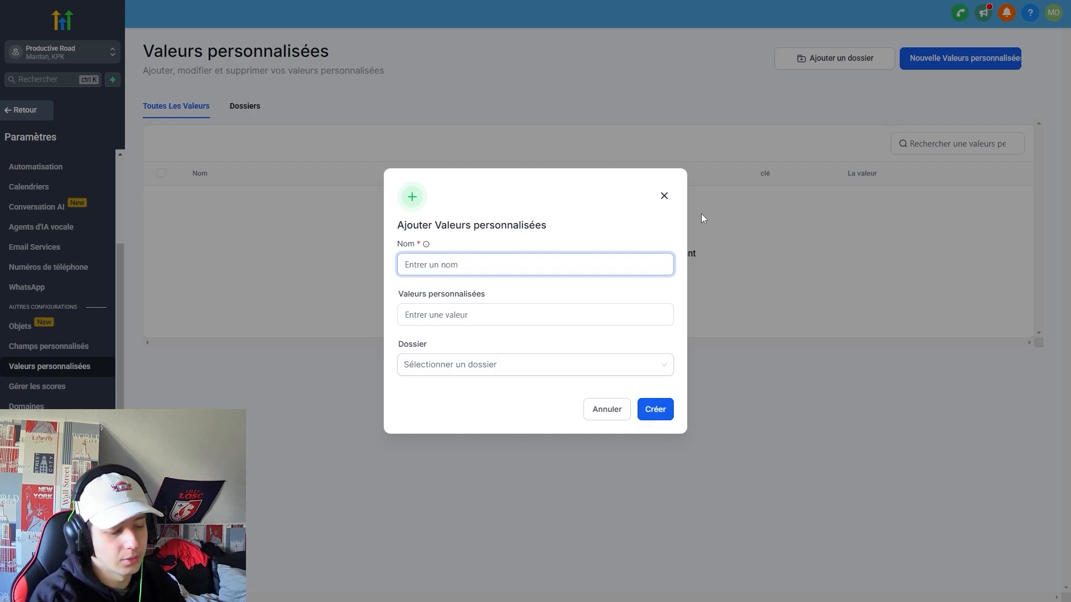
text(Test)
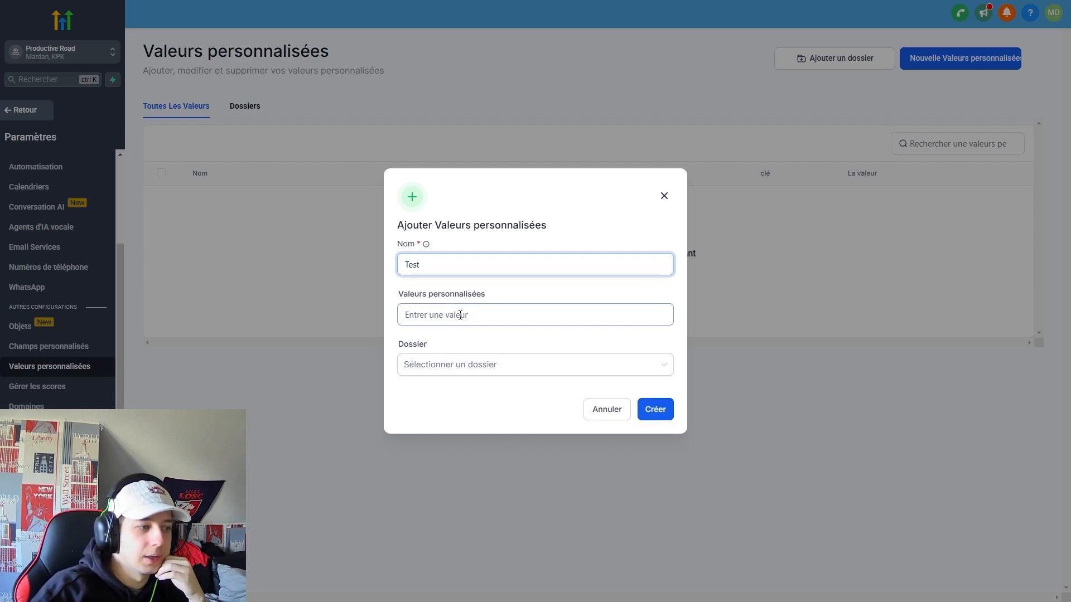
click(461, 315)
click(532, 406)
click(495, 318)
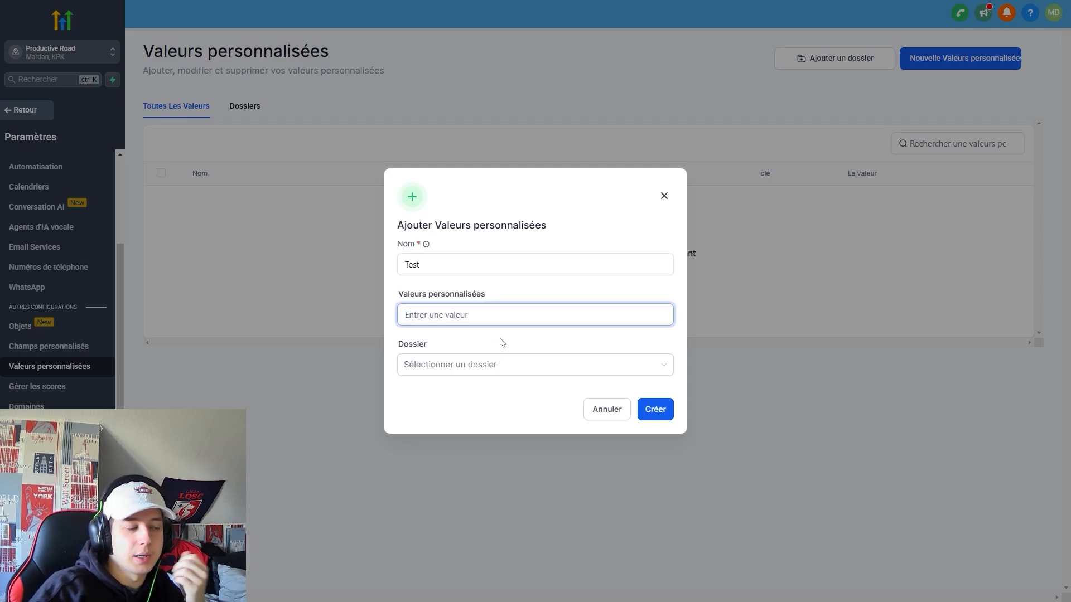
click(494, 366)
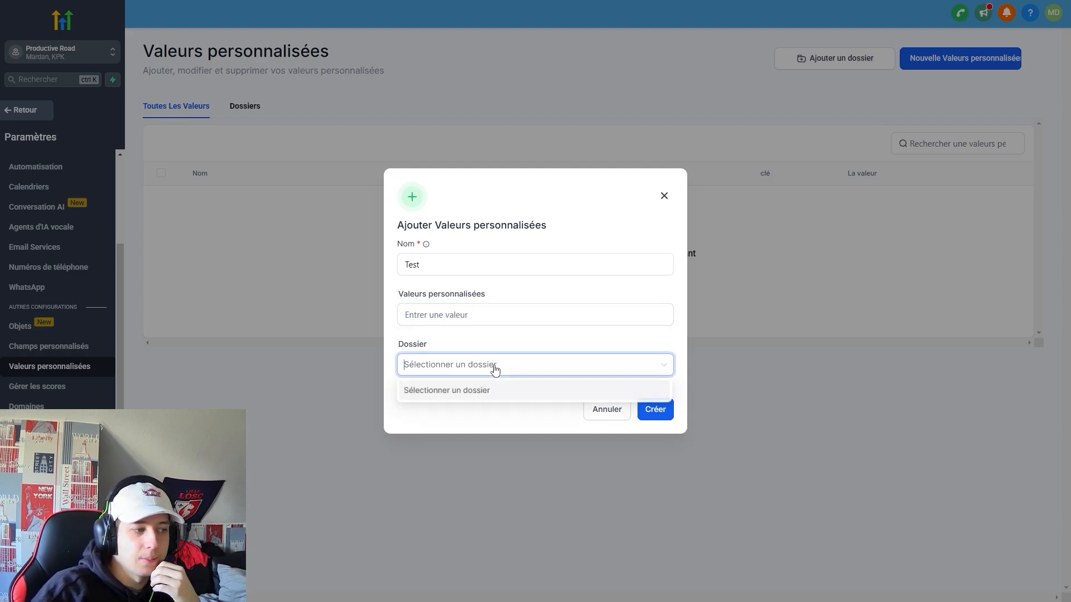
click(701, 319)
click(649, 412)
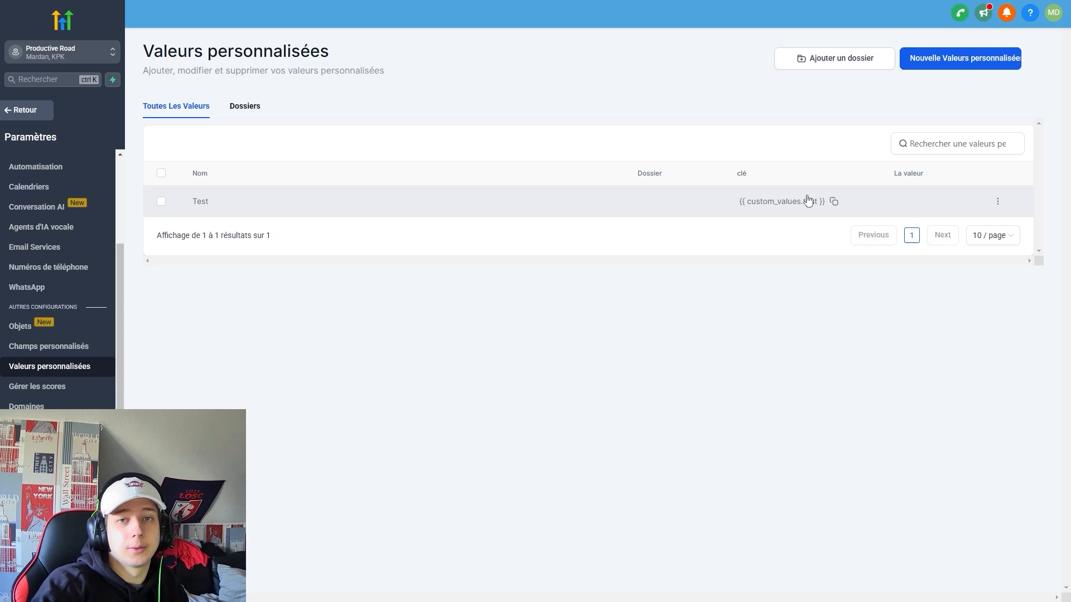
Go to Gérer les scores to view the Engagement Score rules.
click(42, 391)
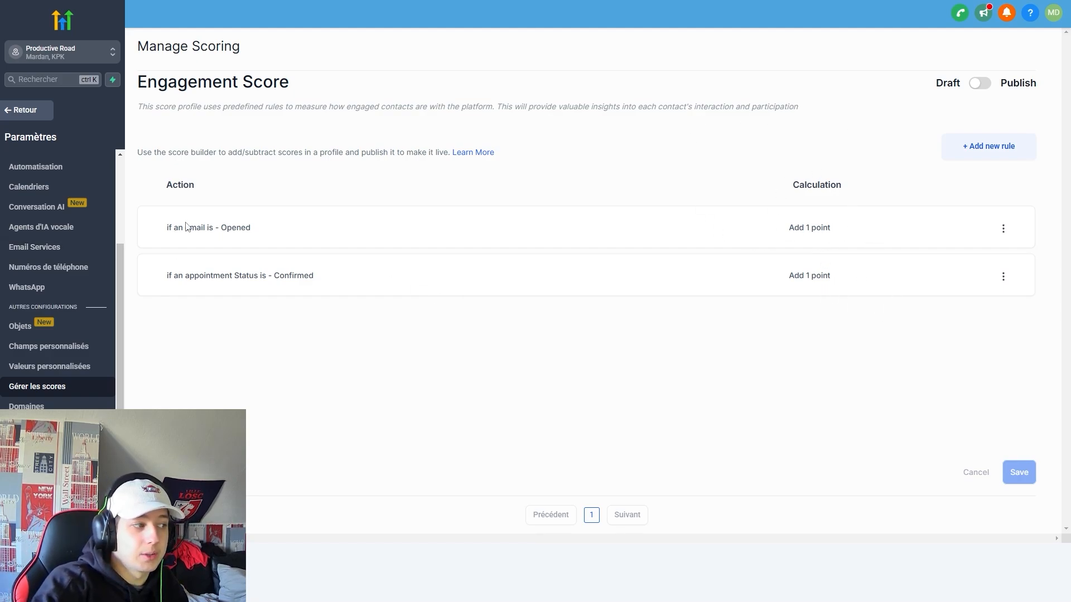
Add a new scoring rule and browse its action choices, briefly trying Contact Changed.
click(968, 149)
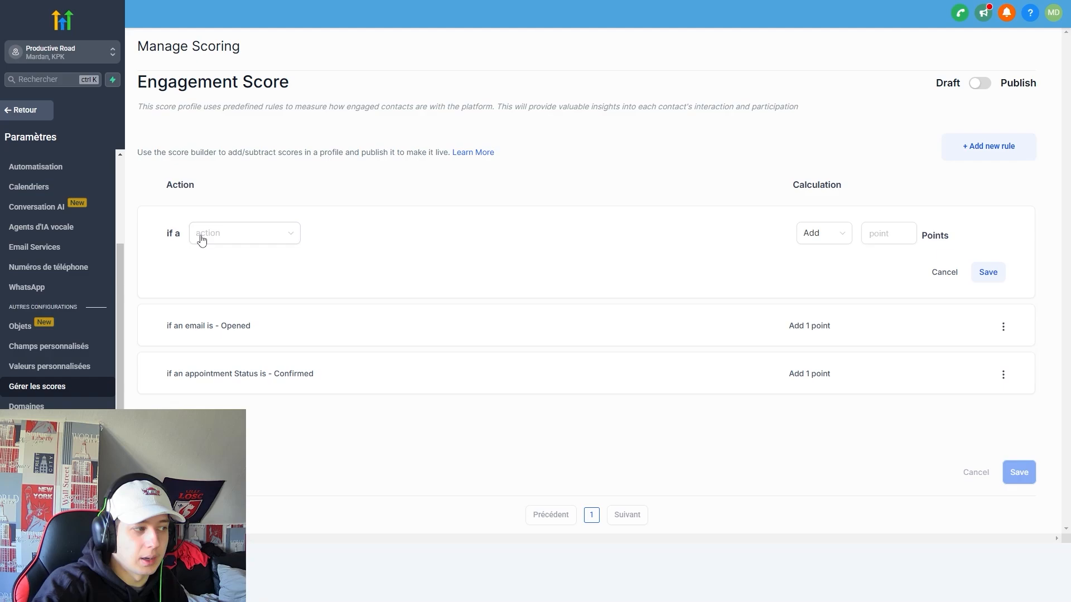
click(263, 234)
click(415, 291)
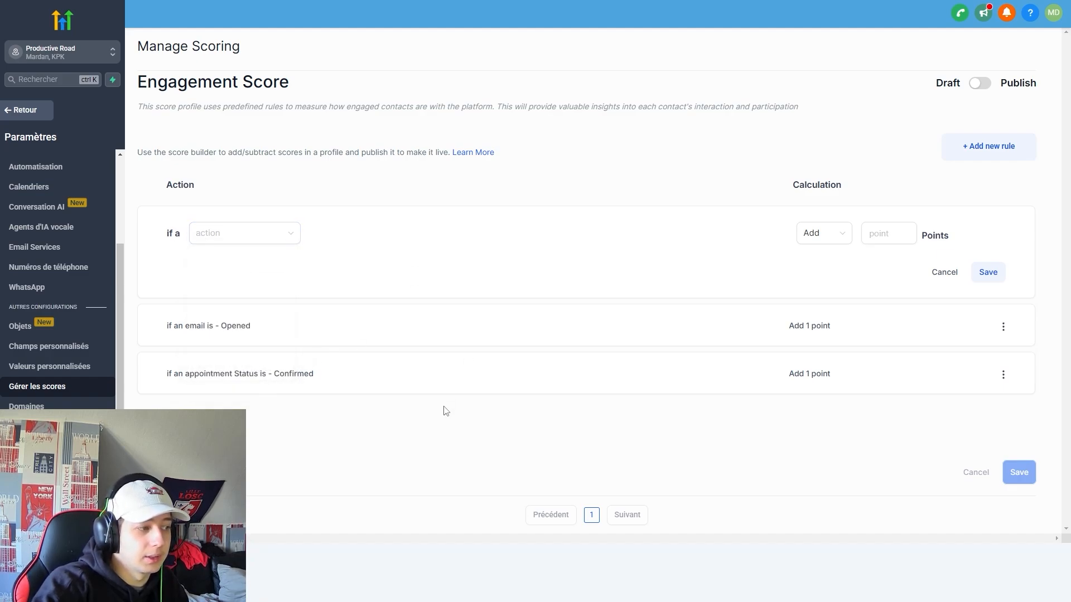
click(1003, 374)
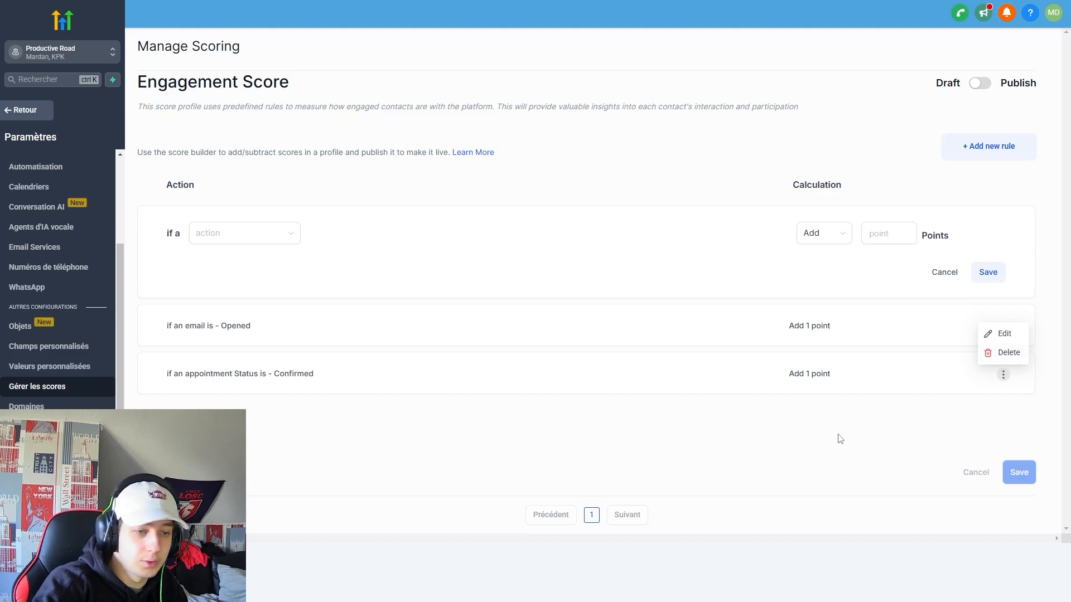
click(244, 233)
scroll(246, 315, down, 3)
scroll(255, 318, up, 3)
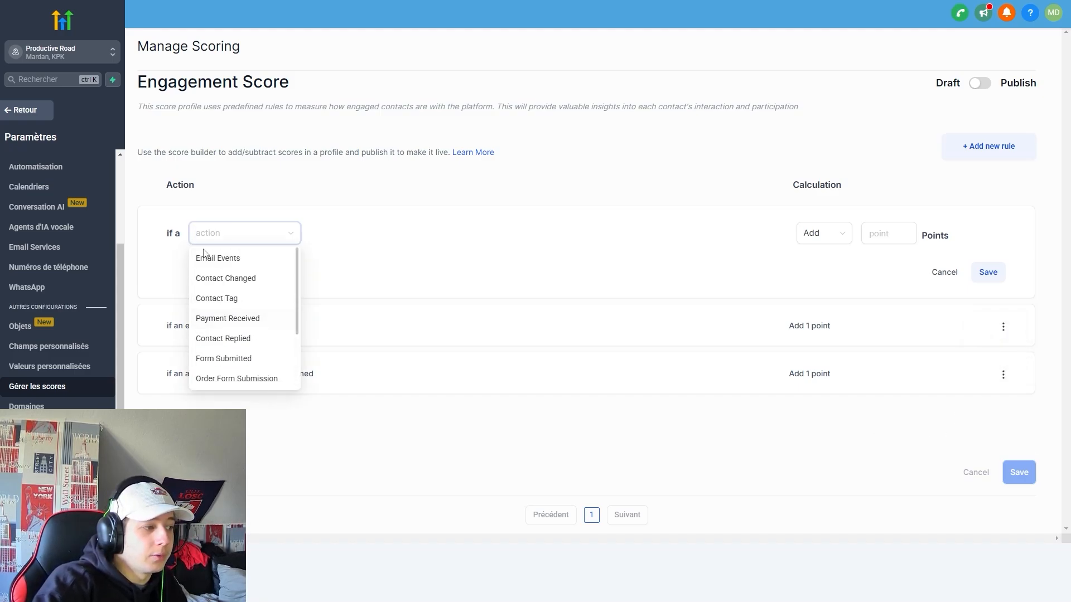
scroll(268, 366, down, 3)
scroll(287, 375, up, 3)
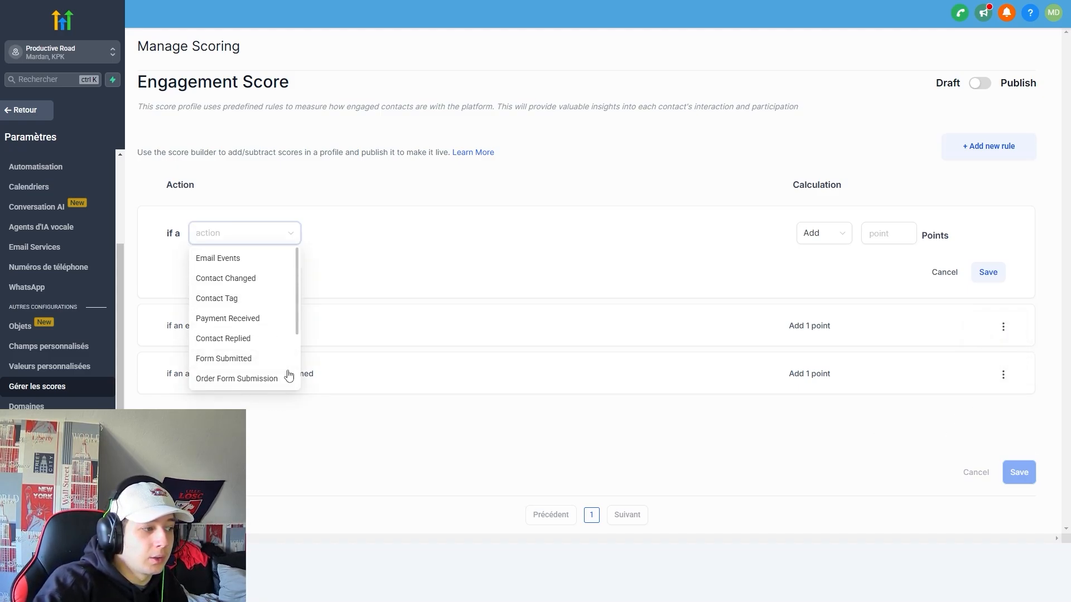
click(260, 282)
click(370, 237)
click(245, 233)
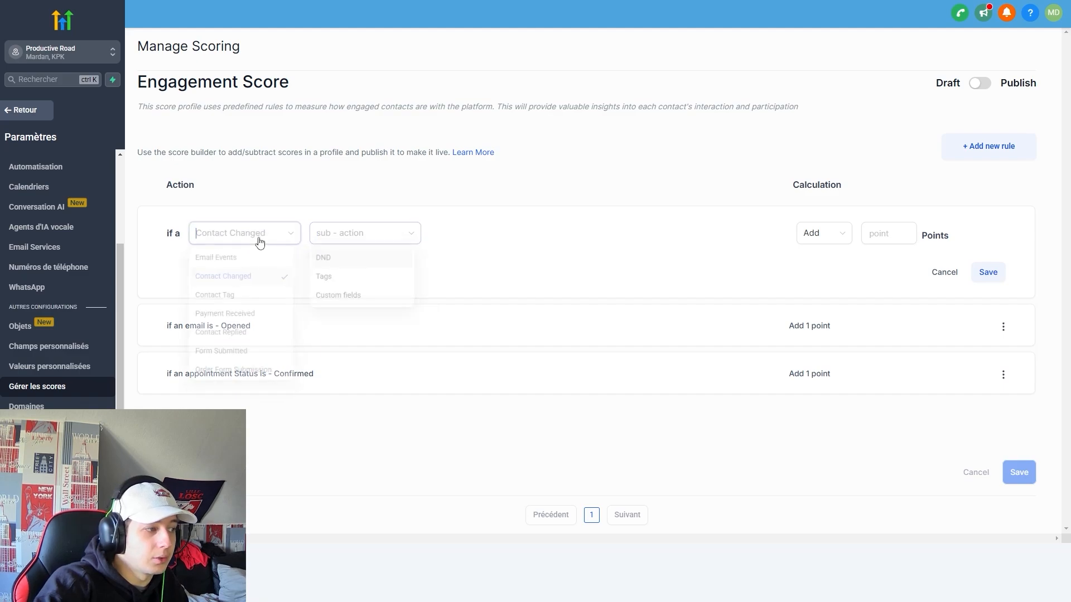
Set the rule to Email Events > Event > Opened, adding 5 points.
click(249, 257)
click(359, 259)
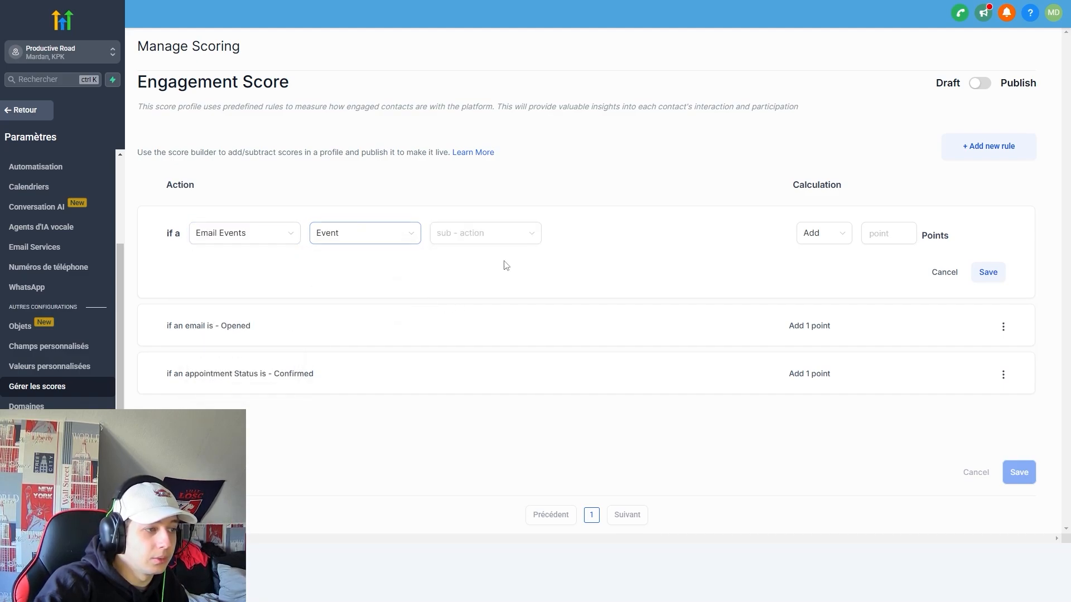
click(502, 239)
click(524, 277)
click(845, 237)
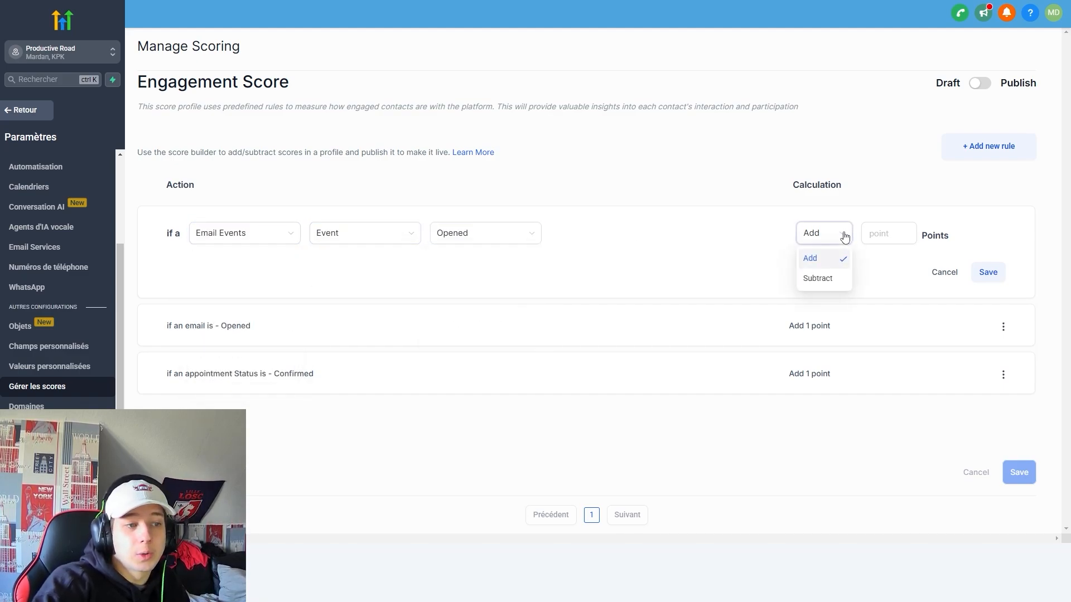
click(820, 279)
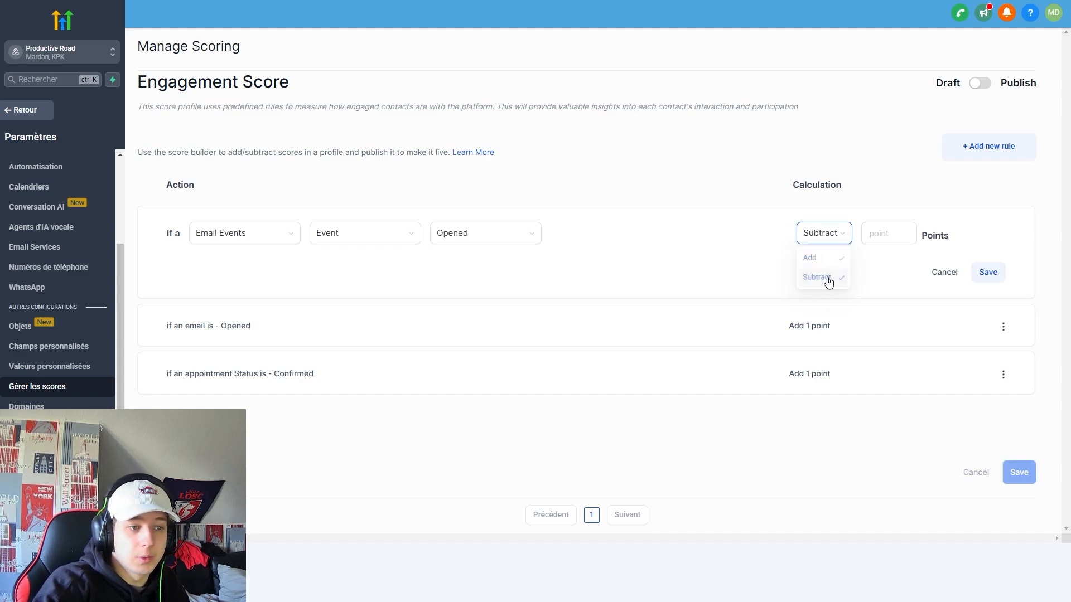
click(827, 239)
click(826, 260)
click(885, 240)
text(5)
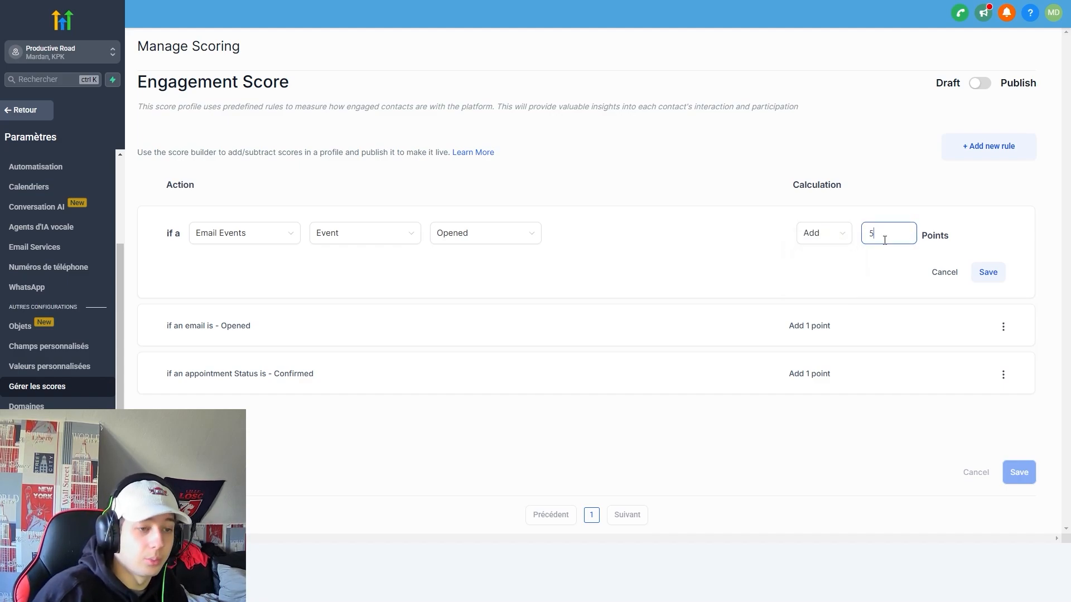
click(847, 260)
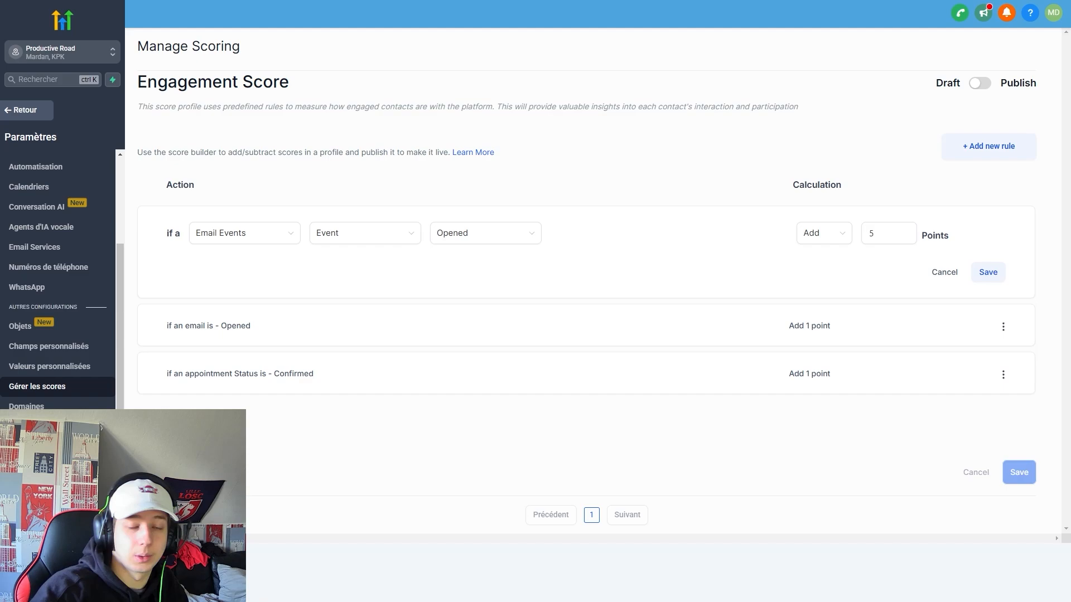
Toggle the score profile to published and back to draft, then go to Domaines.
click(981, 85)
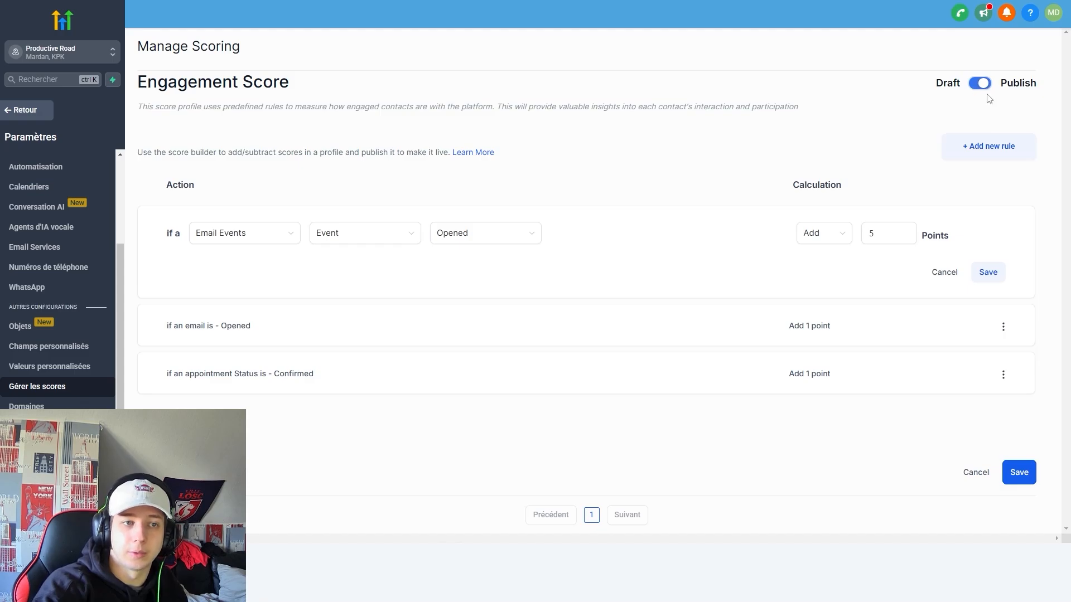
click(982, 85)
click(26, 406)
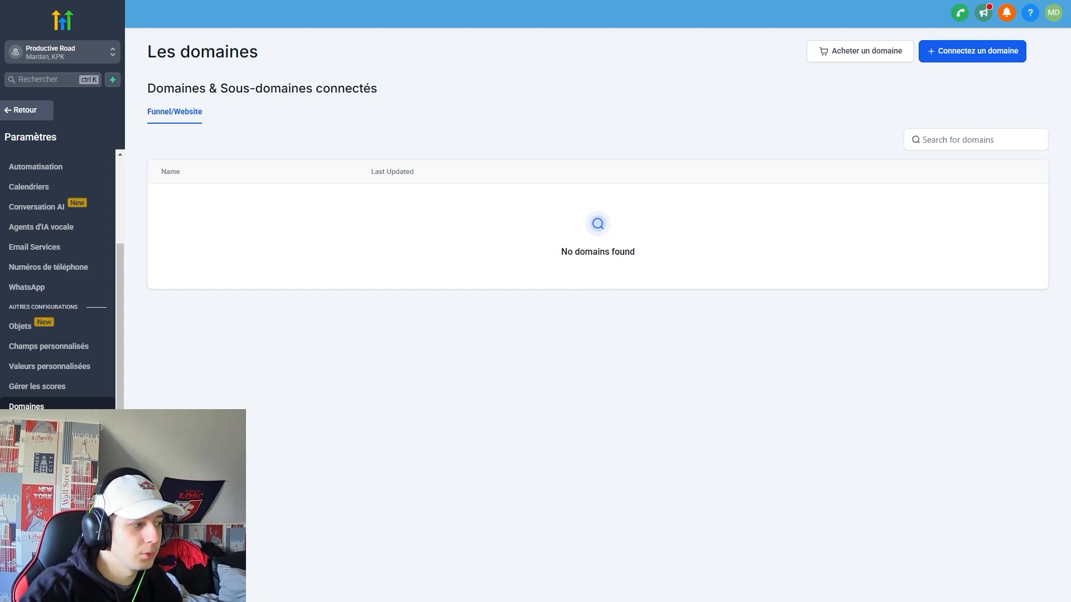
Open URL redirects, start a new redirect, and check the empty Domaine list and path field.
click(43, 427)
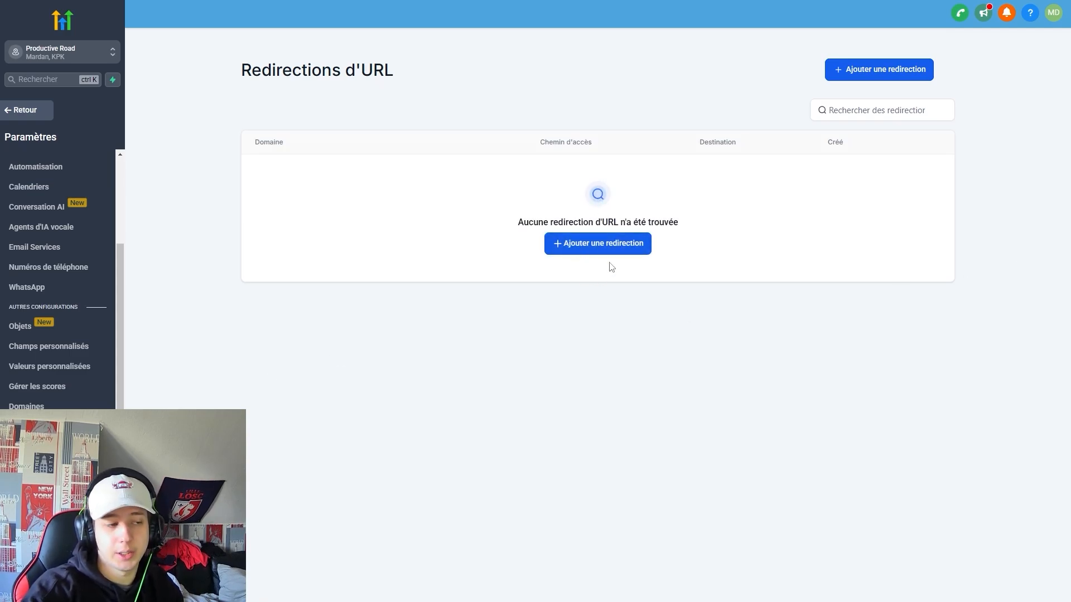
click(879, 70)
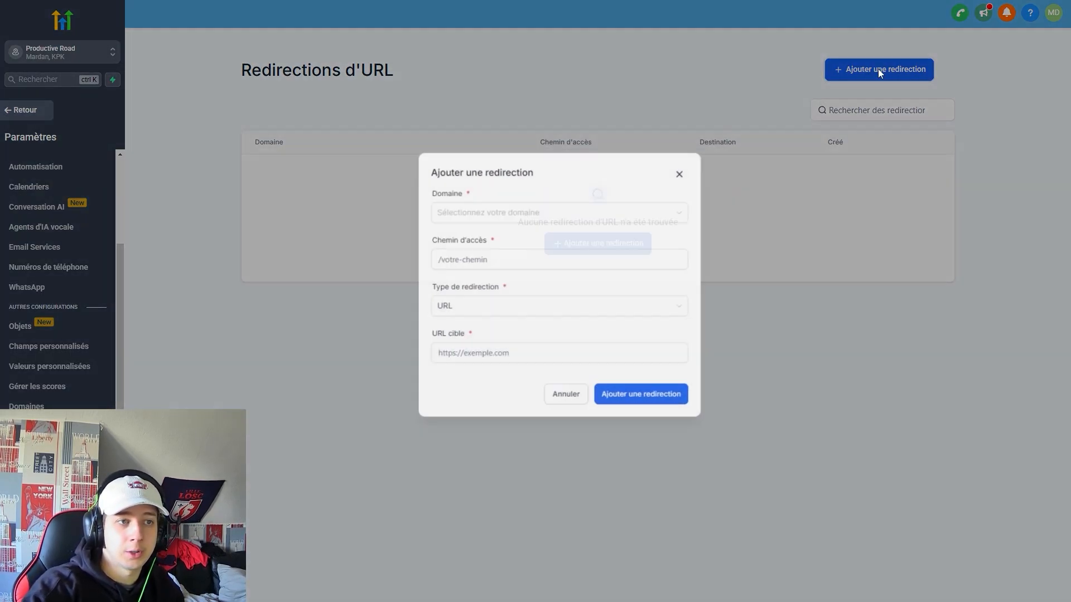
click(508, 223)
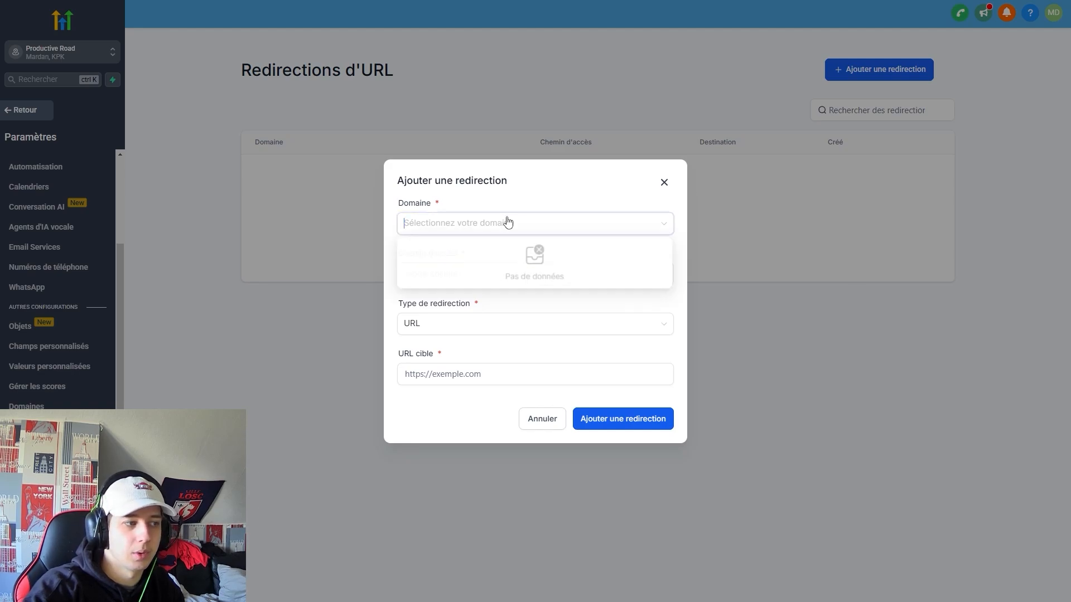
click(521, 195)
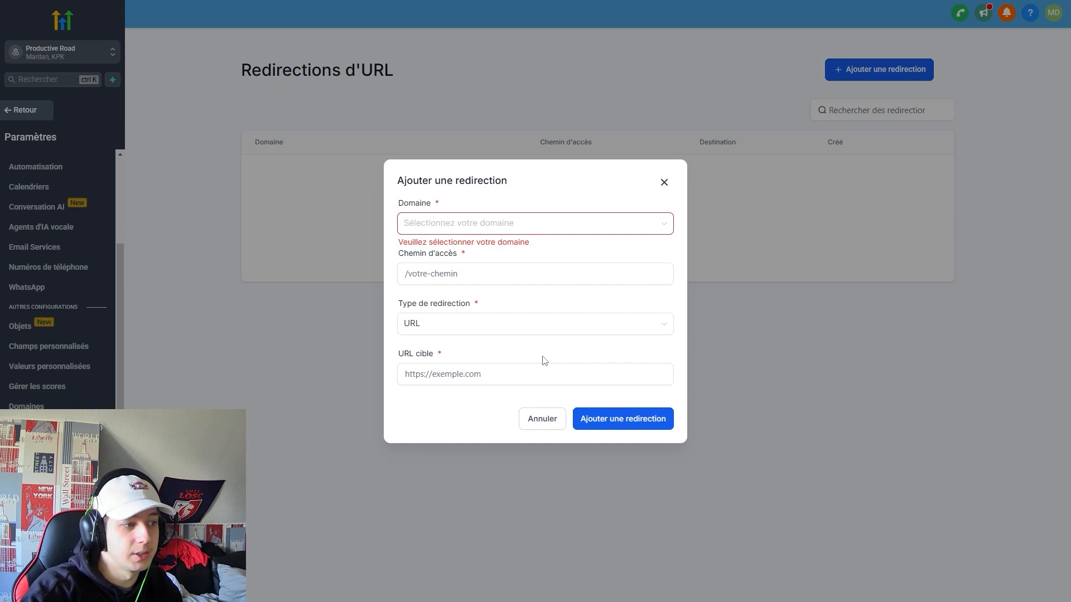
click(567, 272)
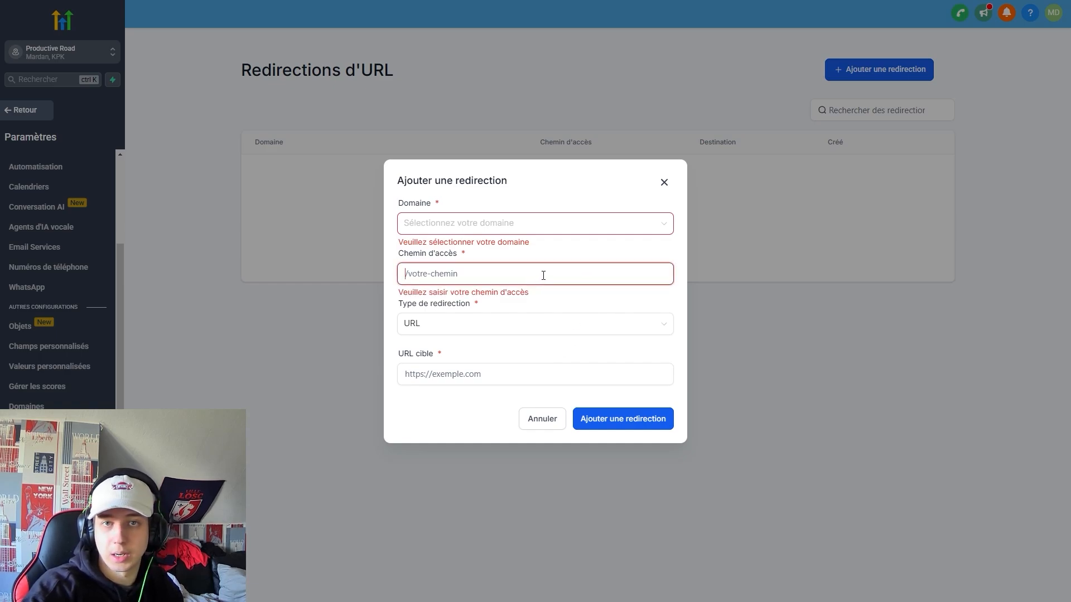
Try redirect types Site web and Tout, check target domains, then discard the redirect form.
click(444, 329)
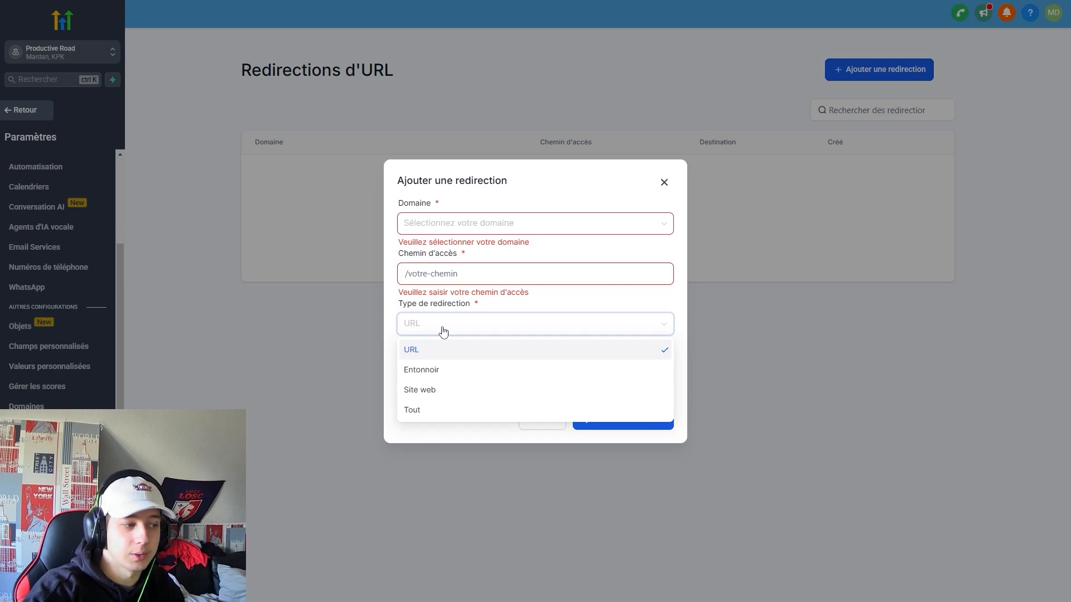
click(443, 329)
click(443, 329)
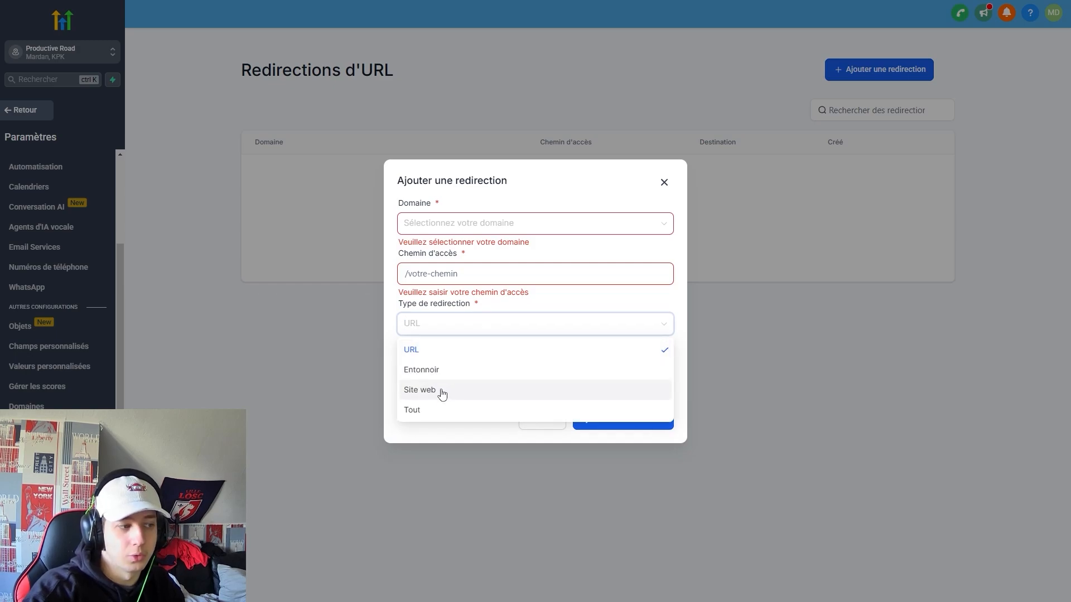
click(470, 400)
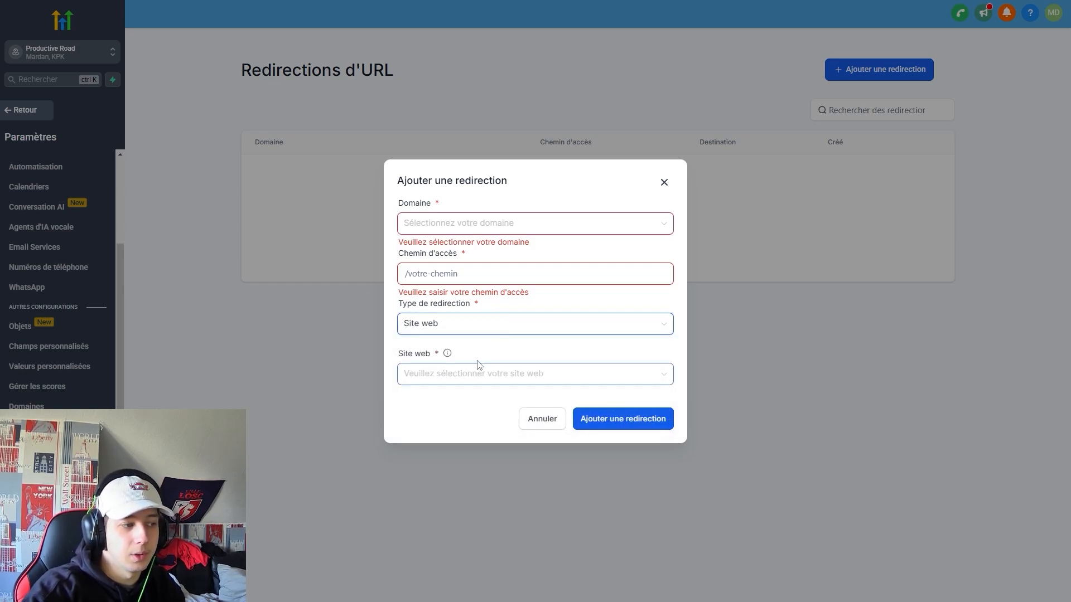
click(491, 327)
click(448, 409)
click(482, 346)
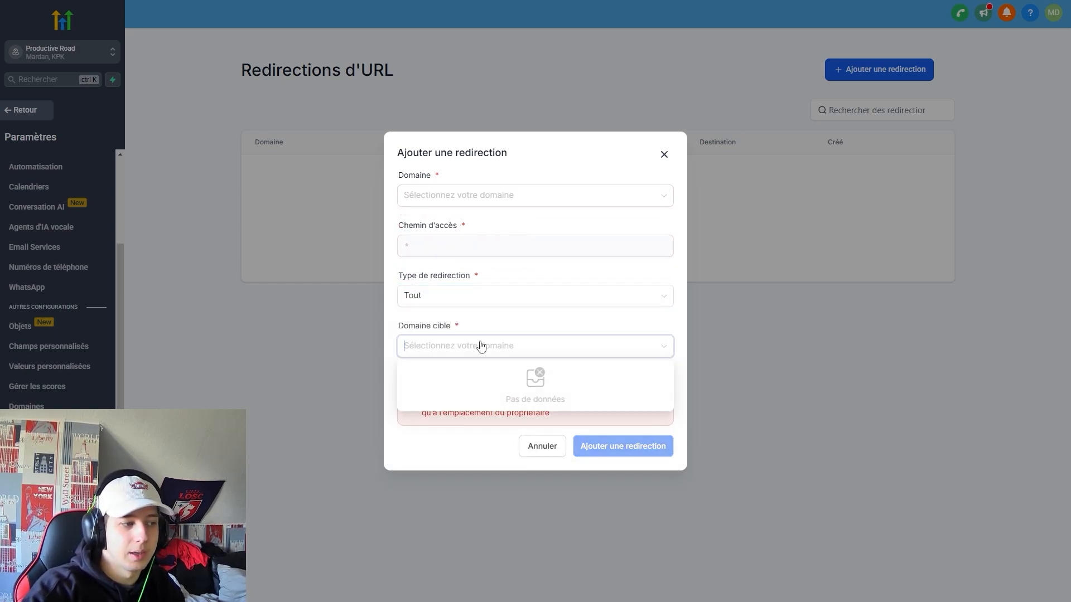
click(507, 328)
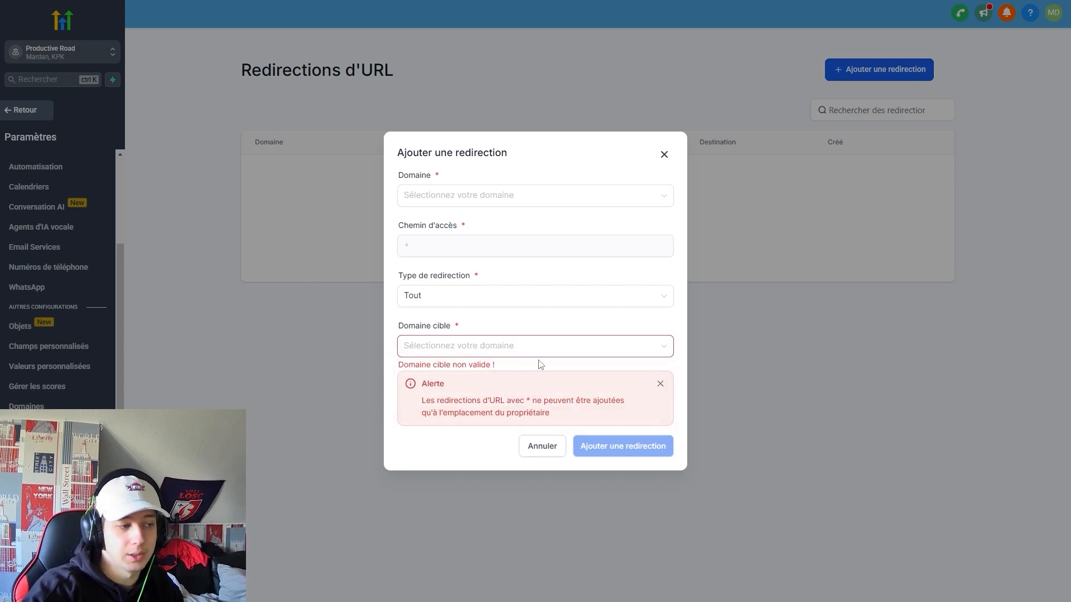
click(664, 155)
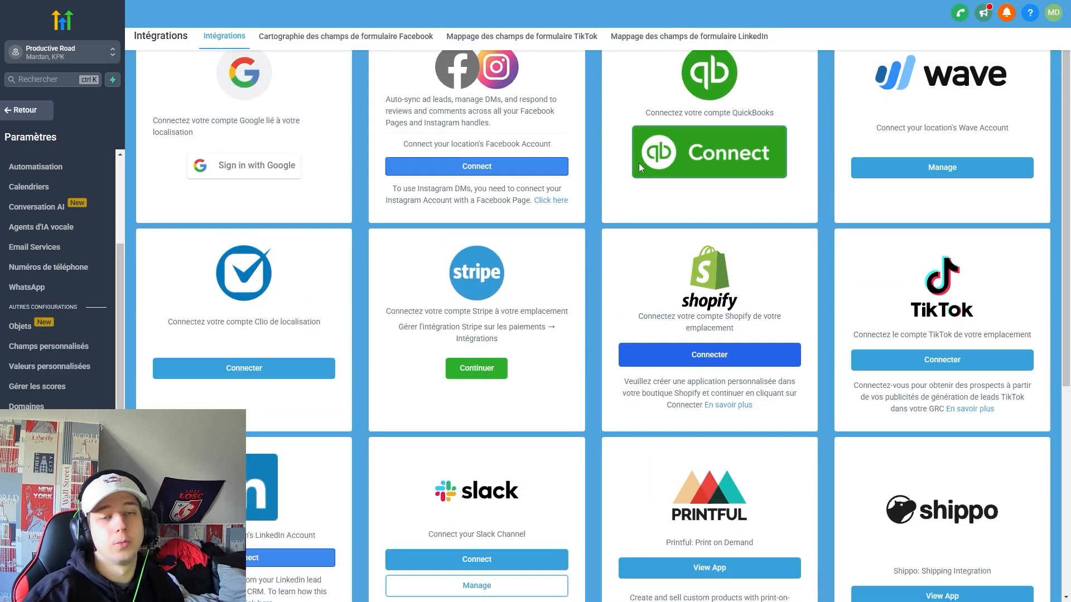
Scroll through the Integrations page cards for Google, Facebook, Stripe, Shopify and others.
scroll(630, 377, down, 4)
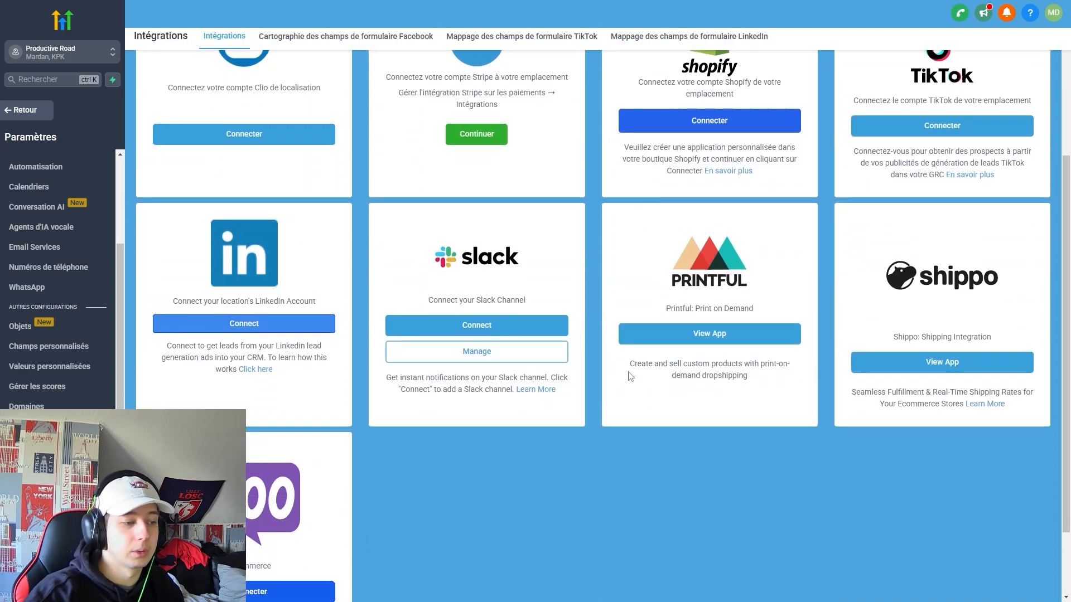
scroll(630, 377, up, 4)
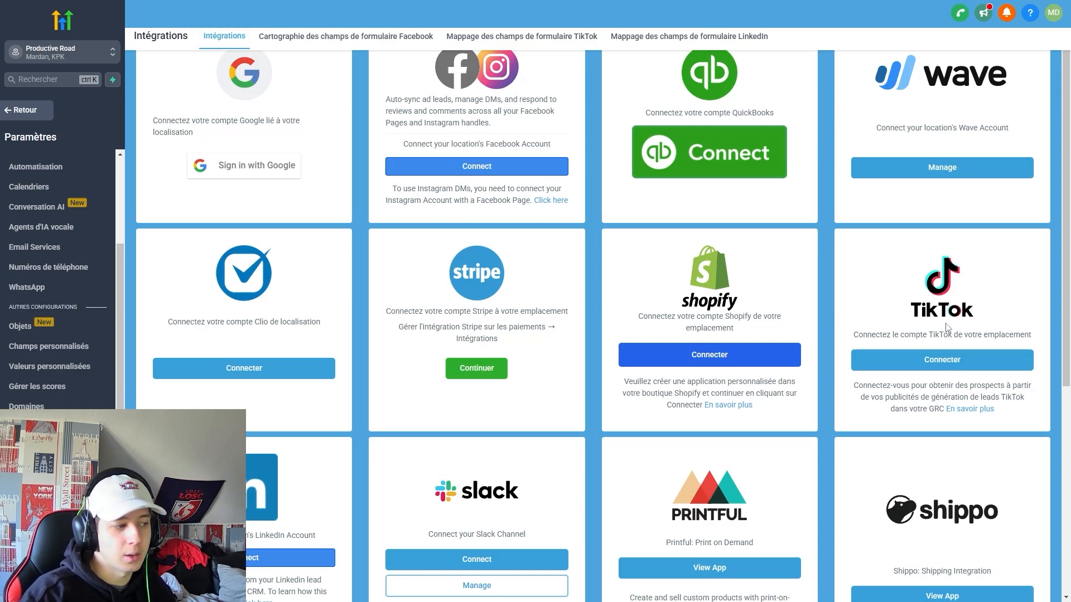
scroll(357, 459, down, 2)
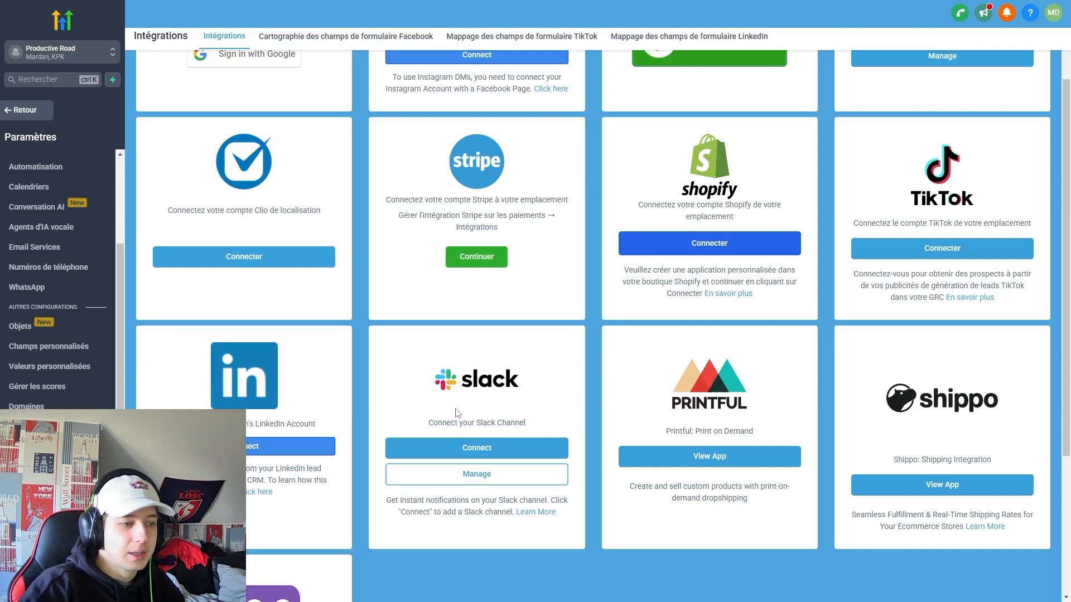
scroll(804, 401, down, 2)
scroll(500, 428, down, 2)
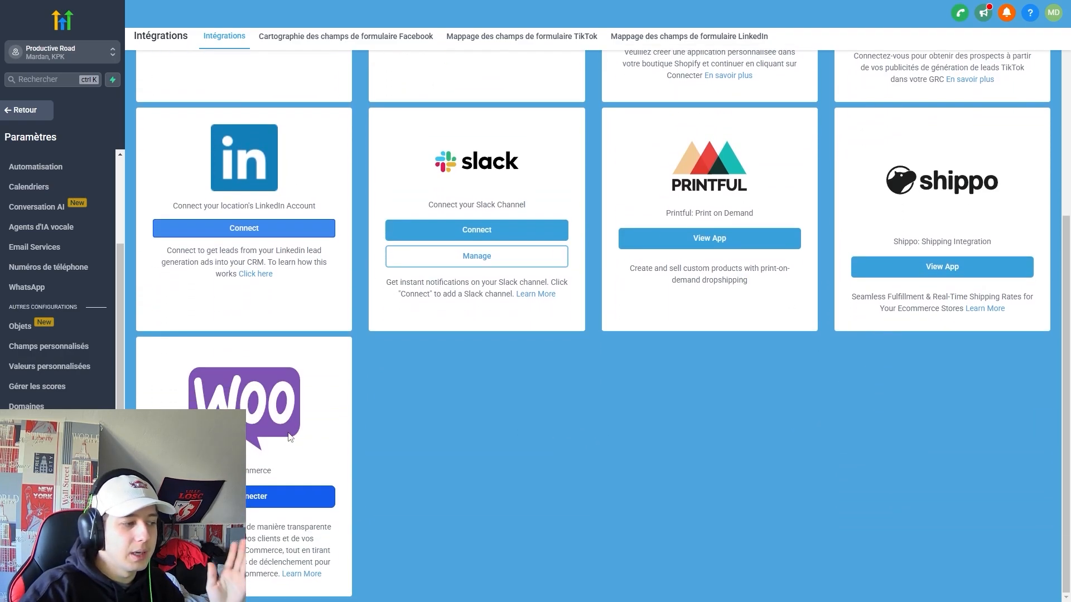
scroll(597, 441, up, 4)
scroll(596, 442, up, 1)
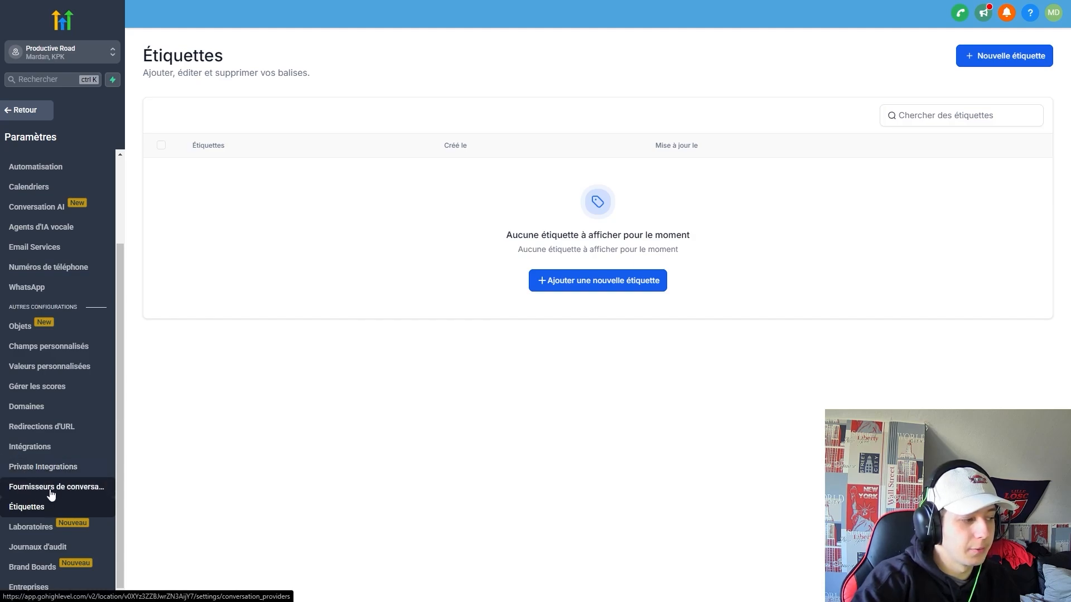
click(79, 485)
drag(226, 357, 123, 451)
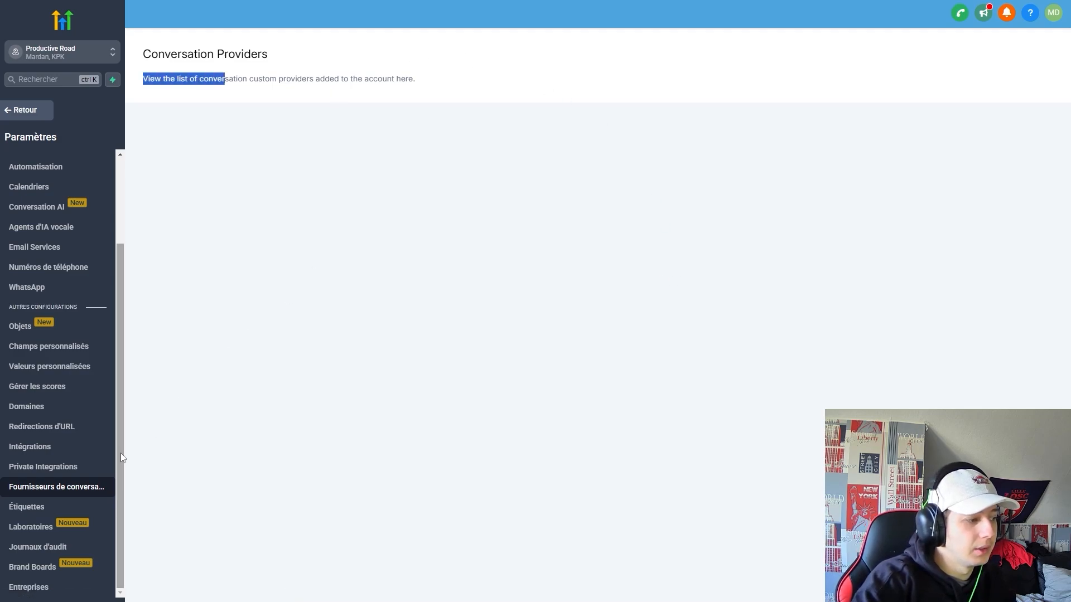
drag(414, 471, 408, 473)
click(166, 81)
drag(151, 83, 446, 77)
click(447, 77)
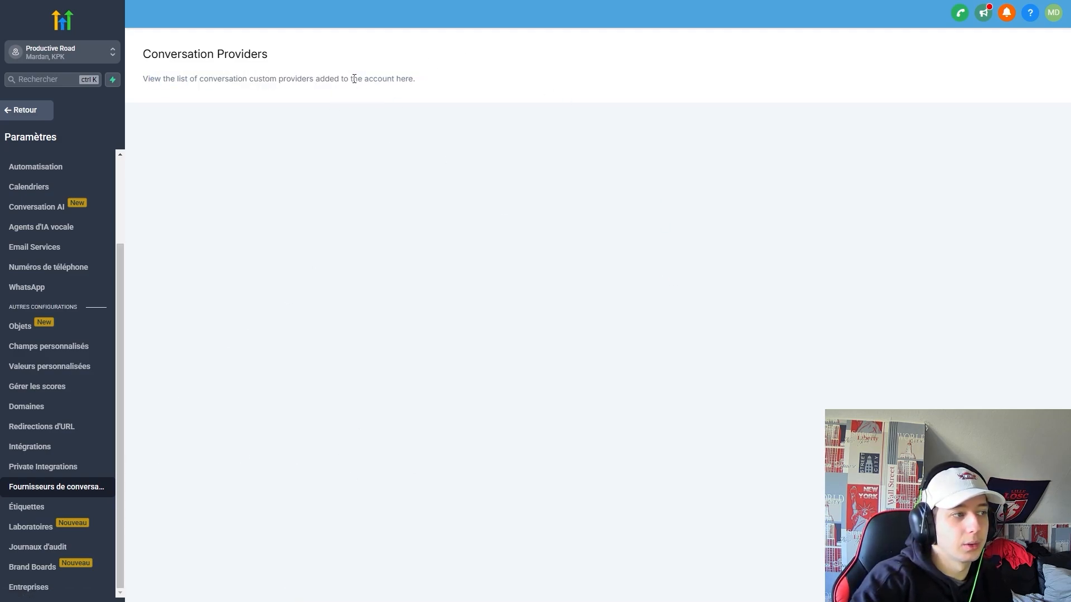
click(85, 508)
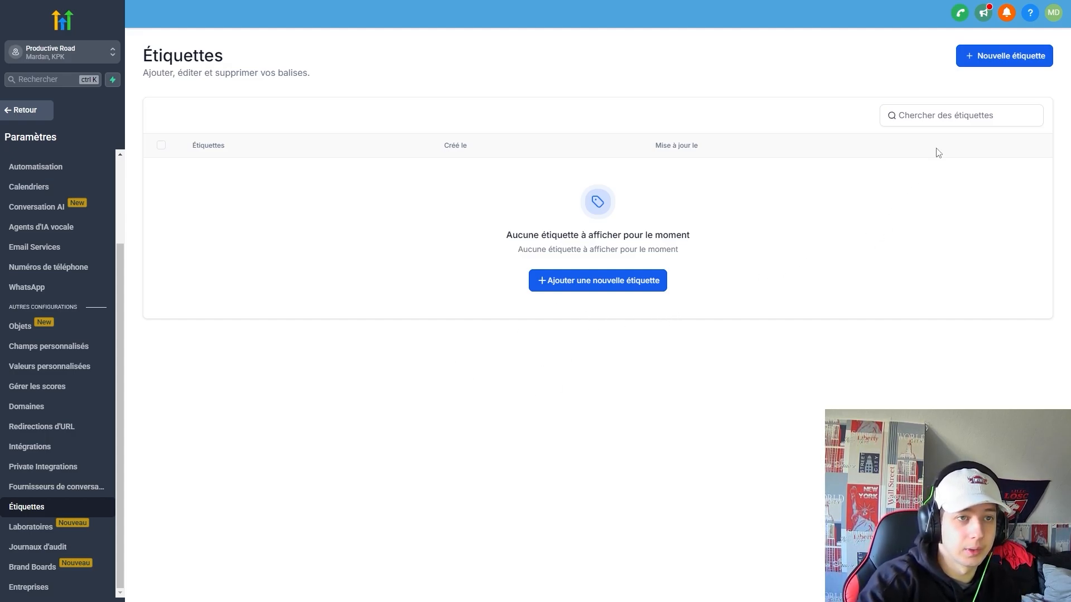
Create a new tag named 'test'.
click(1027, 57)
click(603, 330)
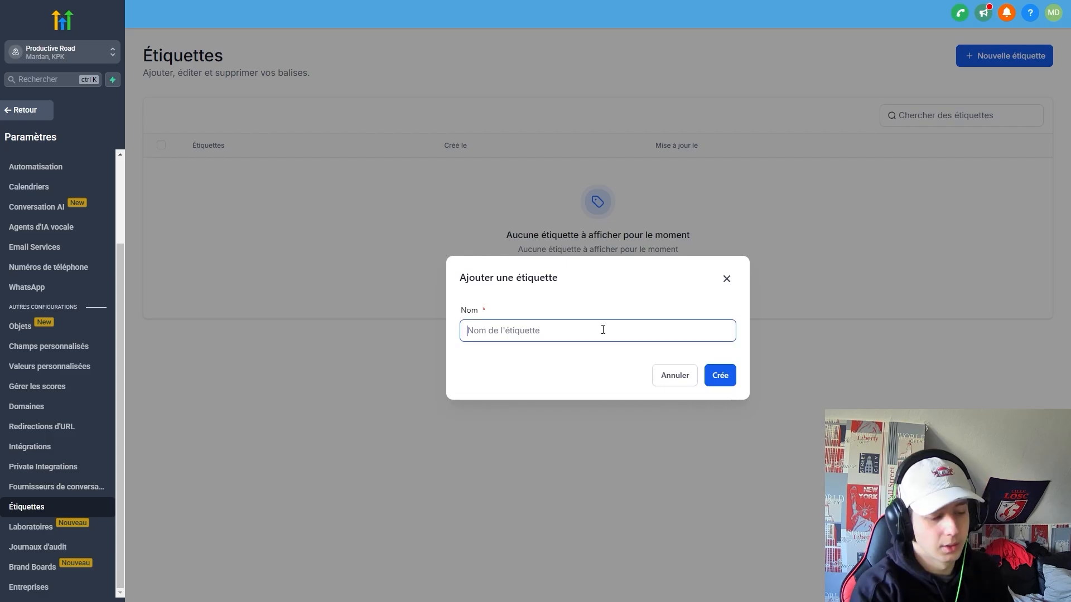
text(test)
key(Return)
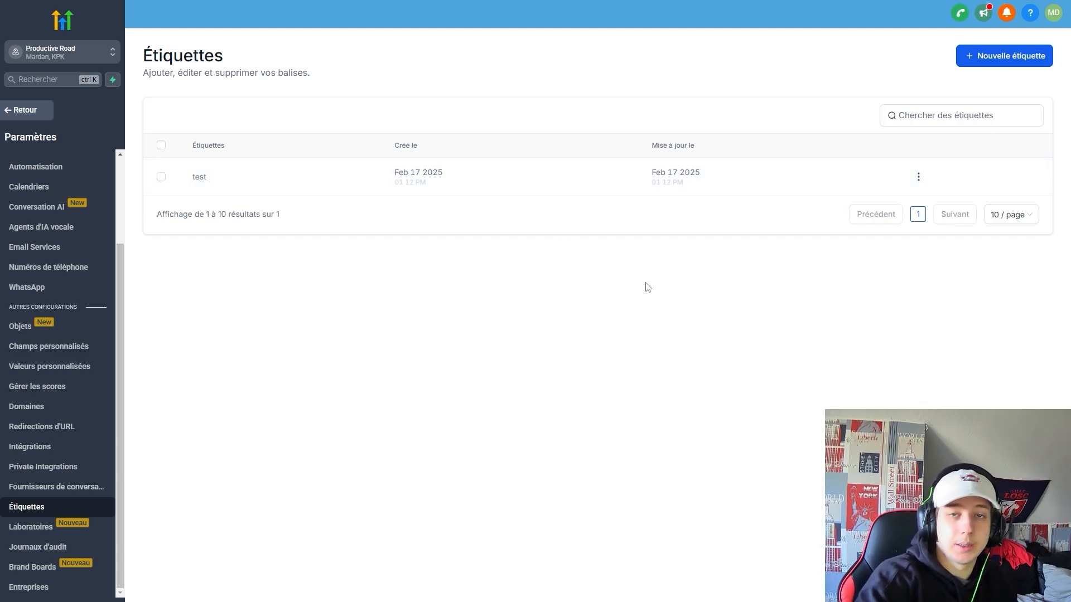
Check the test tag's actions menu, then go to the Labs beta features page.
click(918, 176)
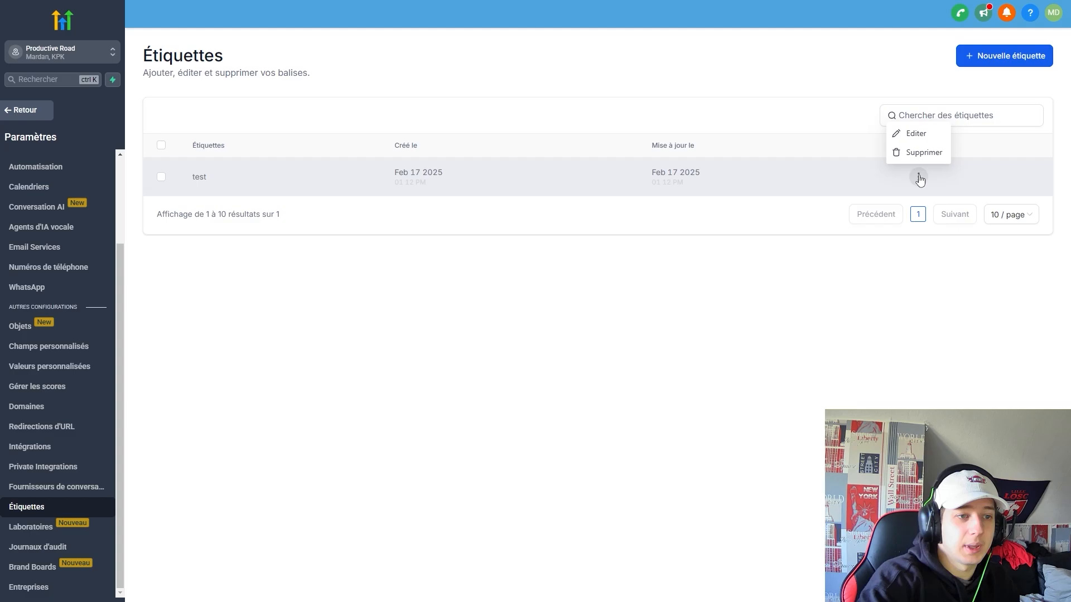
click(860, 241)
click(67, 533)
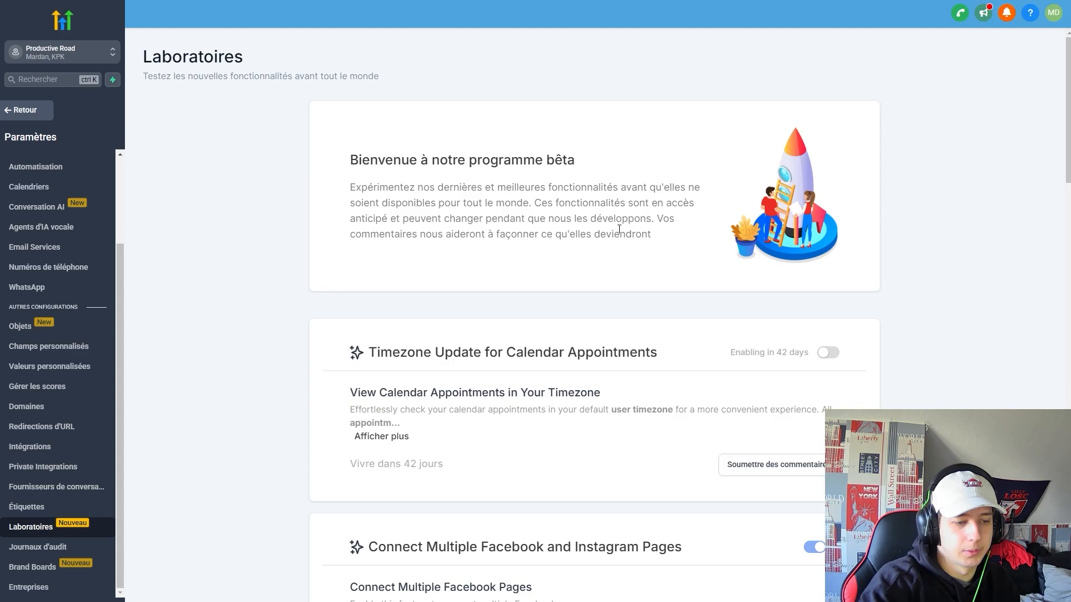
Browse the Labs features, try WhatsApp Coexistence, and enable New color picker for Funnels and Websites.
scroll(691, 327, down, 3)
scroll(698, 304, down, 3)
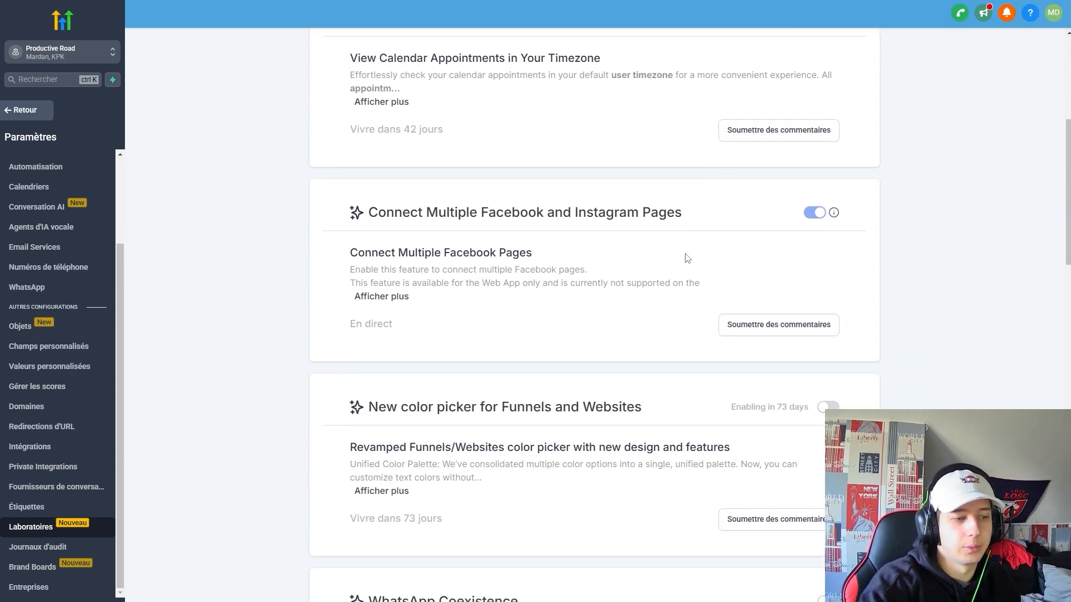
scroll(663, 220, up, 6)
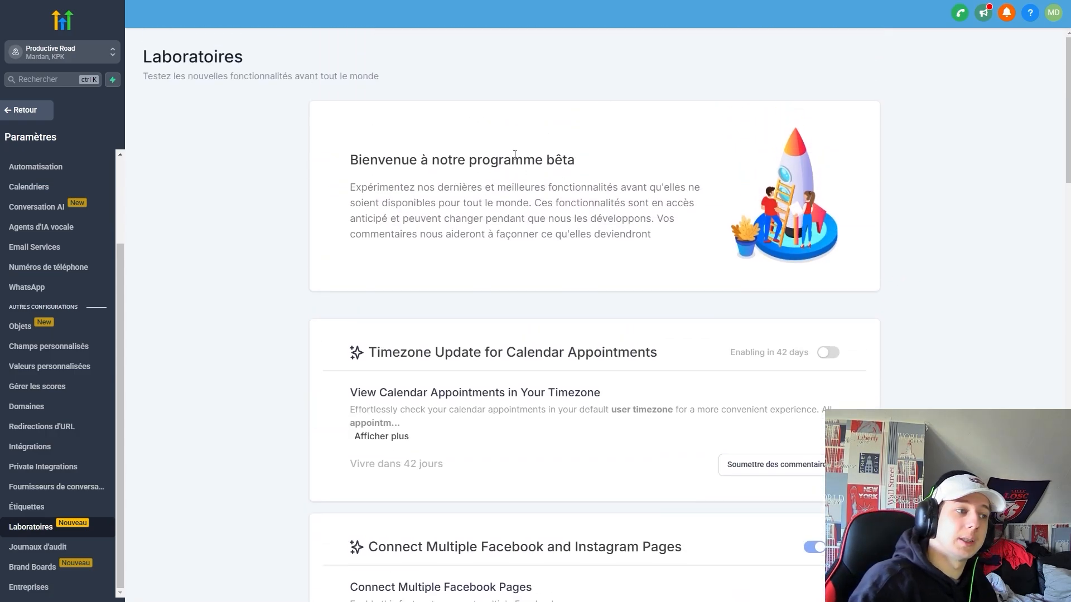
scroll(697, 333, down, 4)
scroll(524, 347, up, 2)
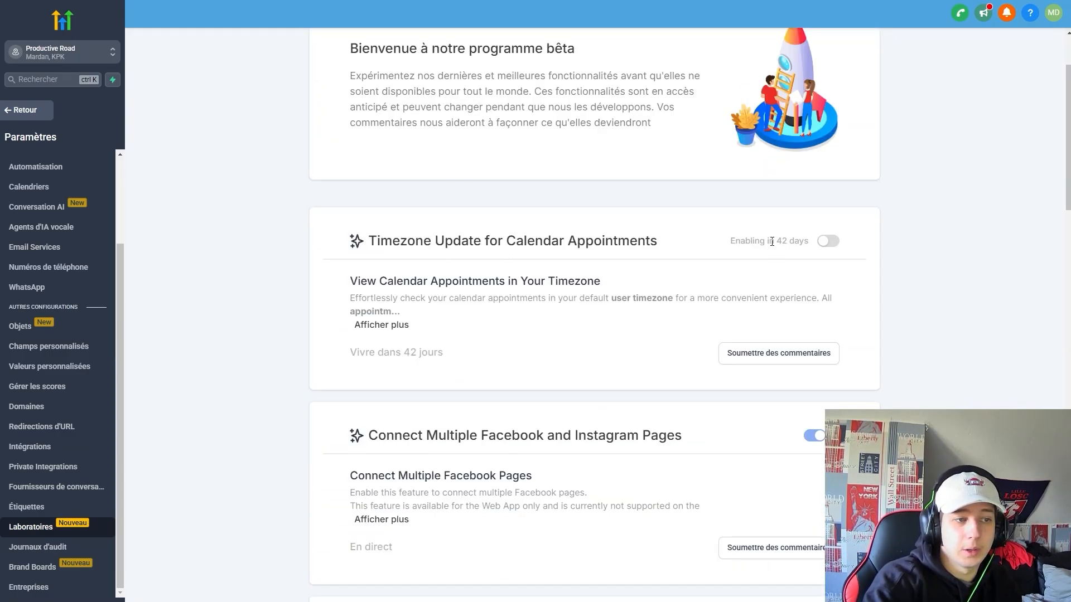
mouse_move(370, 351)
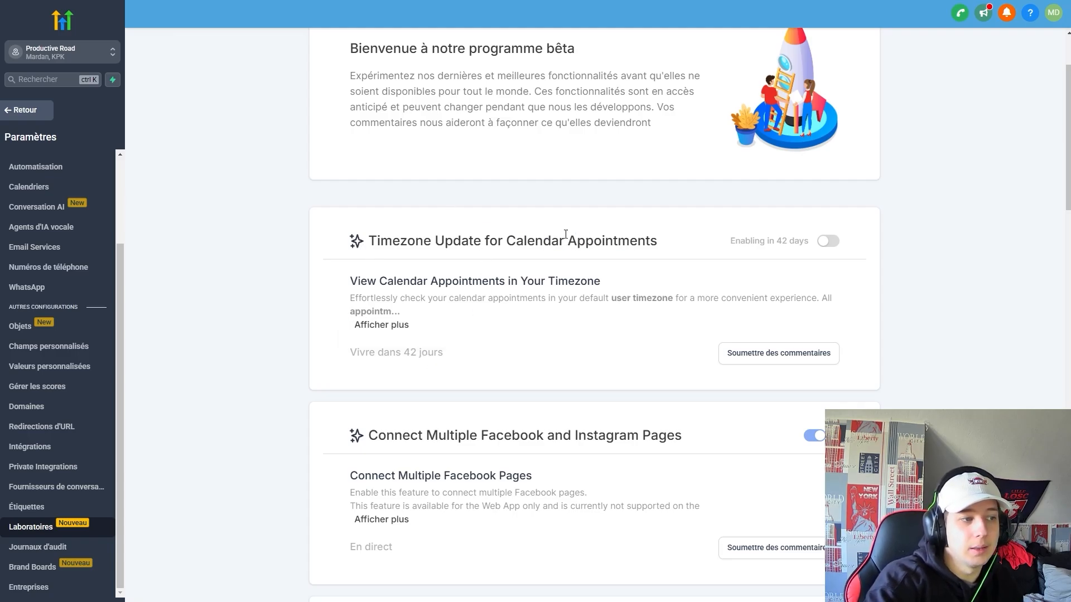
scroll(730, 278, down, 8)
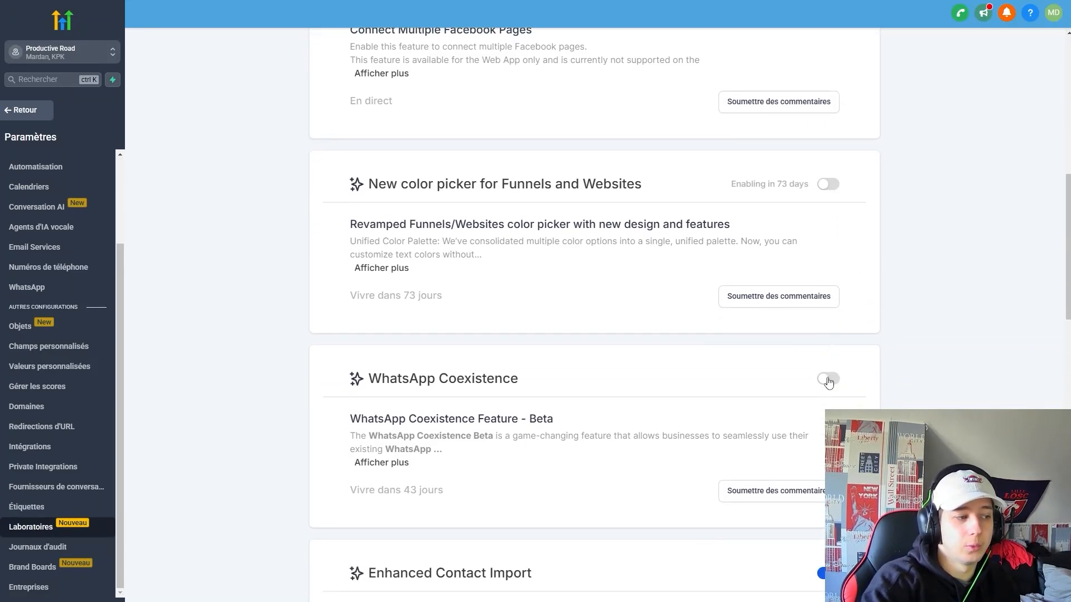
click(827, 379)
scroll(815, 83, down, 2)
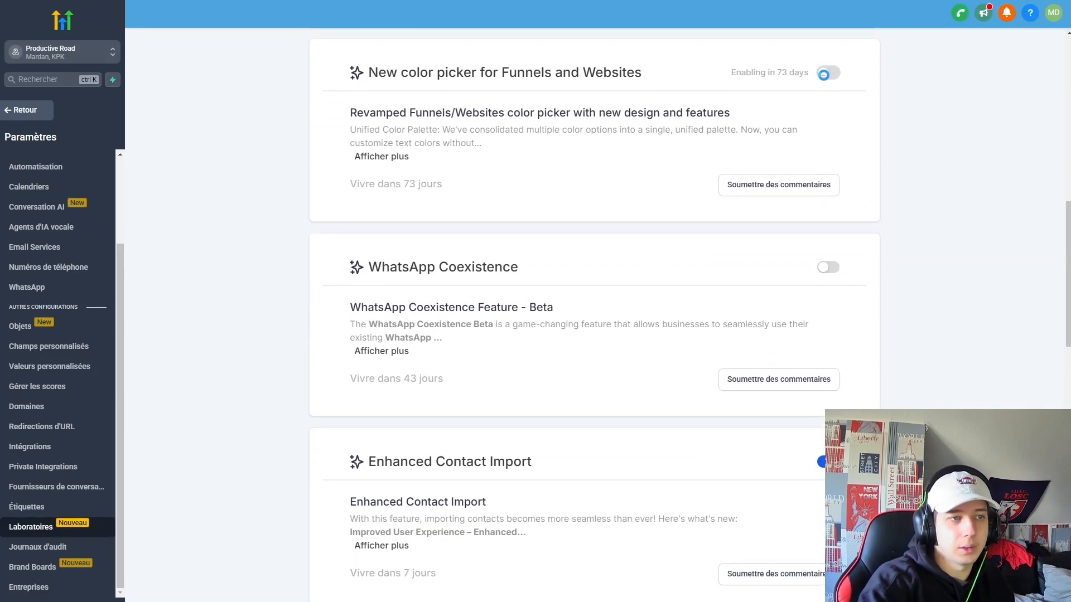
click(828, 73)
Switch on Timezone Update for Calendar Appointments, then go to the audit log.
mouse_move(394, 186)
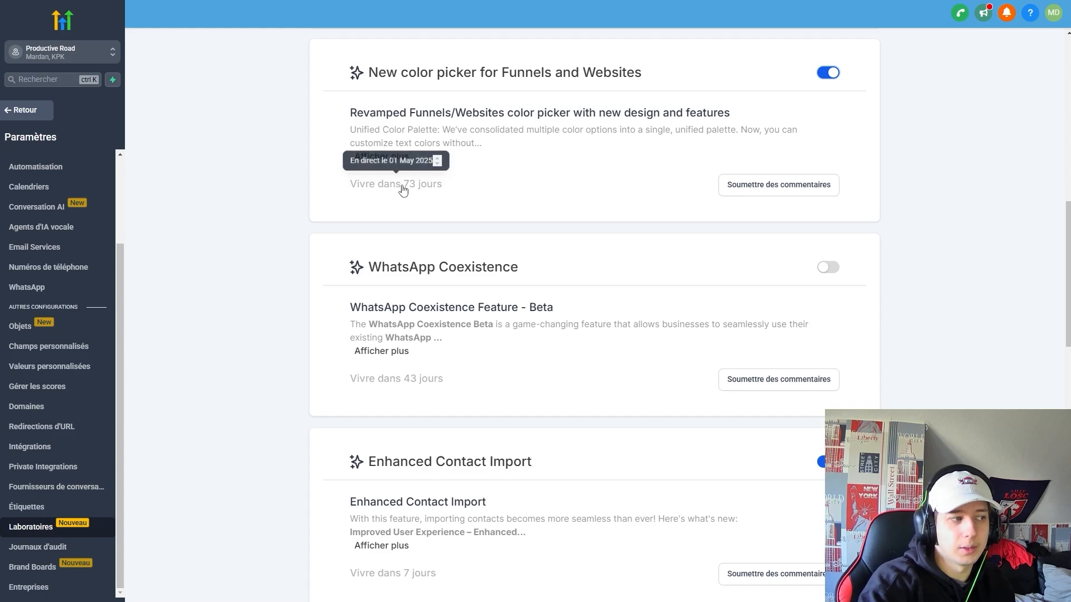
scroll(402, 186, up, 1)
scroll(944, 292, down, 7)
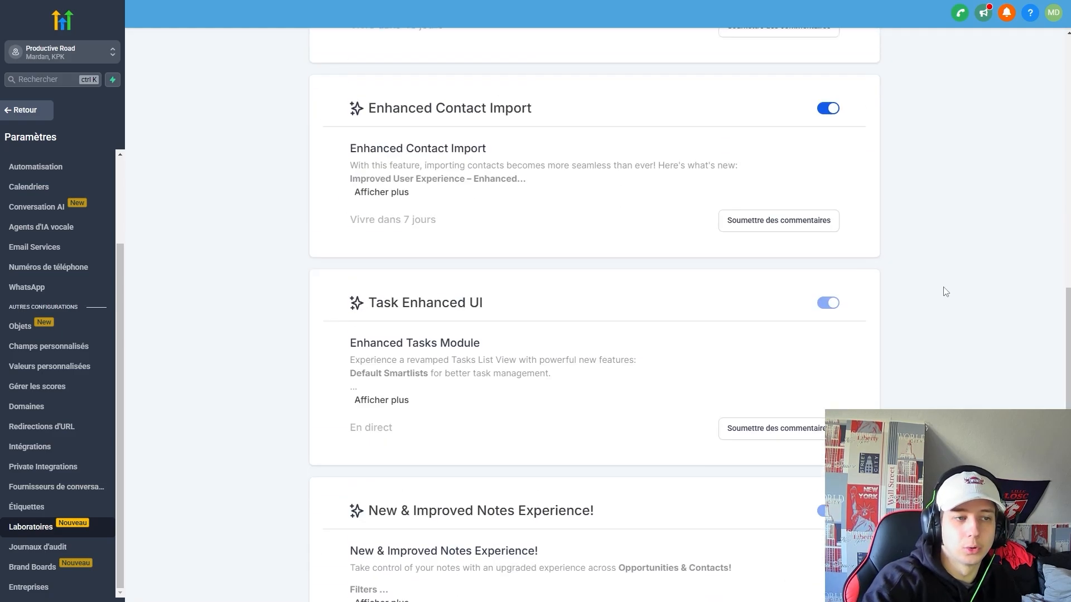
scroll(944, 282, up, 17)
scroll(666, 209, up, 1)
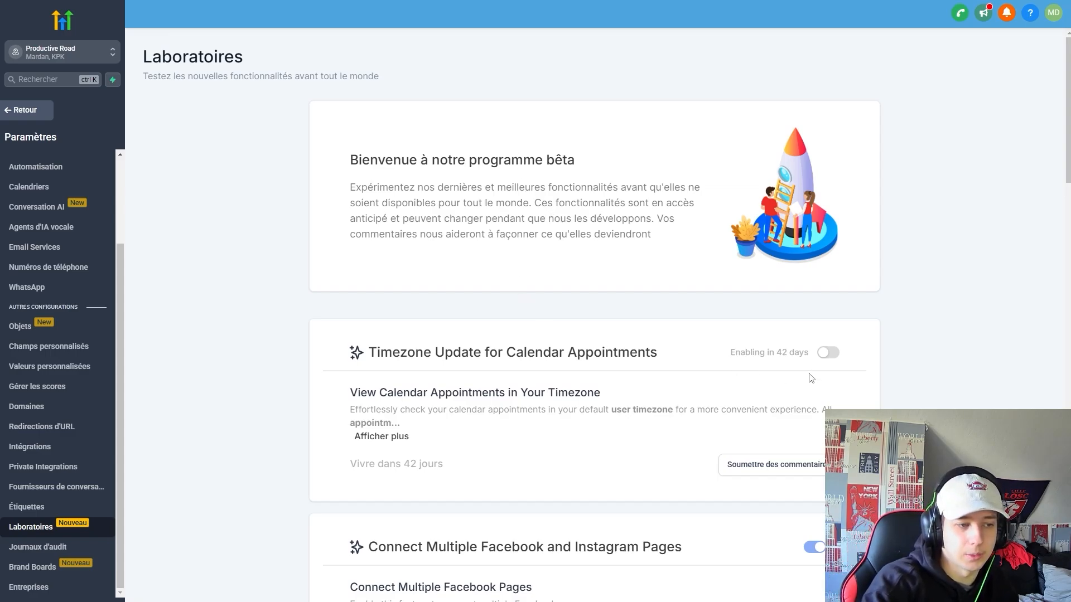
click(830, 353)
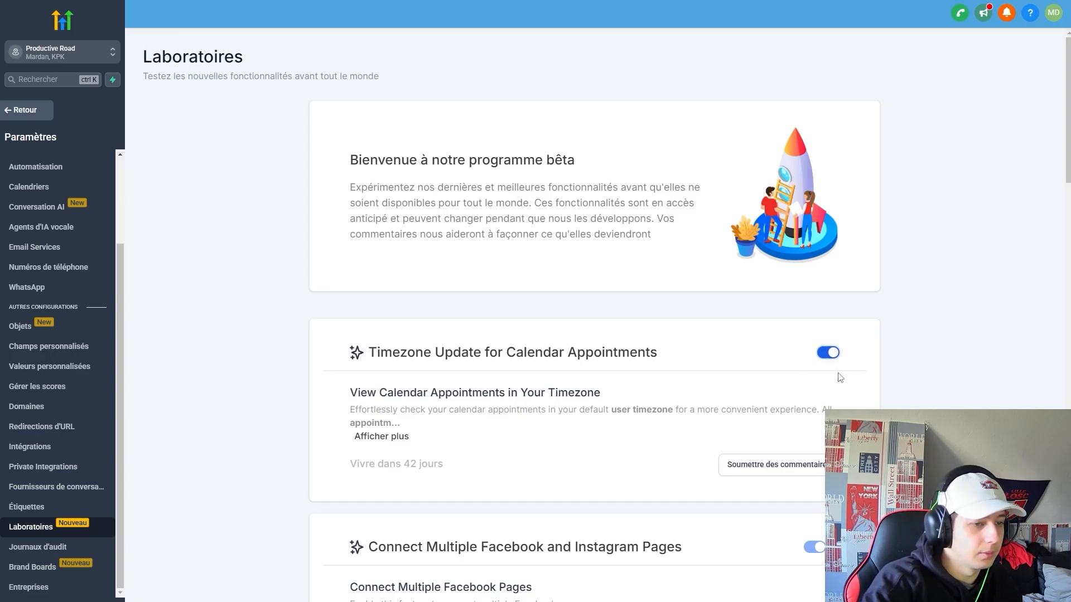
click(62, 551)
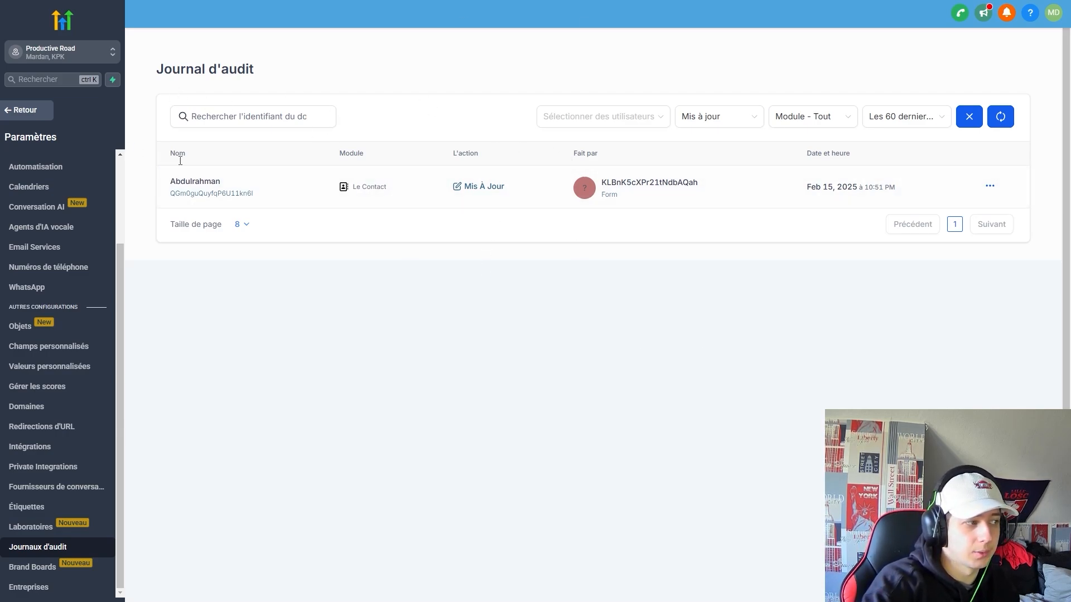
Inspect the audit log's action type filter options and close them unchanged.
click(704, 118)
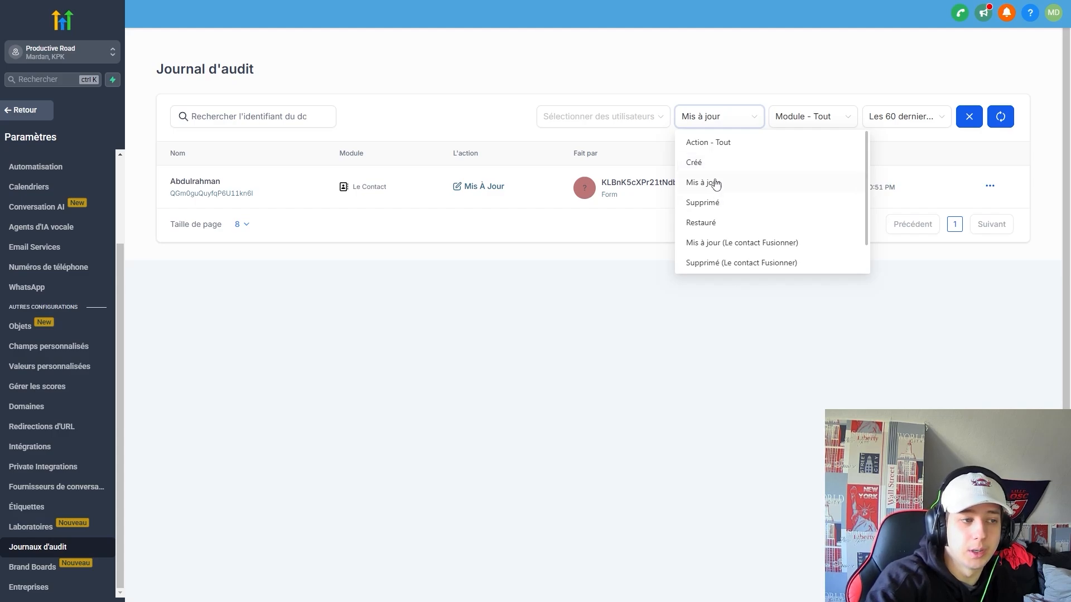
click(784, 300)
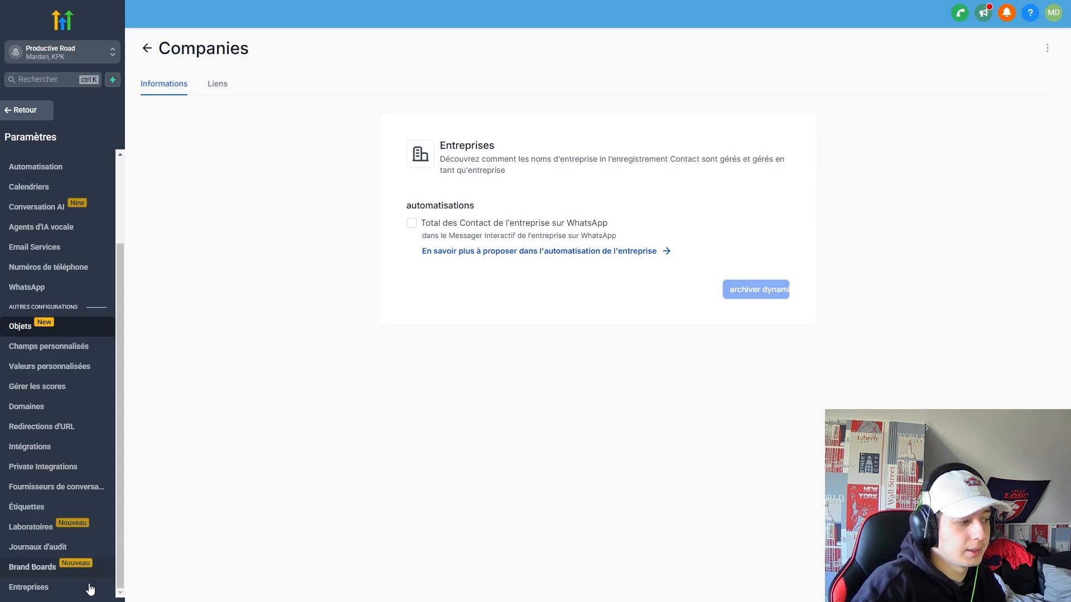
click(223, 85)
click(172, 87)
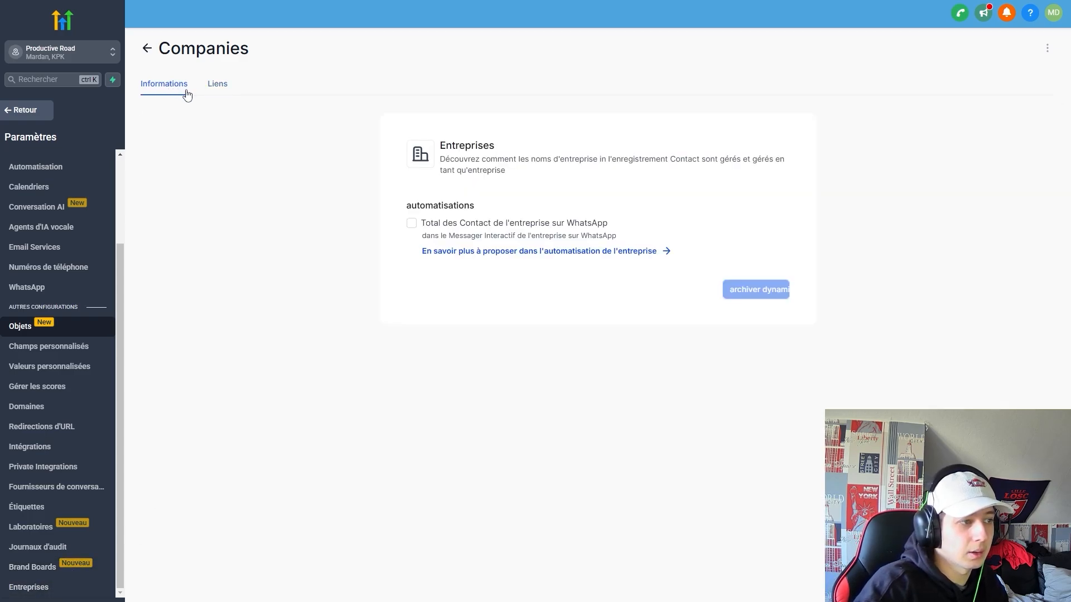
scroll(33, 368, up, 2)
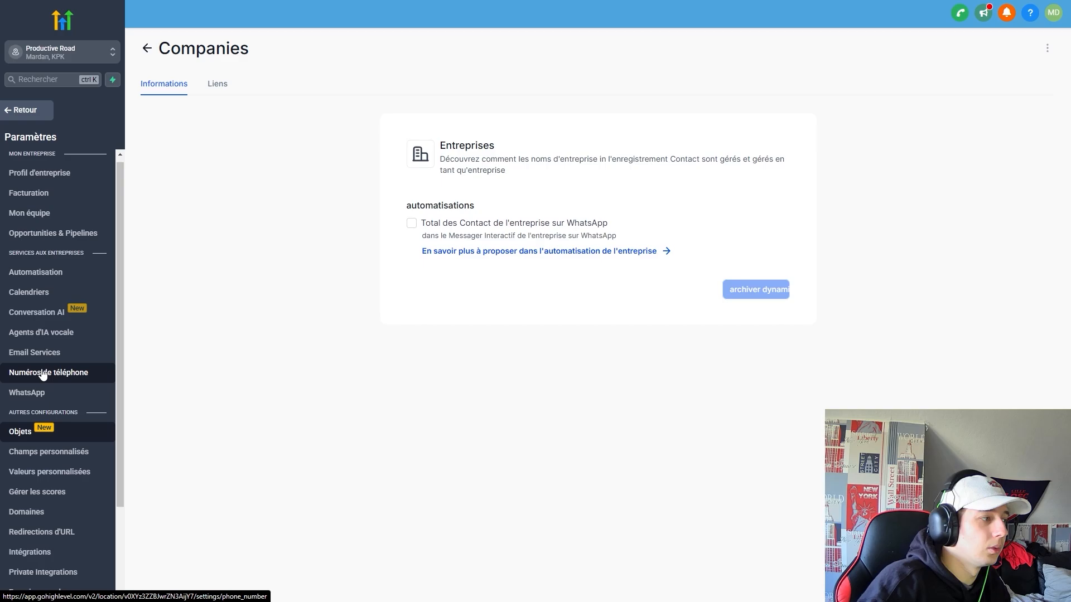
click(42, 111)
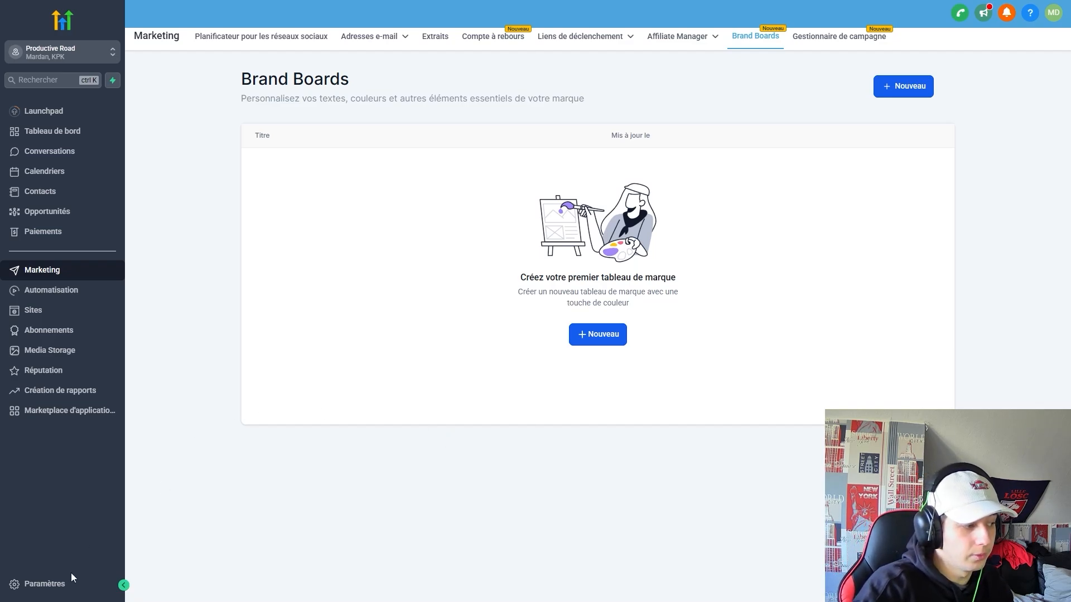
click(56, 586)
scroll(84, 465, down, 5)
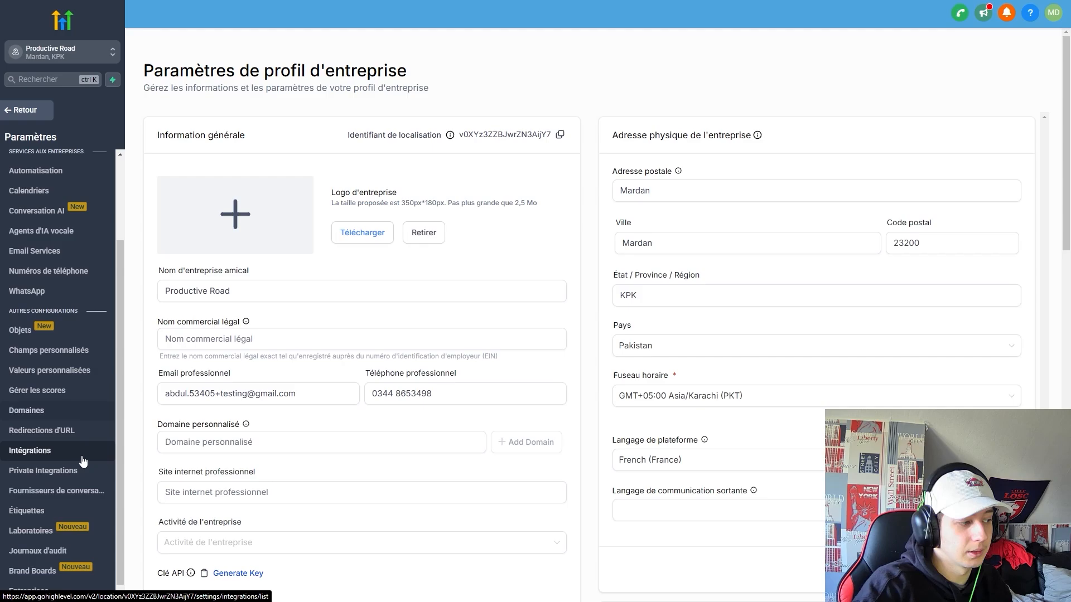
scroll(84, 461, up, 1)
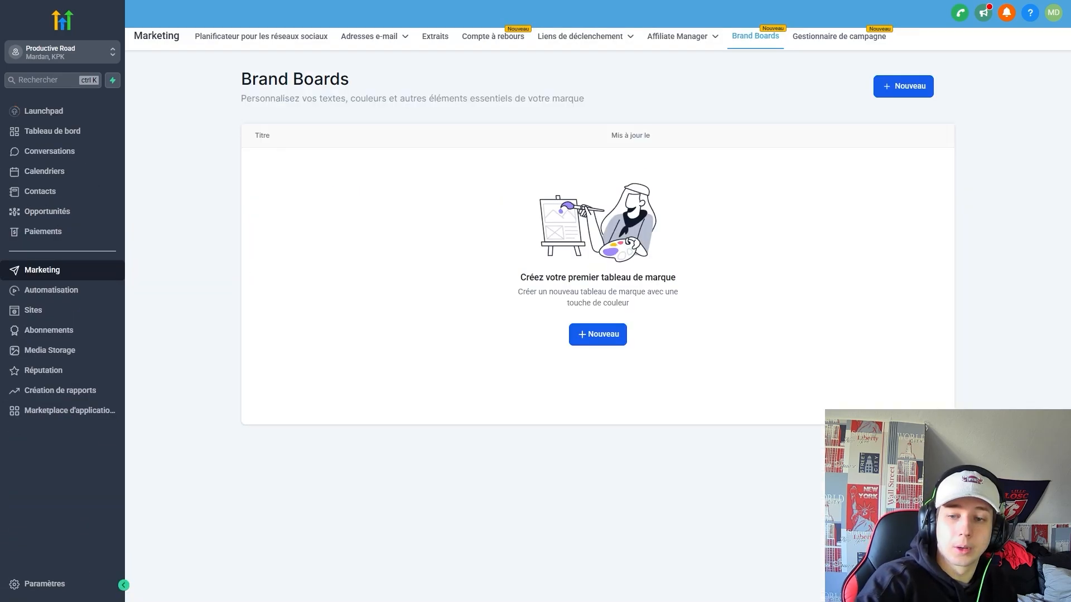